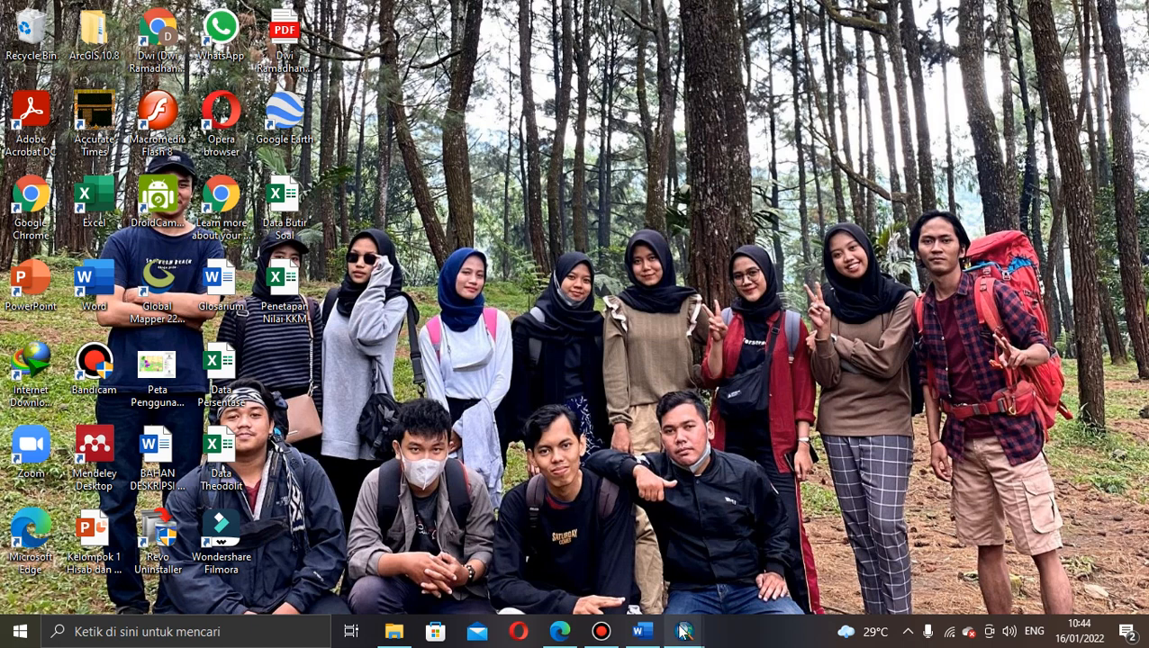
Step: Switch to the empty 'Untitled - ArcMap' window from its taskbar preview
mouse_move(685, 631)
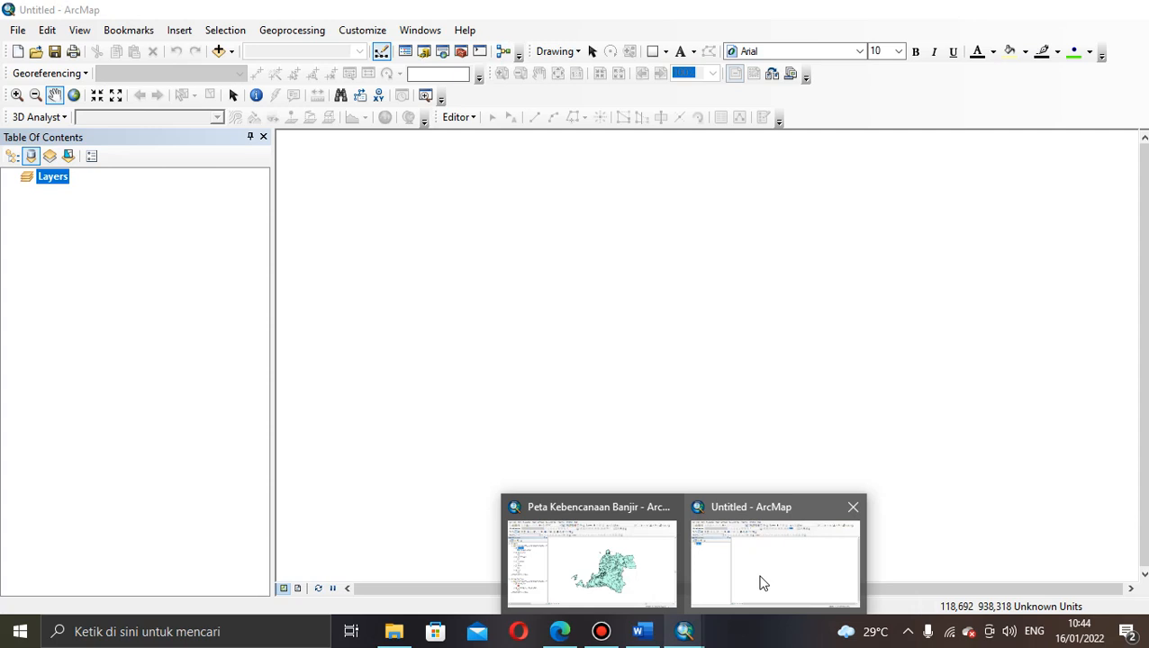
click(760, 584)
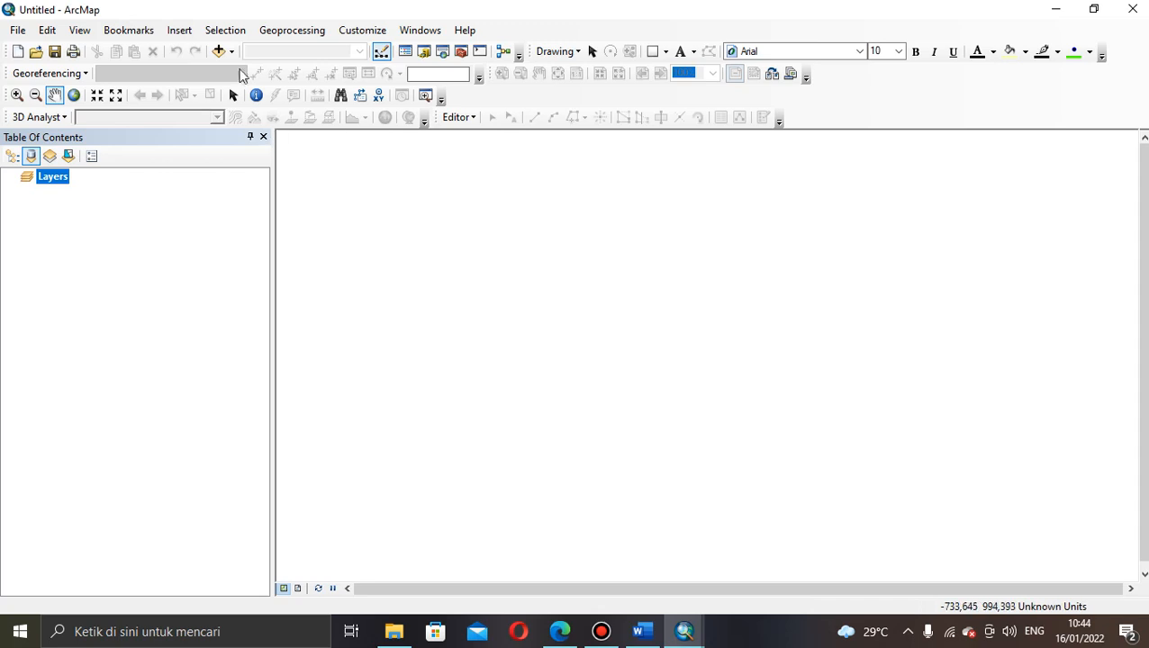
click(231, 51)
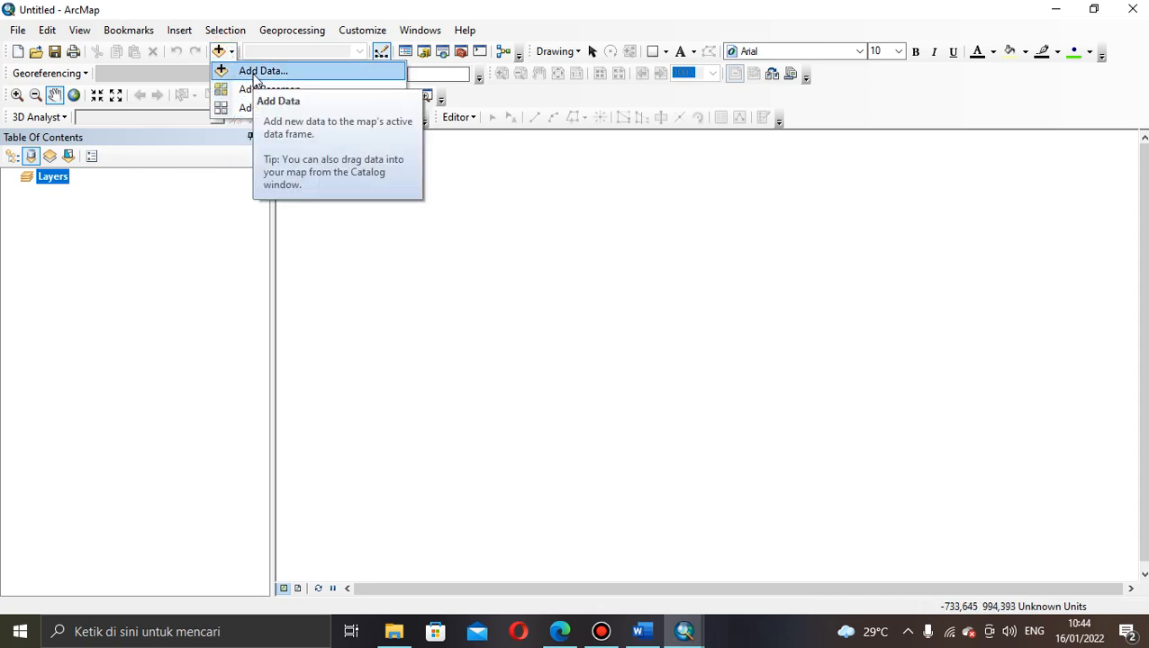
Step: Add the banten_kab, Curah Hujan, Landform, Relief and Soil shapefiles to the map together
click(257, 73)
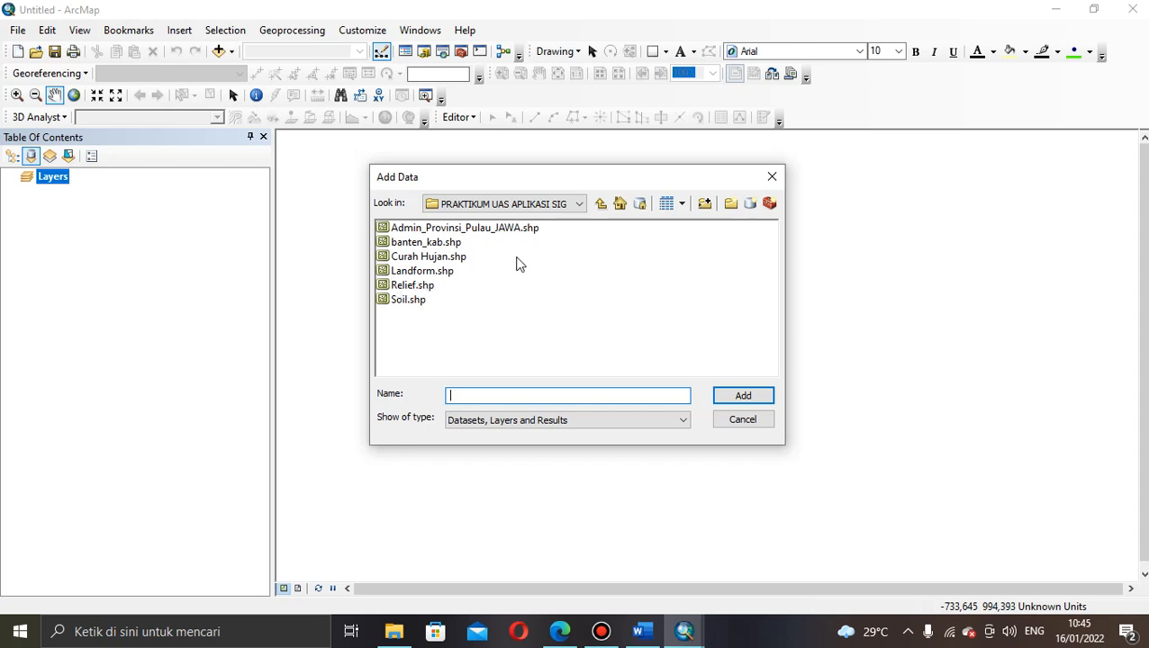
click(432, 247)
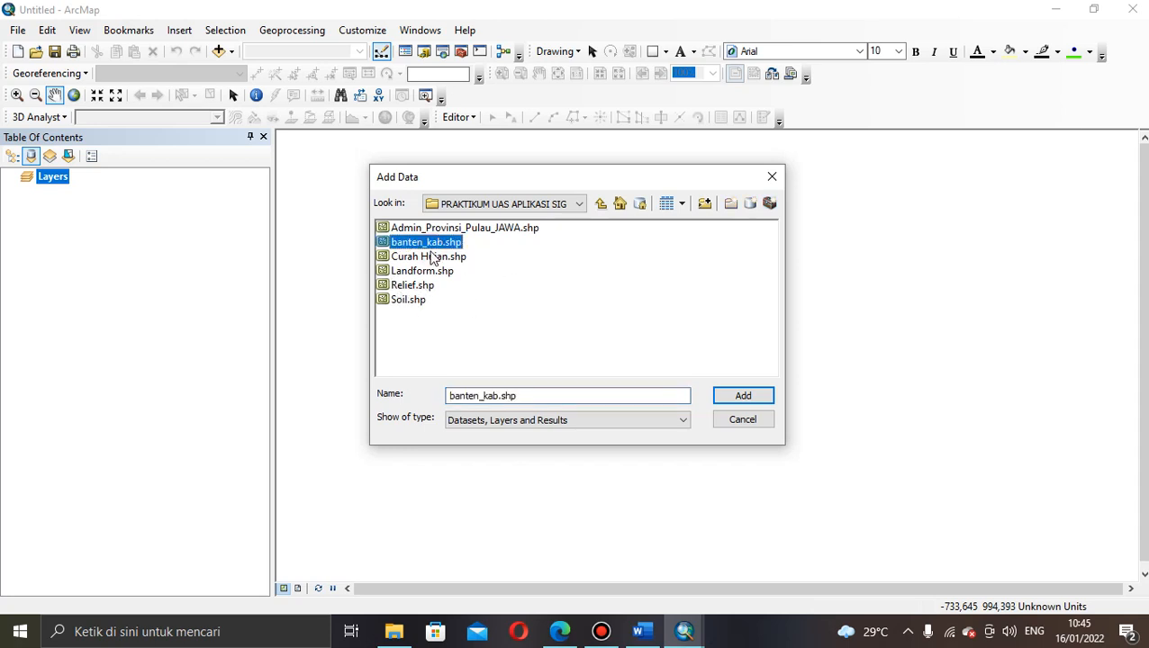
click(433, 257)
click(427, 272)
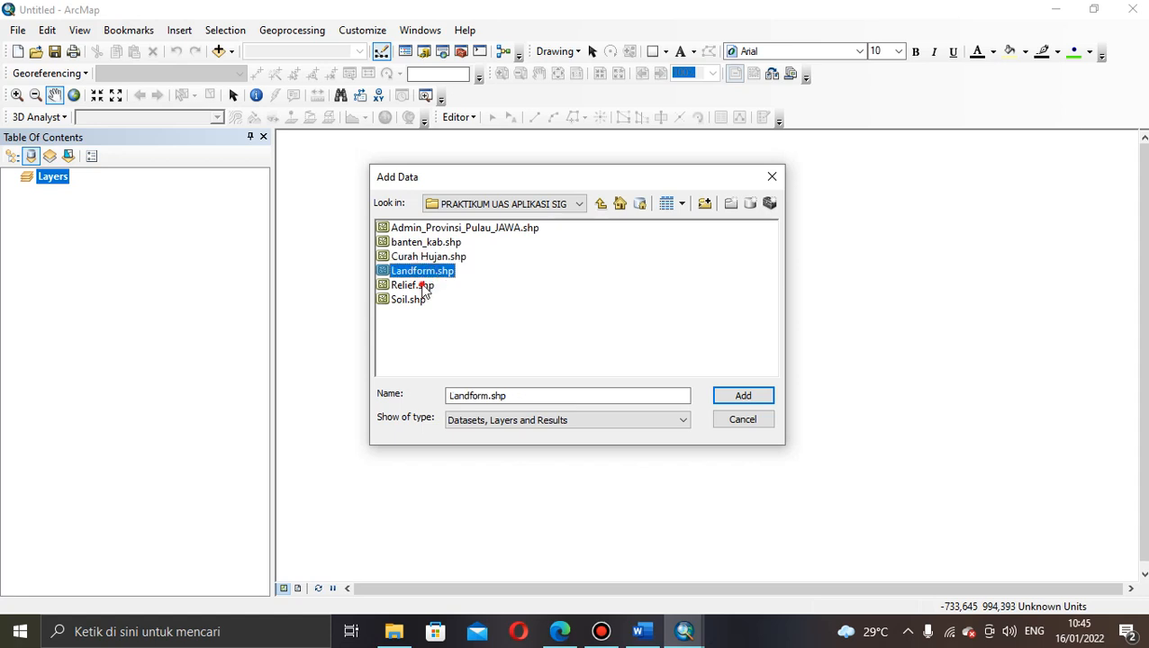
click(426, 286)
click(422, 245)
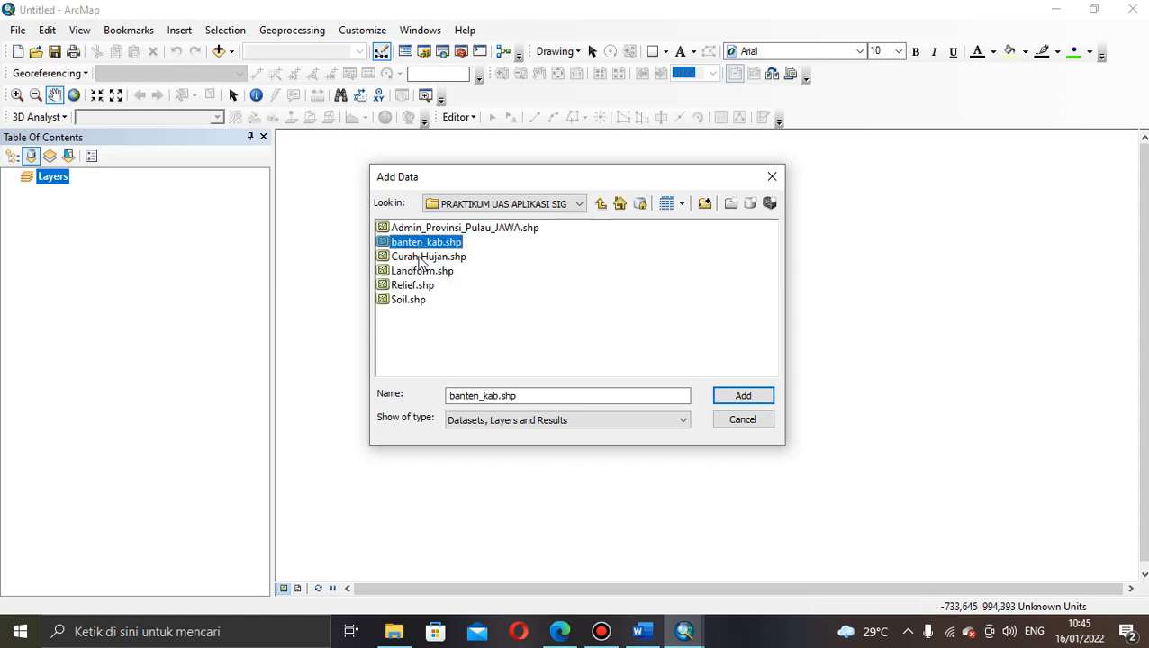
click(420, 257)
click(418, 248)
key(shift+Down)
key(shift+Down)
key(shift+Down)
key(shift+Down)
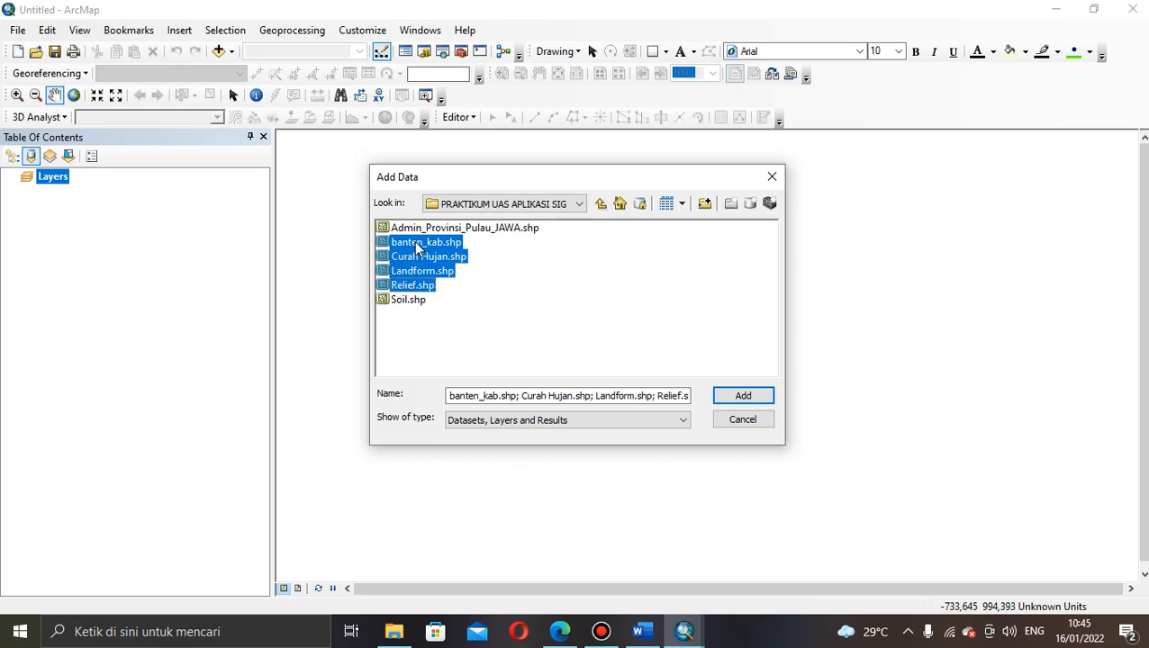
click(741, 396)
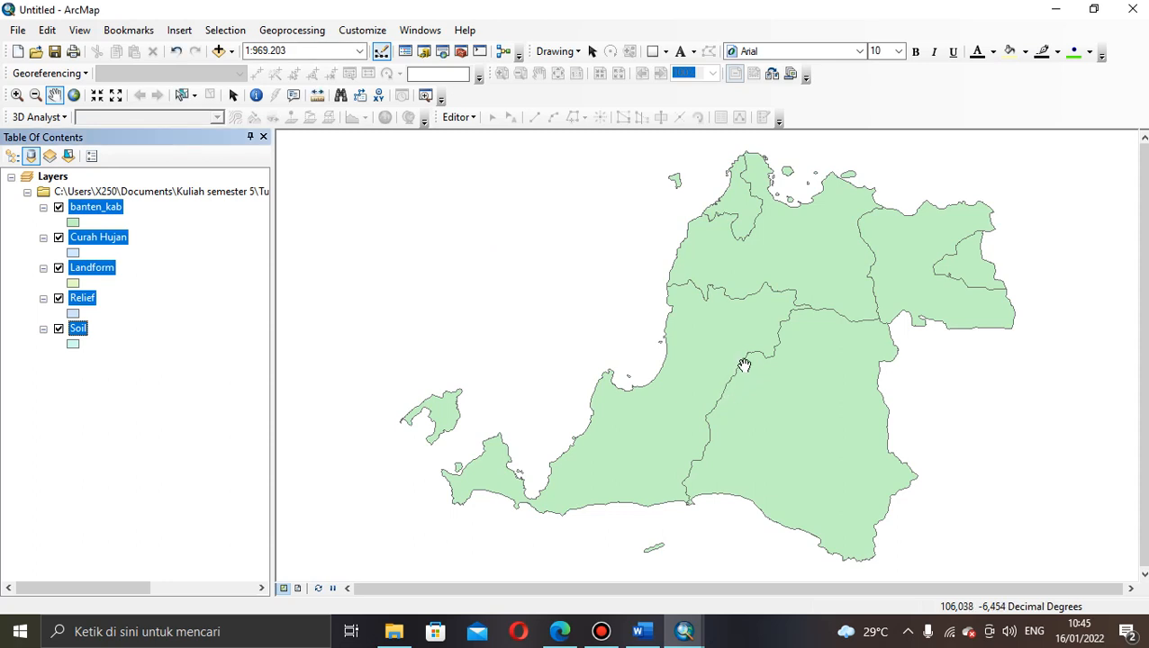
Step: Toggle the Curah Hujan layer off and back on, then call up its context menu
drag(744, 366, 678, 356)
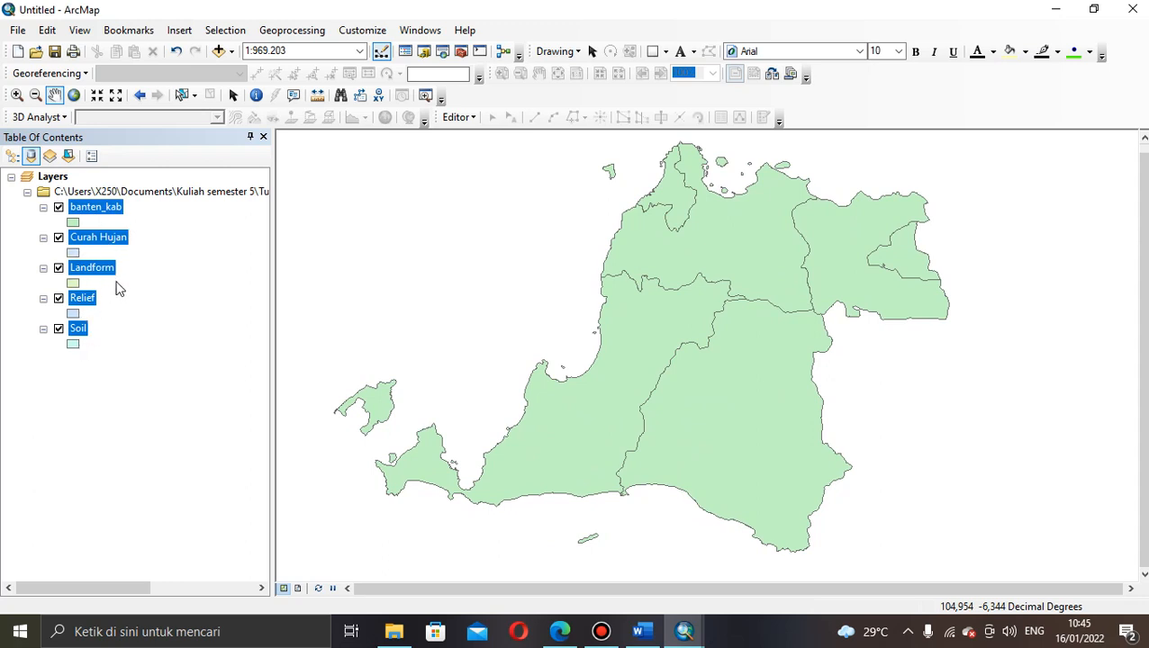
mouse_move(675, 250)
mouse_down()
mouse_move(706, 257)
mouse_move(684, 255)
mouse_up()
click(158, 235)
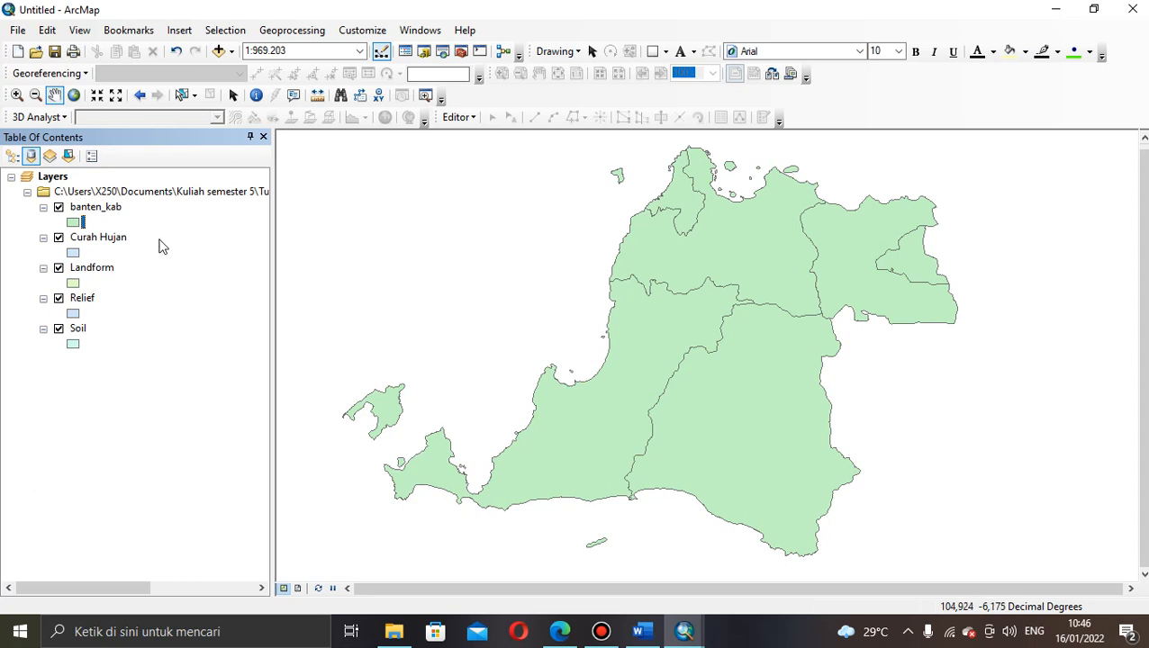
click(59, 238)
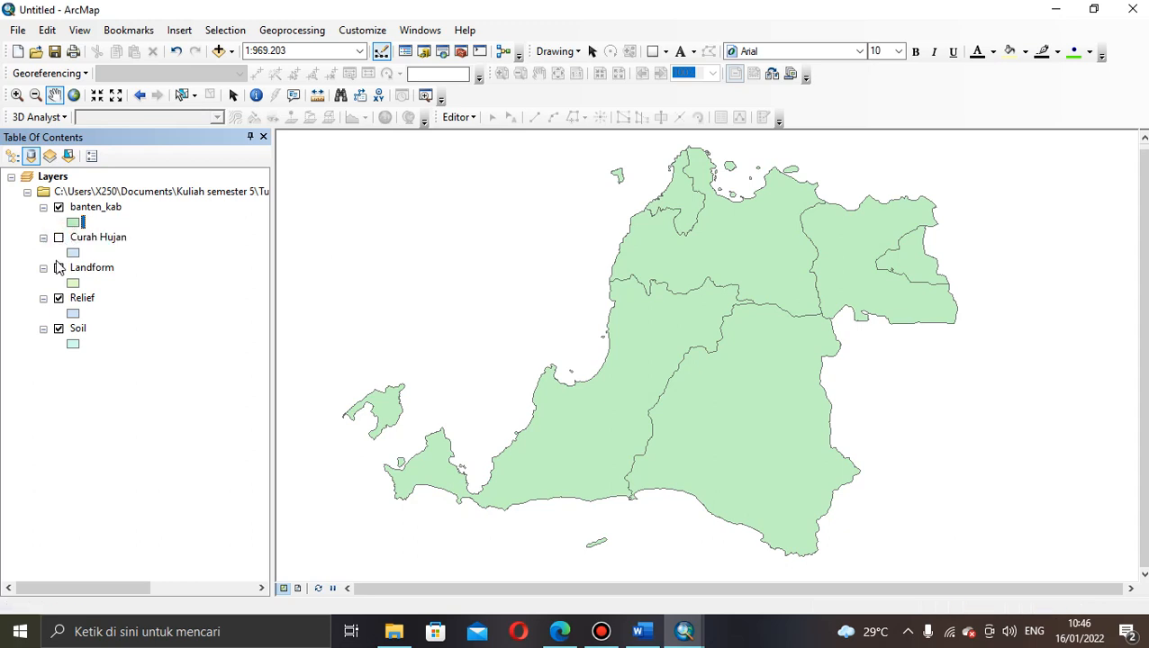
click(58, 238)
click(87, 242)
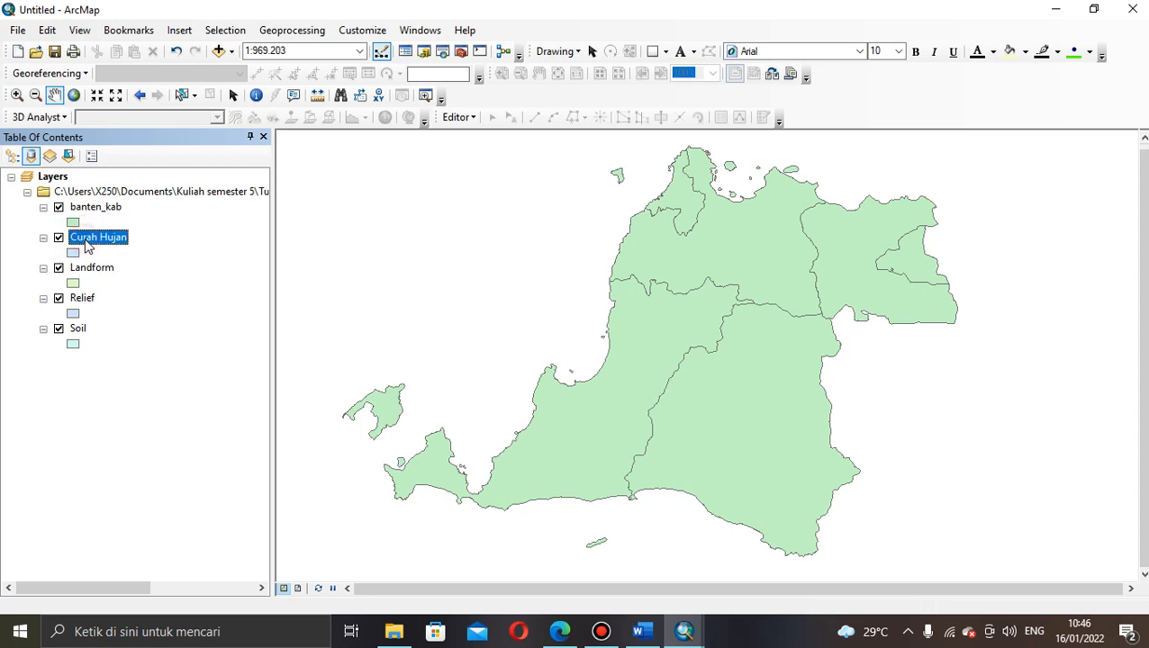
right_click(98, 244)
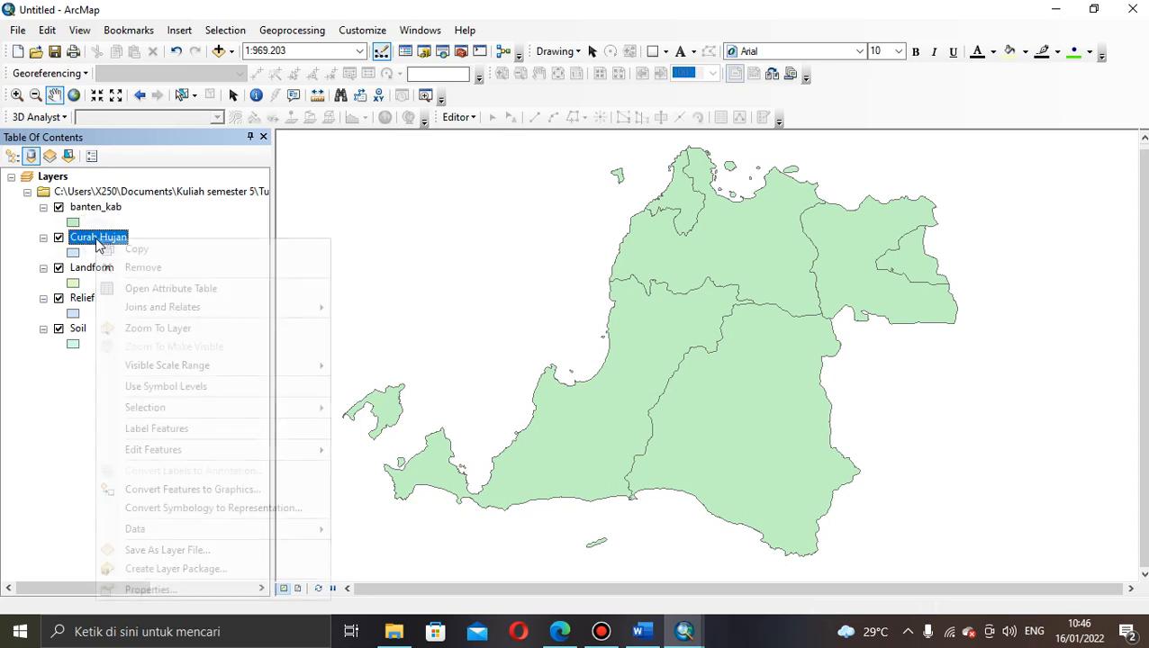
Step: Open the Curah Hujan attribute table and launch Add Field from Table Options
click(136, 293)
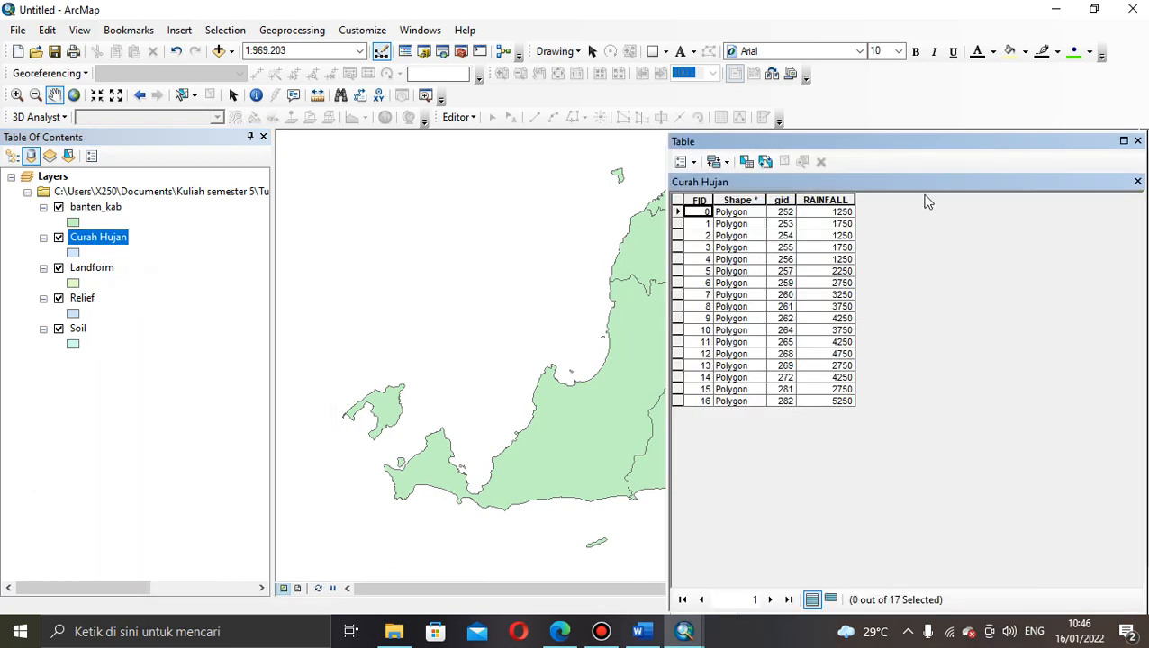
mouse_move(967, 149)
mouse_down()
mouse_move(845, 158)
mouse_move(963, 145)
mouse_up()
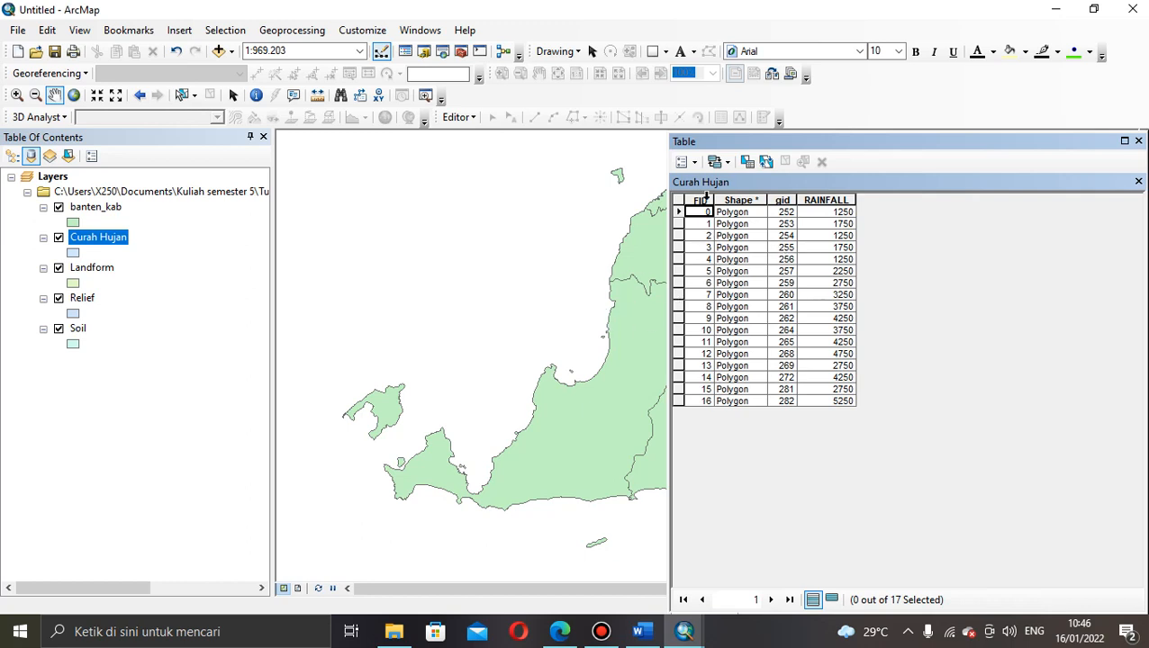
click(694, 160)
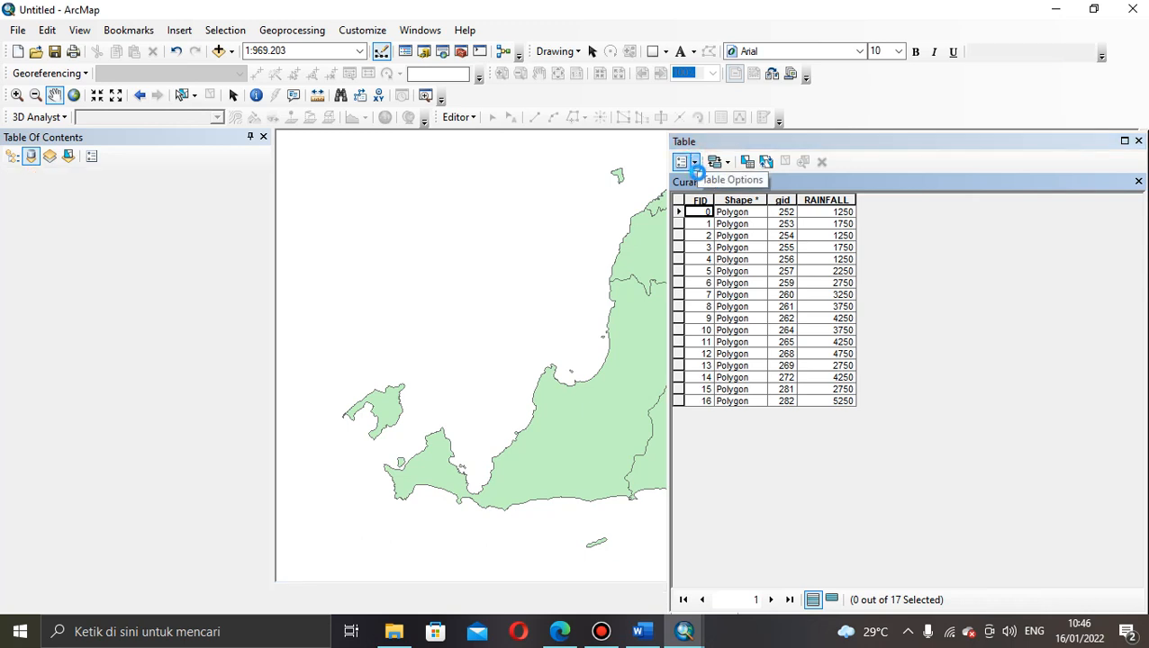
click(695, 162)
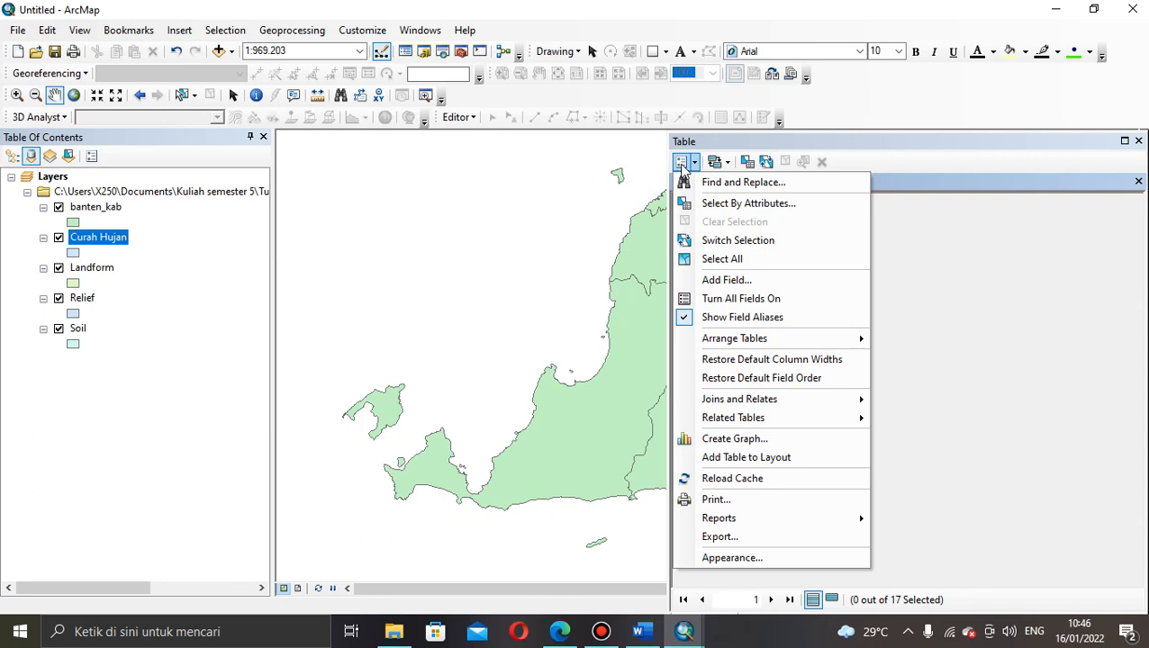
click(725, 281)
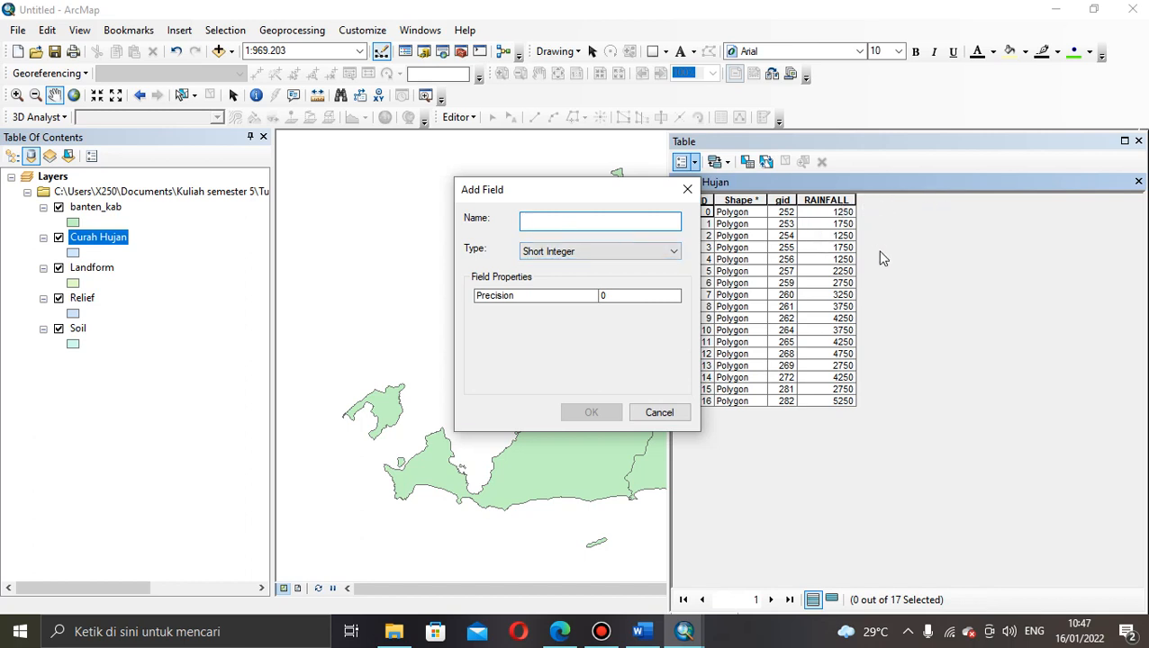
Step: Create a Short Integer field named Skor_CH in the Curah Hujan table
click(594, 222)
text(Skor_CH)
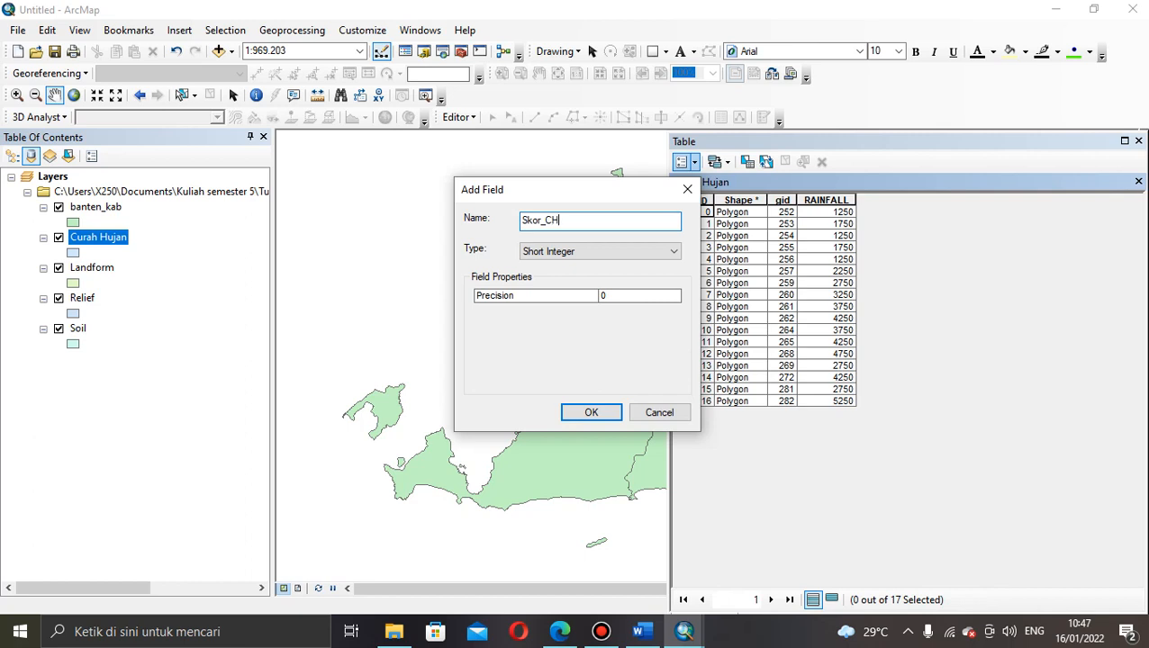
click(584, 251)
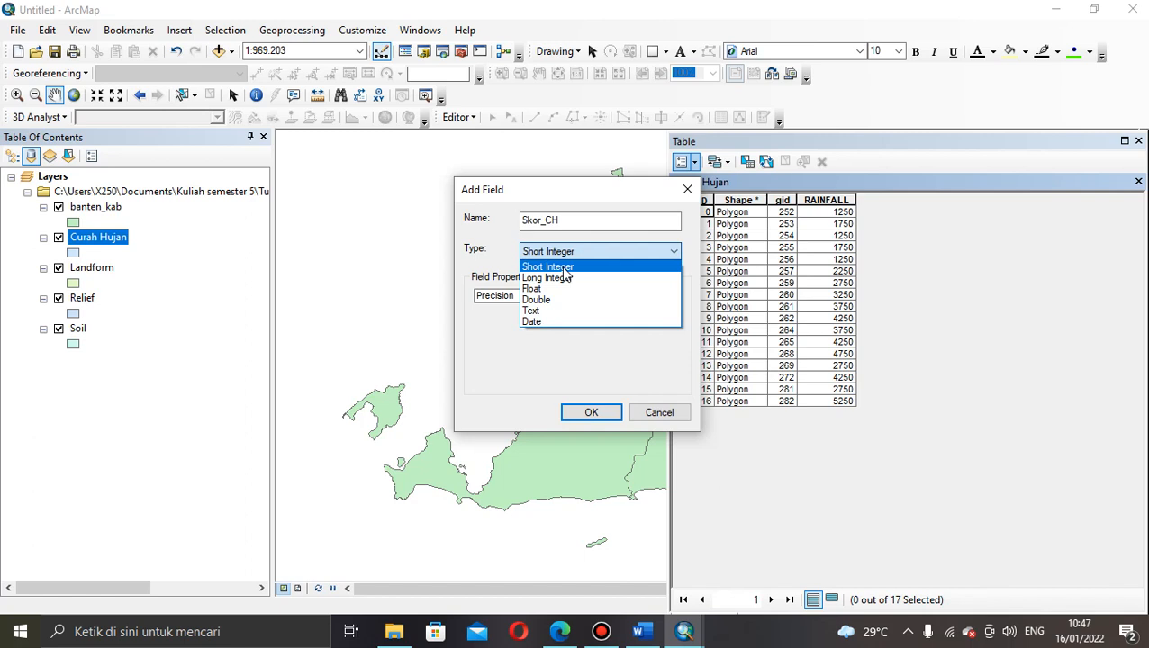
click(563, 268)
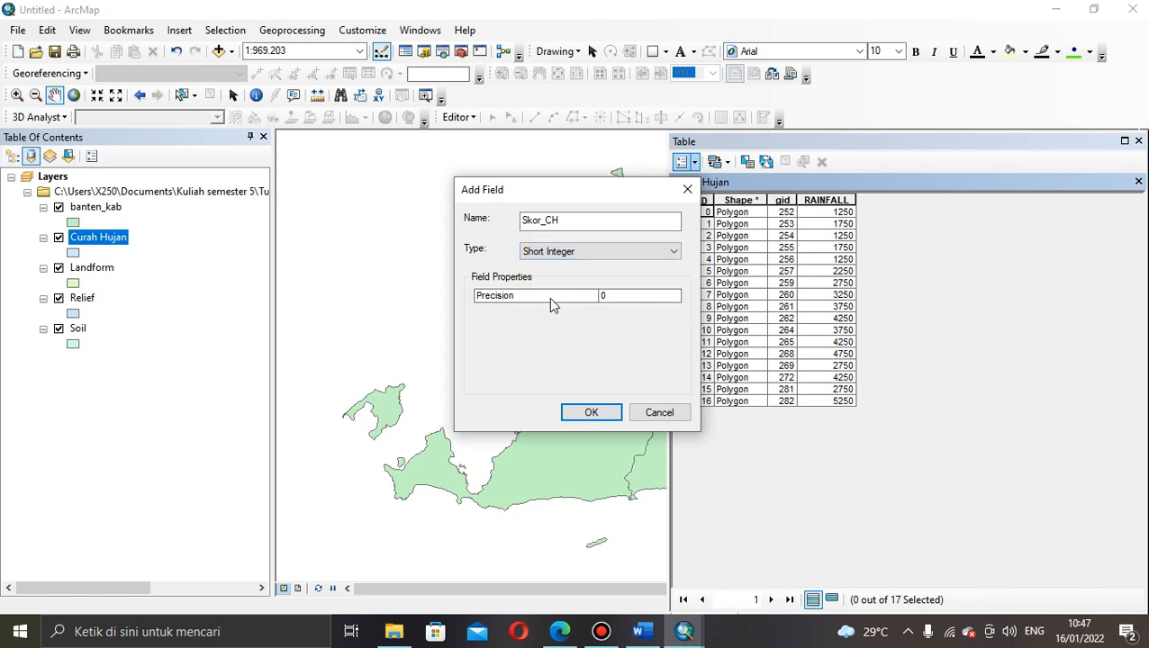
click(587, 414)
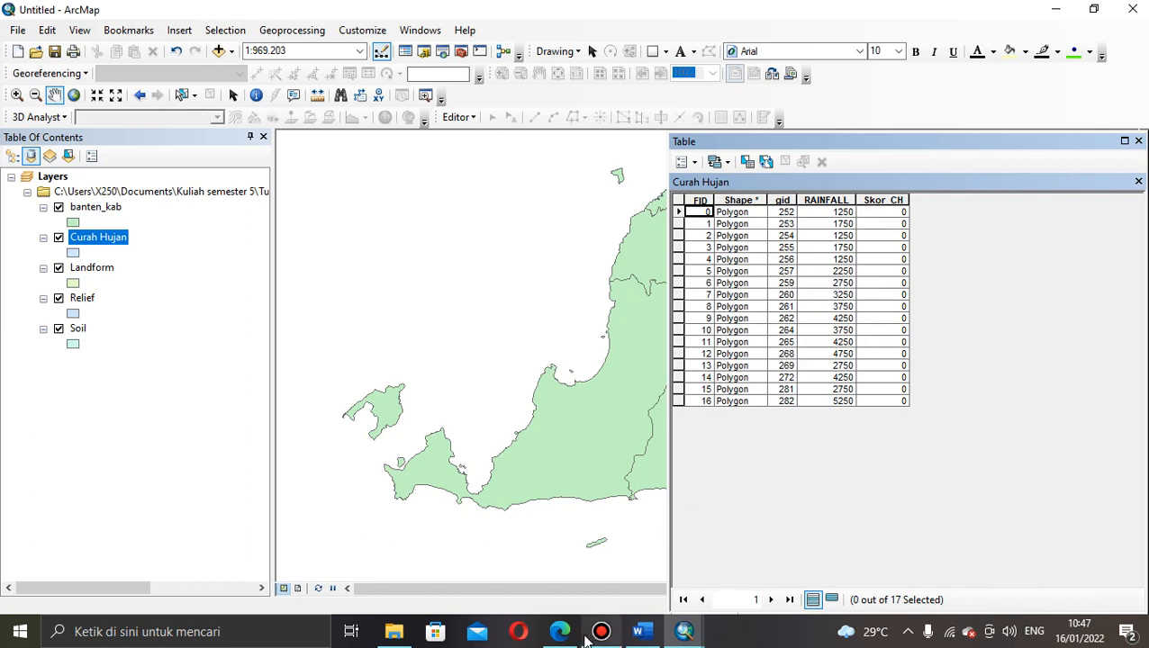
Step: Review Tabel 12's flood scores and weights in the Edge PDF, then return to ArcMap
mouse_move(560, 633)
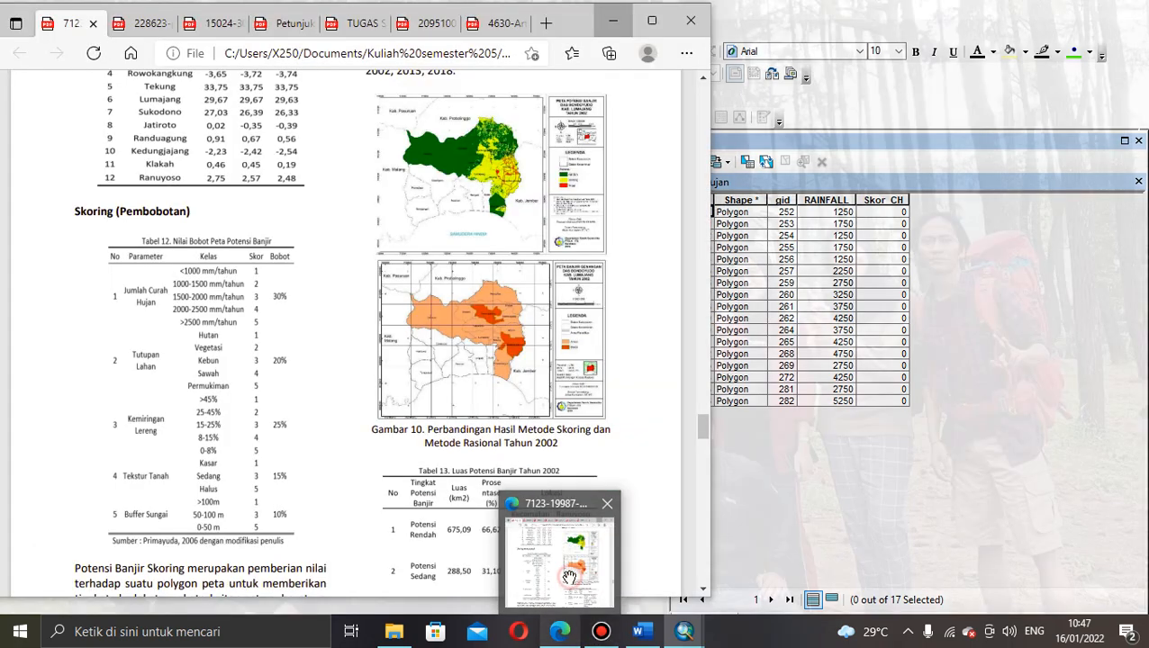
click(569, 576)
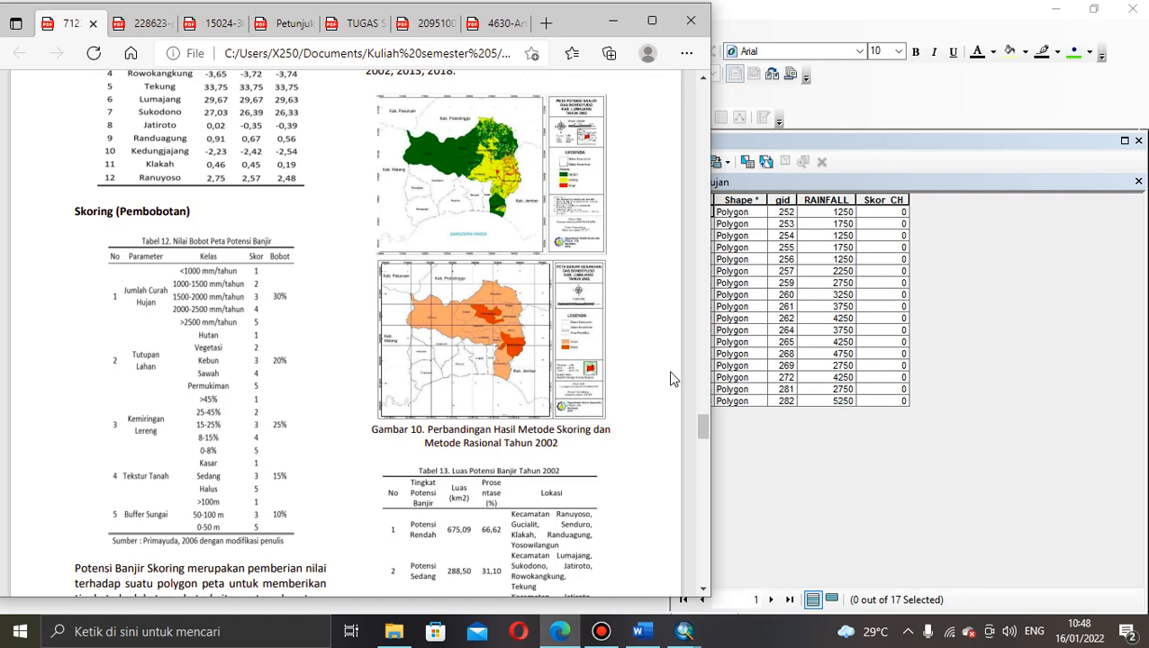
drag(703, 433, 681, 97)
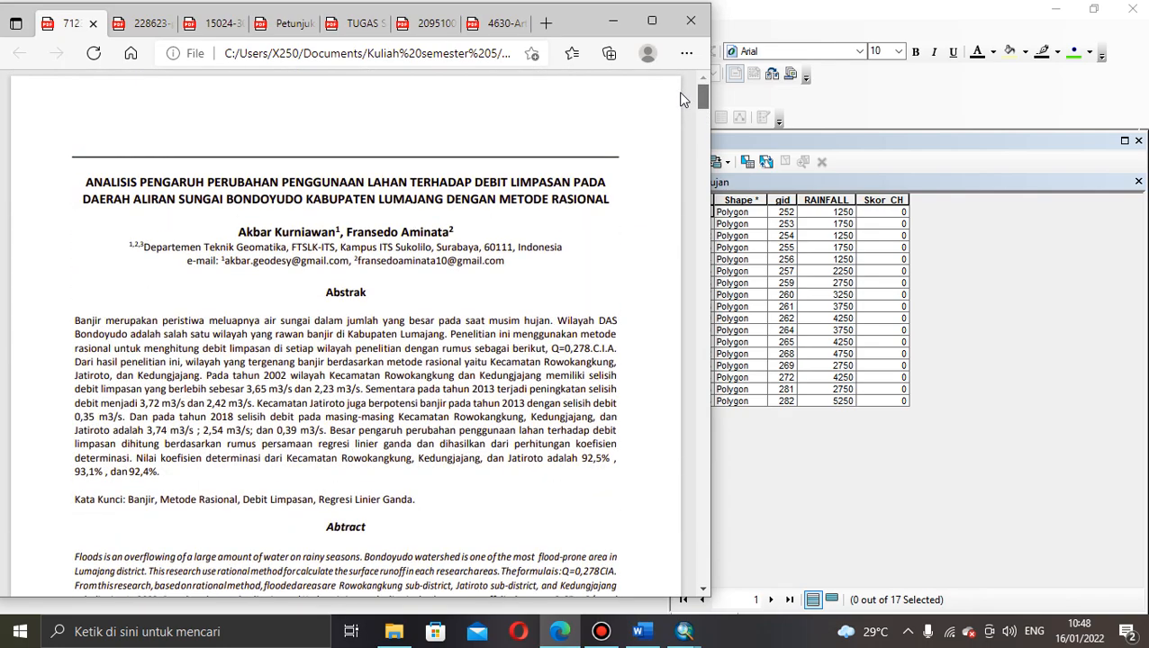
drag(681, 97, 682, 426)
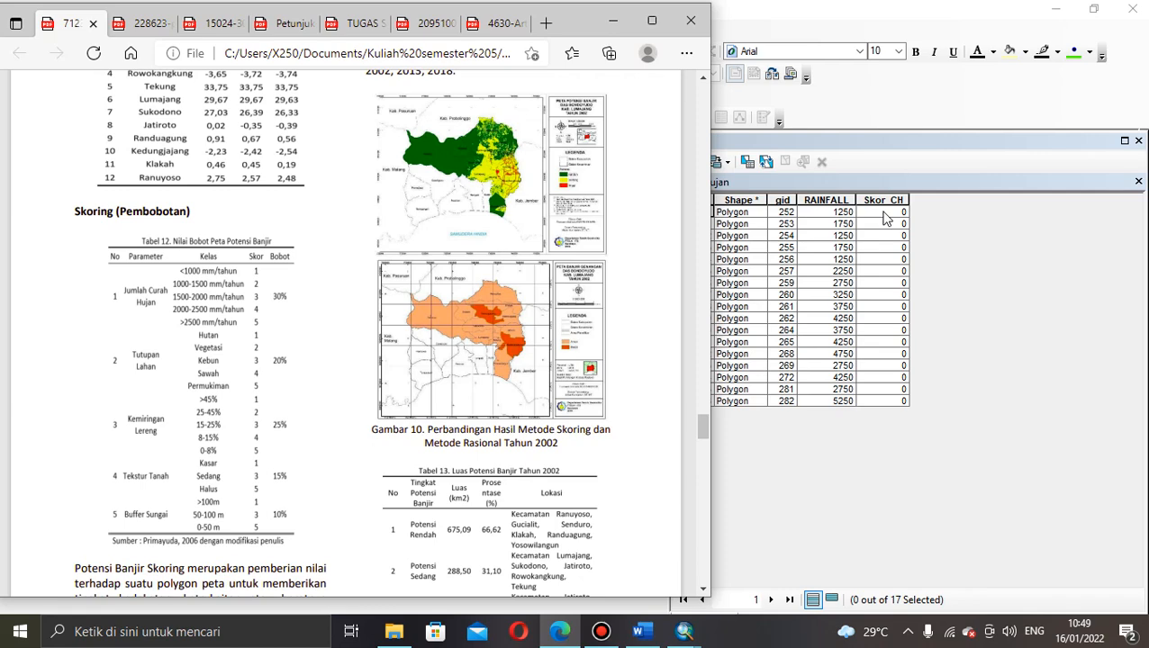
click(612, 20)
click(889, 214)
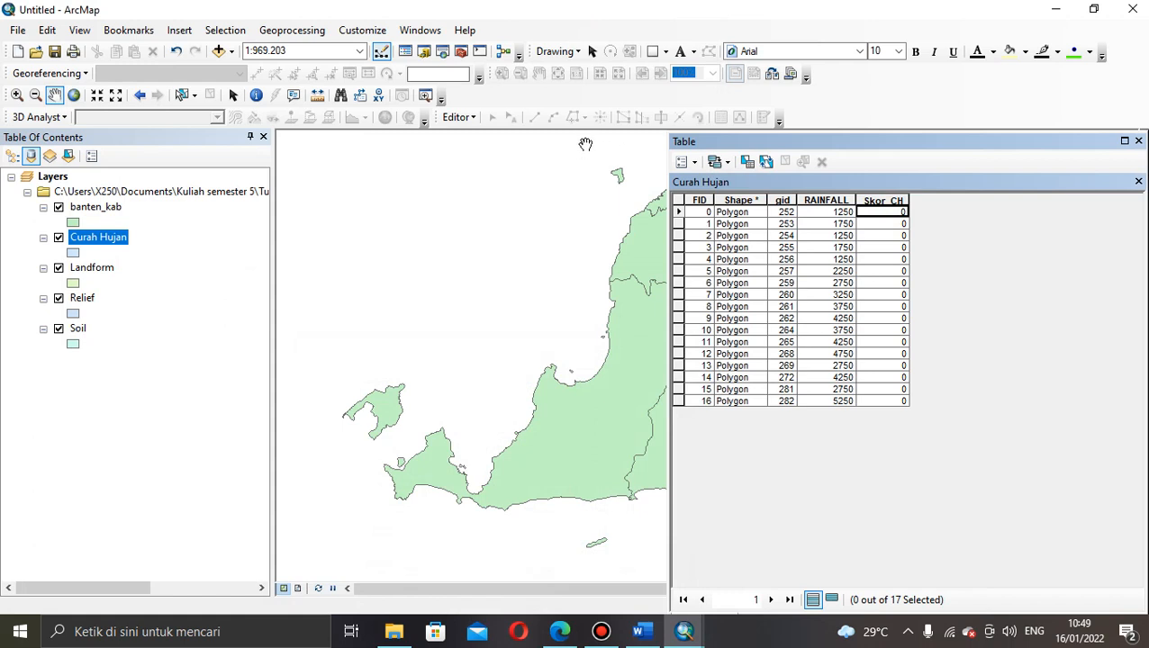
Step: Start an editing session and give row 0 (rainfall 1250) a Skor_CH score of 2
click(888, 214)
click(468, 117)
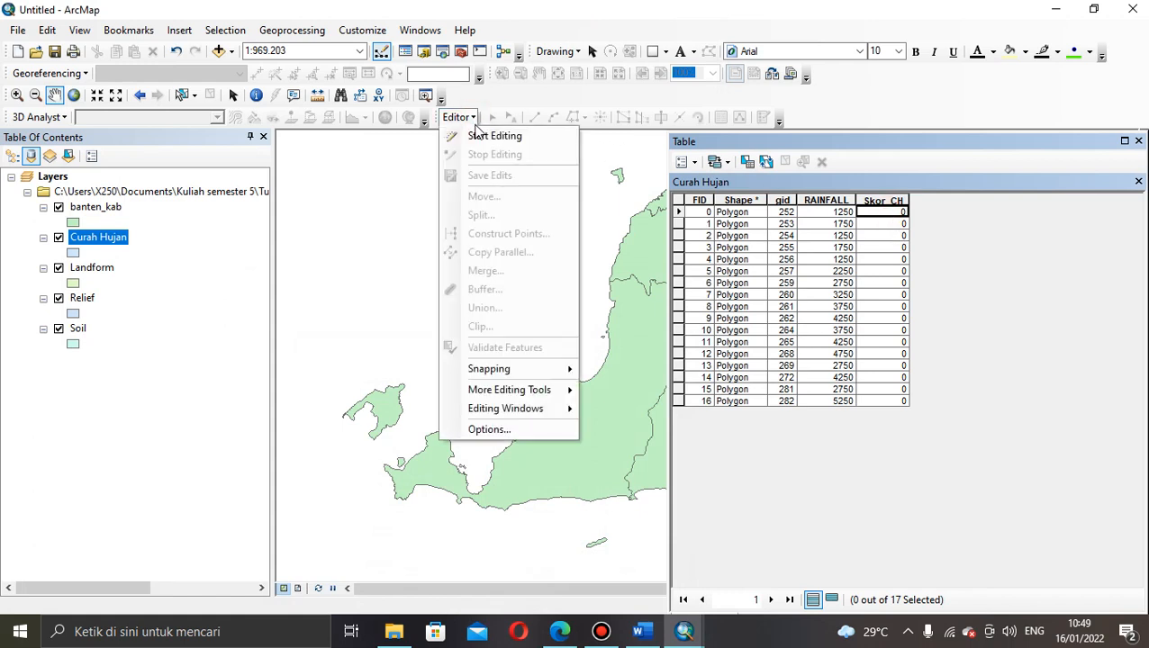
click(478, 136)
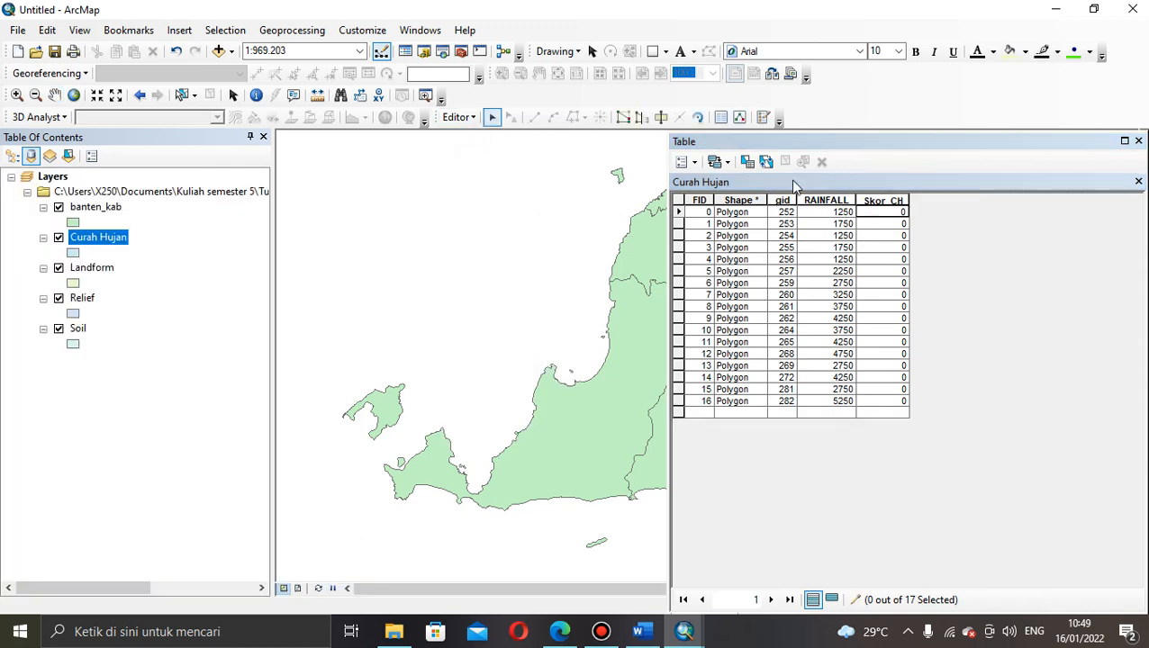
click(884, 214)
click(886, 213)
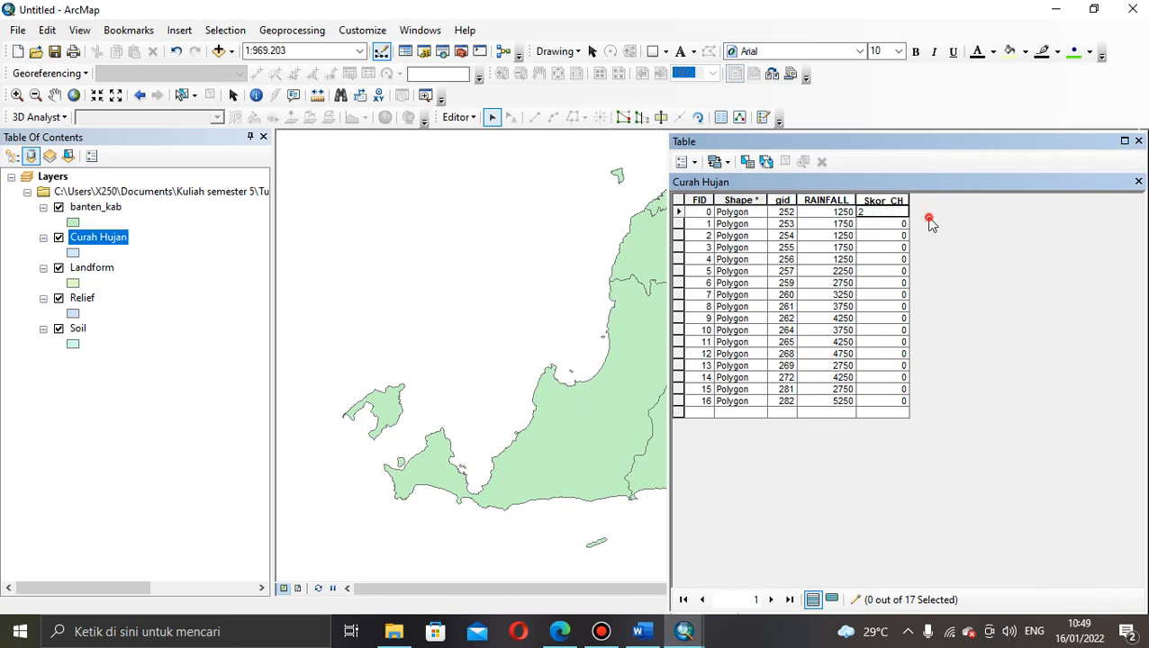
click(894, 225)
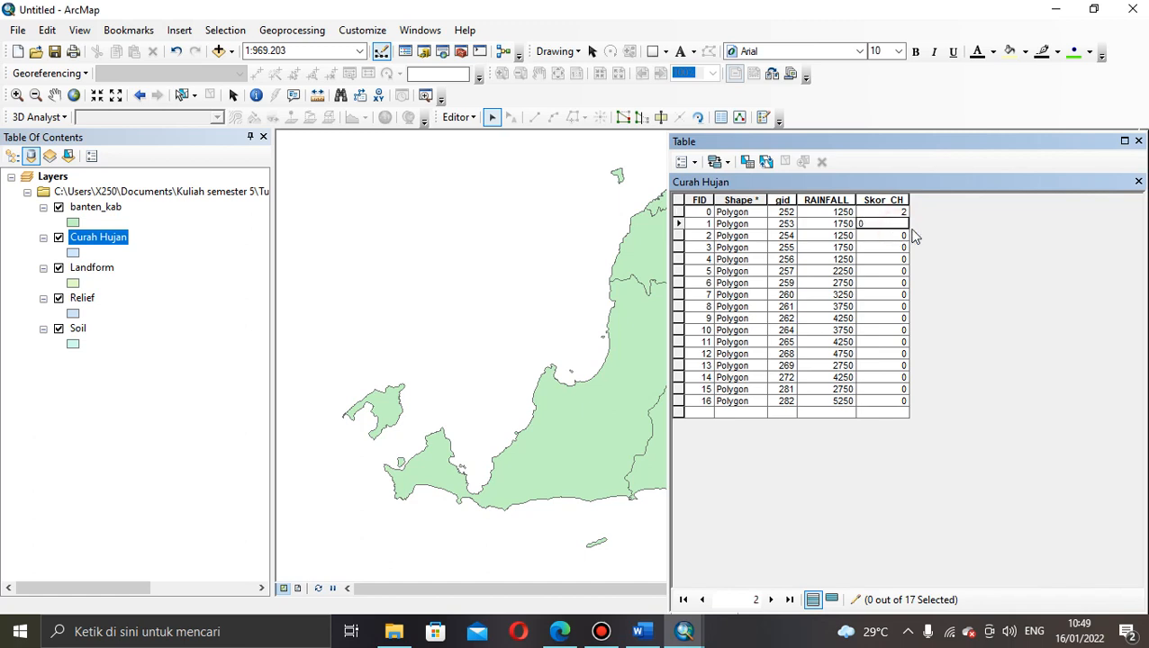
click(898, 235)
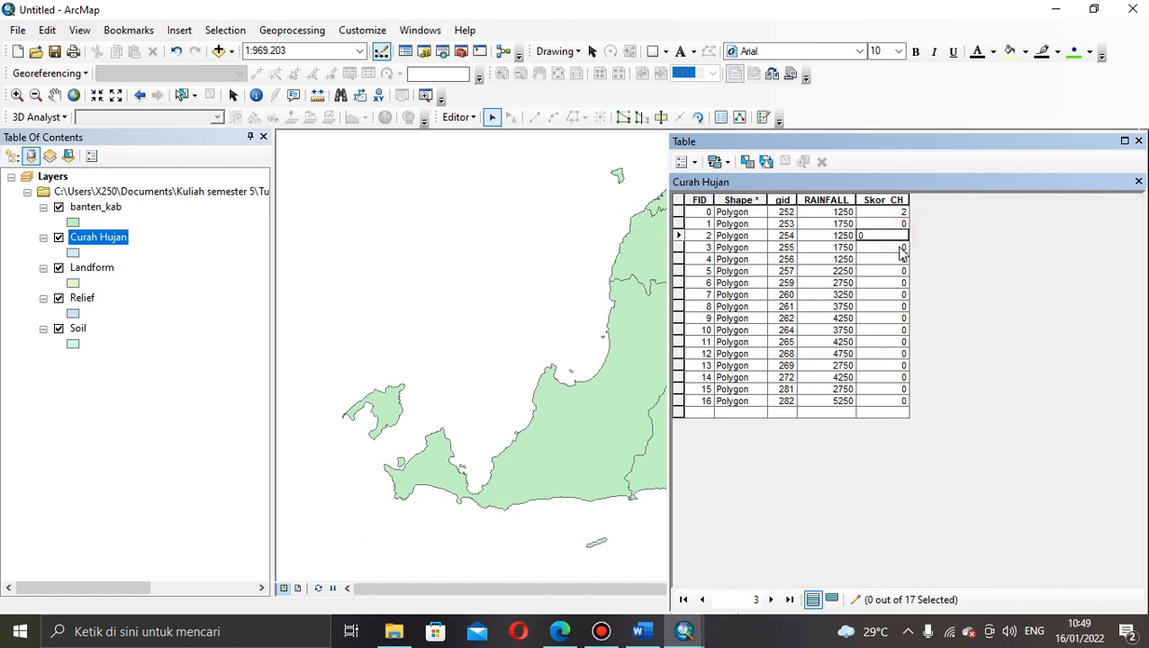
click(898, 247)
click(898, 259)
click(900, 283)
click(898, 296)
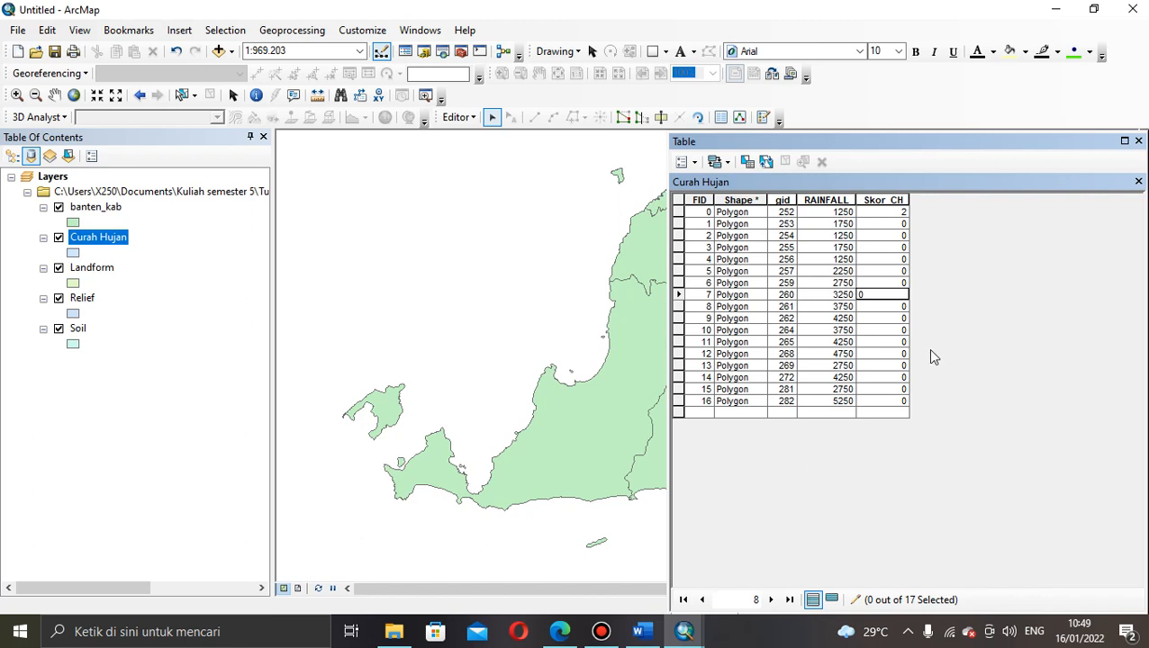
click(879, 226)
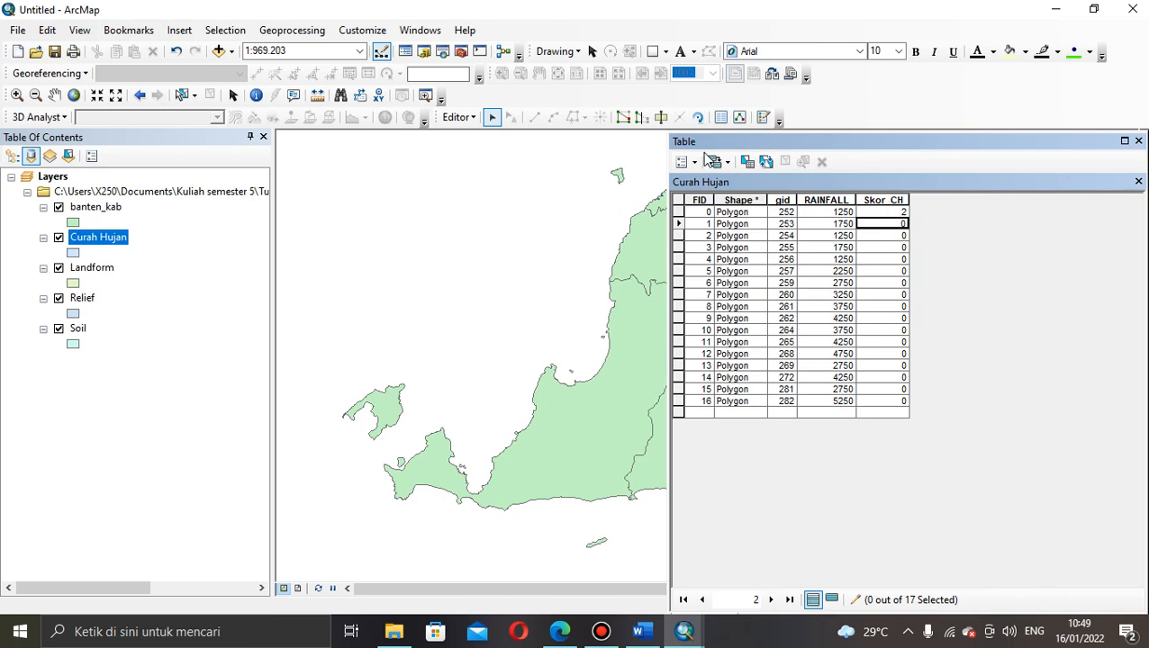
Step: Save the table edits and stop editing
click(696, 162)
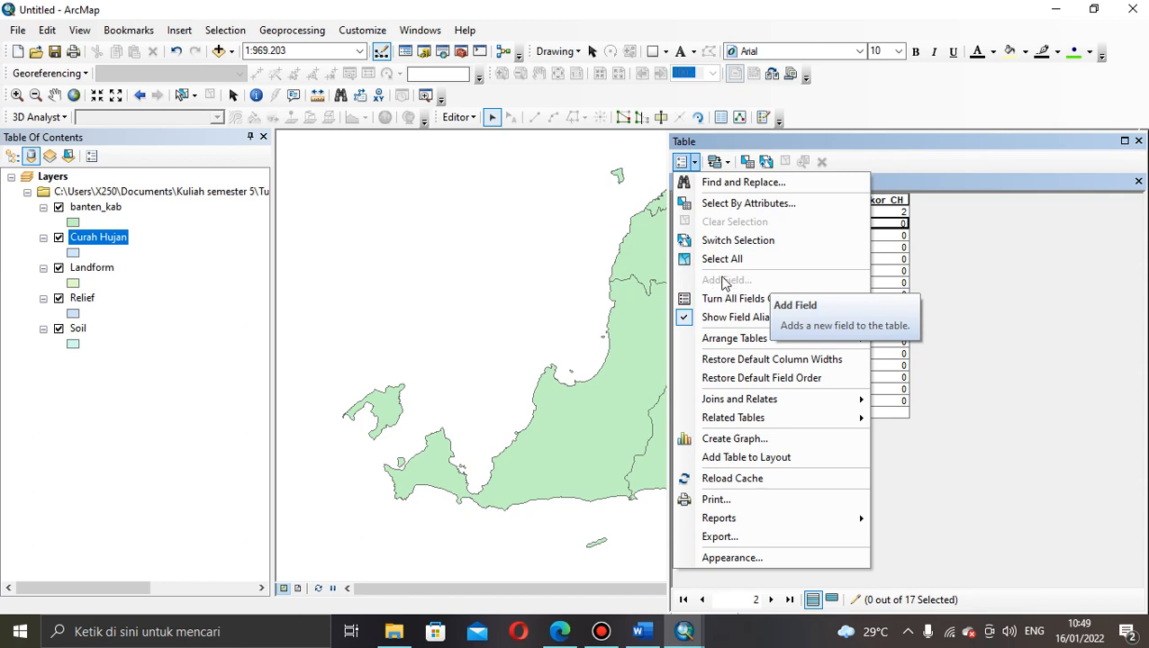
click(470, 120)
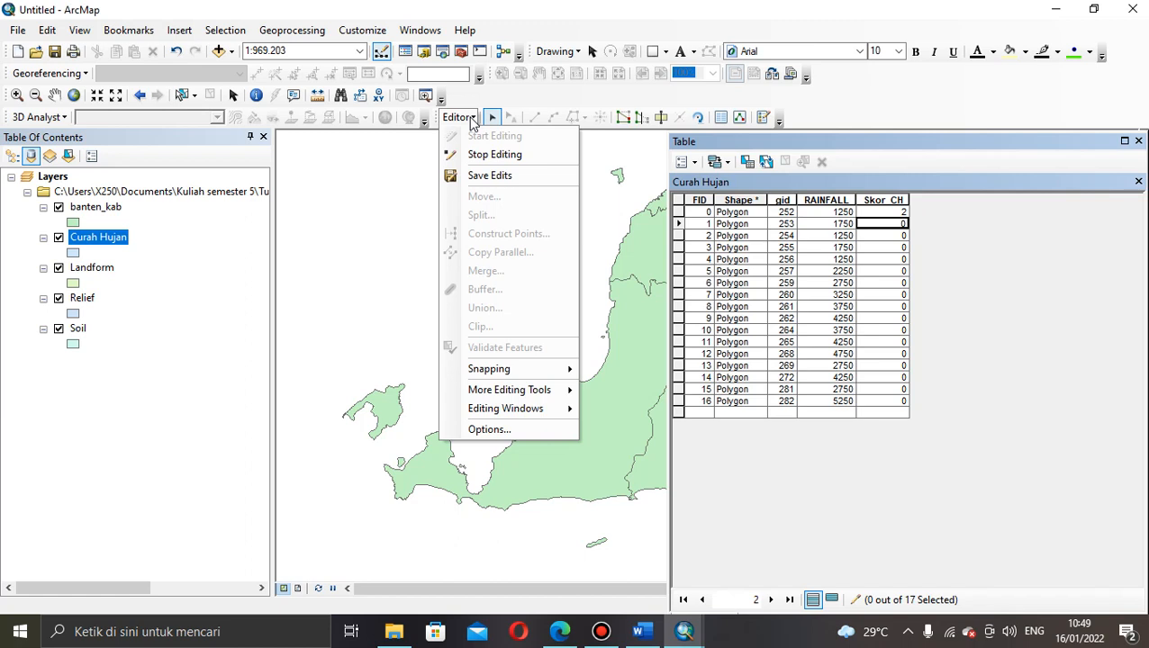
click(477, 176)
click(471, 118)
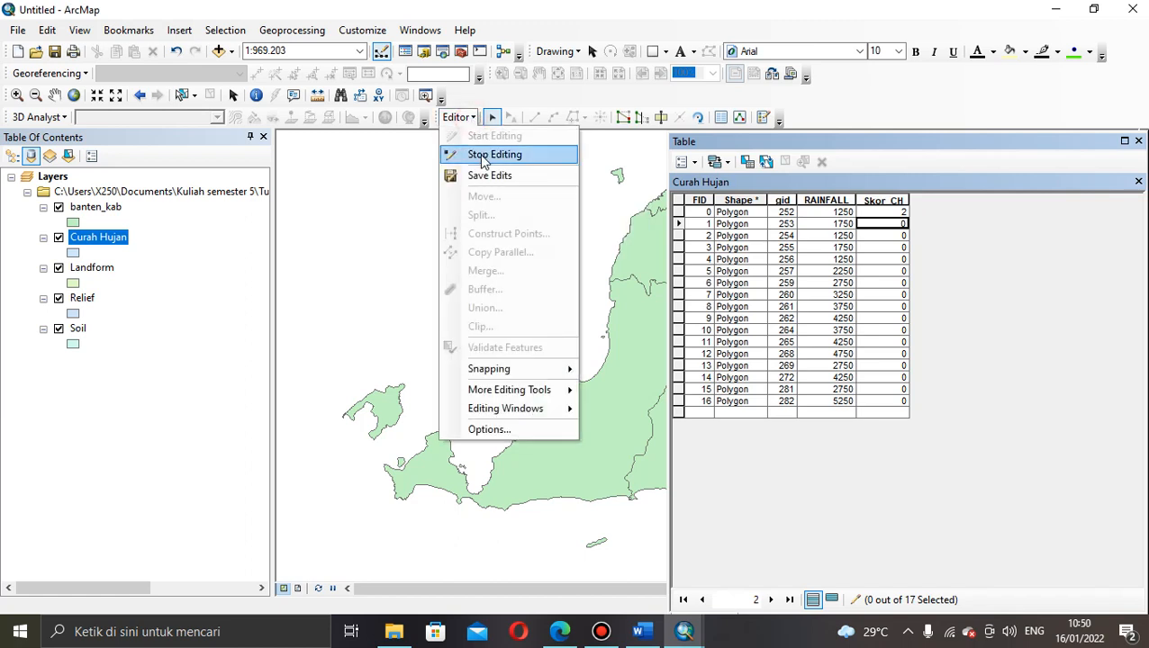
click(479, 154)
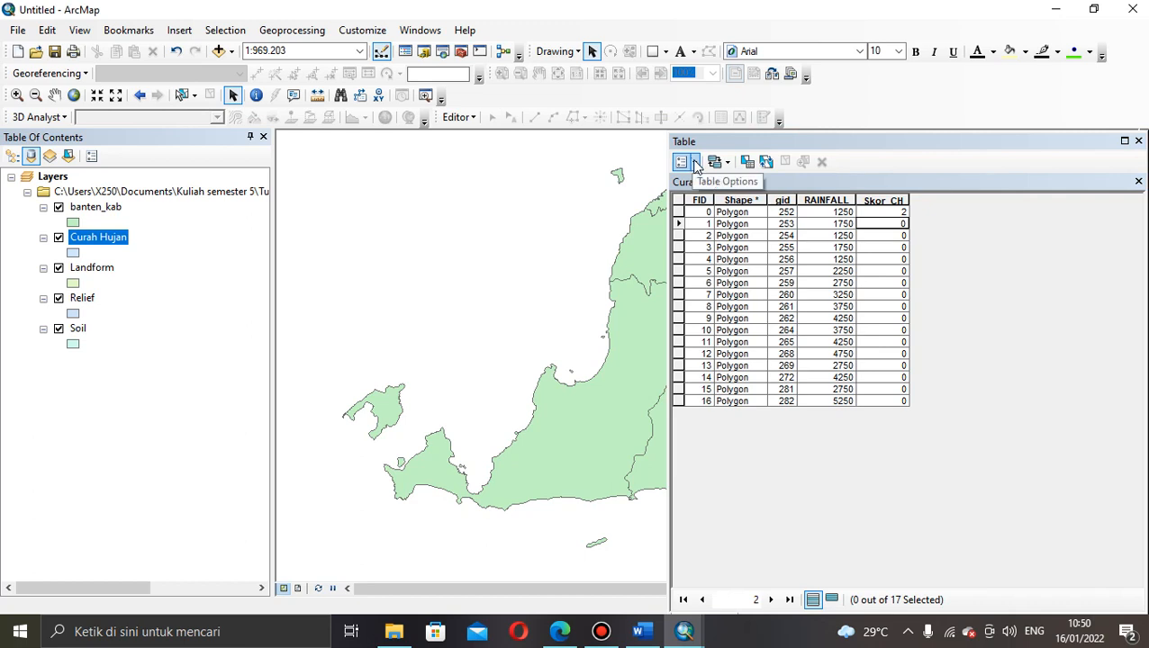
Step: Create a Short Integer field named Bobot_CH beside Skor_CH
click(695, 163)
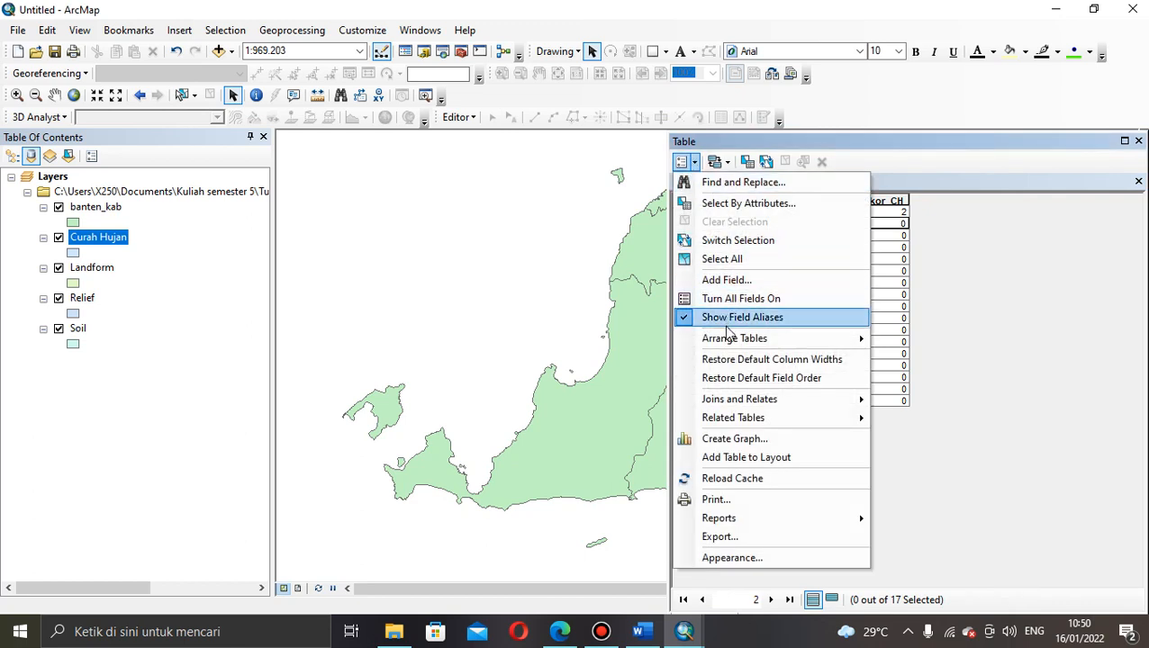
click(725, 281)
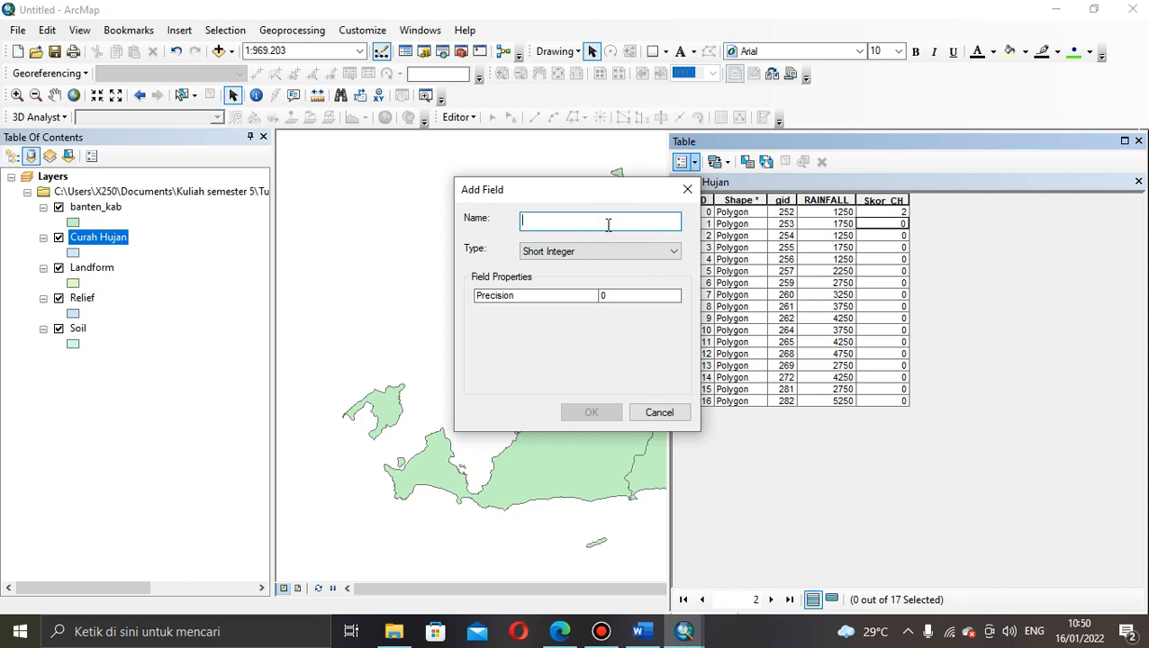
text(B)
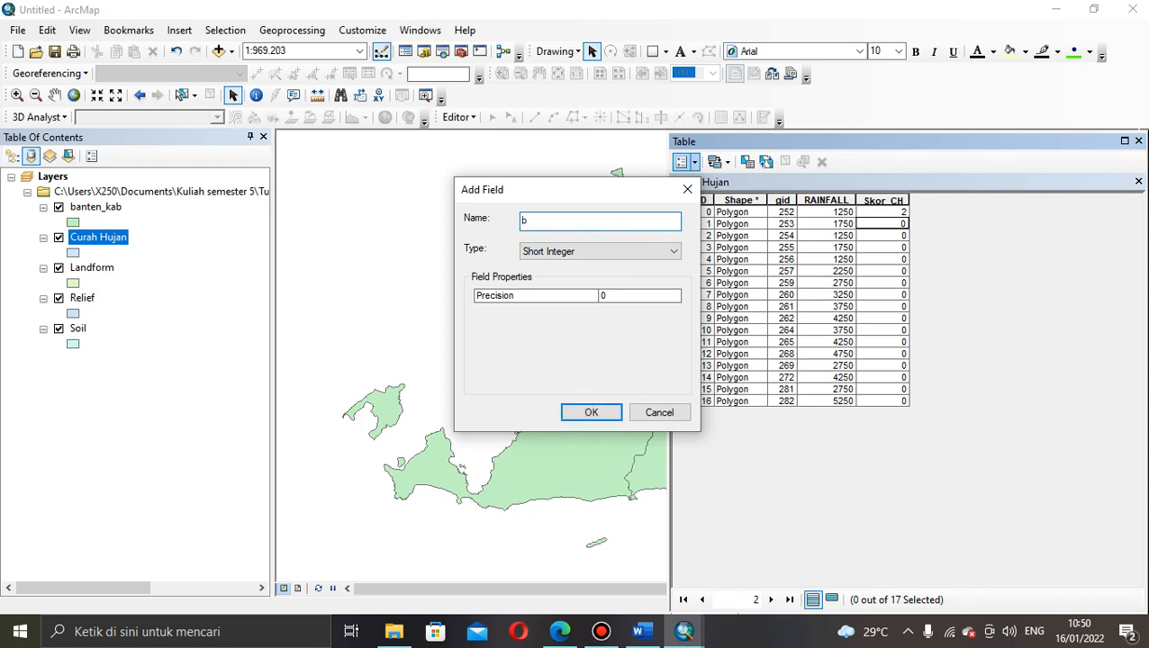
key(BackSpace)
text(Bobot_CH)
click(611, 414)
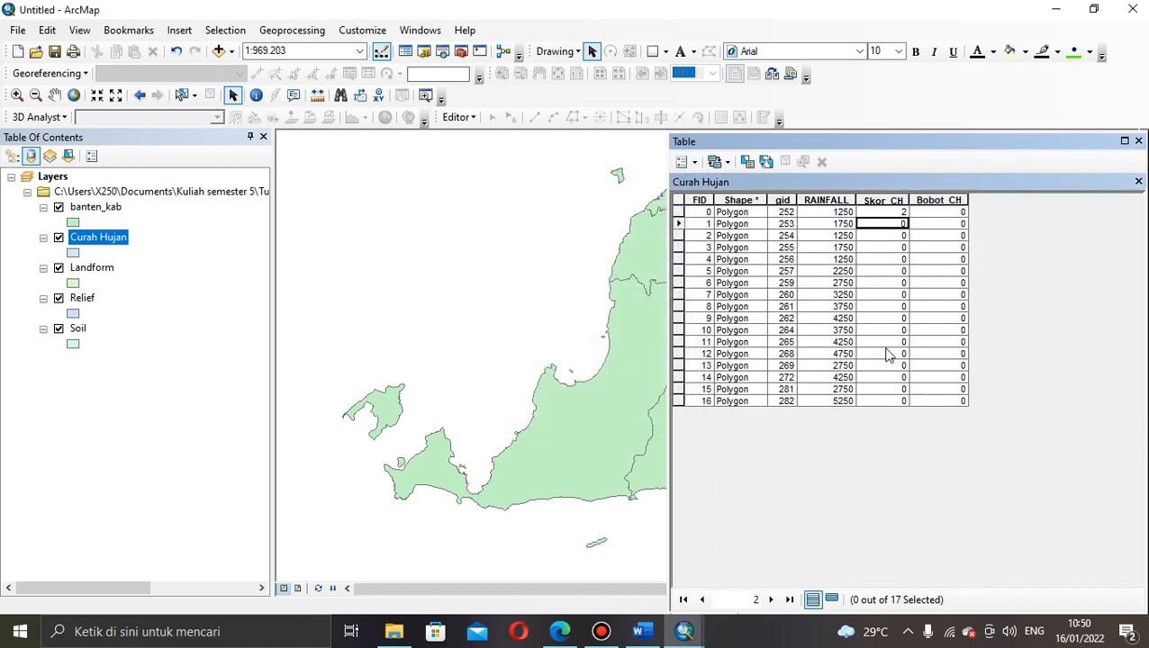
click(956, 214)
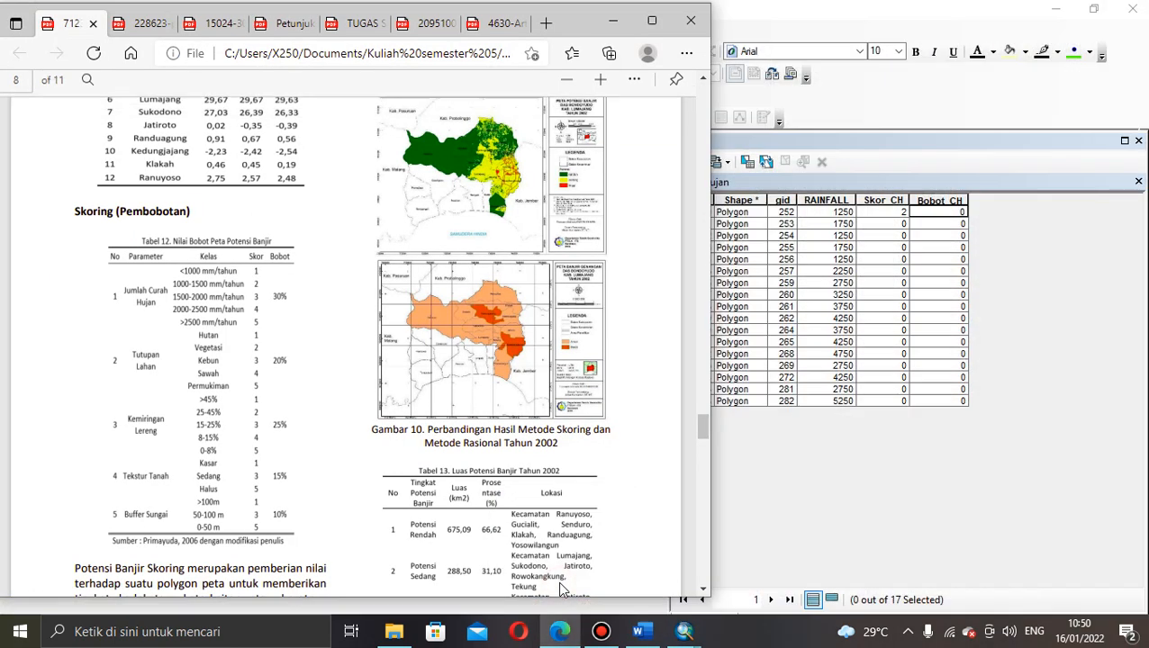
click(558, 581)
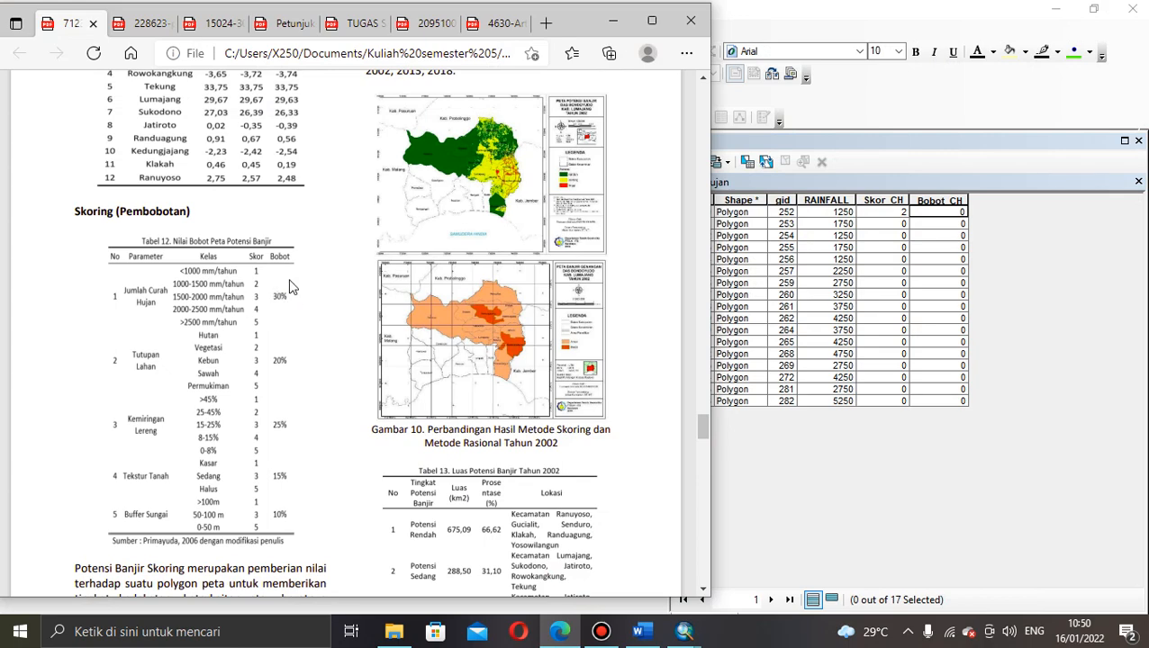
click(611, 25)
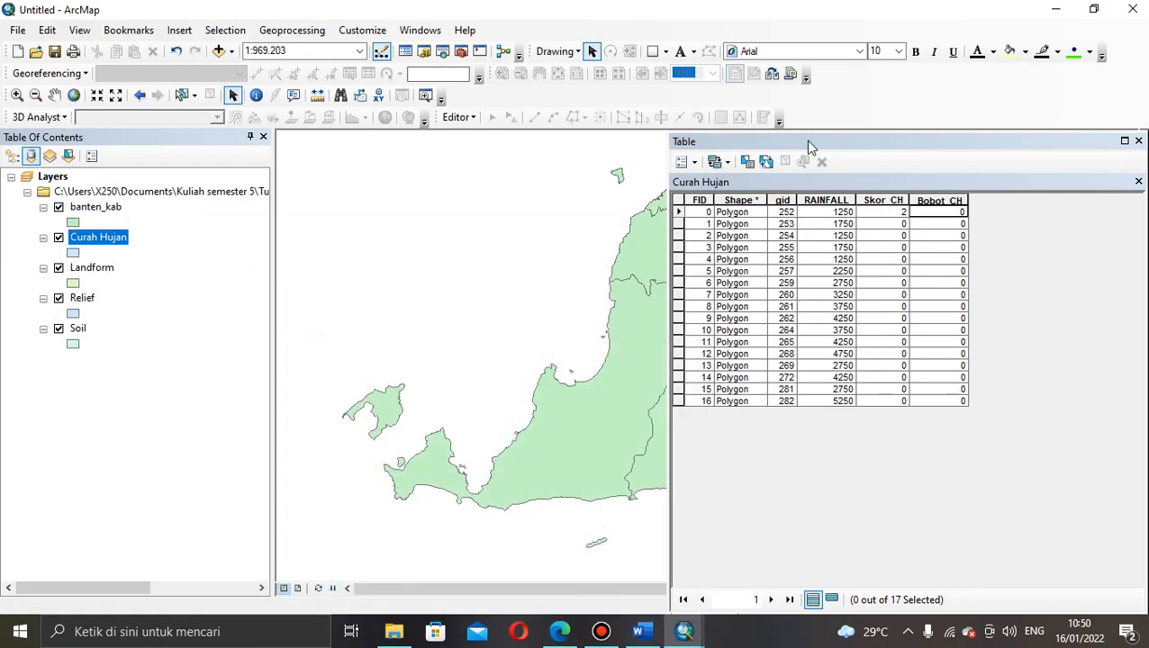
Step: Start editing and enter a Bobot_CH weight of 30 for the first record
click(942, 213)
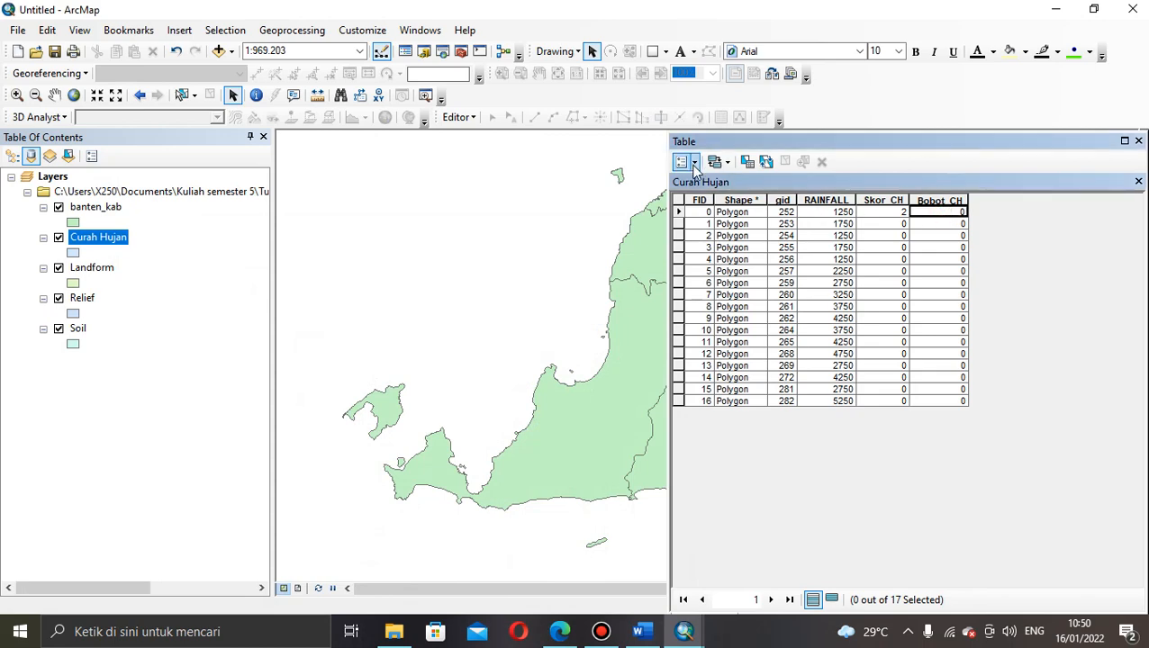
click(693, 163)
click(470, 118)
click(470, 118)
click(481, 137)
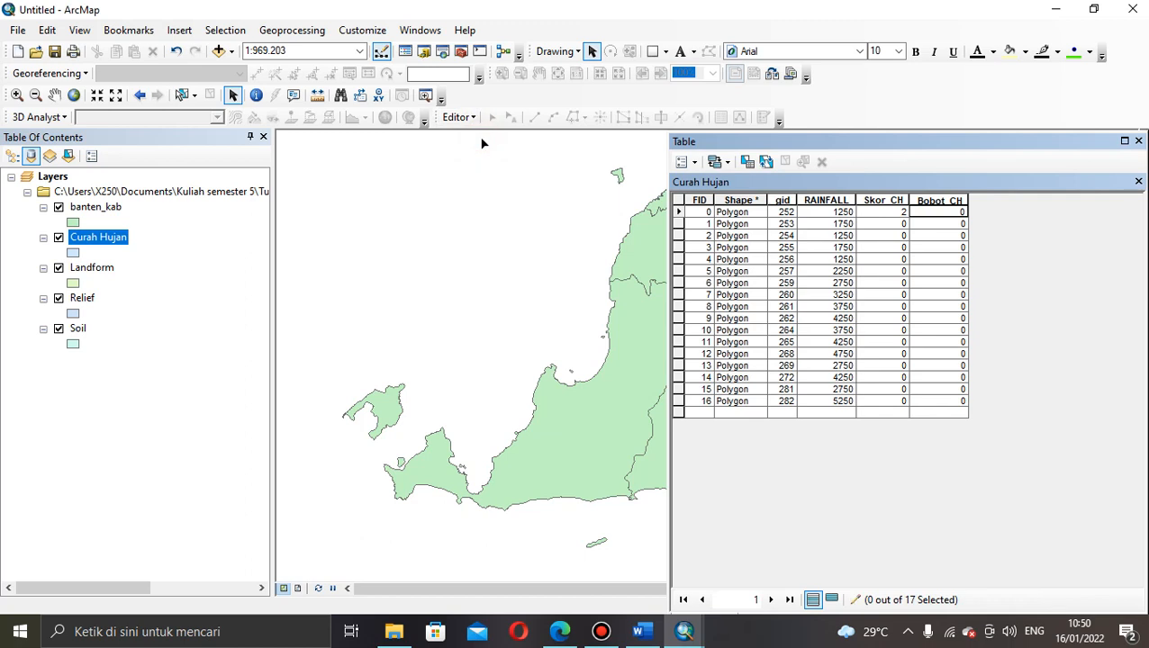
click(958, 214)
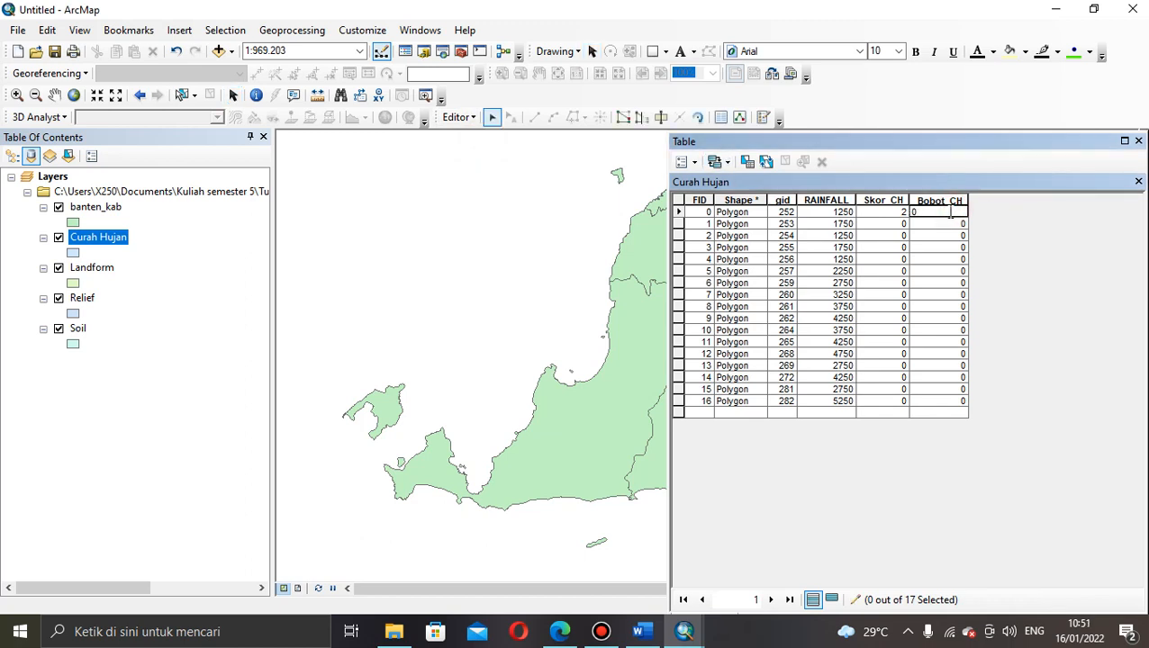
double_click(950, 213)
text(30)
click(941, 248)
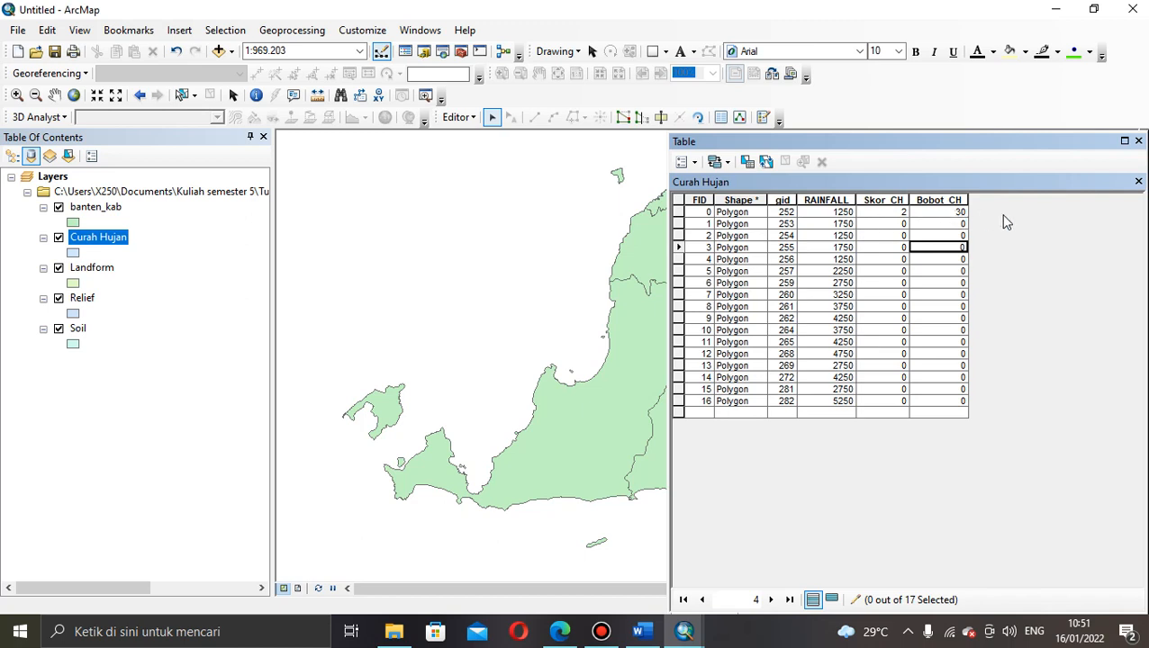
Step: Save the edits and end the editing session
click(694, 163)
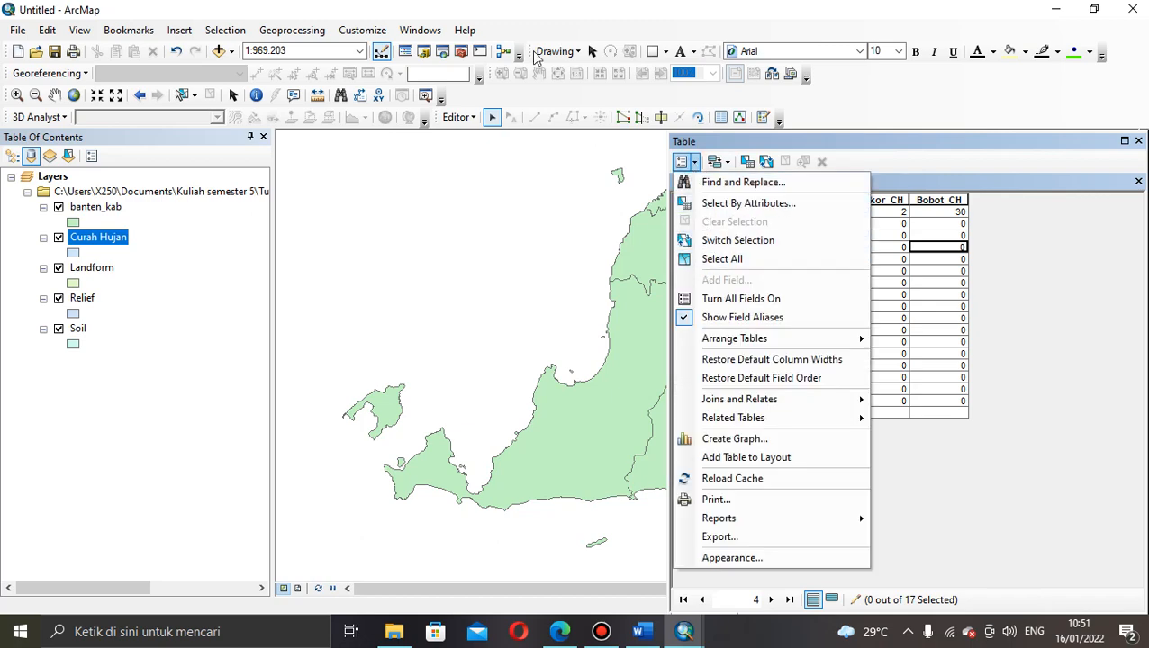
click(468, 118)
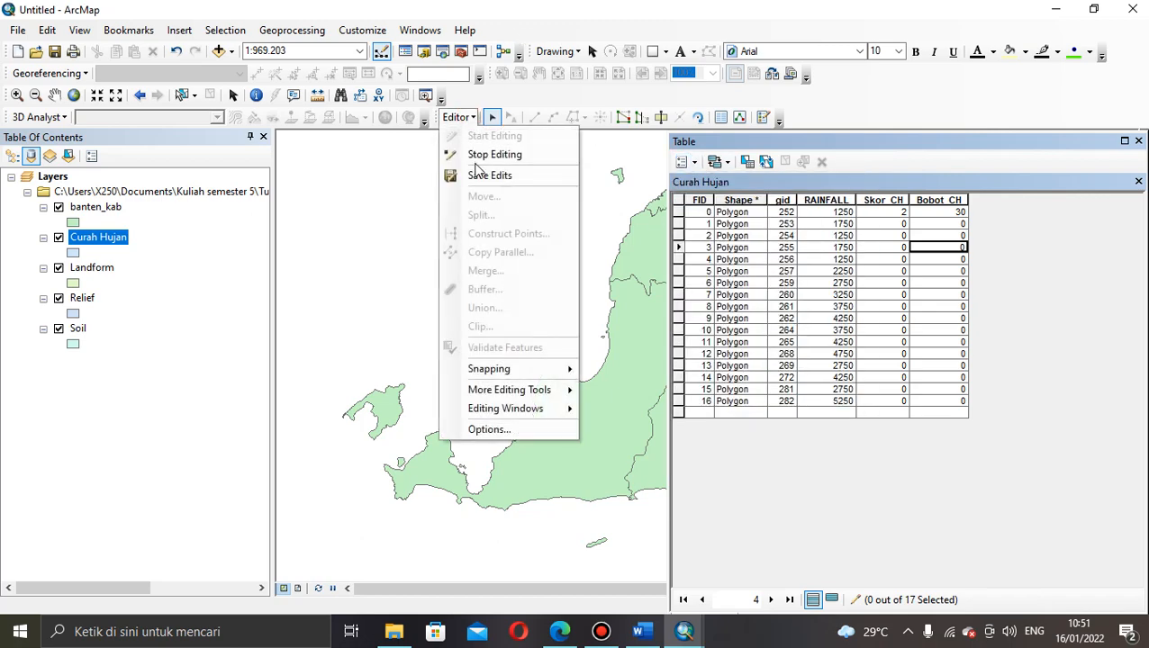
click(477, 175)
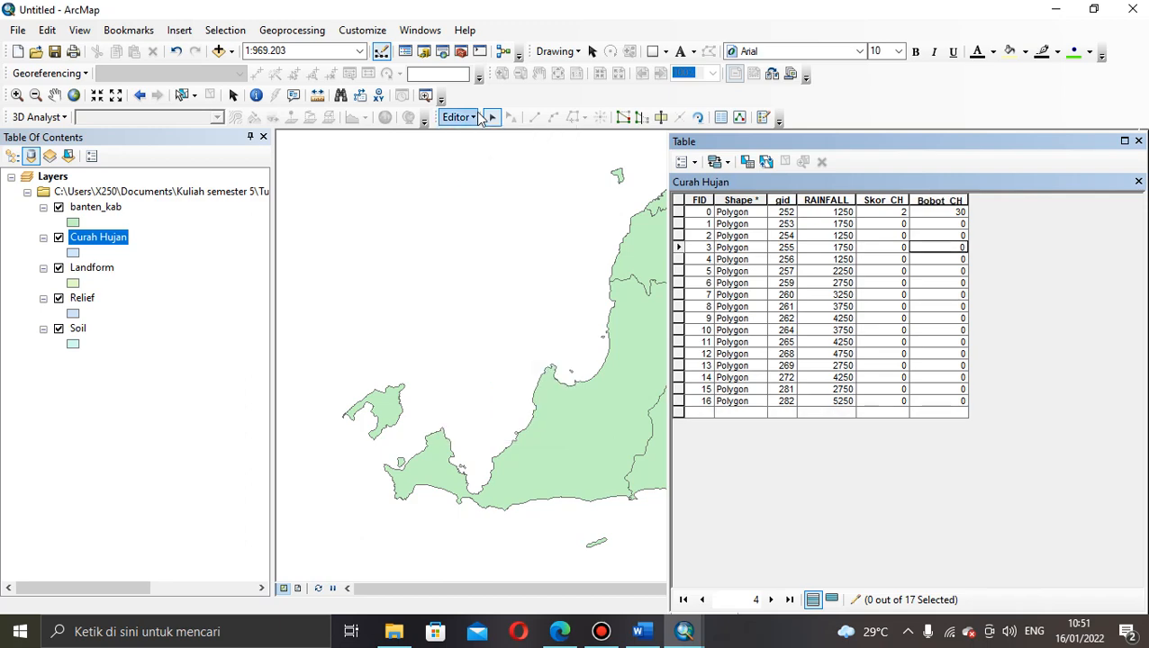
click(471, 117)
click(482, 157)
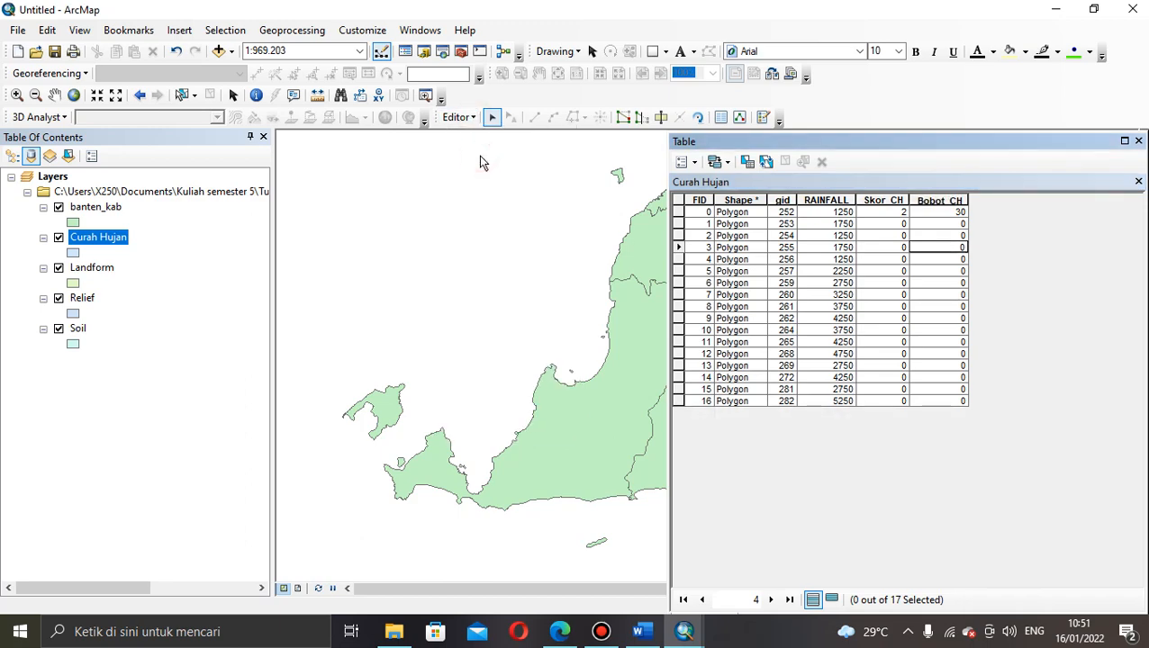
click(684, 162)
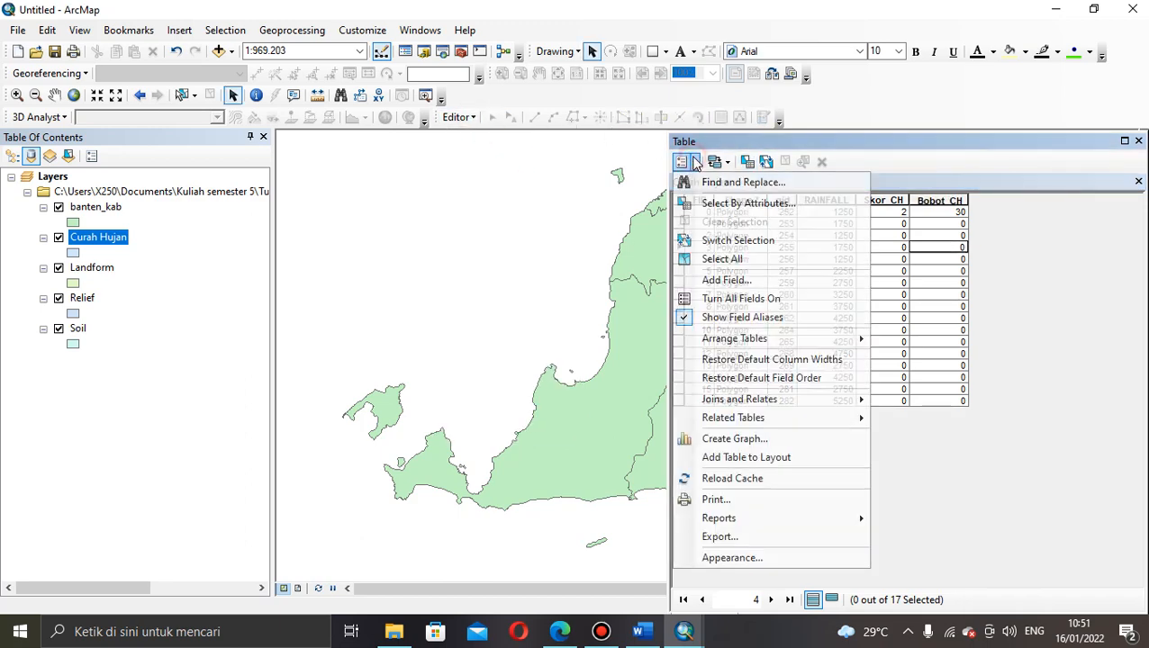
Step: Create a Short Integer field named Total_CH following Bobot_CH
click(725, 280)
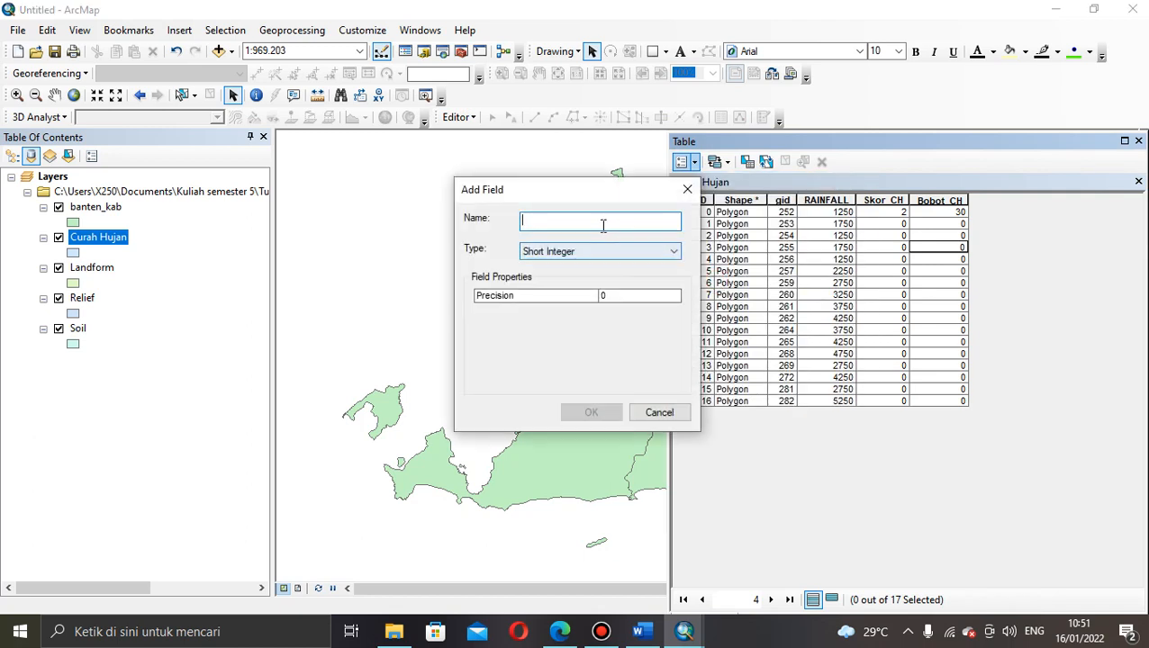
text(N)
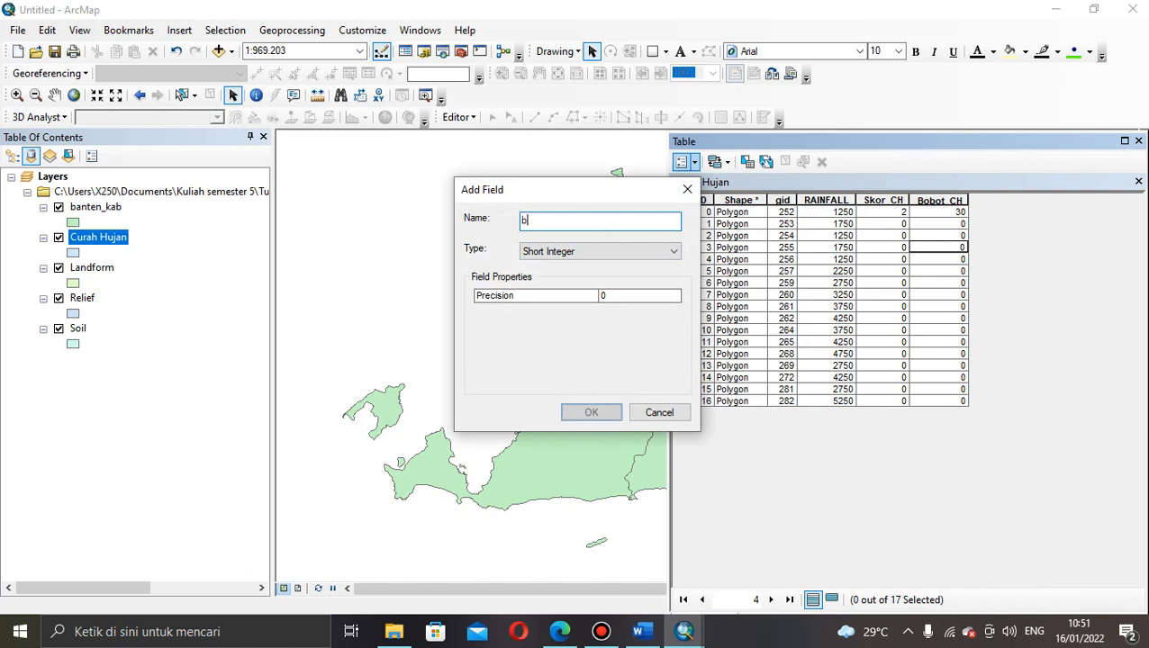
key(BackSpace)
text(T)
key(BackSpace)
text(Total_CH)
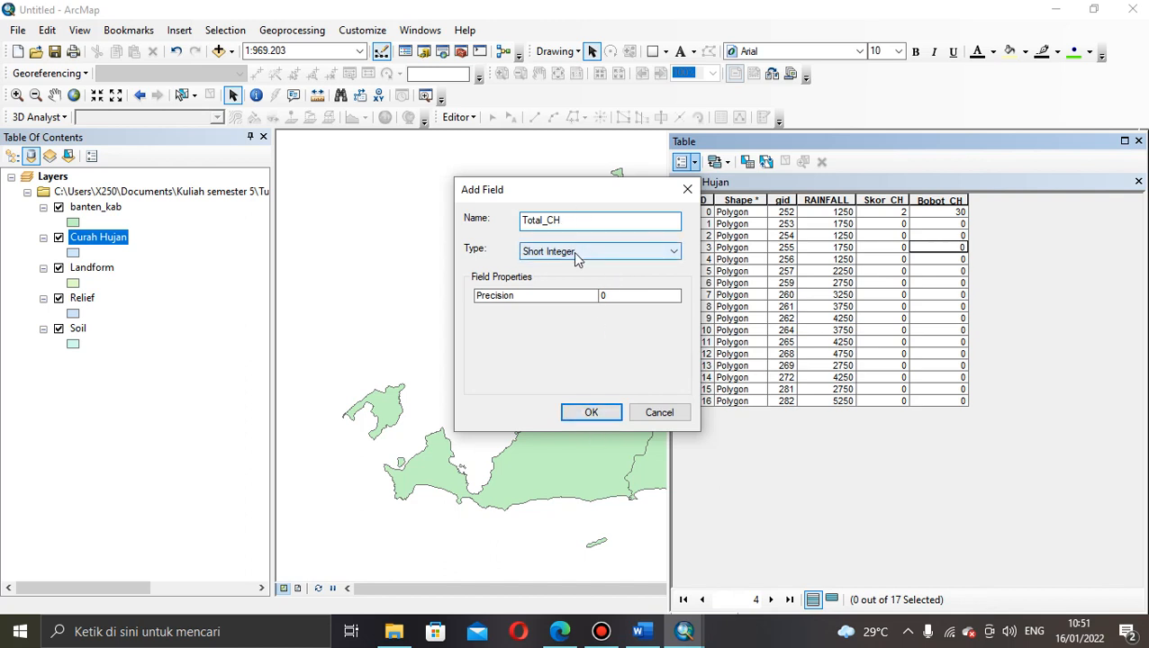
click(587, 414)
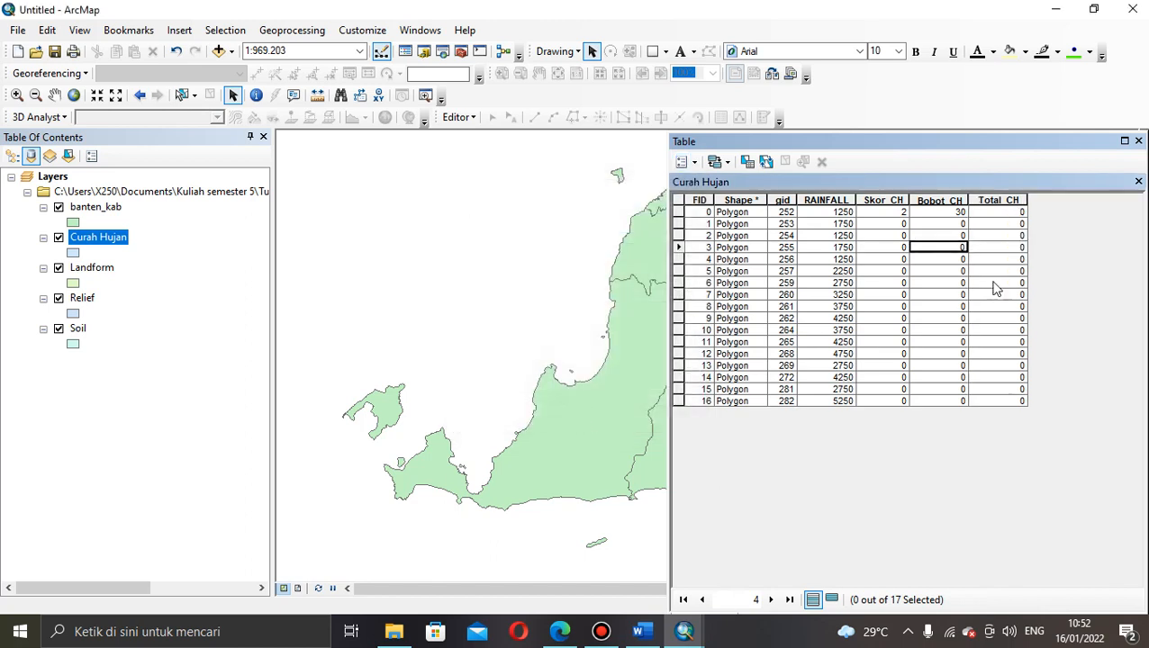
Step: Start an edit session and enter 60 as the first Curah Hujan record's Total_CH
click(990, 211)
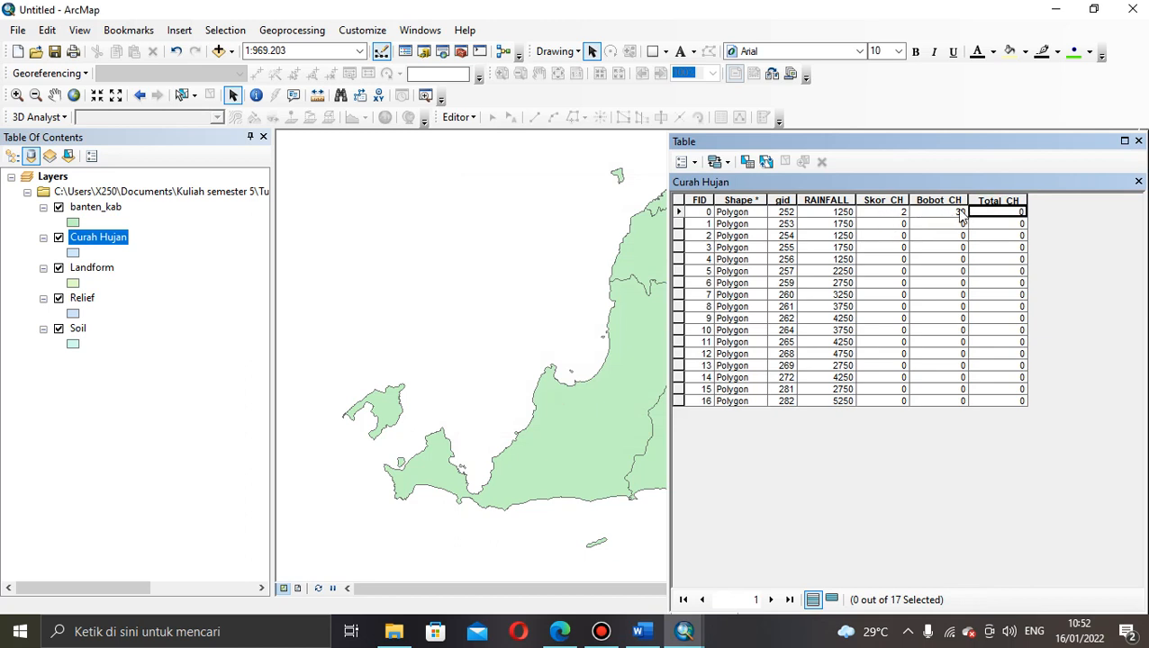
click(987, 226)
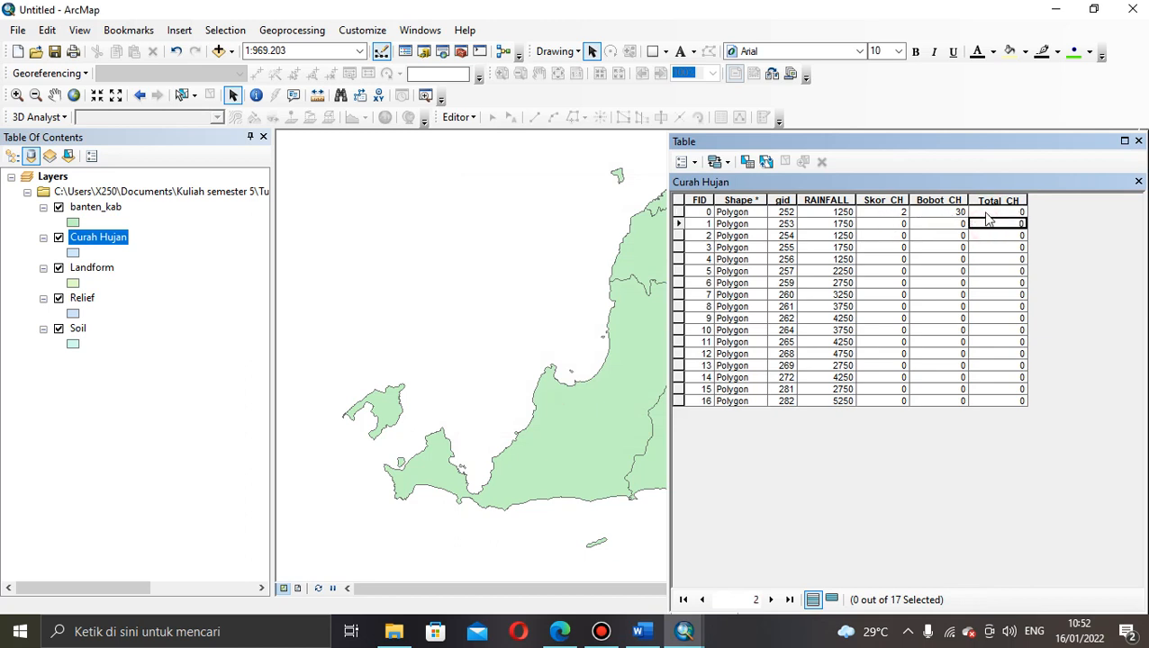
click(986, 211)
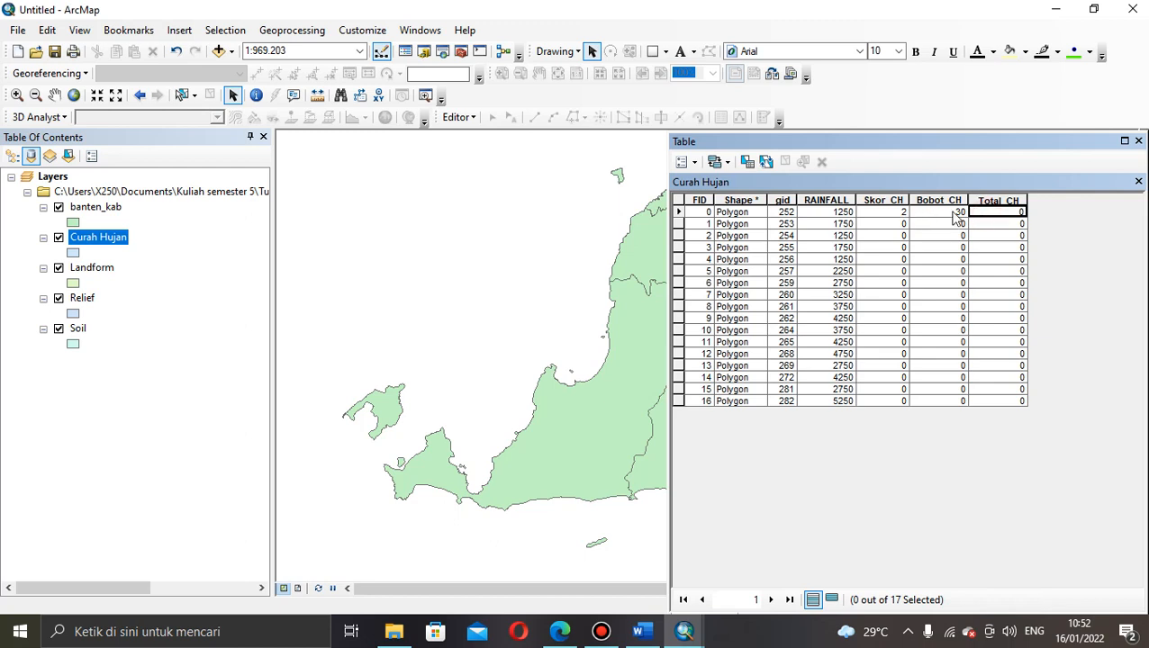
click(472, 119)
click(486, 136)
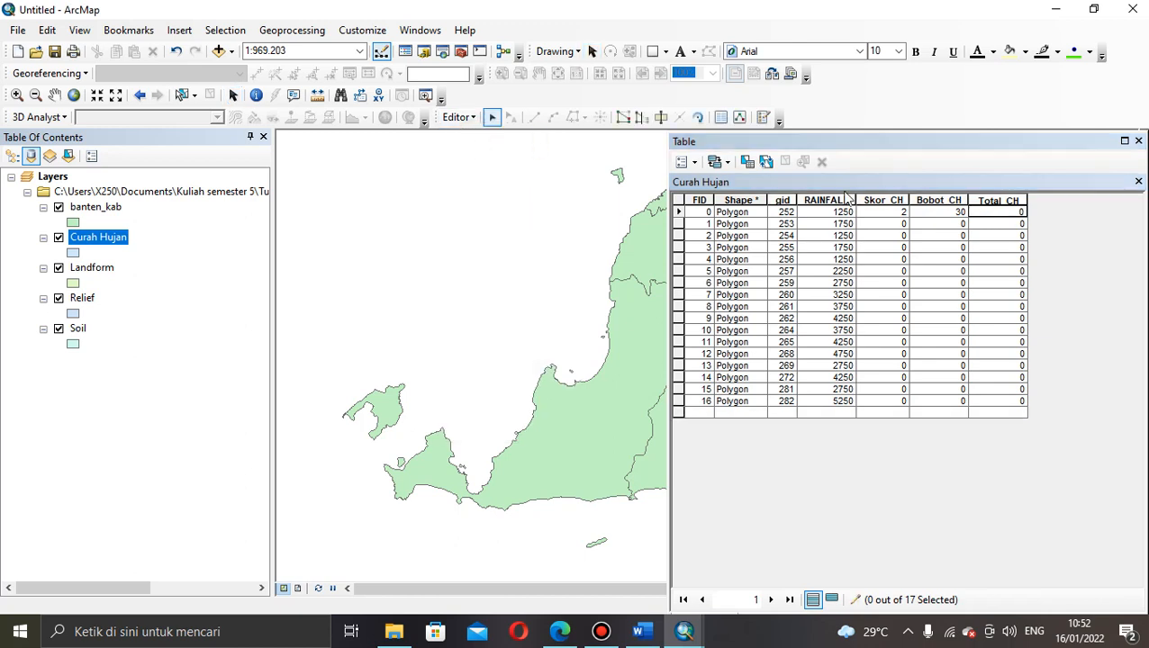
click(987, 212)
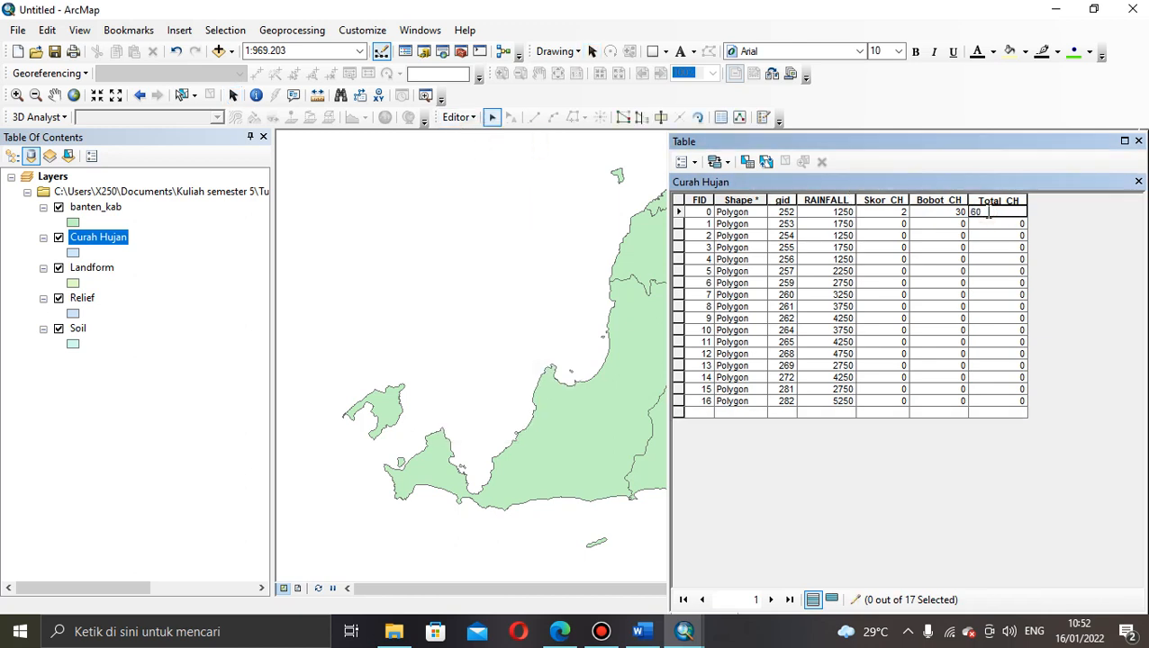
click(989, 235)
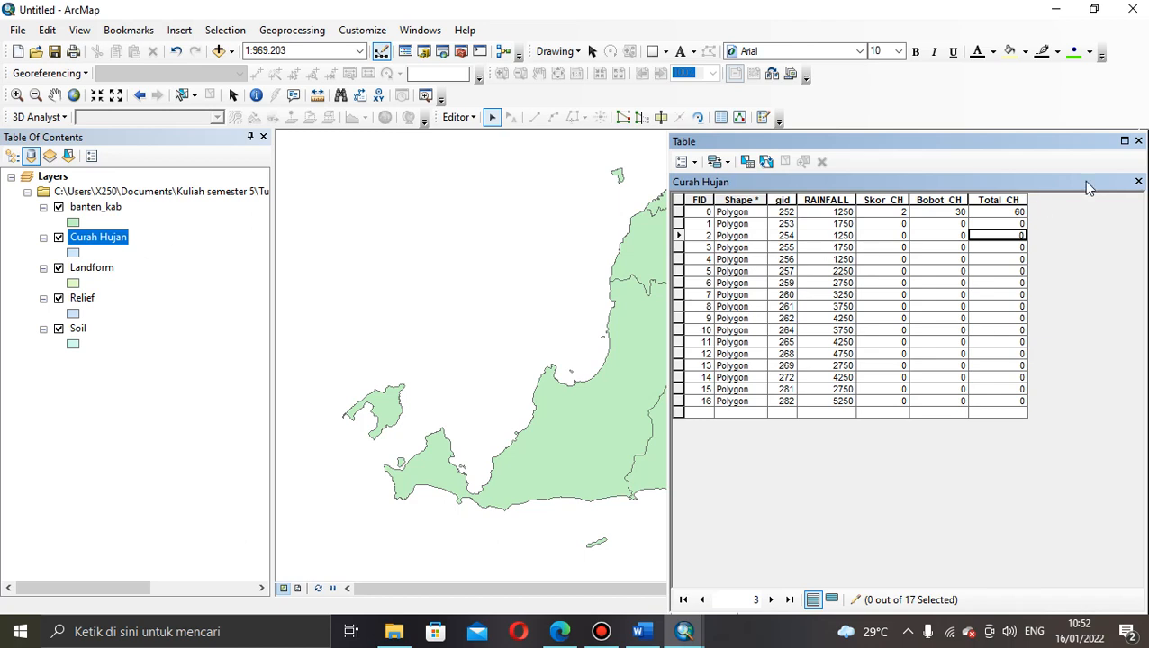
Step: Close the Curah Hujan table, then open and close the Landform table to review its nine units
click(1138, 183)
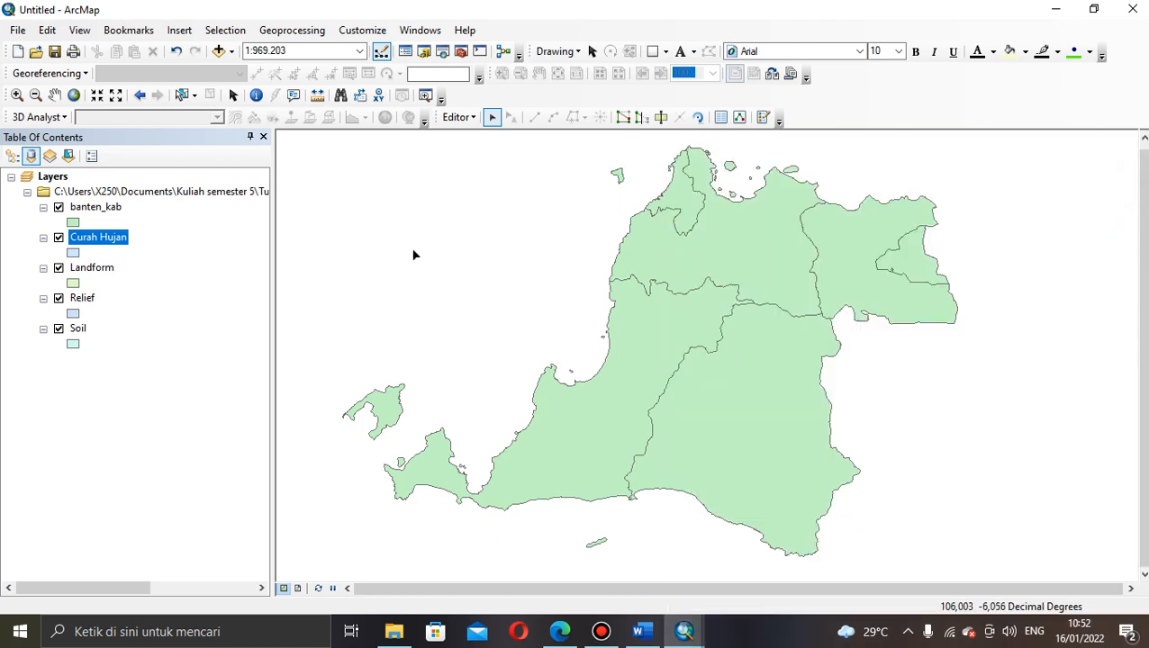
click(99, 269)
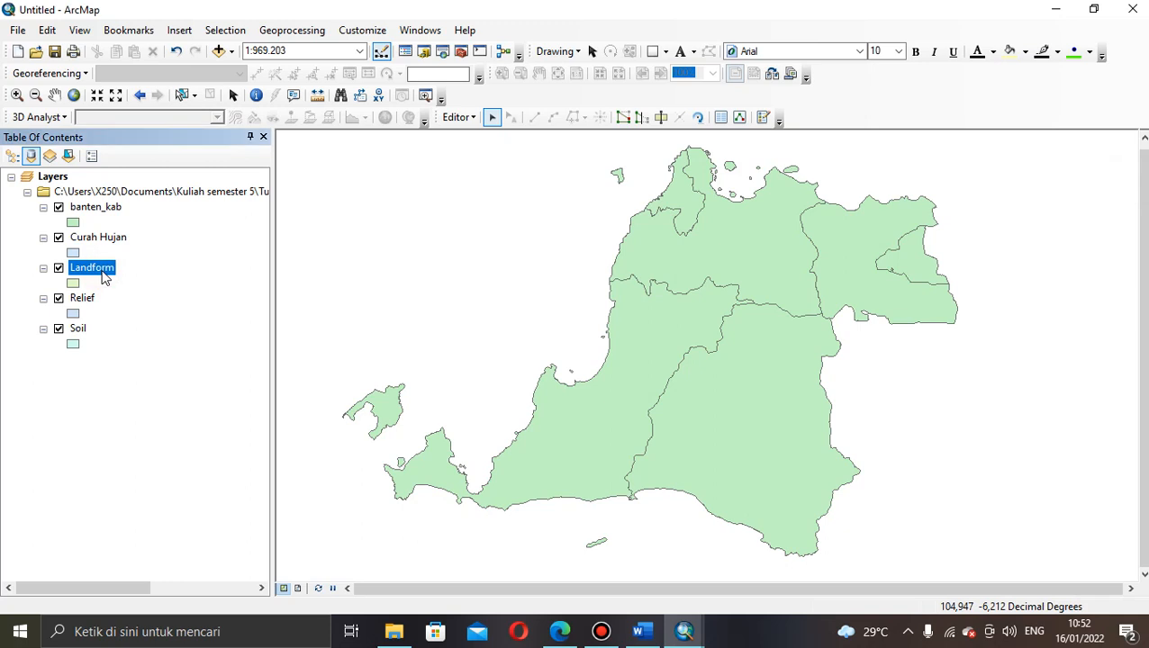
right_click(103, 269)
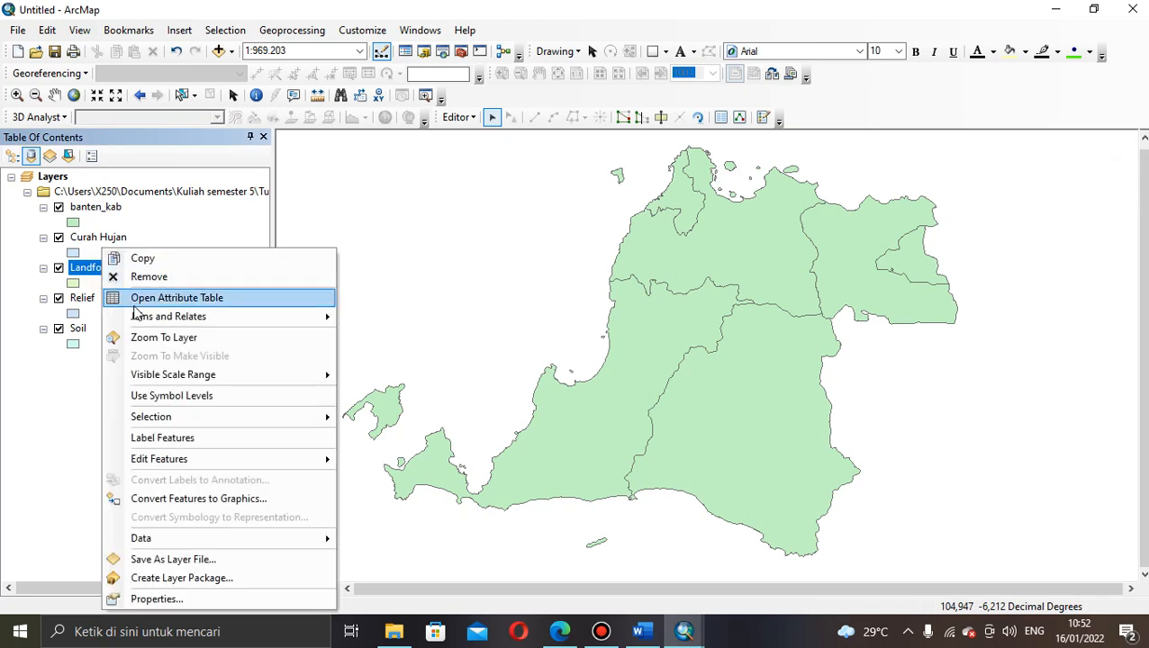
click(132, 298)
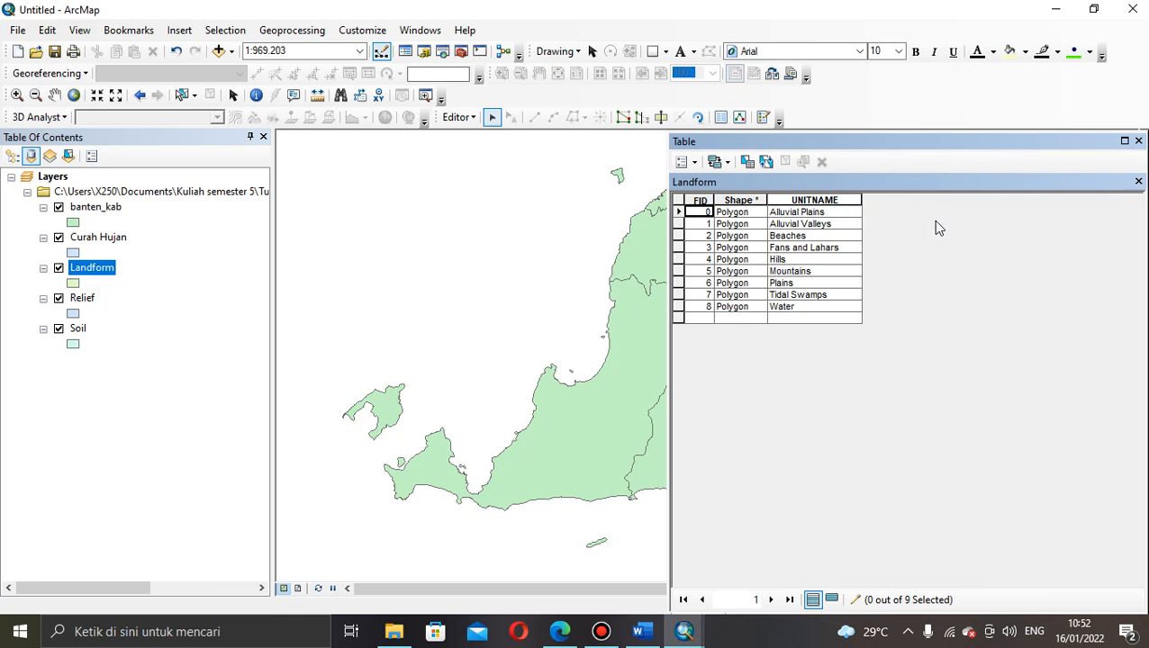
click(1139, 183)
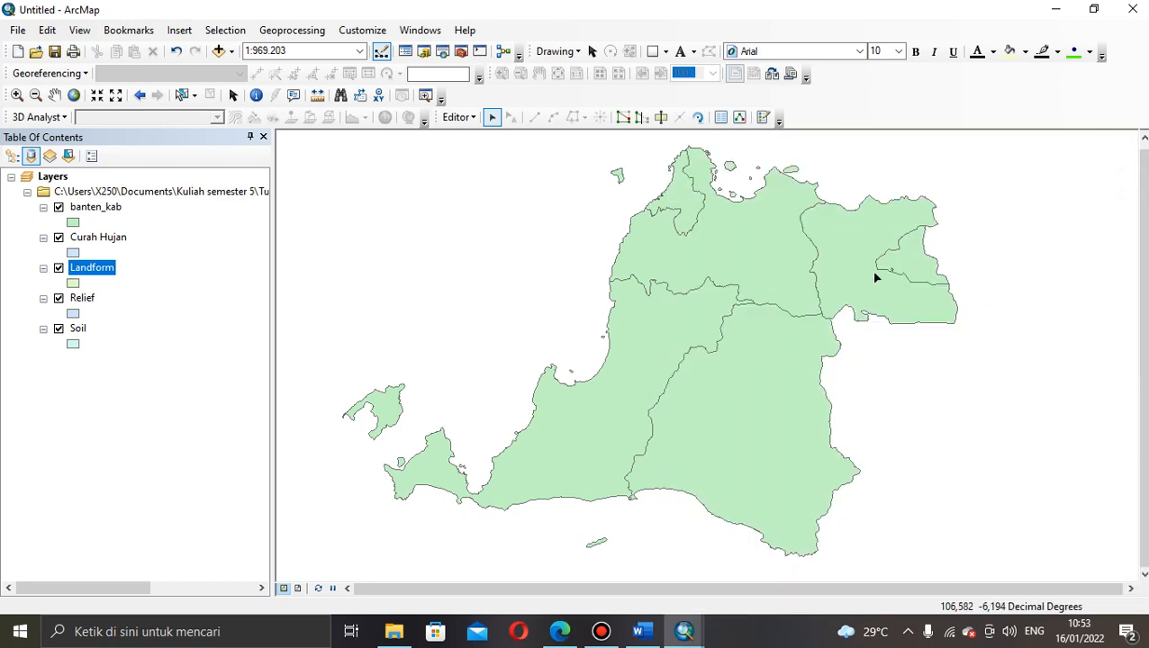
mouse_move(683, 641)
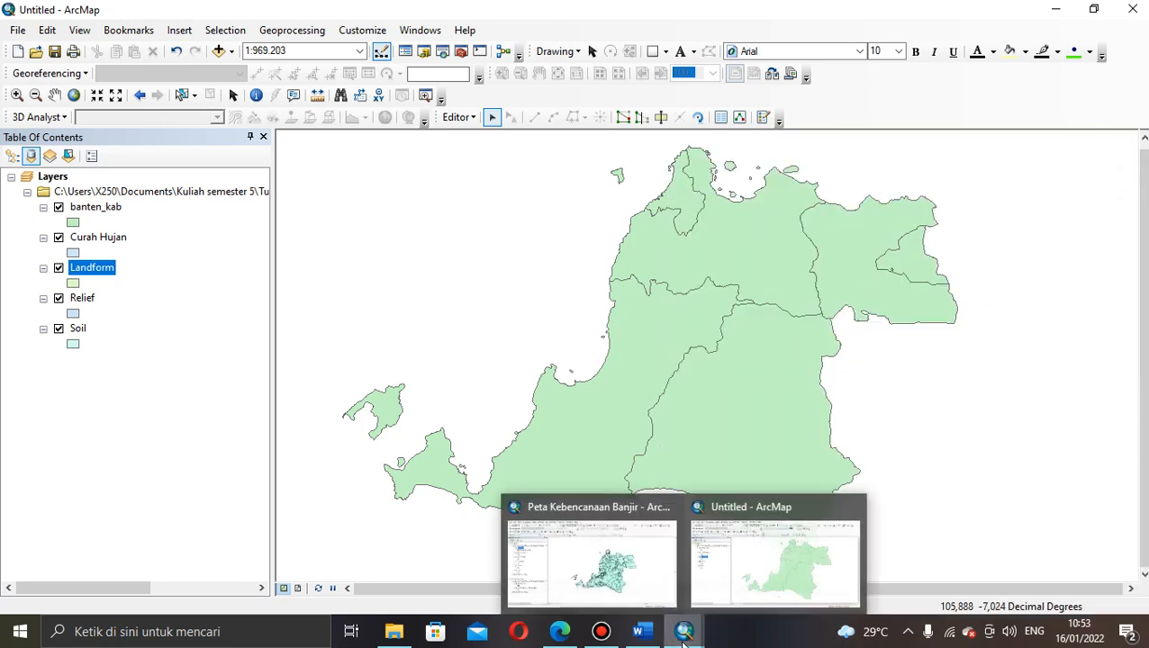
click(638, 595)
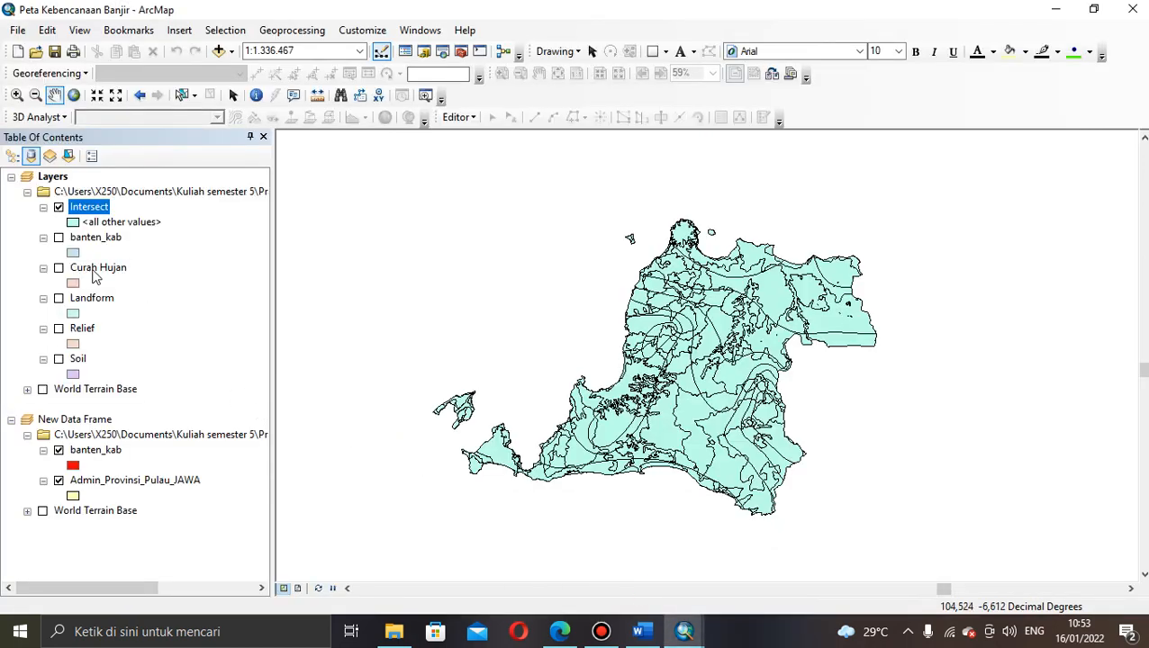
click(91, 269)
click(86, 239)
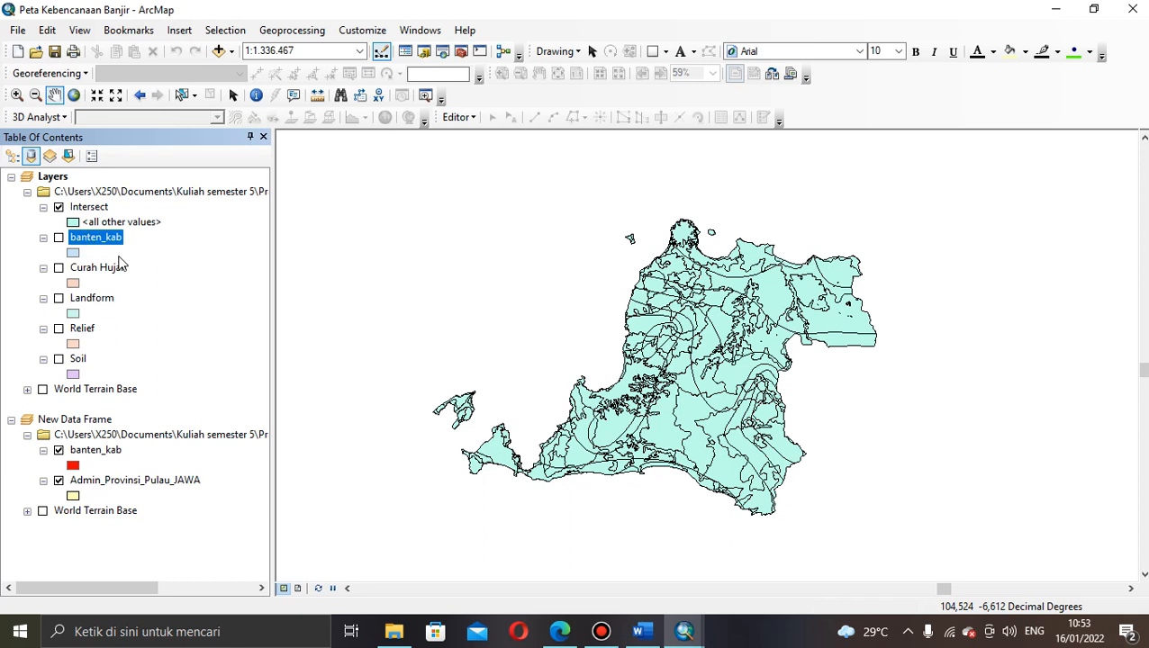
click(109, 267)
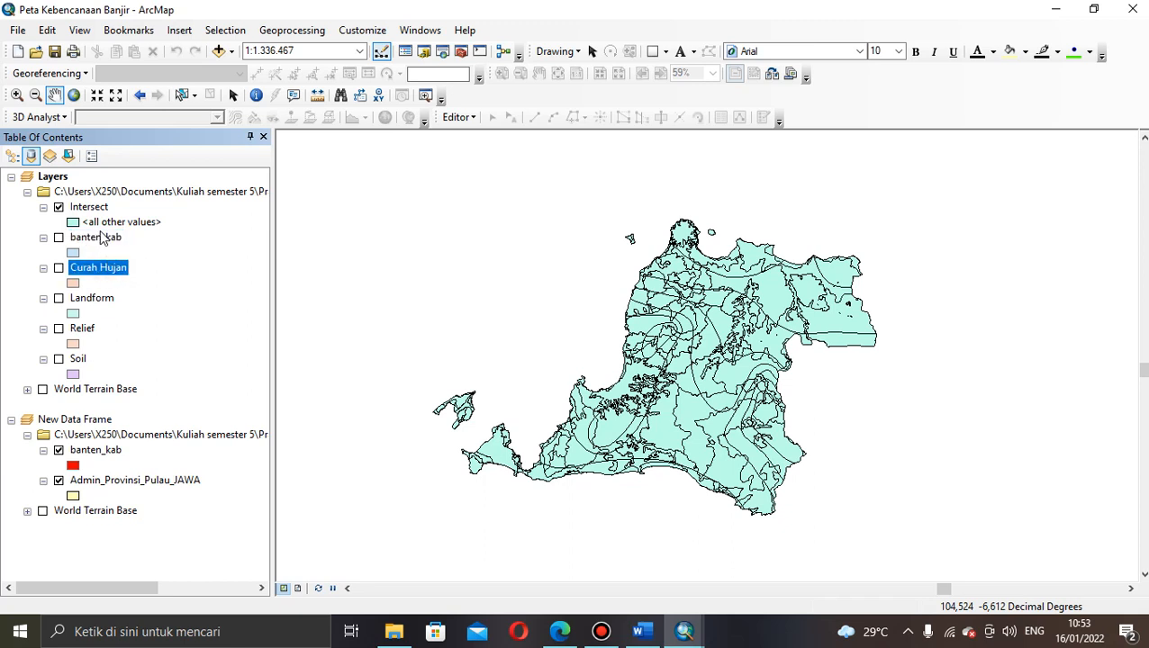
click(101, 242)
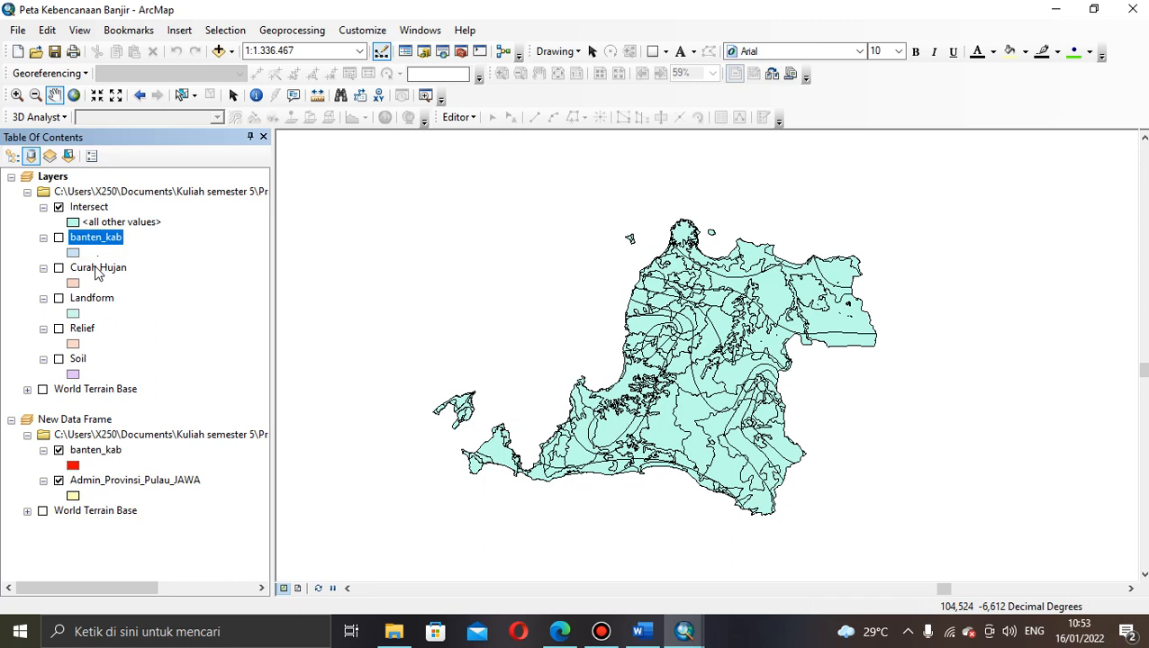
click(95, 269)
click(90, 299)
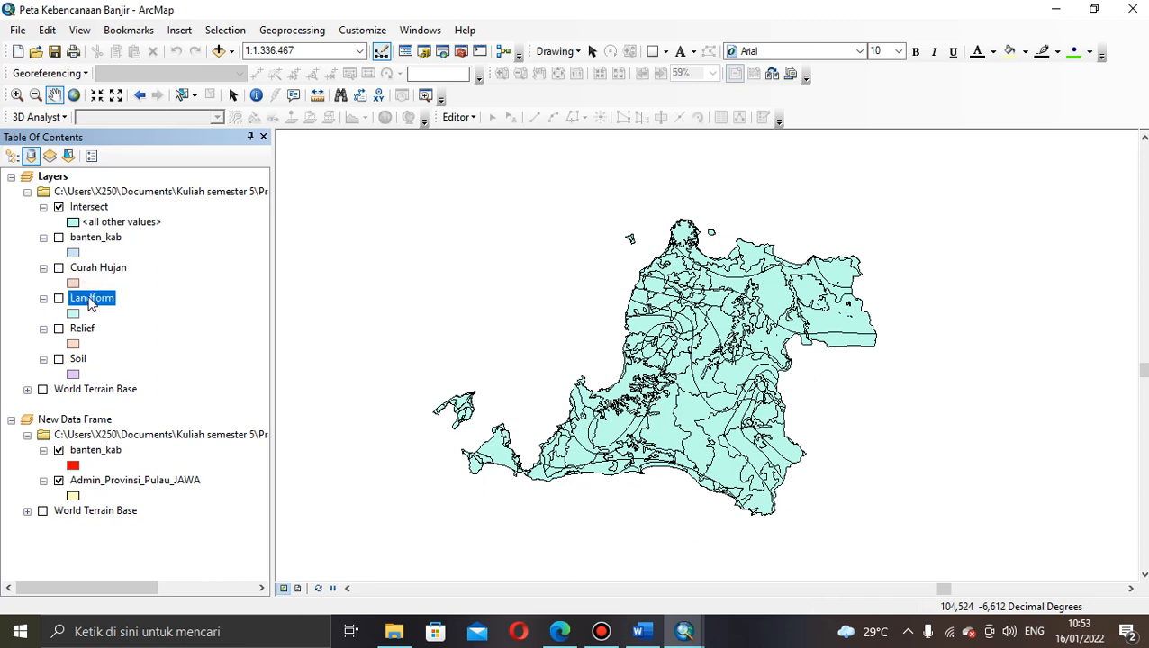
click(96, 270)
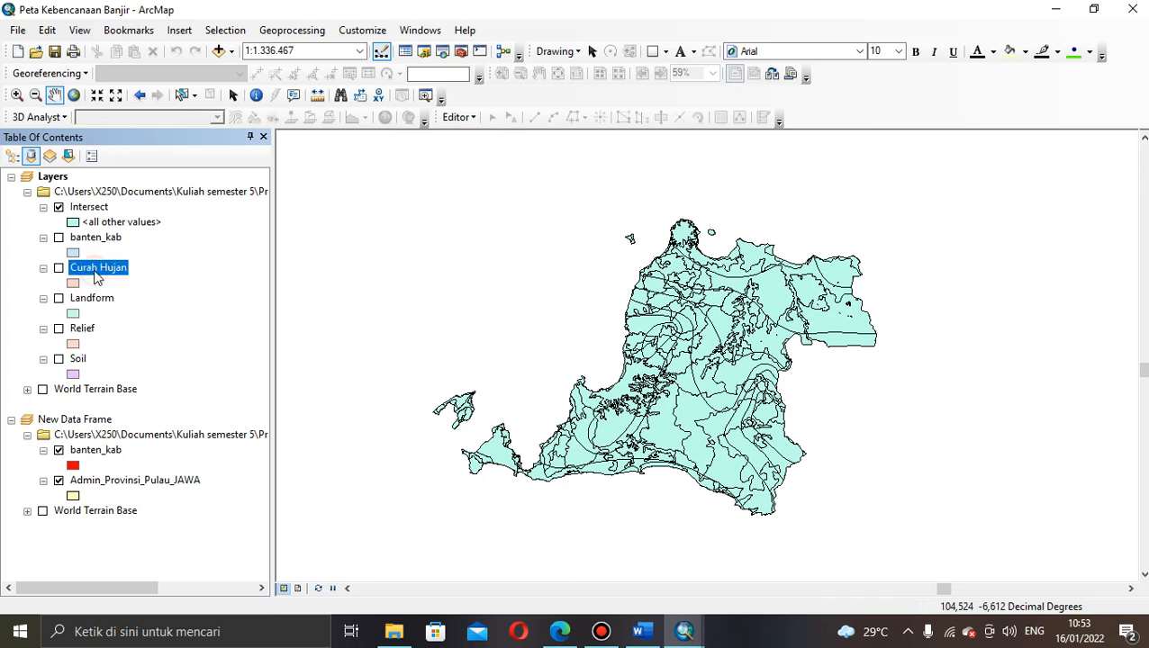
right_click(97, 279)
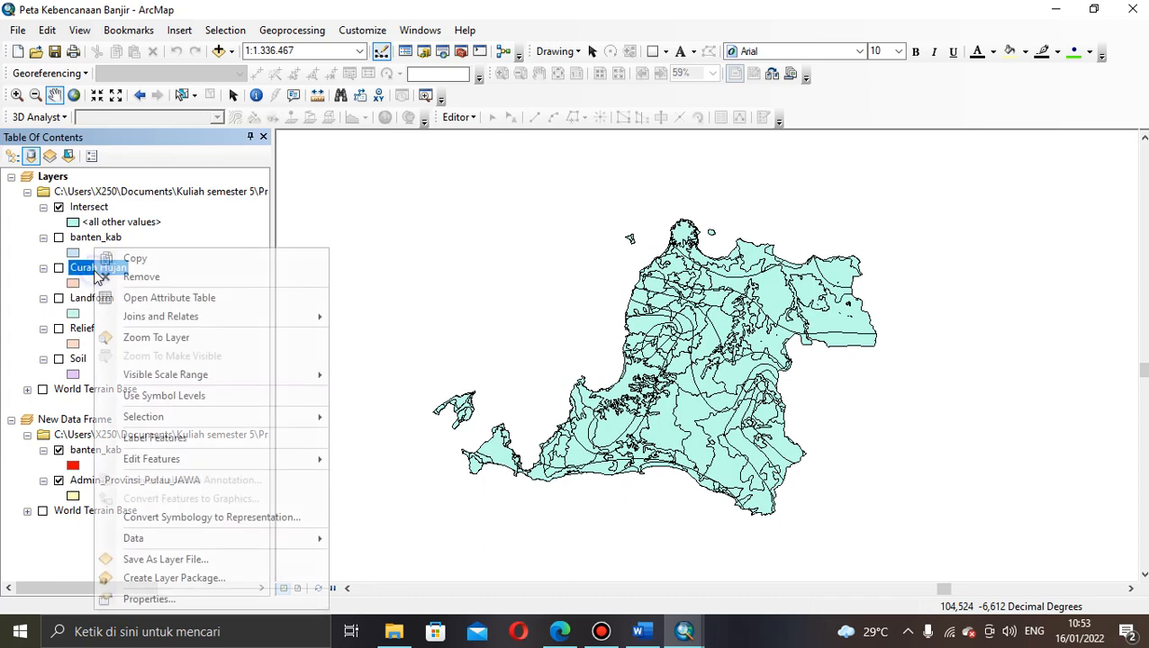
click(155, 299)
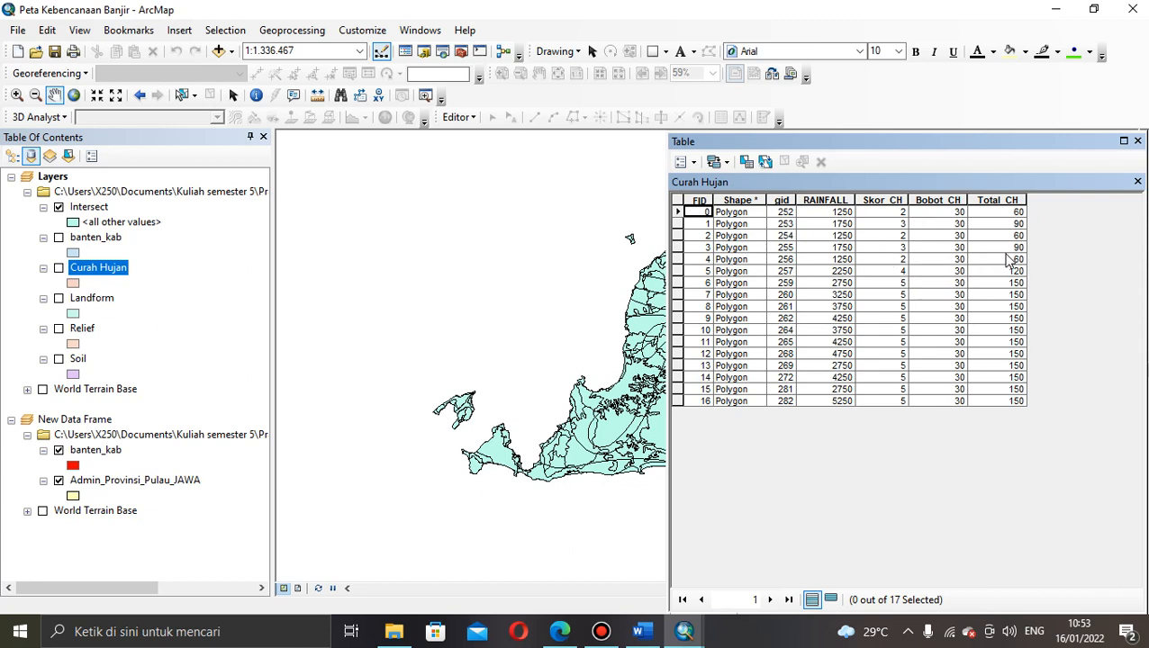
click(1136, 182)
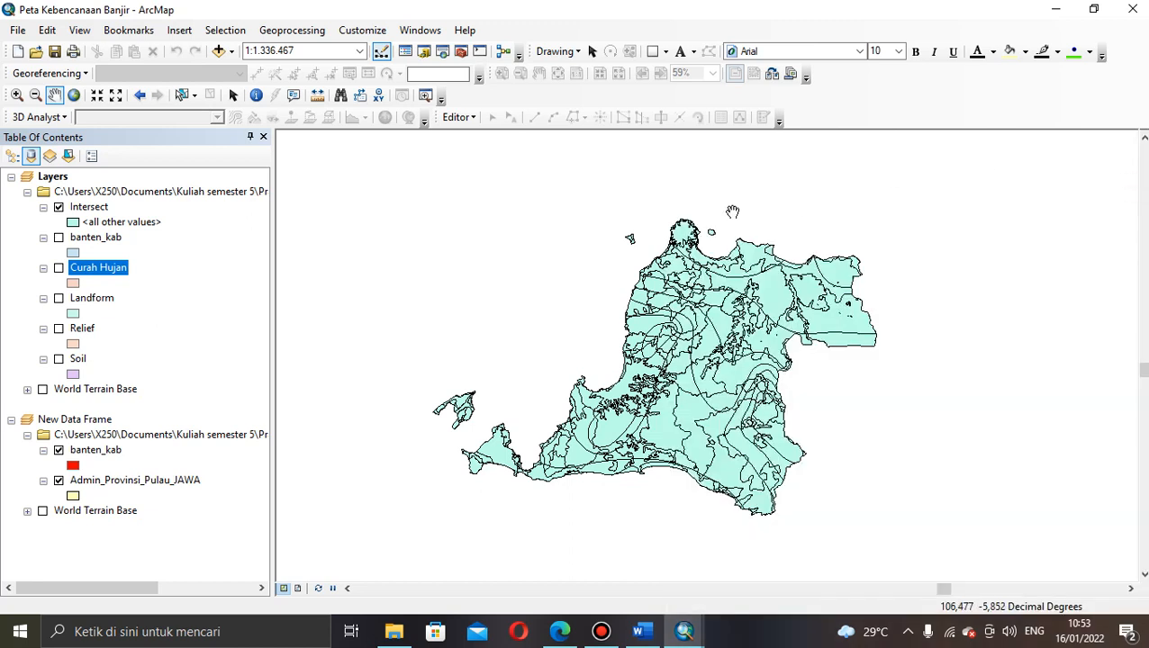
click(102, 299)
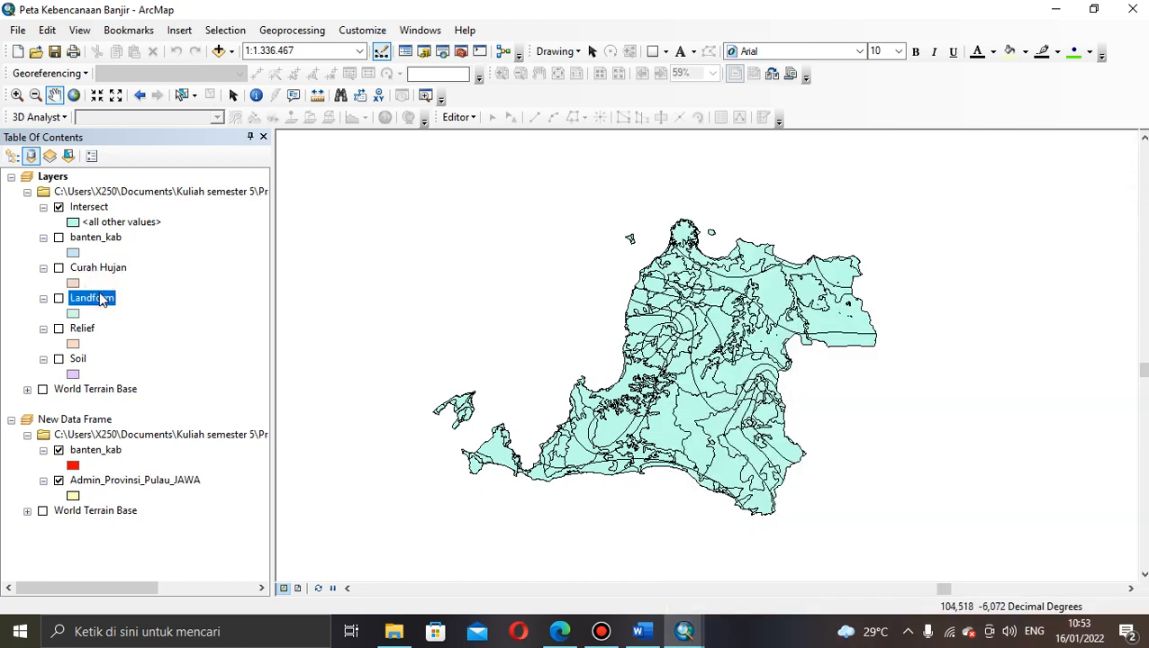
click(83, 209)
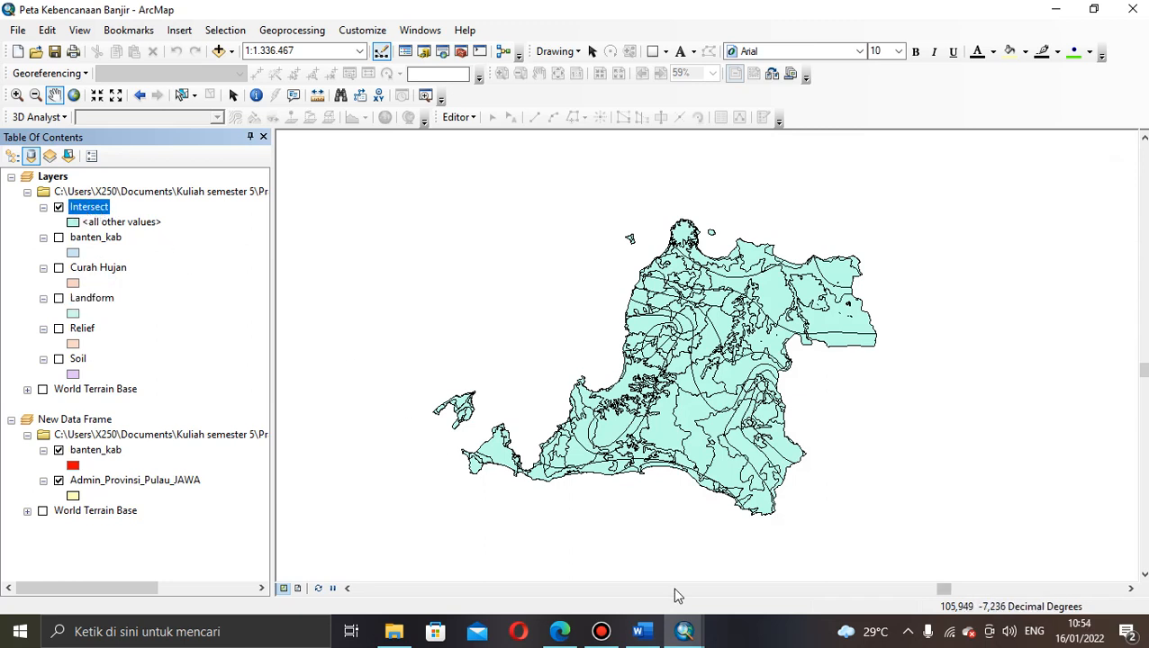
mouse_move(688, 635)
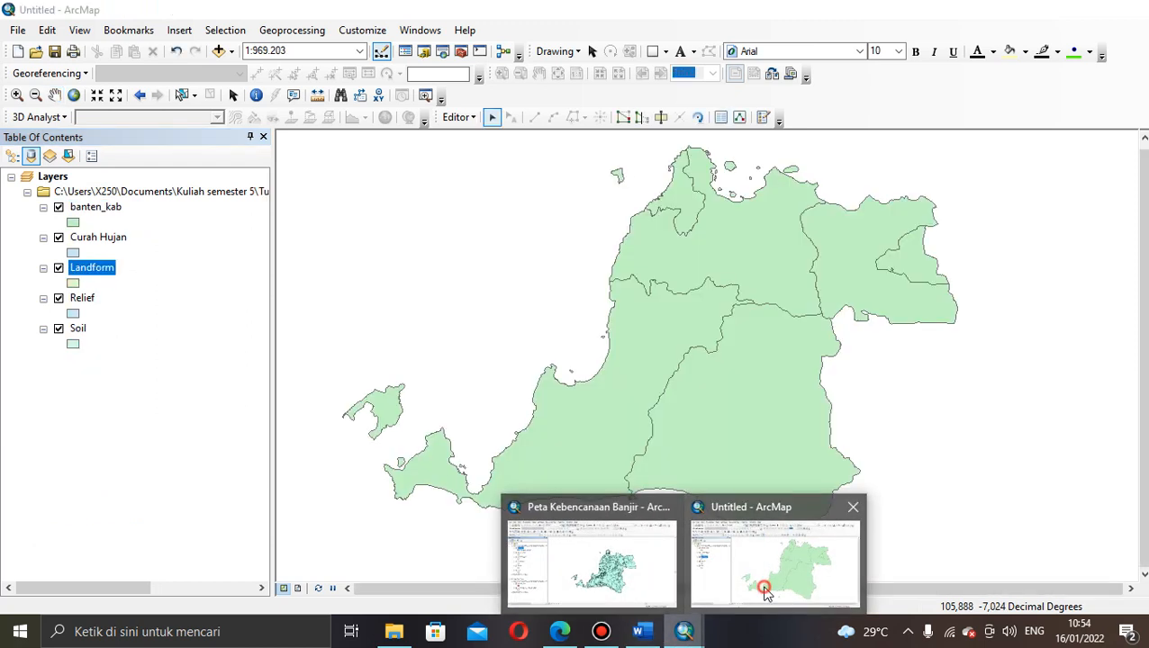
Step: Return to the Untitled map and search 'Intersect' to launch the Intersect (Analysis) tool
click(762, 585)
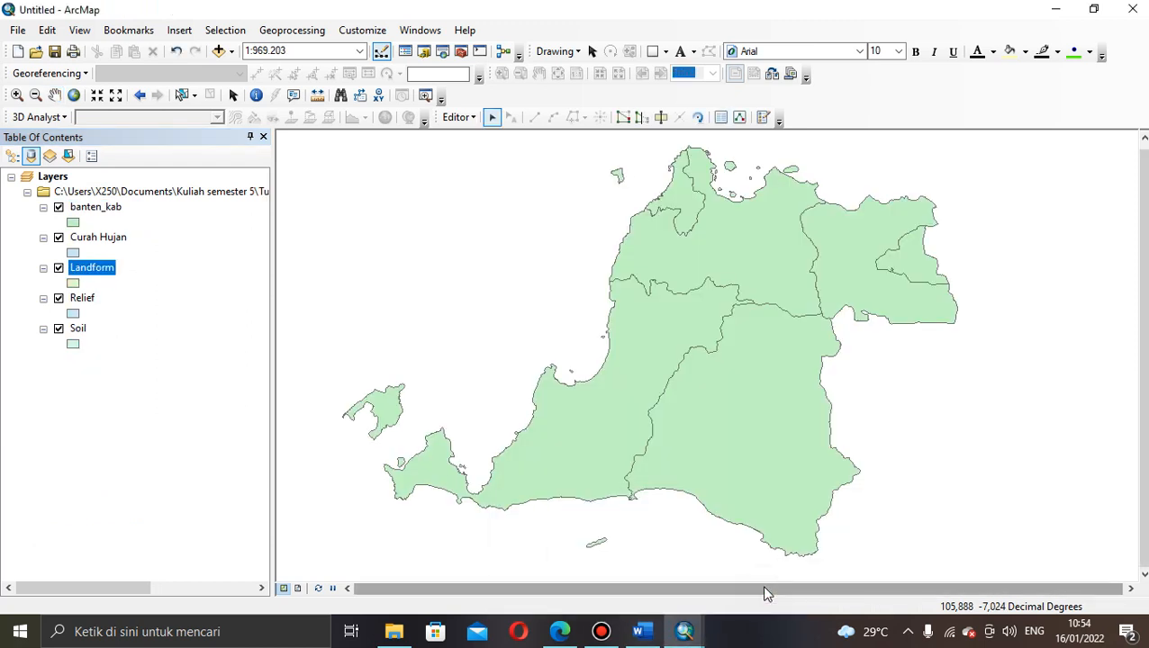
click(82, 298)
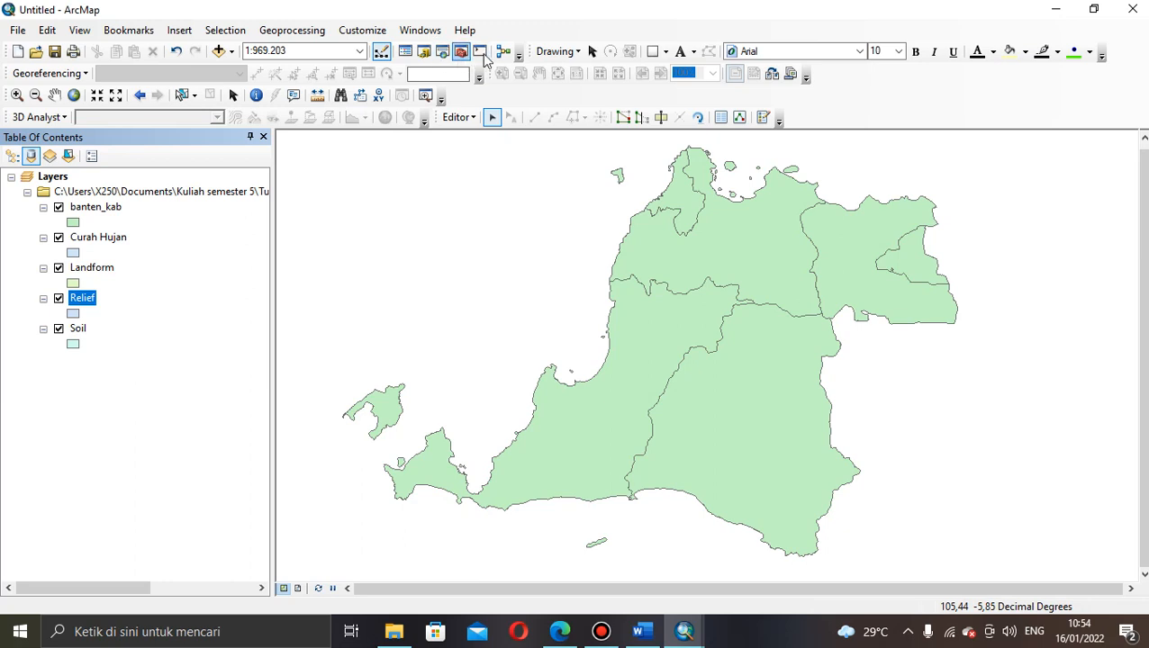
click(420, 29)
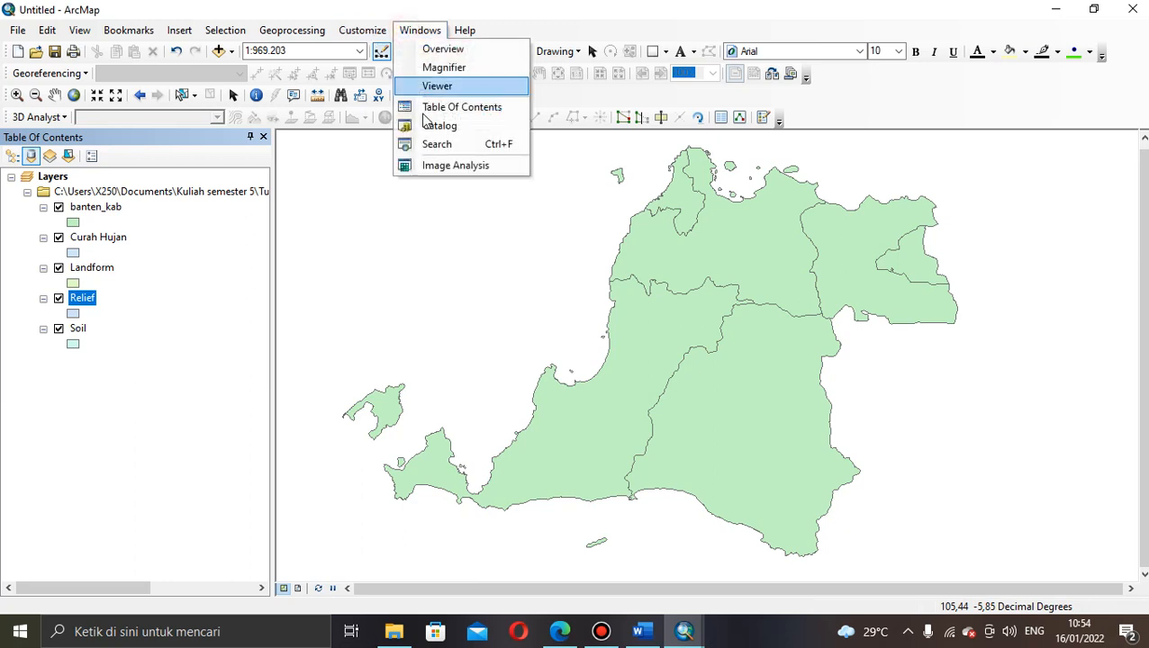
click(429, 148)
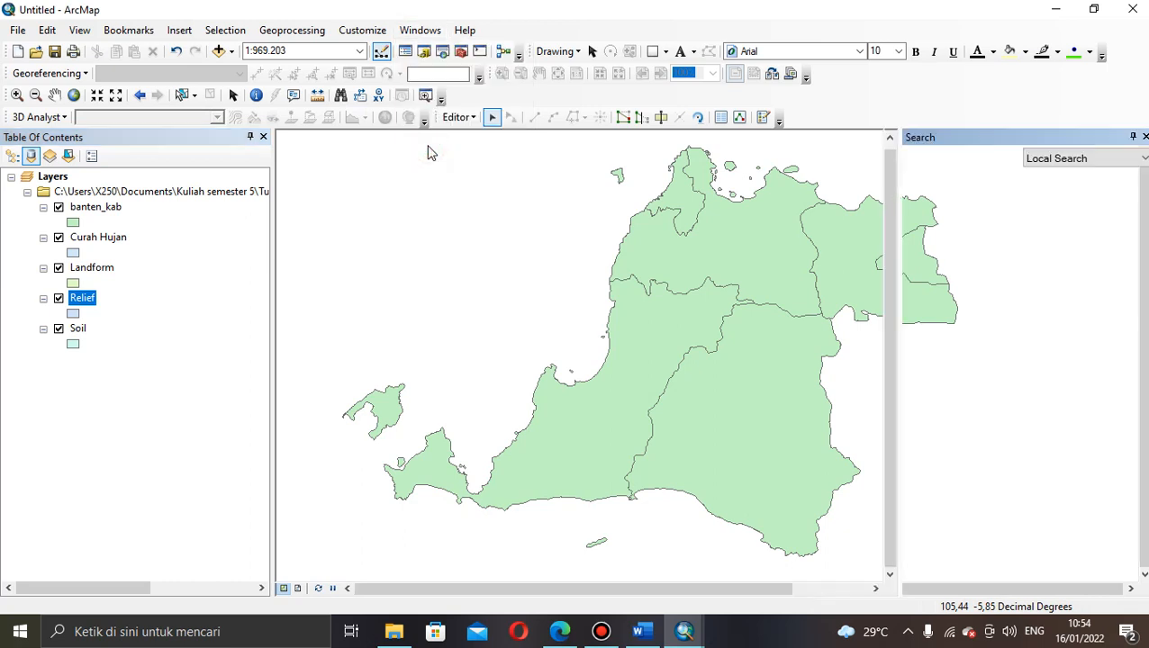
click(972, 197)
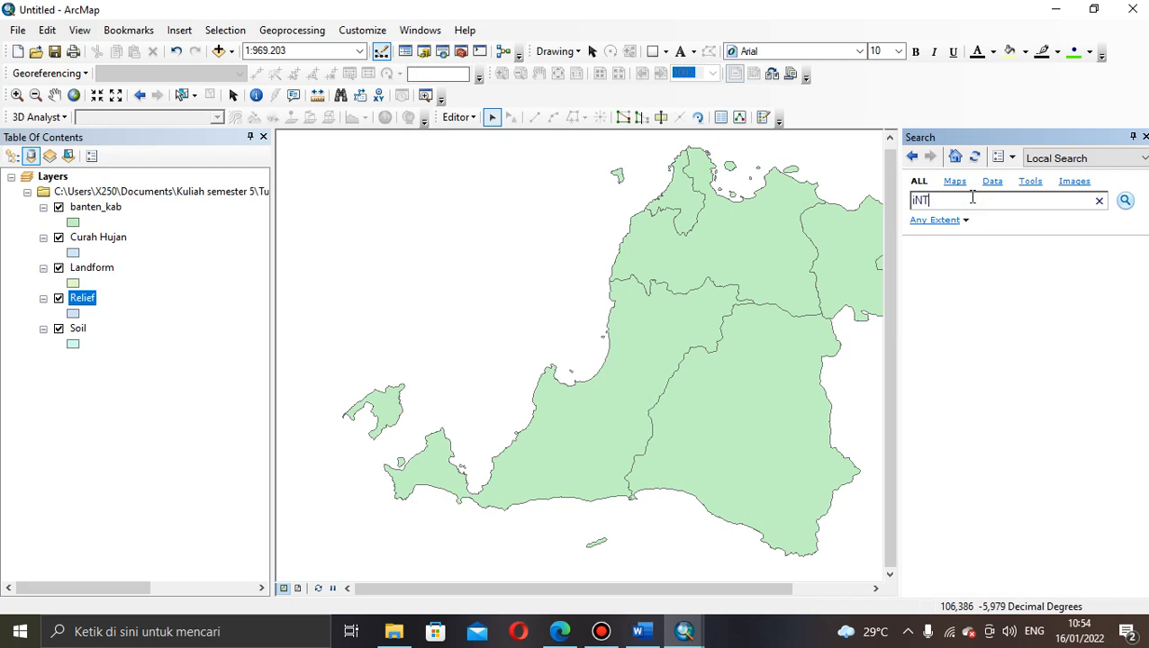
key(BackSpace)
key(BackSpace)
key(BackSpace)
key(BackSpace)
key(Return)
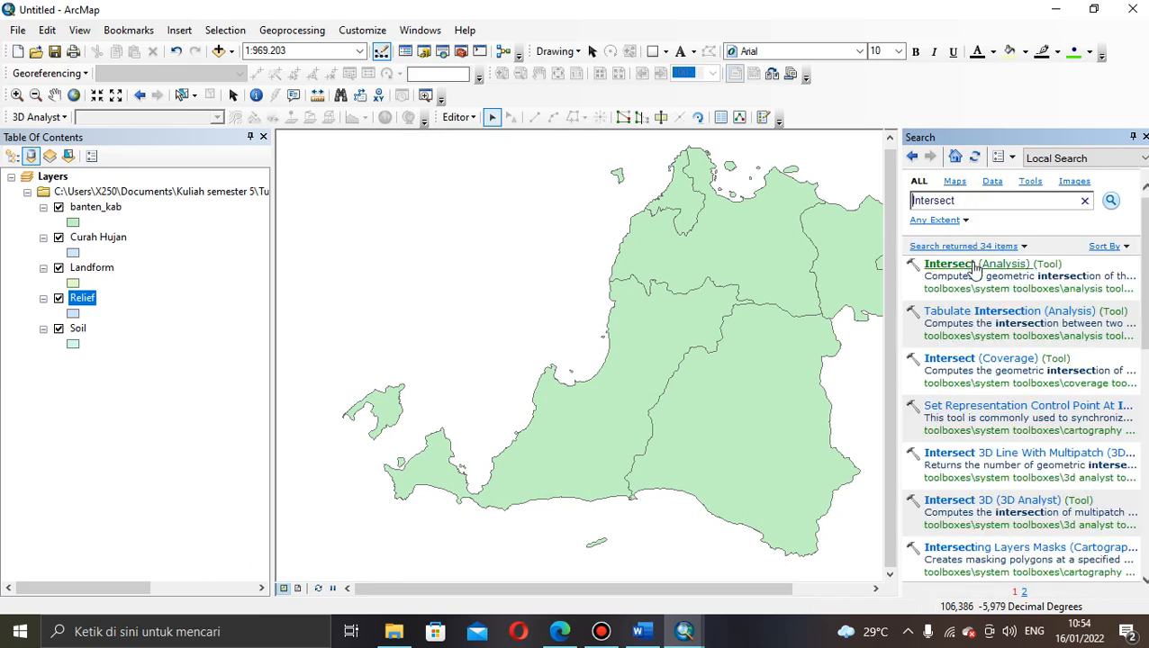
click(982, 263)
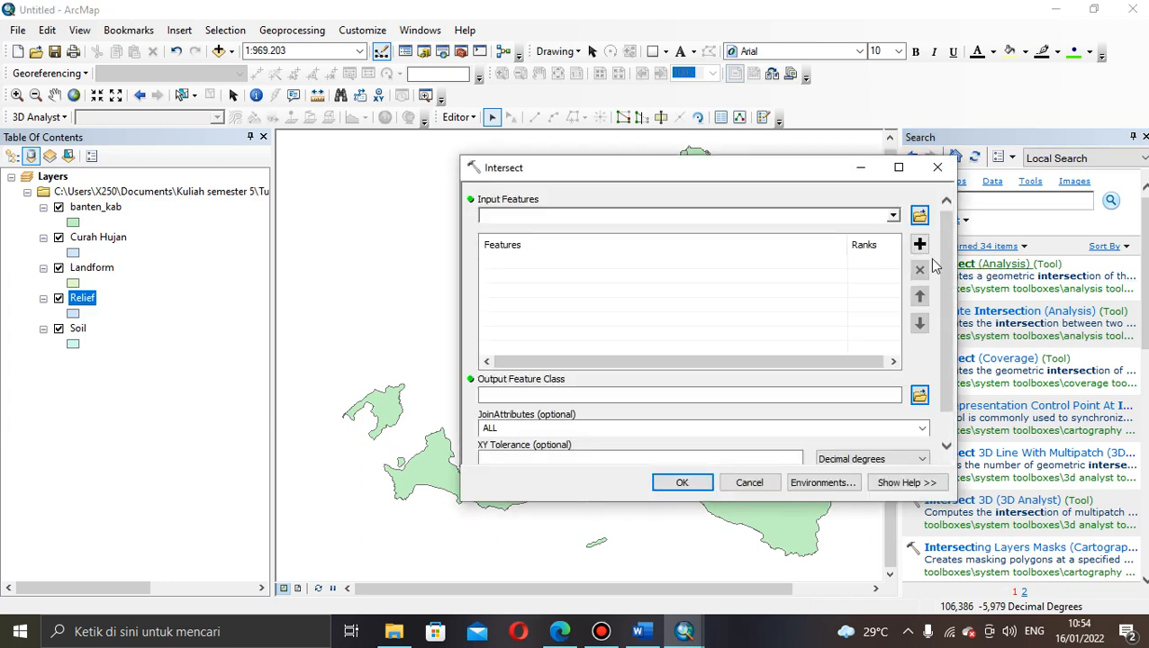
Step: Add Curah Hujan, Landform, Relief and Soil as input features, confirm the output location, and run Intersect
click(892, 216)
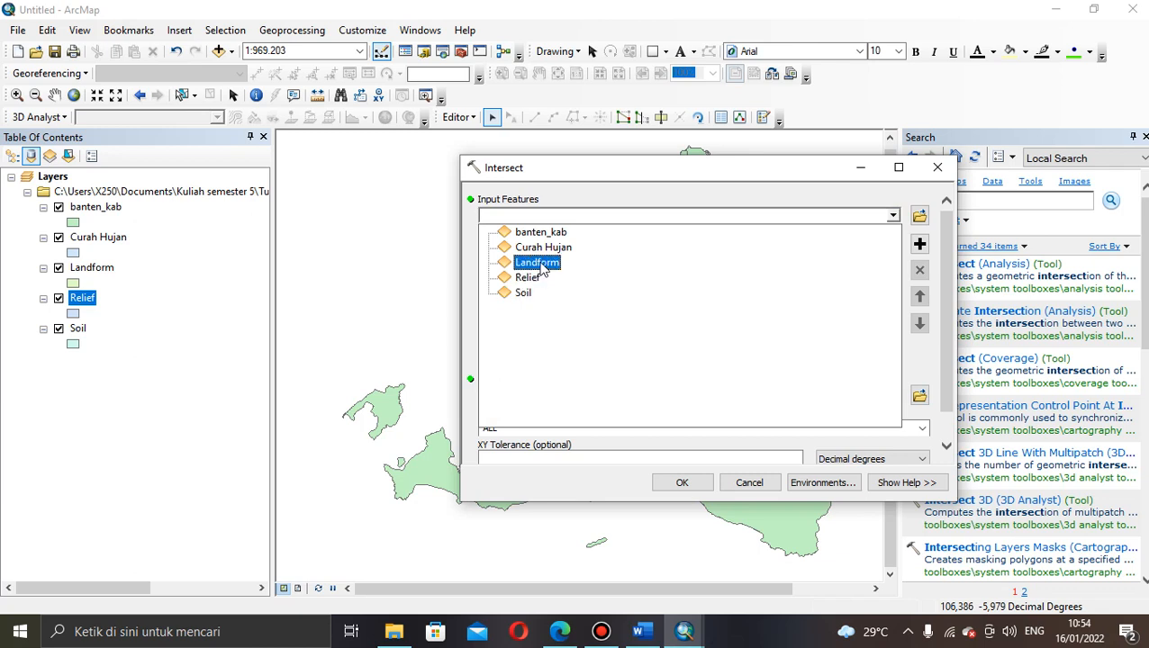
click(545, 236)
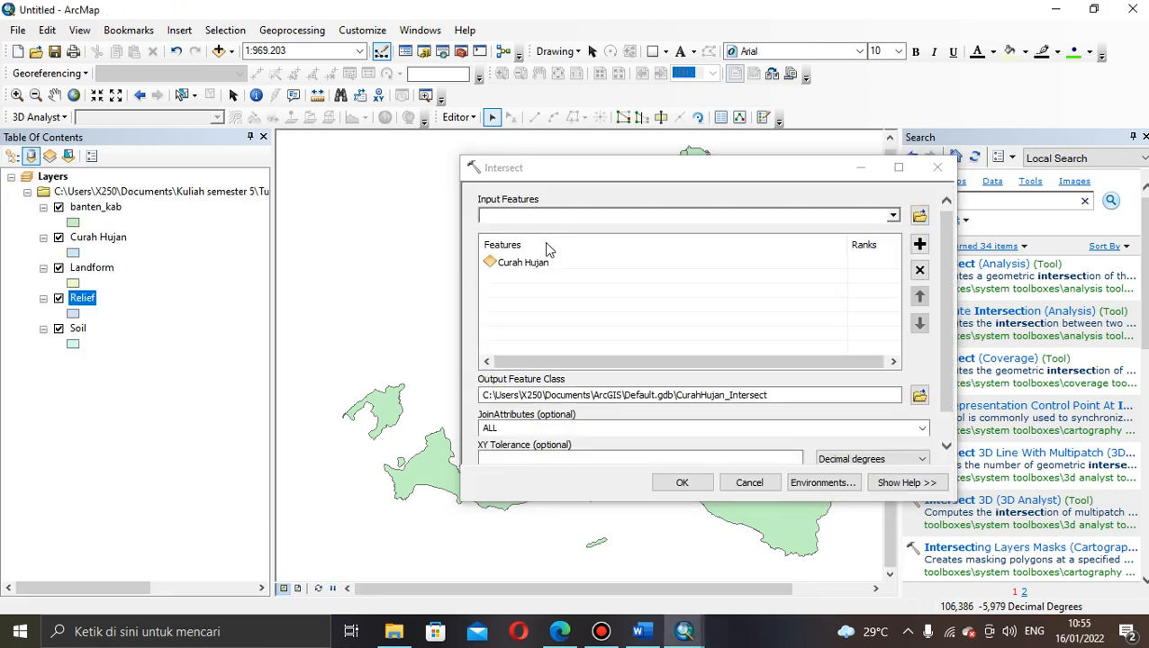
click(891, 217)
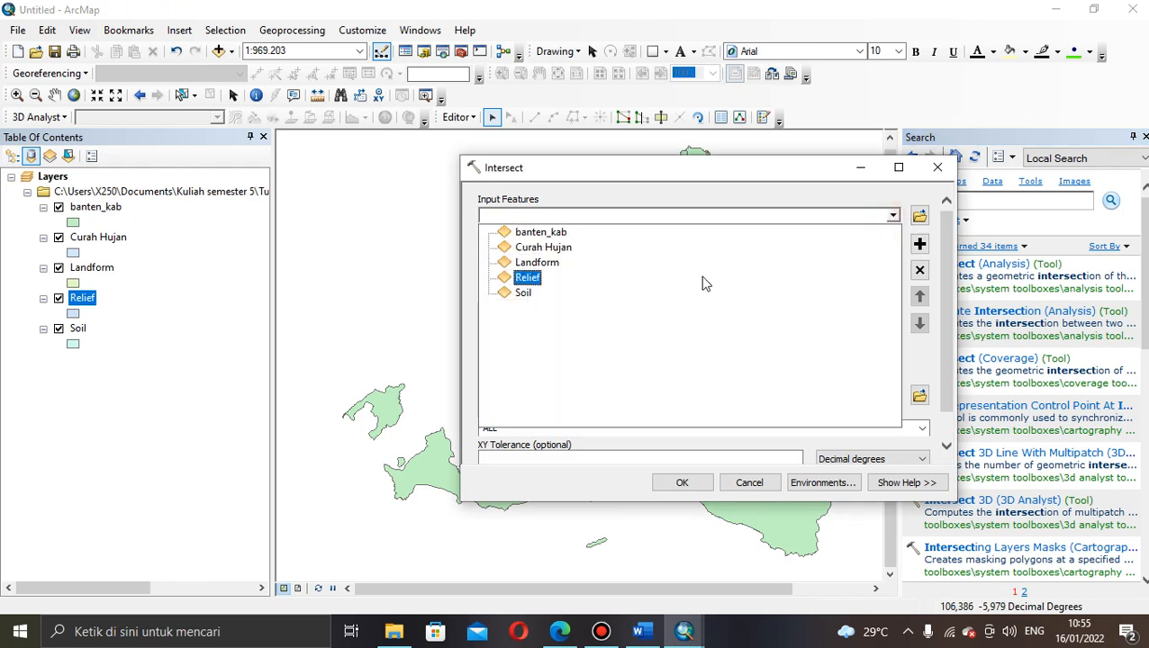
click(577, 264)
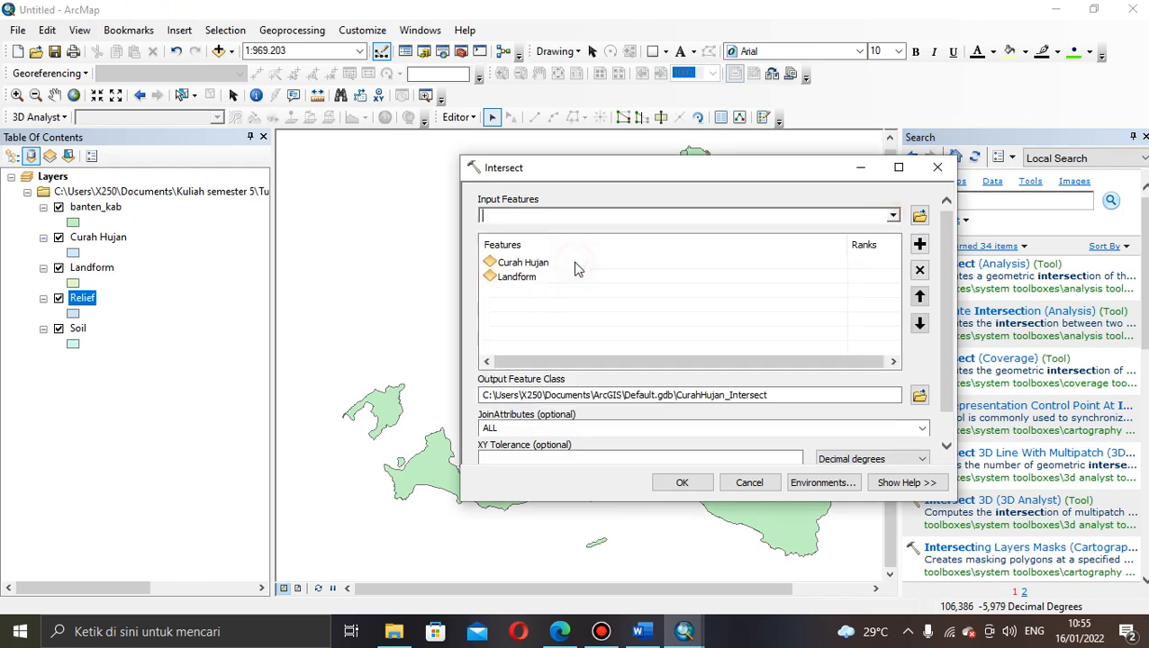
click(893, 217)
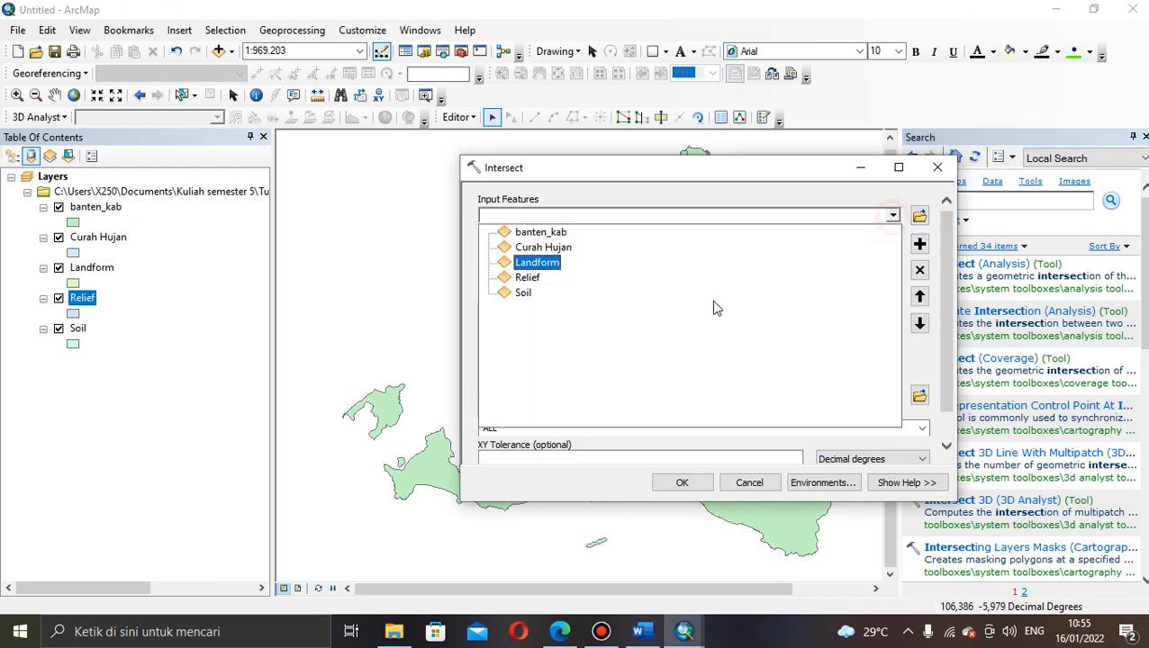
click(634, 278)
click(895, 217)
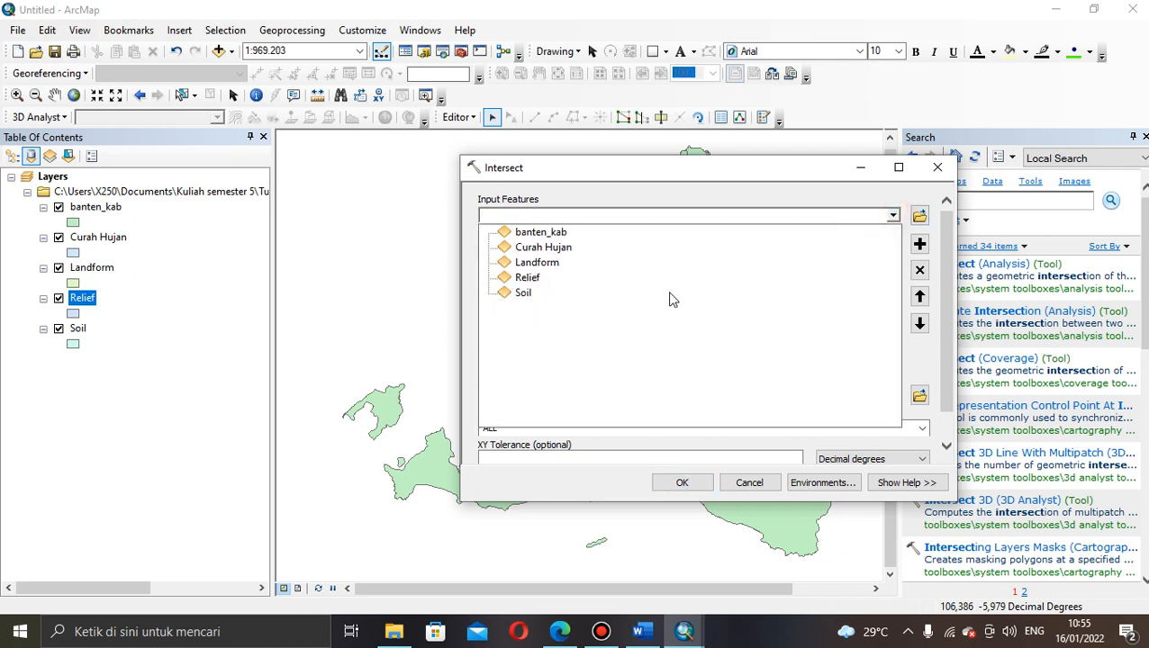
click(584, 297)
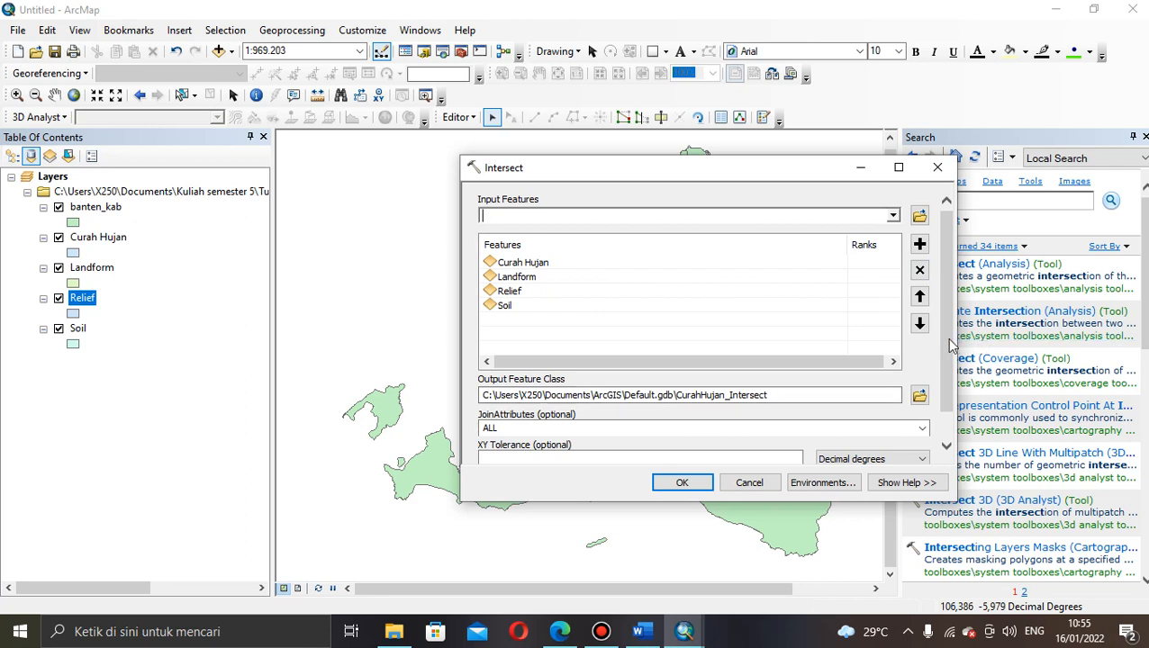
scroll(950, 380, down, 1)
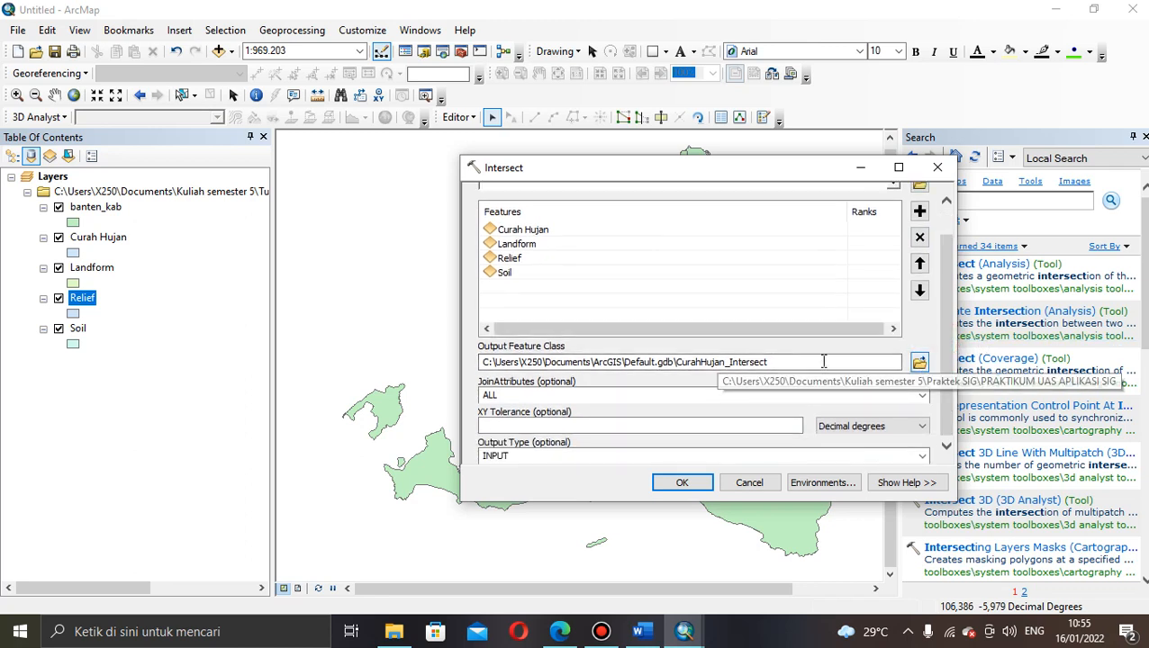
click(770, 361)
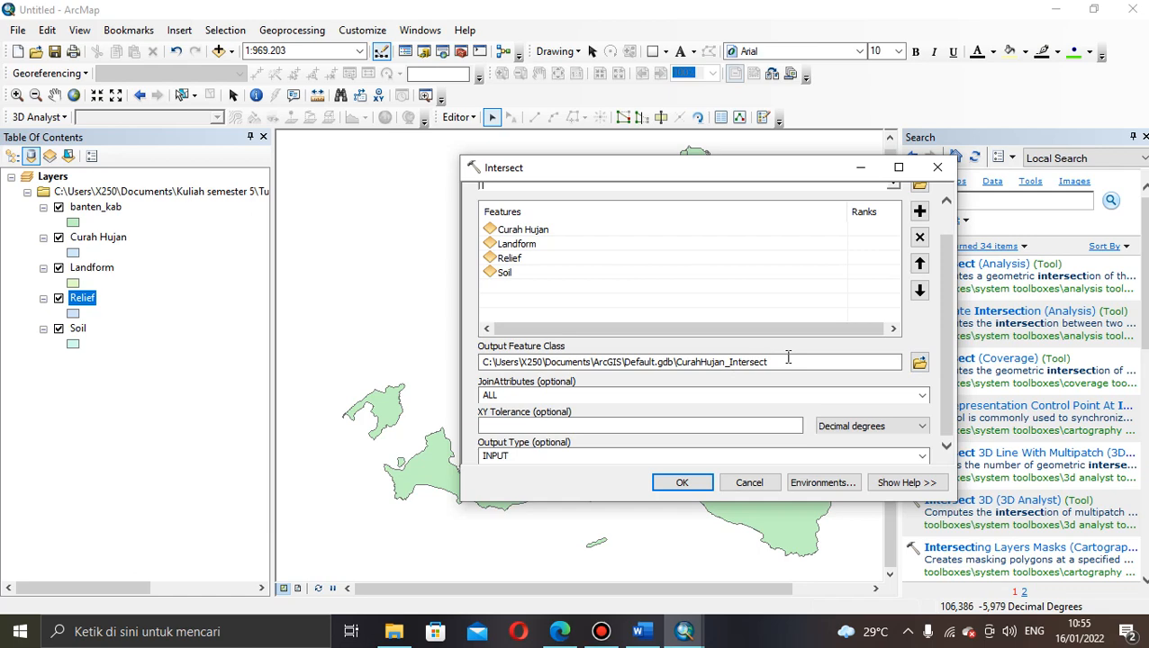
click(681, 484)
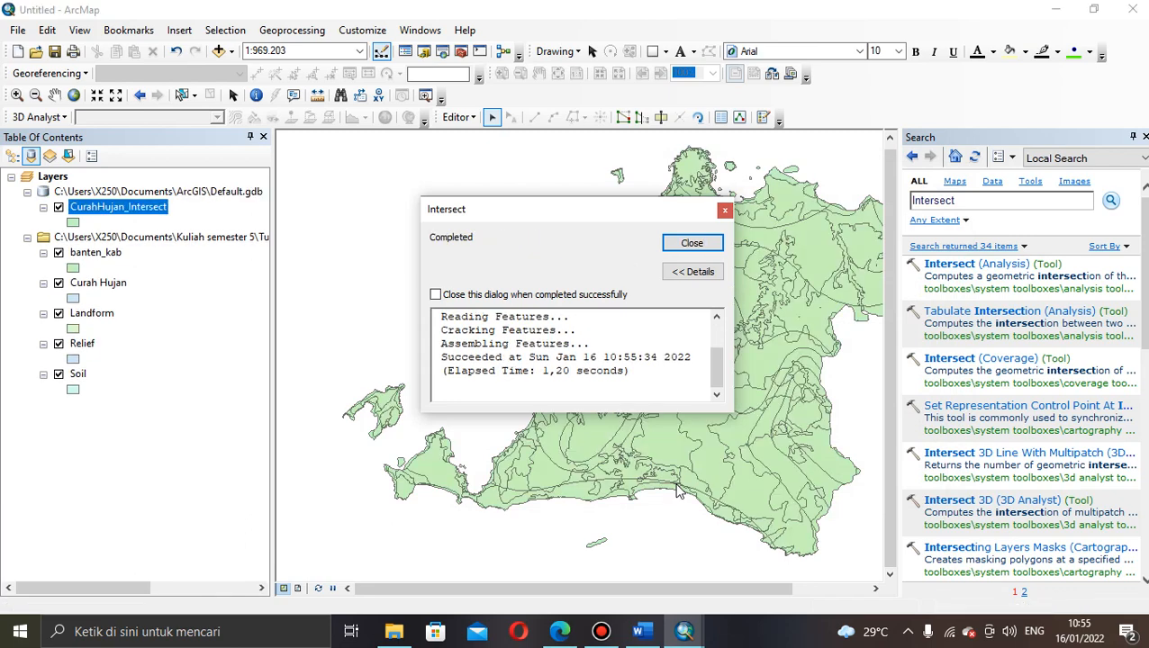
Step: Close the intersect completion report
click(691, 245)
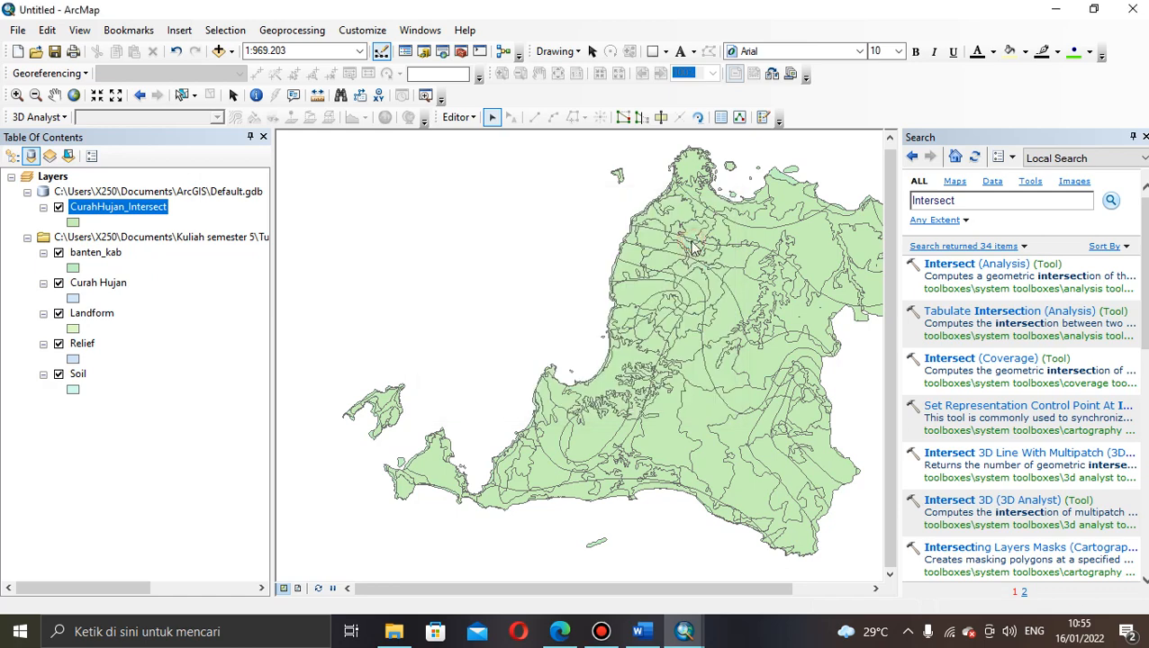
right_click(118, 210)
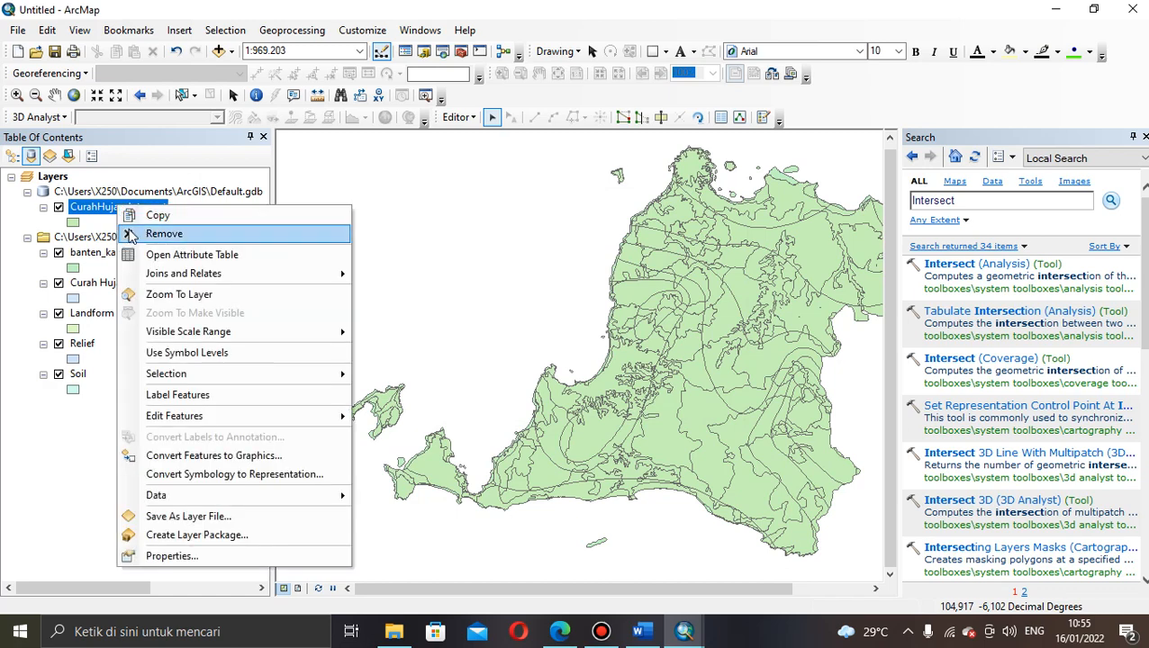
mouse_move(142, 334)
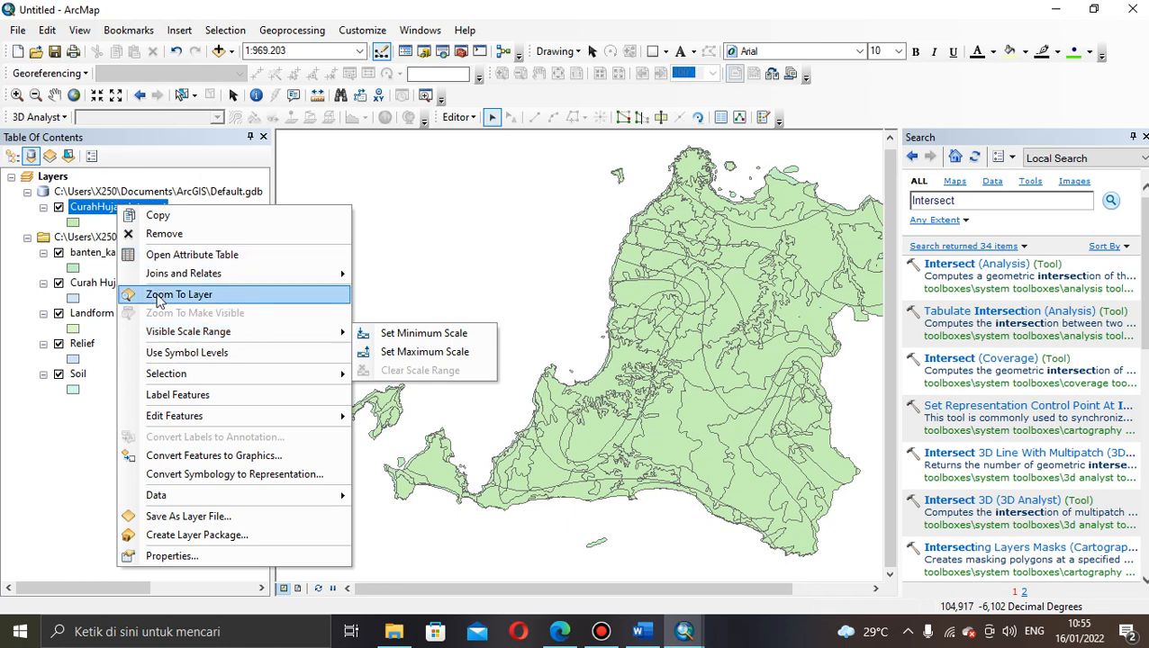
mouse_move(184, 275)
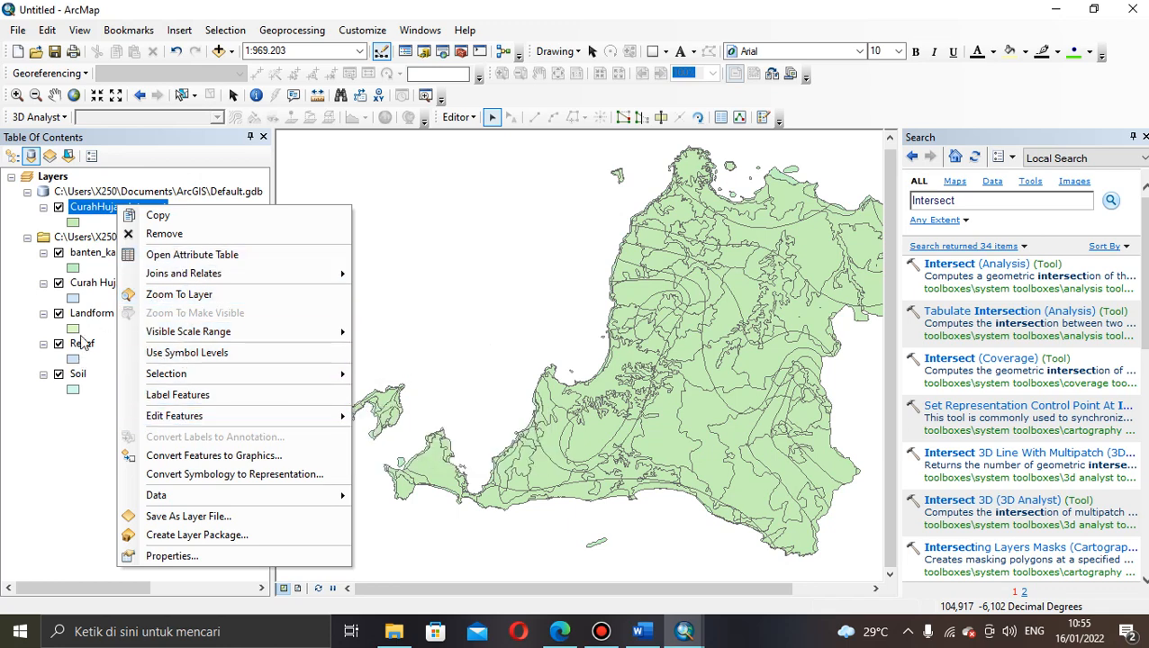
click(68, 391)
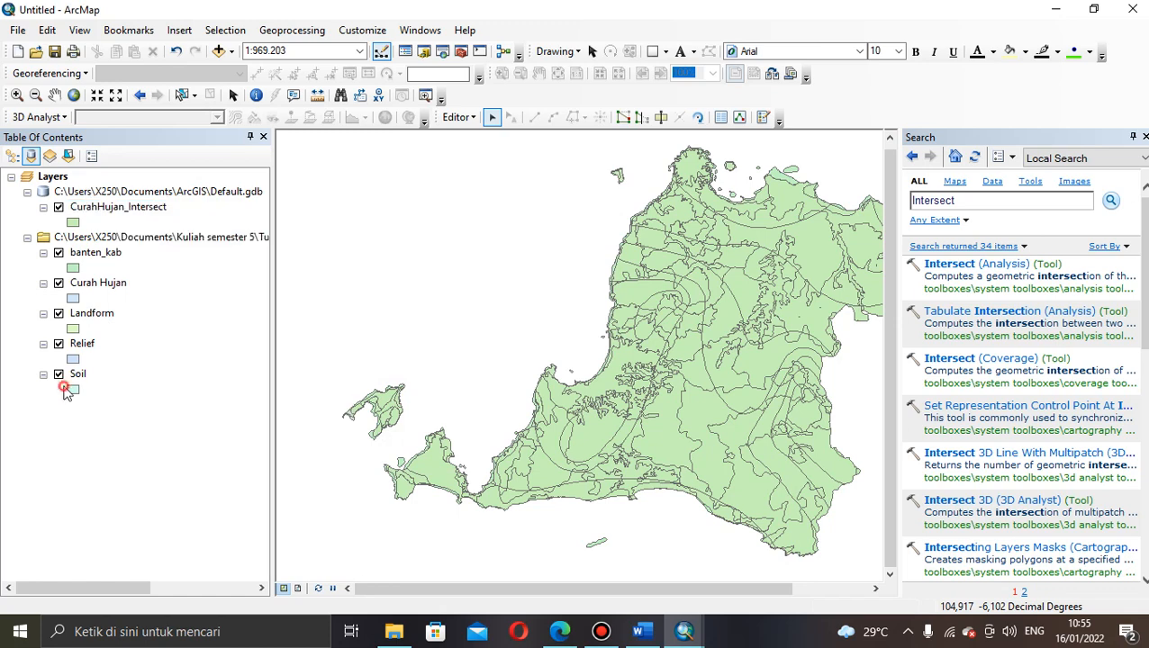
Step: Rename the CurahHujan_Intersect layer to Intersect in Layer Properties
click(128, 208)
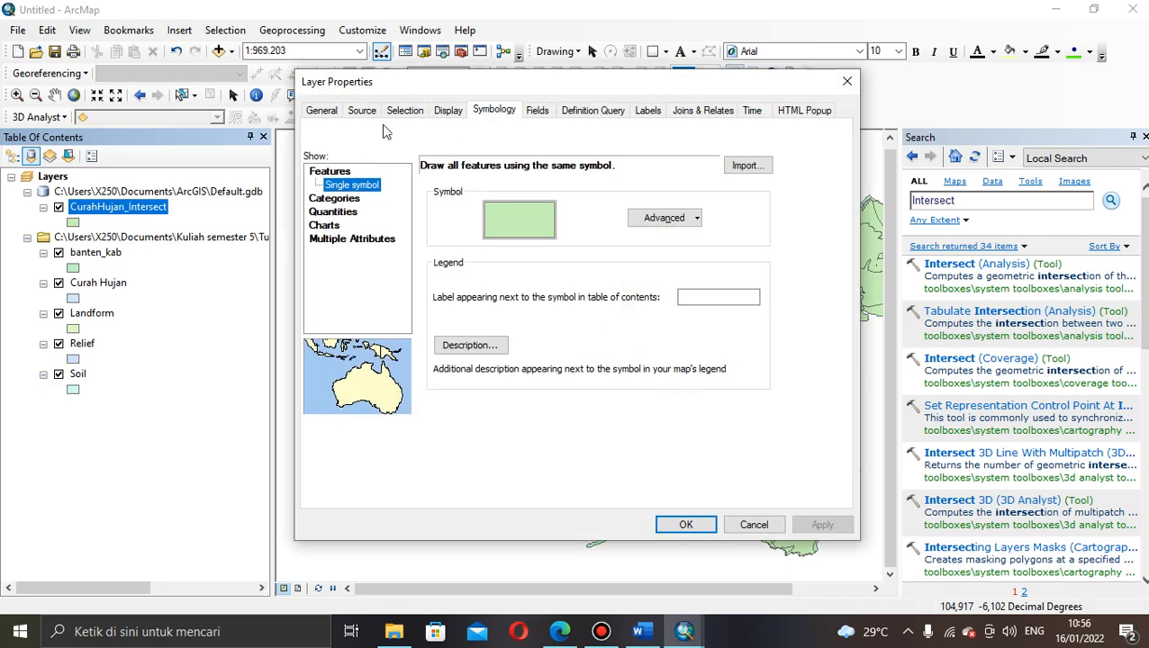
click(323, 111)
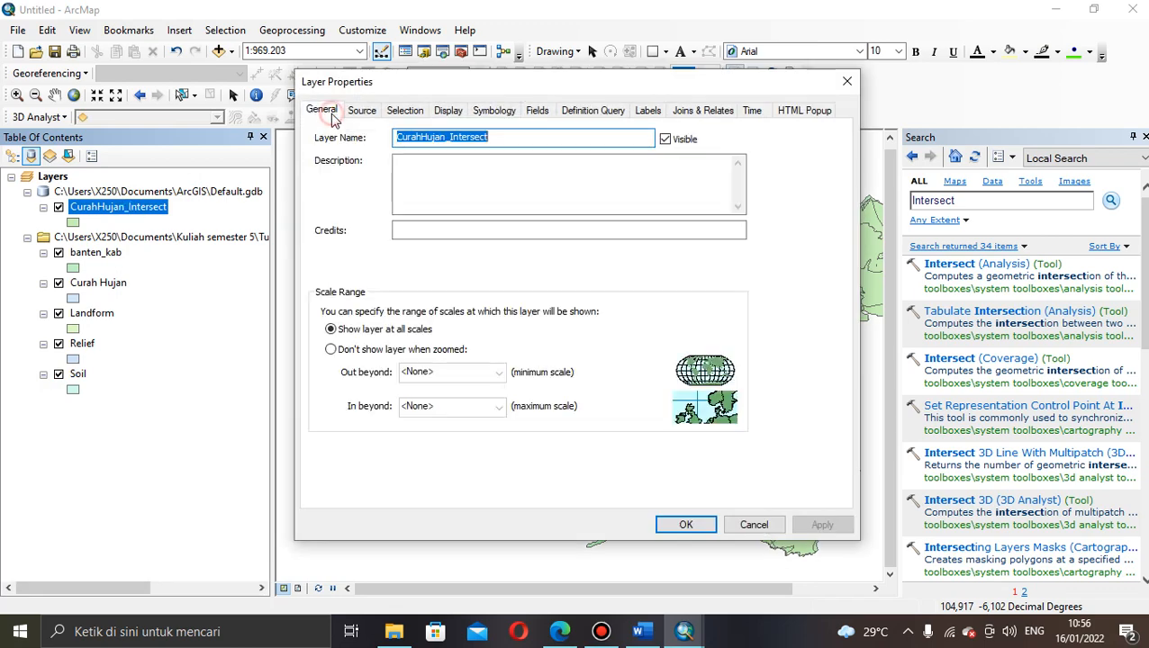
click(449, 140)
key(BackSpace)
key(BackSpace)
key(BackSpace)
key(BackSpace)
key(BackSpace)
key(BackSpace)
key(BackSpace)
key(BackSpace)
key(BackSpace)
key(BackSpace)
key(BackSpace)
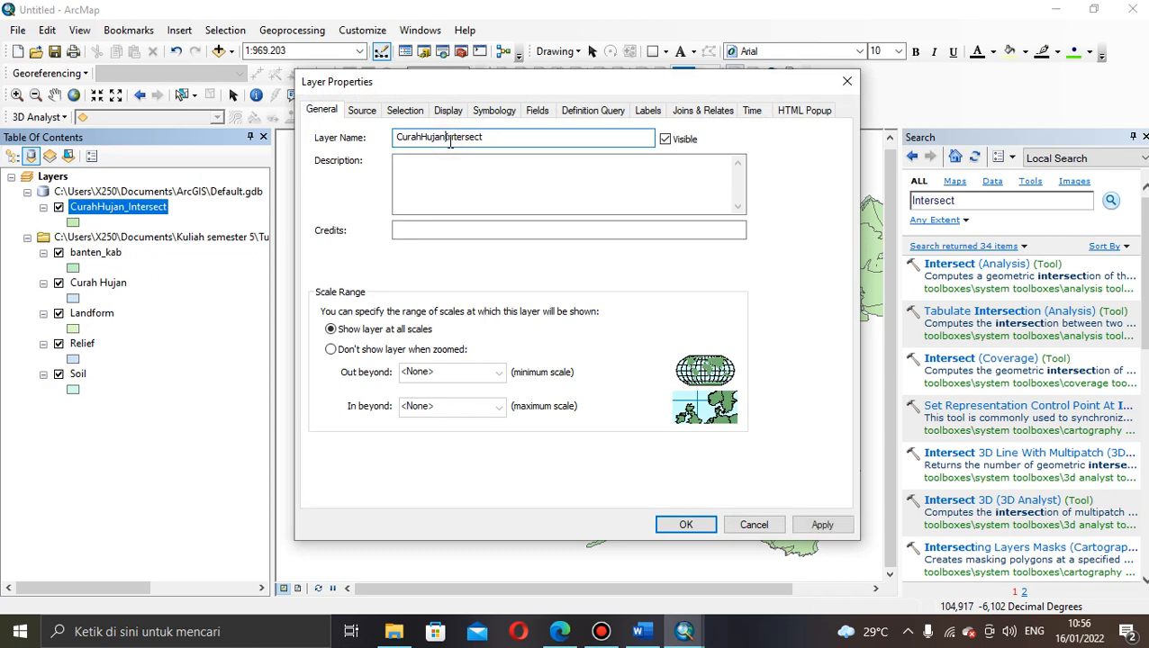
click(683, 528)
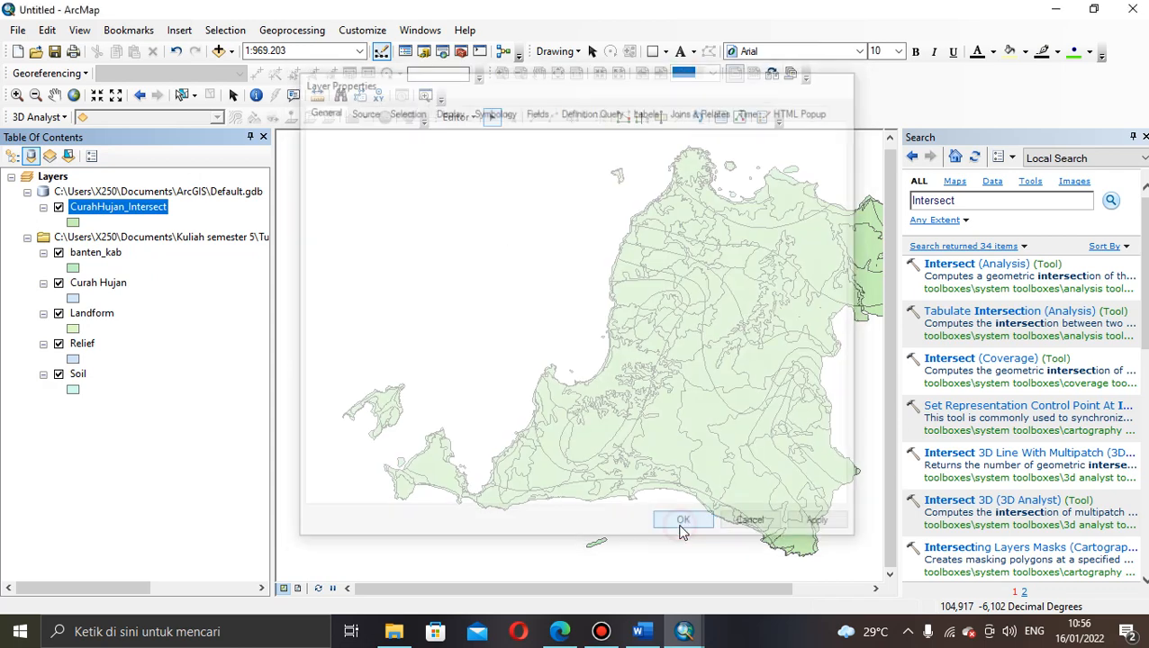
click(117, 271)
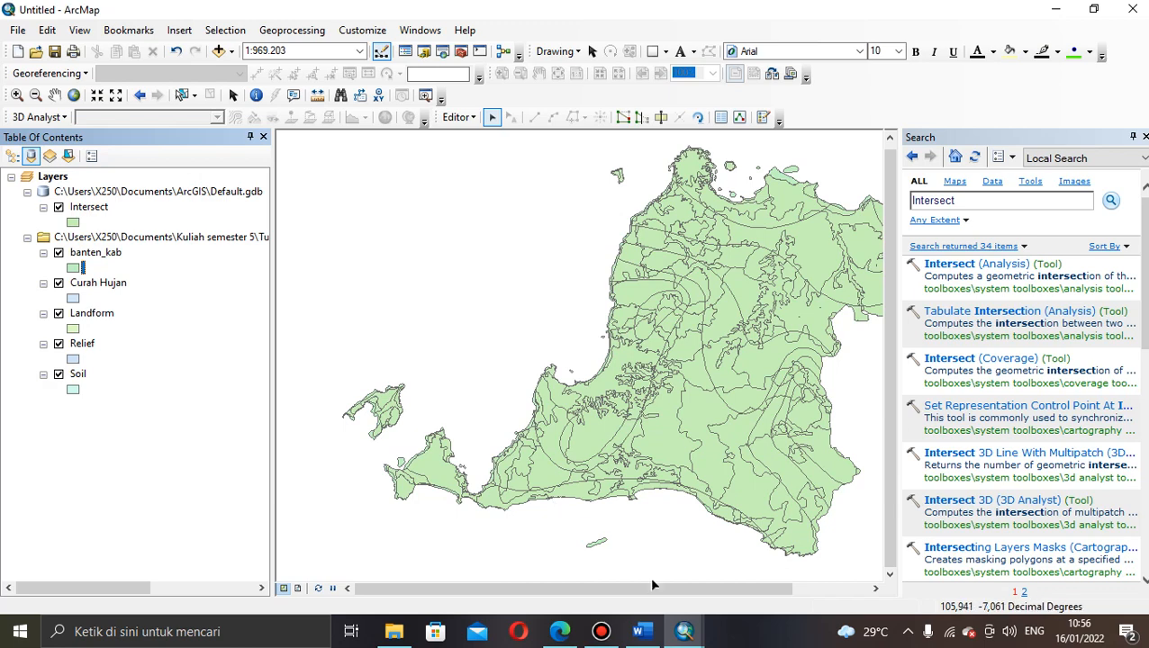
Step: Switch to the Peta Kebencanaan Banjir map and open the Landform layer's attribute table
mouse_move(683, 635)
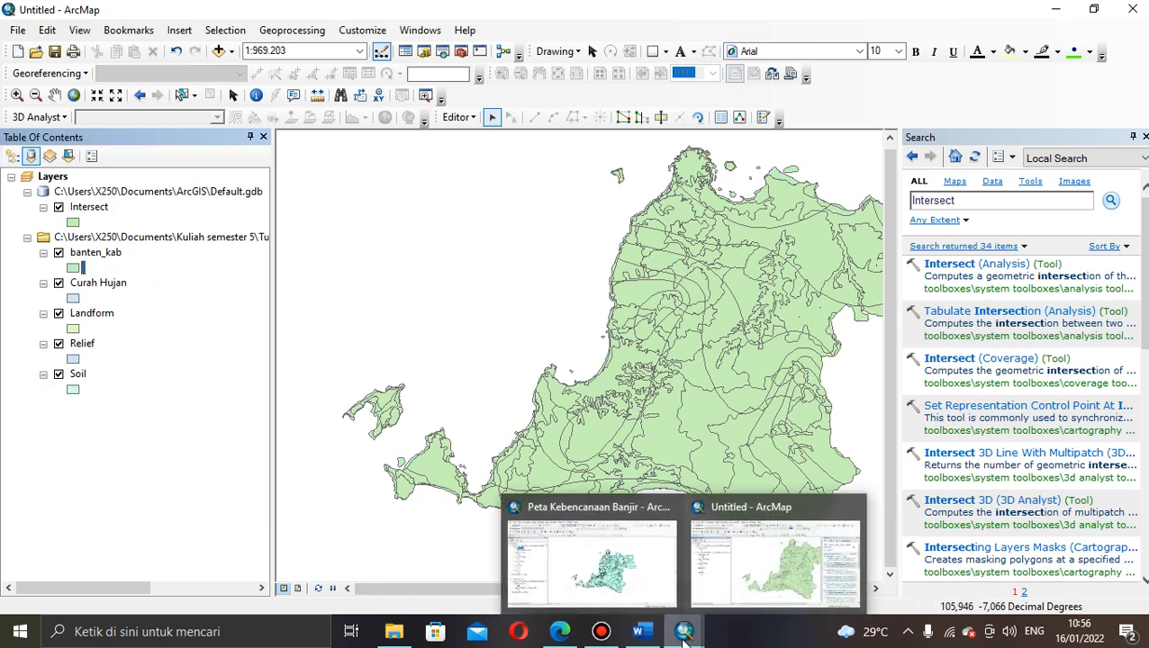
click(609, 565)
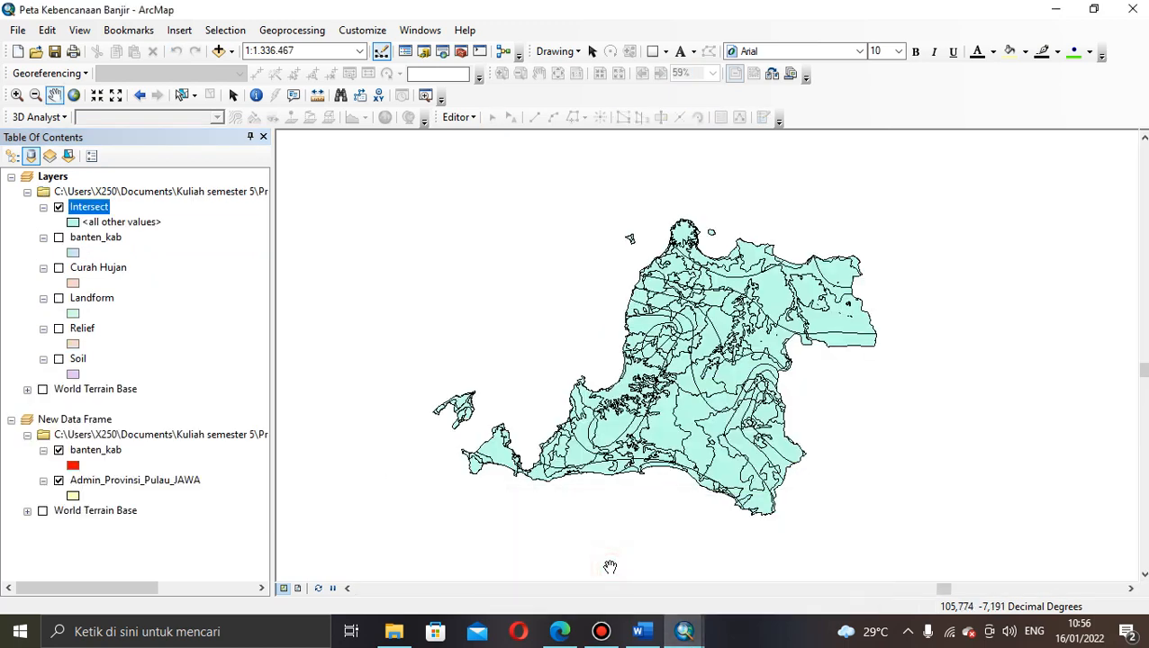
click(95, 207)
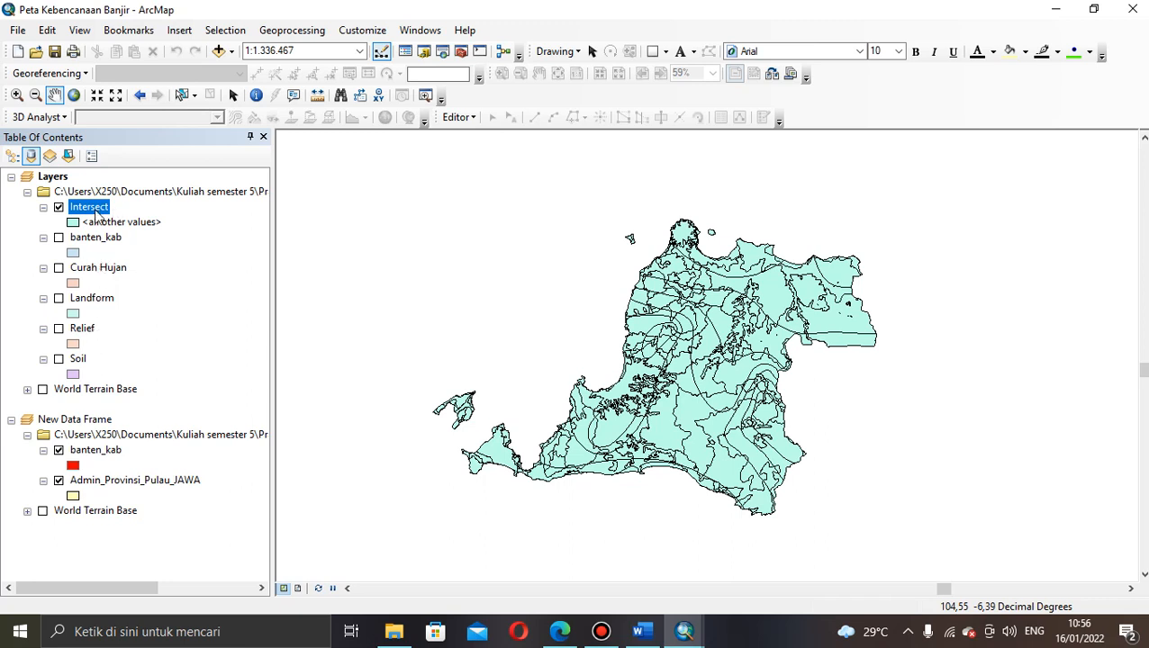
ctrl+click(94, 241)
click(93, 242)
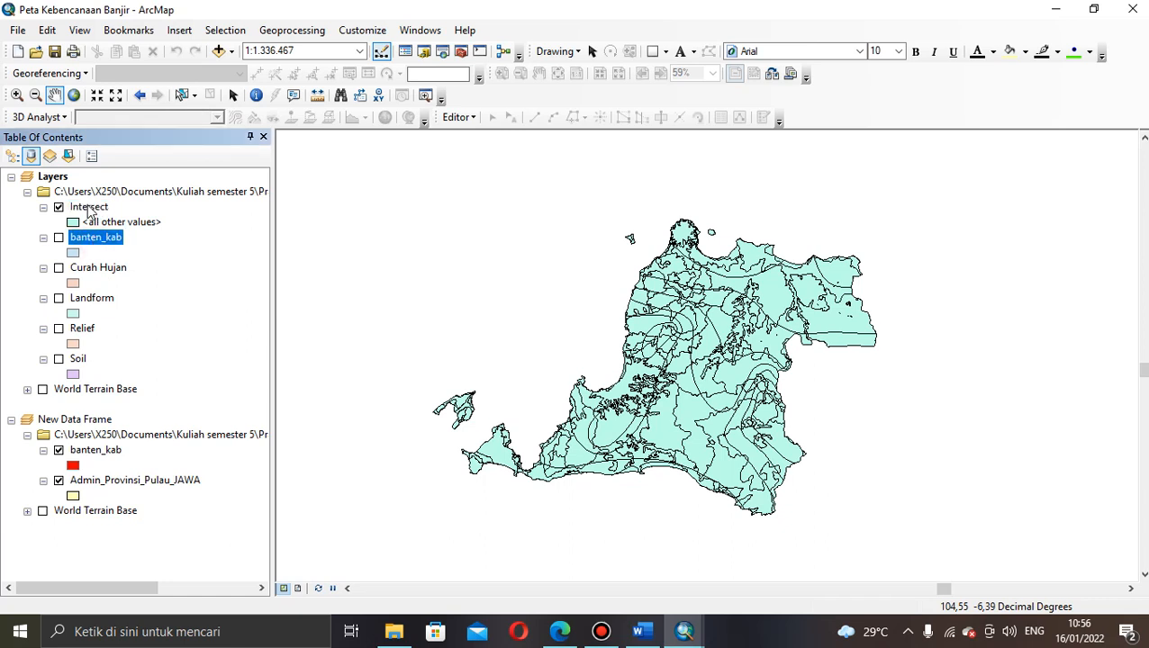
click(90, 209)
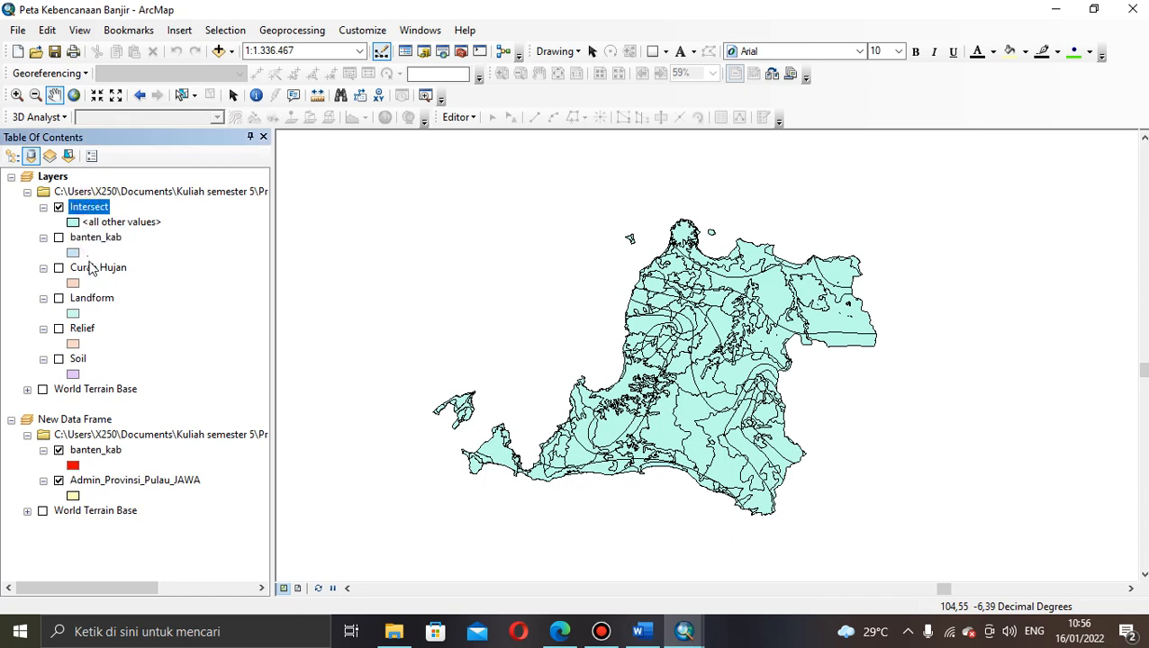
click(92, 269)
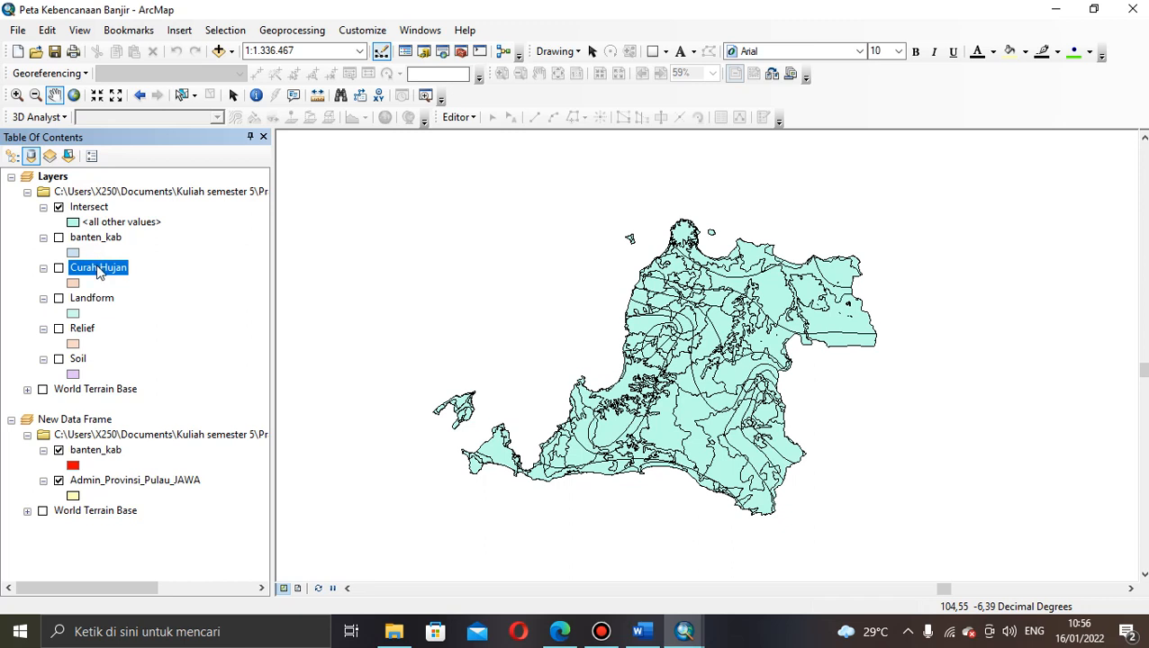
click(99, 299)
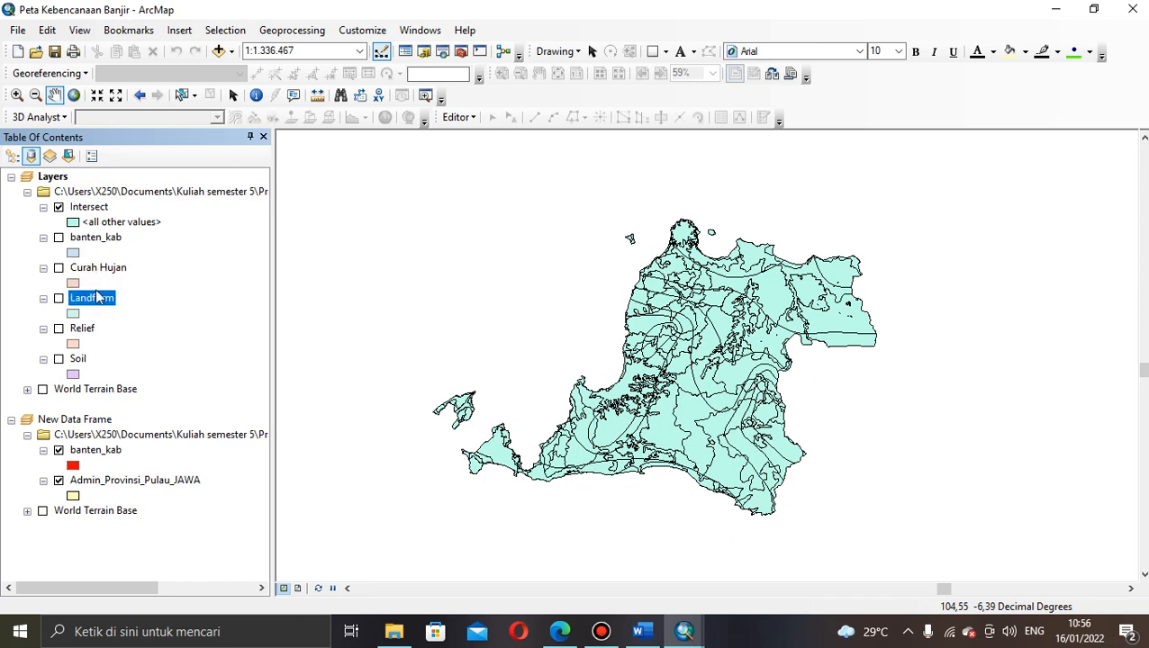
right_click(98, 304)
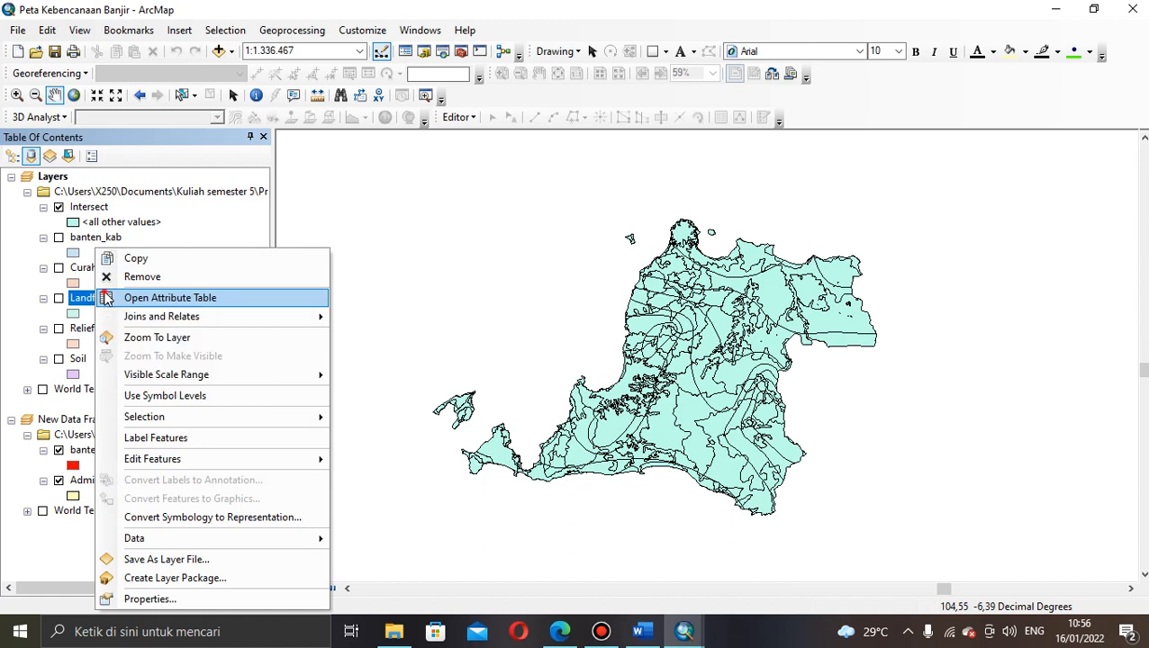
click(105, 298)
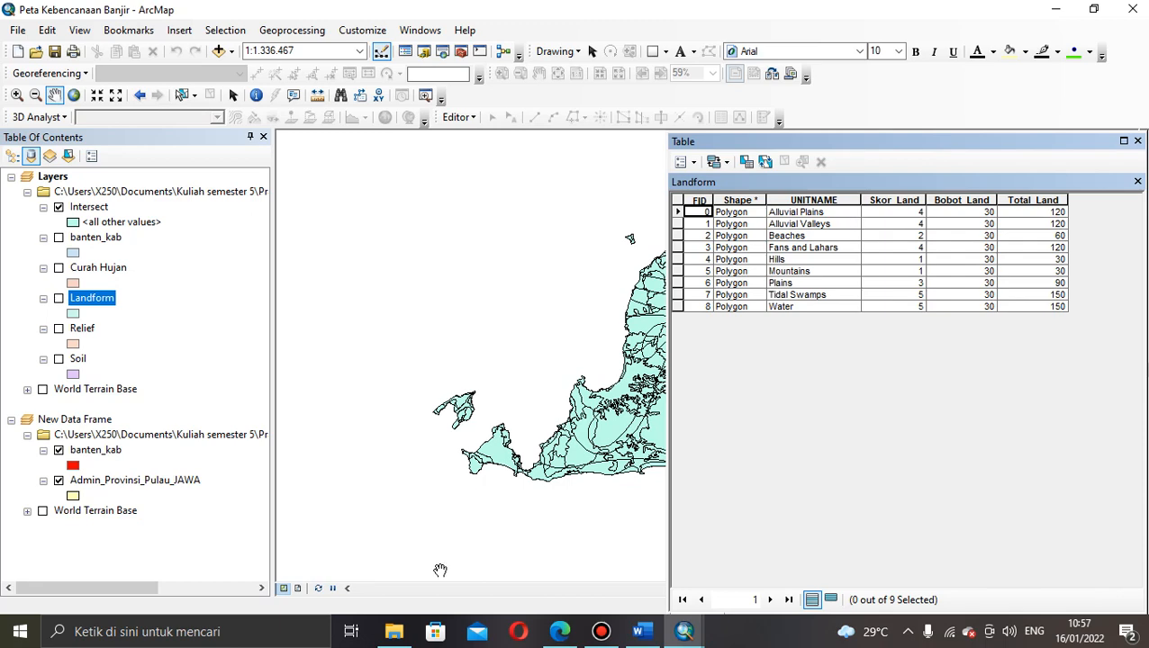
Step: Go to Documents > Kuliah semester 5 > Praktek SIG > HAZARD and select the METODOLOGI PEMBUATAN PETA BANJIR presentation
mouse_move(396, 639)
click(401, 578)
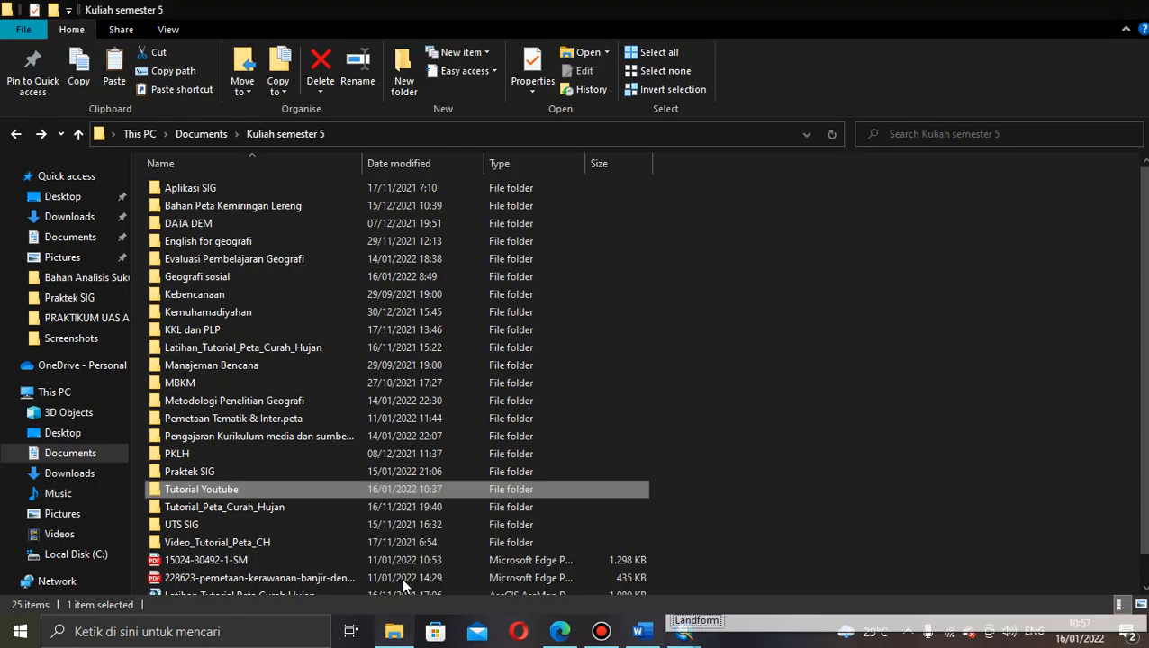
click(15, 135)
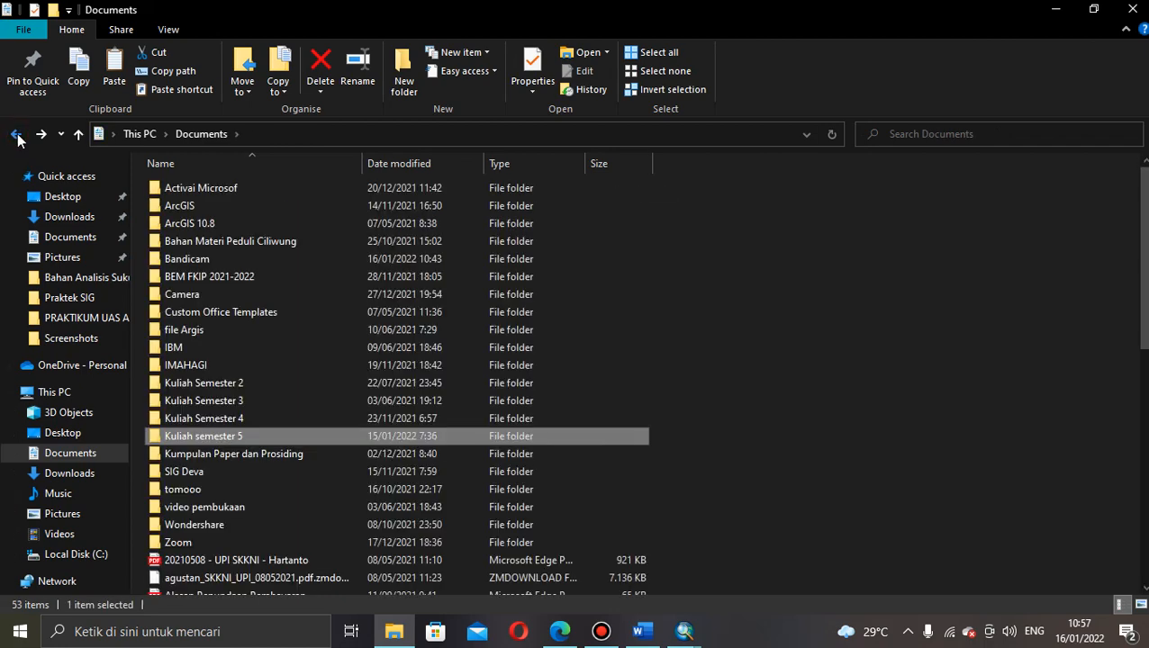
double_click(217, 438)
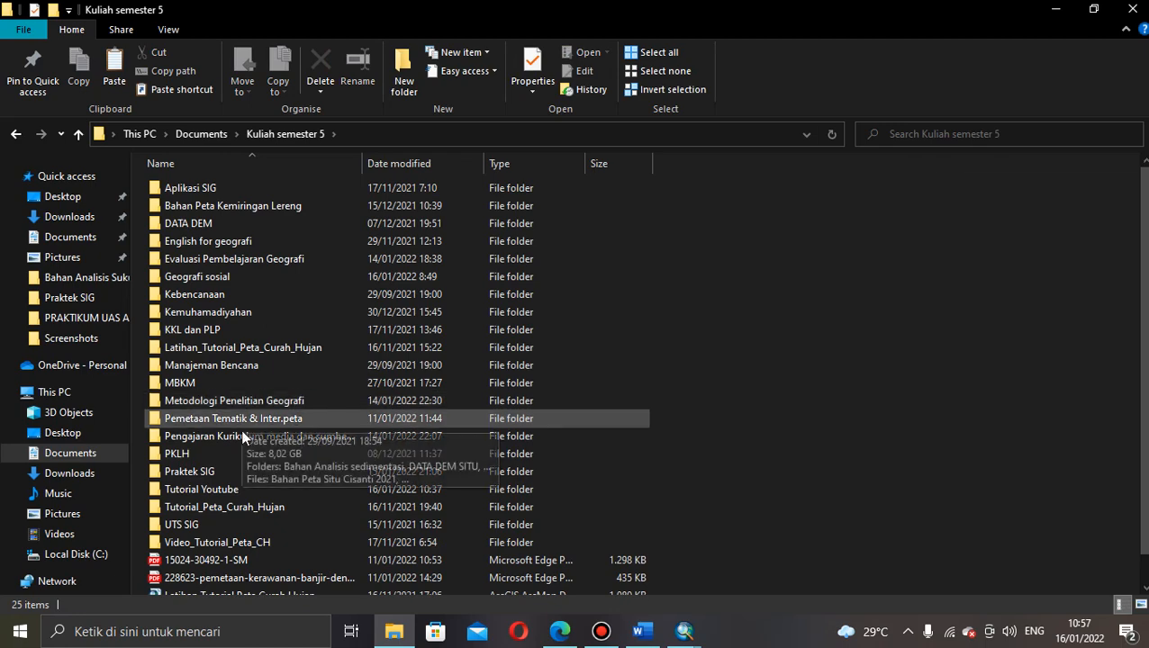
double_click(236, 472)
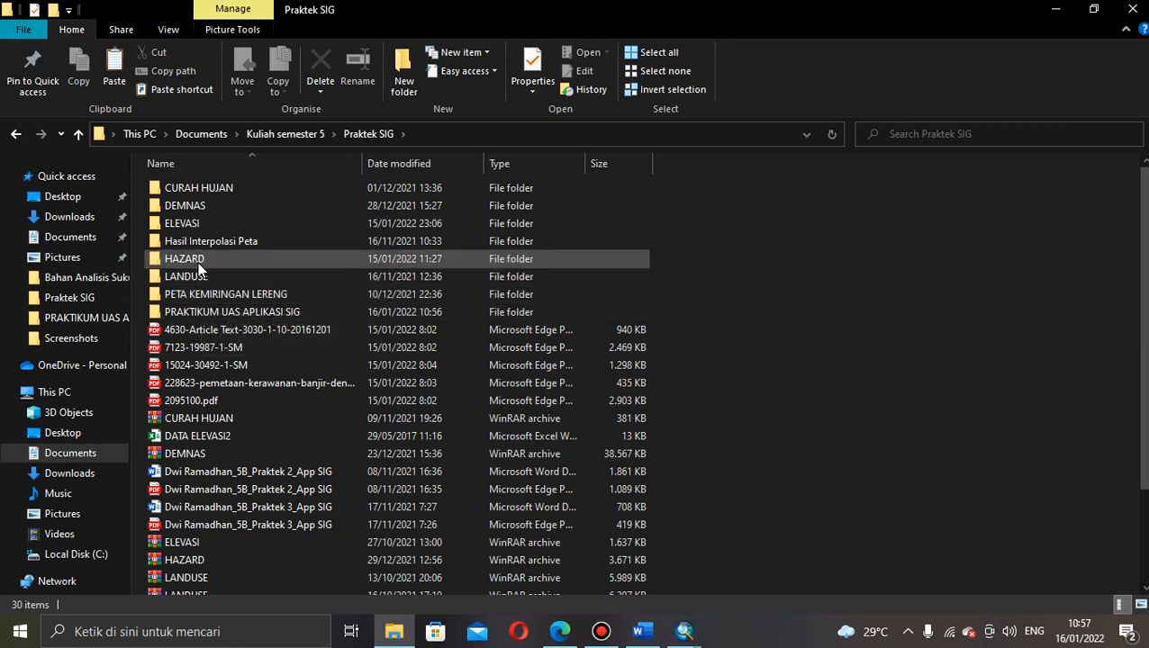
double_click(197, 262)
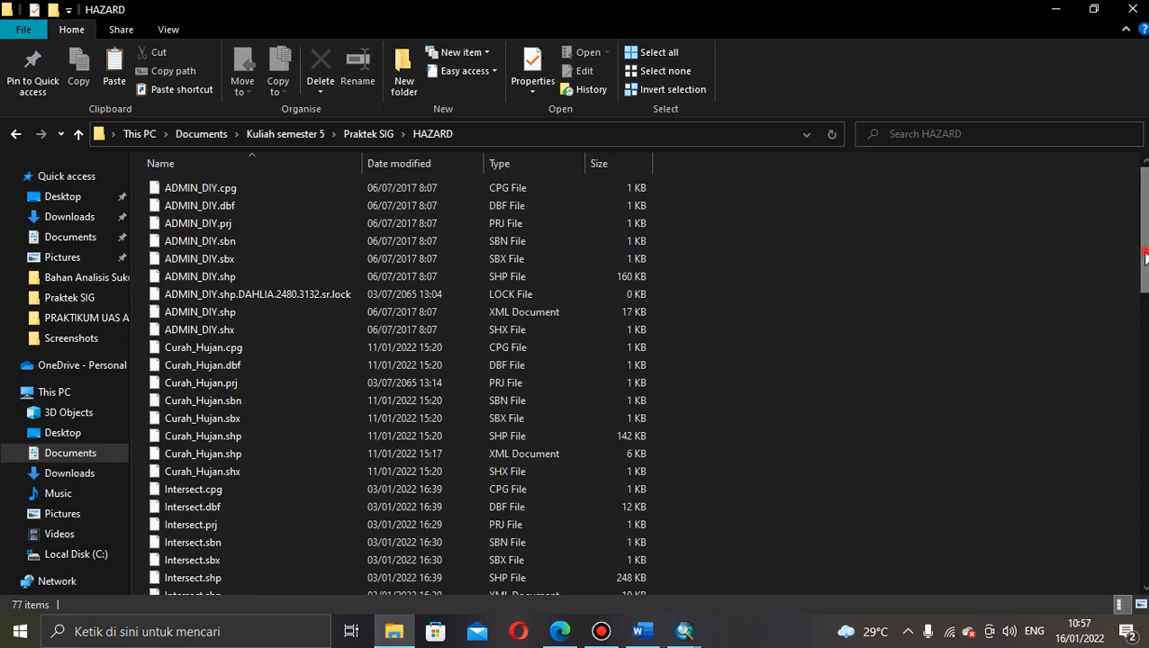
scroll(981, 248, down, 15)
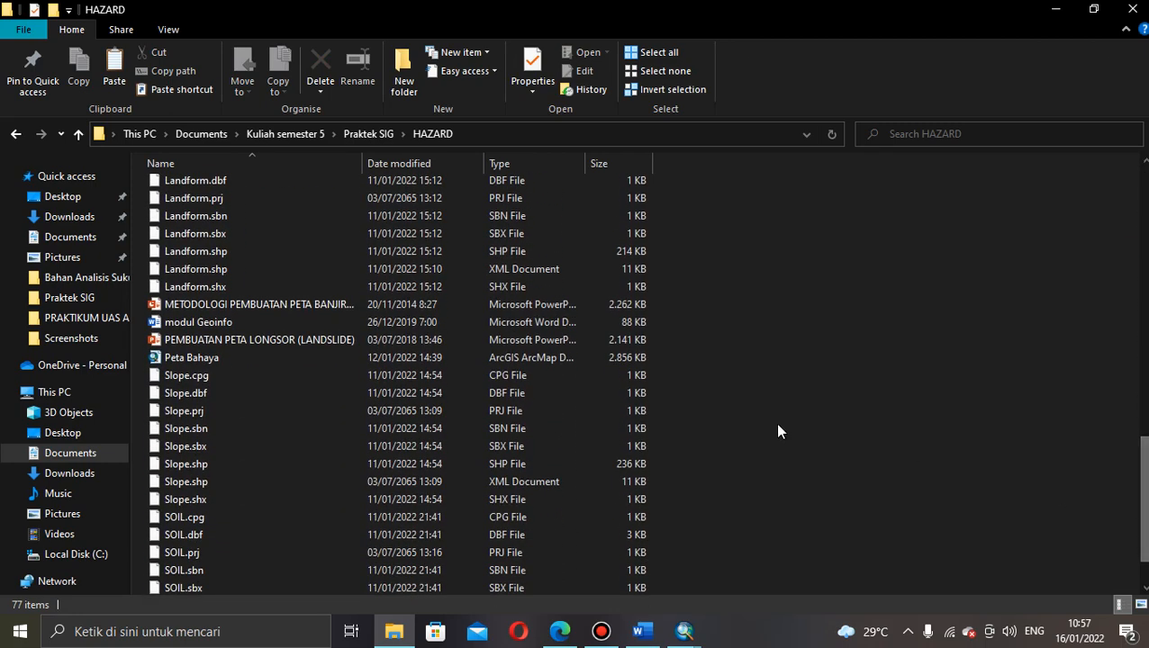
click(538, 305)
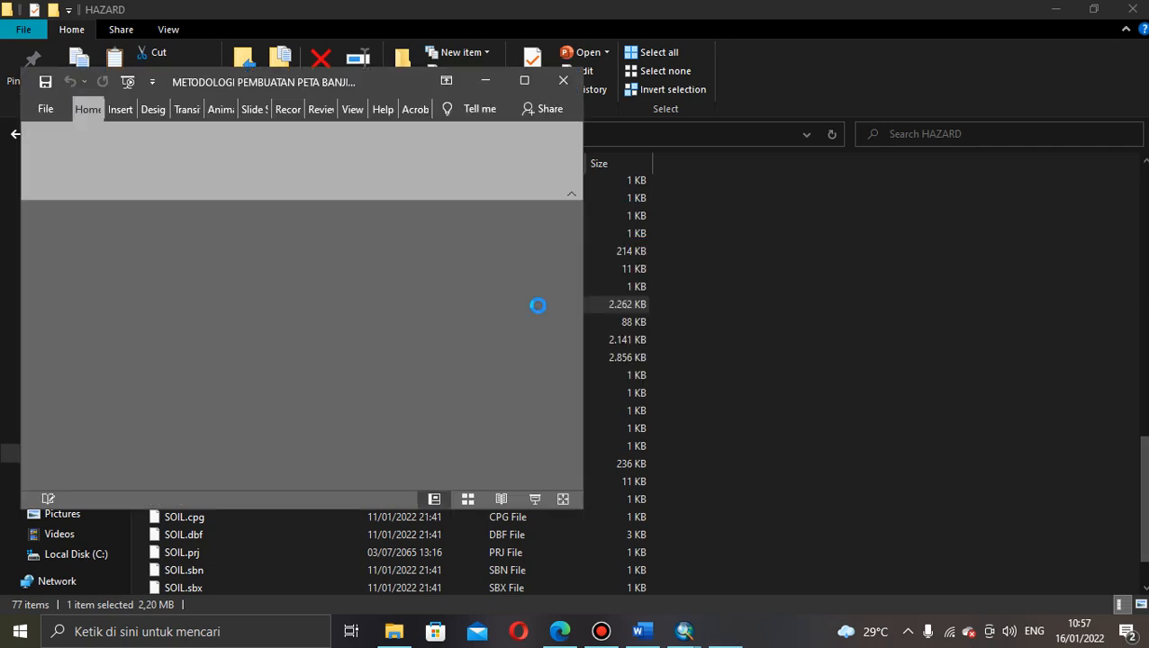
Step: Maximize PowerPoint and view slides 24, 23 and 21, ending on the landform weight table
click(527, 82)
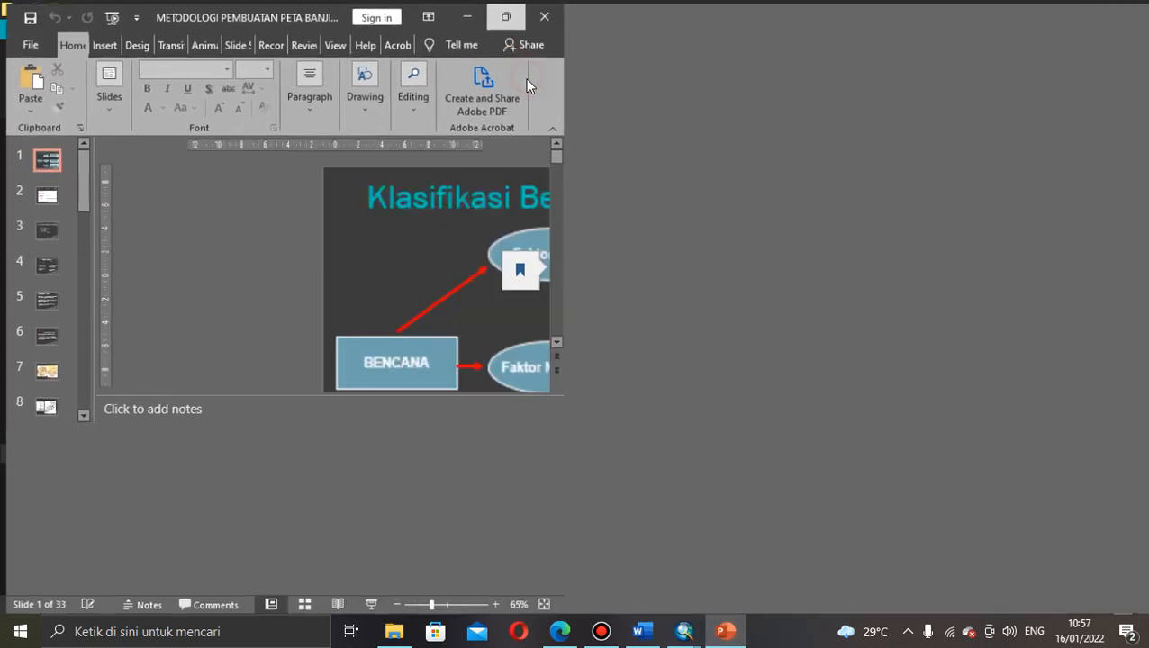
drag(164, 177, 178, 464)
click(110, 265)
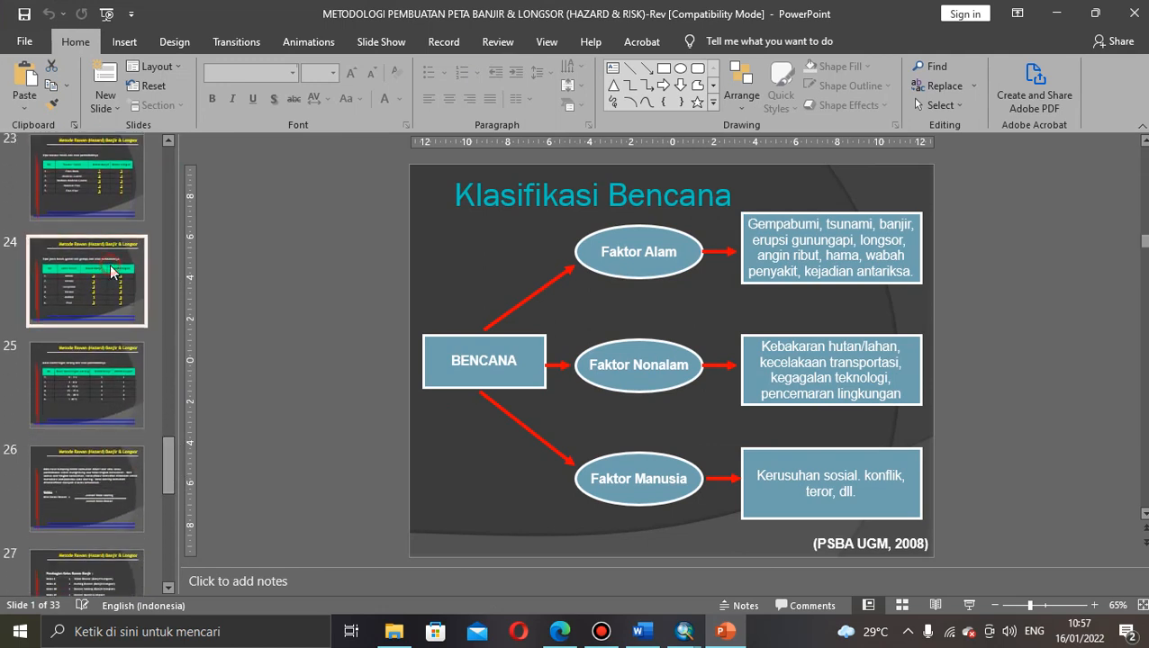
click(98, 186)
drag(167, 480, 170, 439)
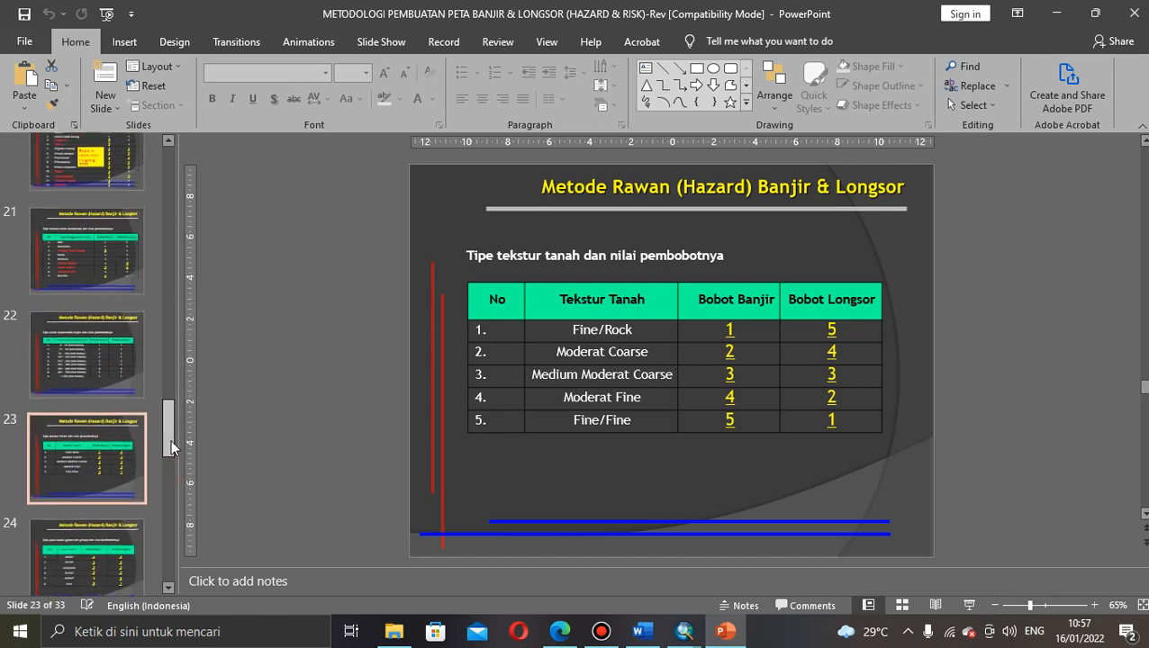
click(126, 282)
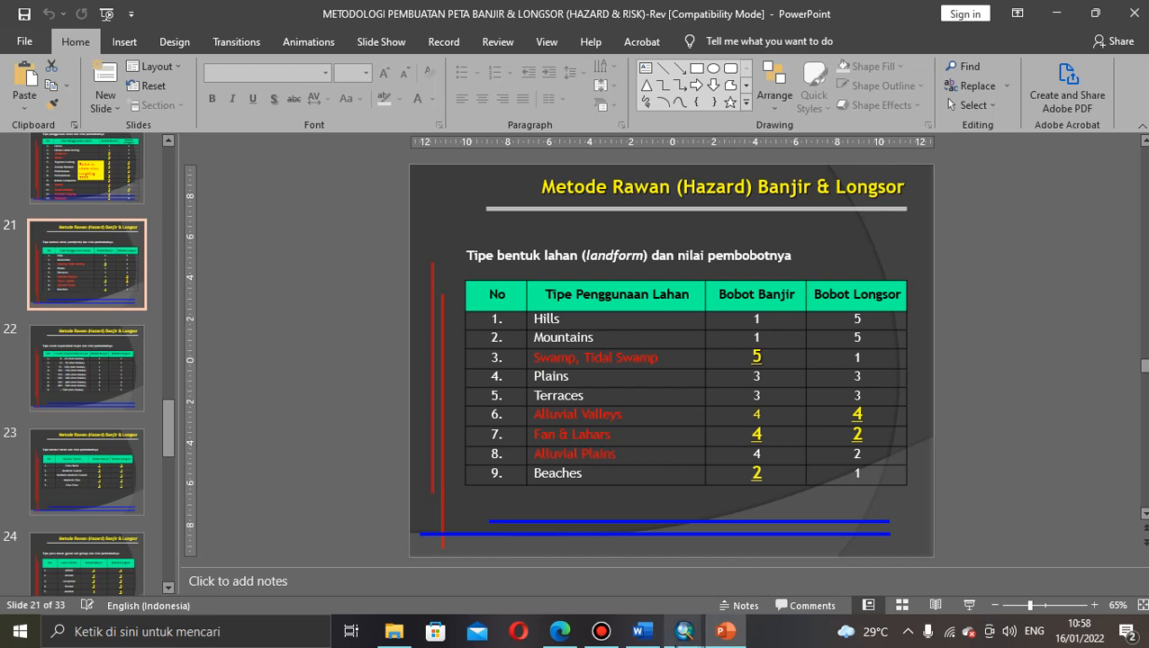
mouse_move(684, 632)
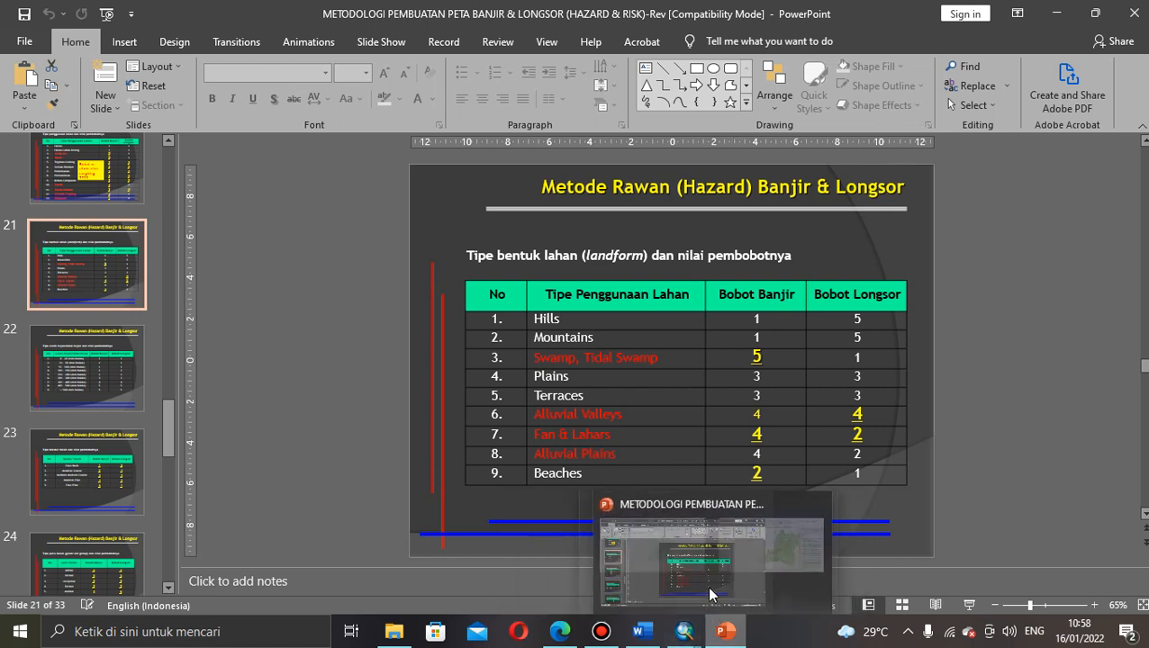
Step: Review ArcMap's Landform table, then return to the journal PDF's Tabel 12 in Edge
click(645, 580)
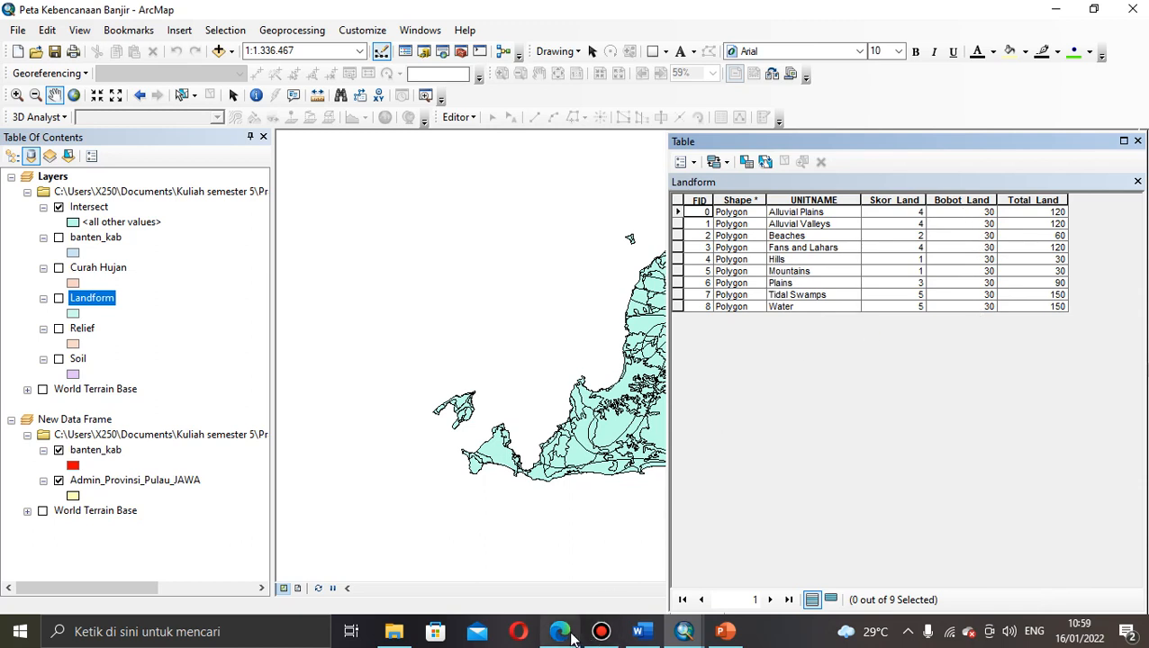
mouse_move(563, 633)
click(569, 581)
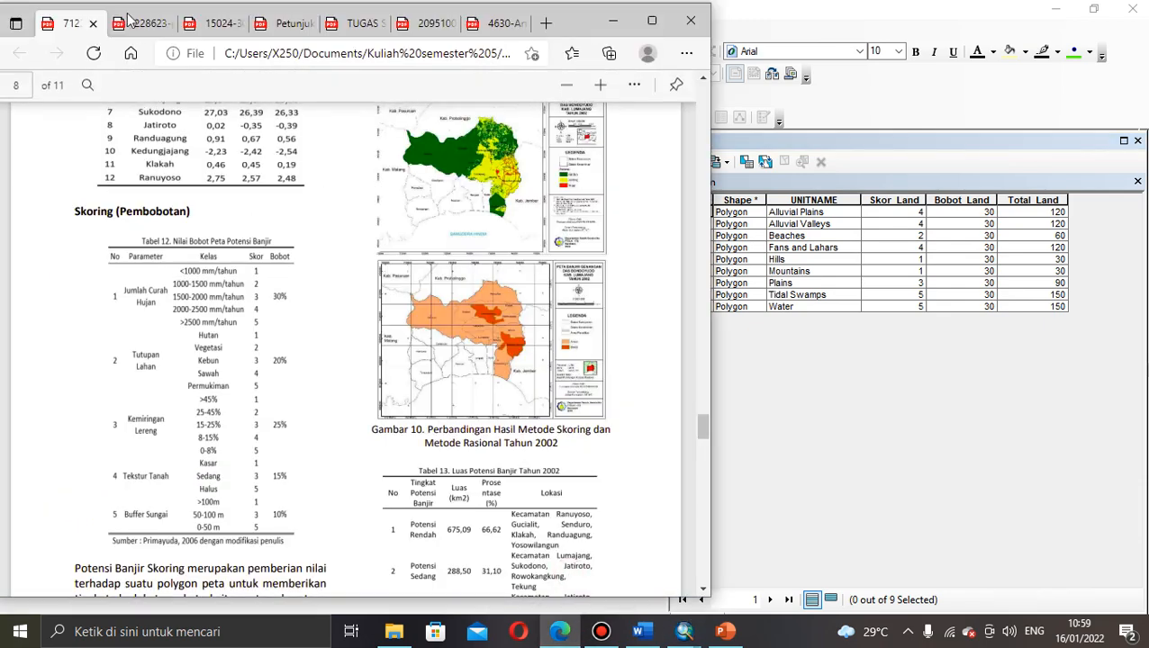
Step: Check Tabel 2 in the second PDF tab, then minimize Edge to get back to ArcMap
click(141, 30)
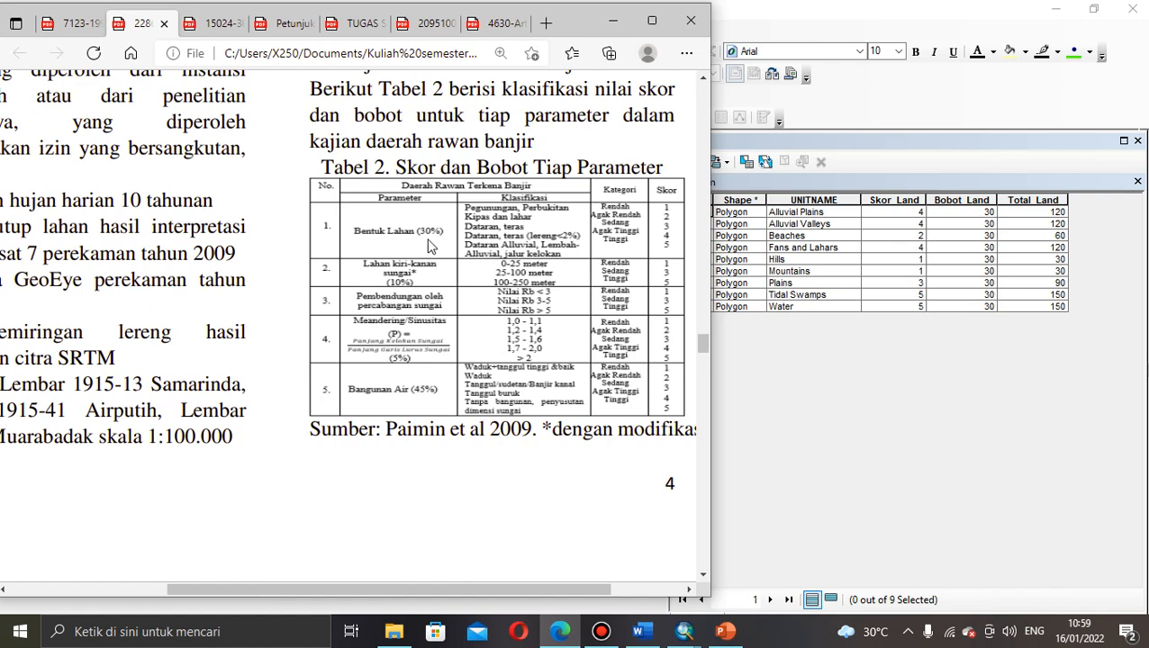
click(617, 24)
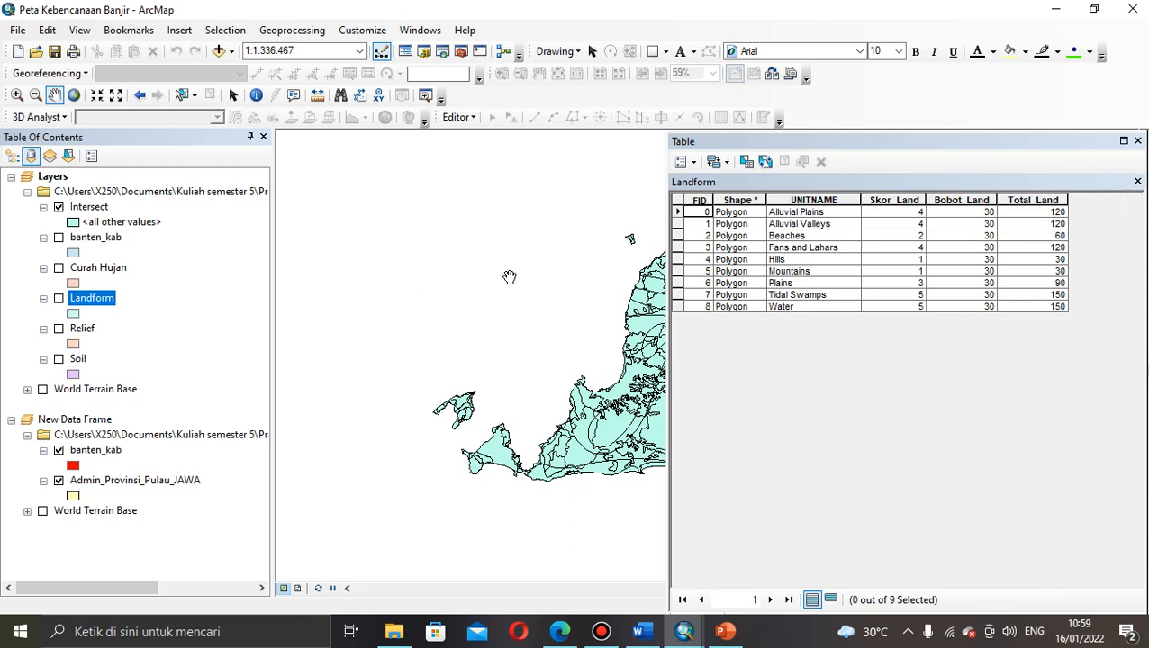
Step: Swap the Landform table for the Relief attribute table (BobotRelif 25), then bring the Edge PDFs forward
click(1139, 183)
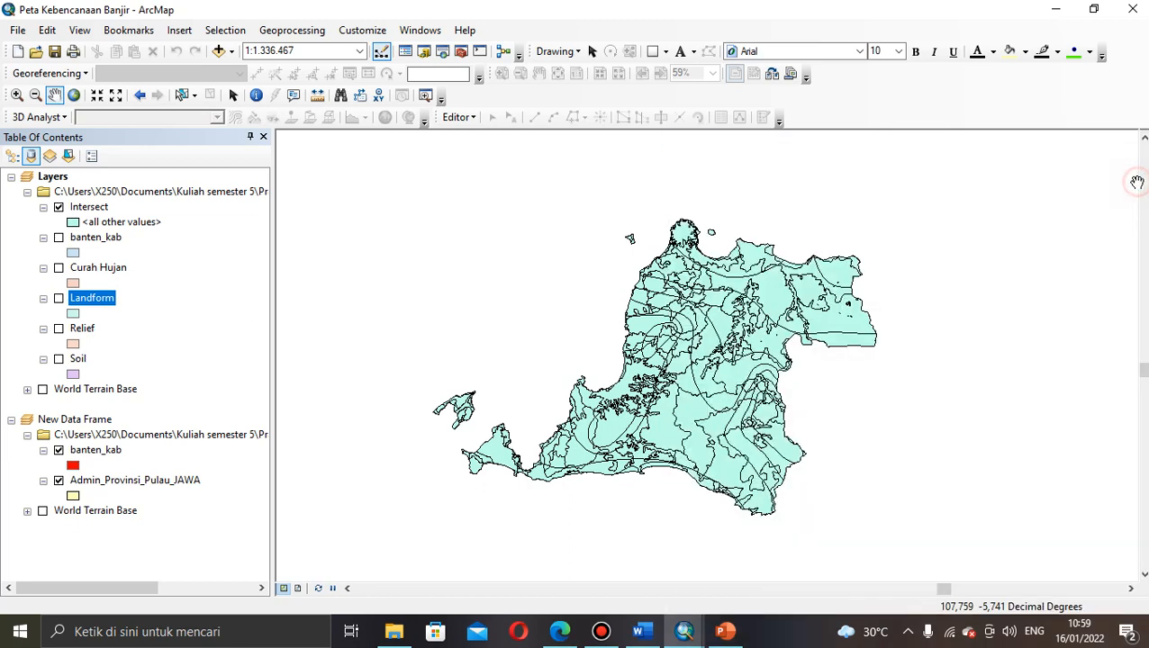
click(82, 329)
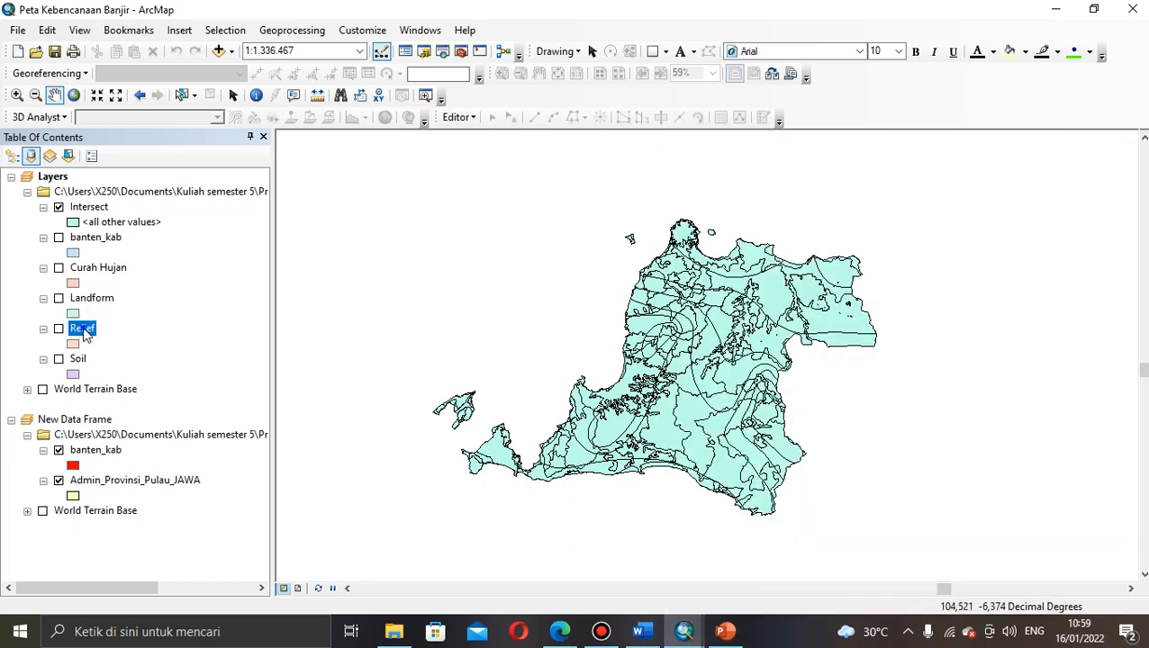
right_click(83, 330)
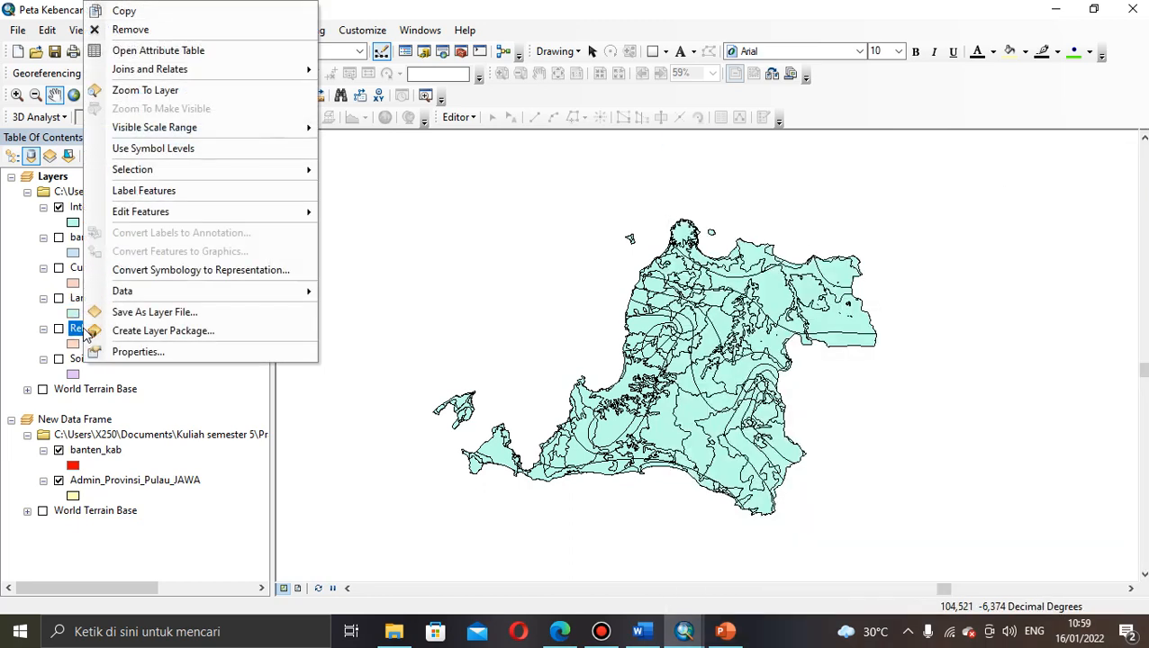
click(140, 50)
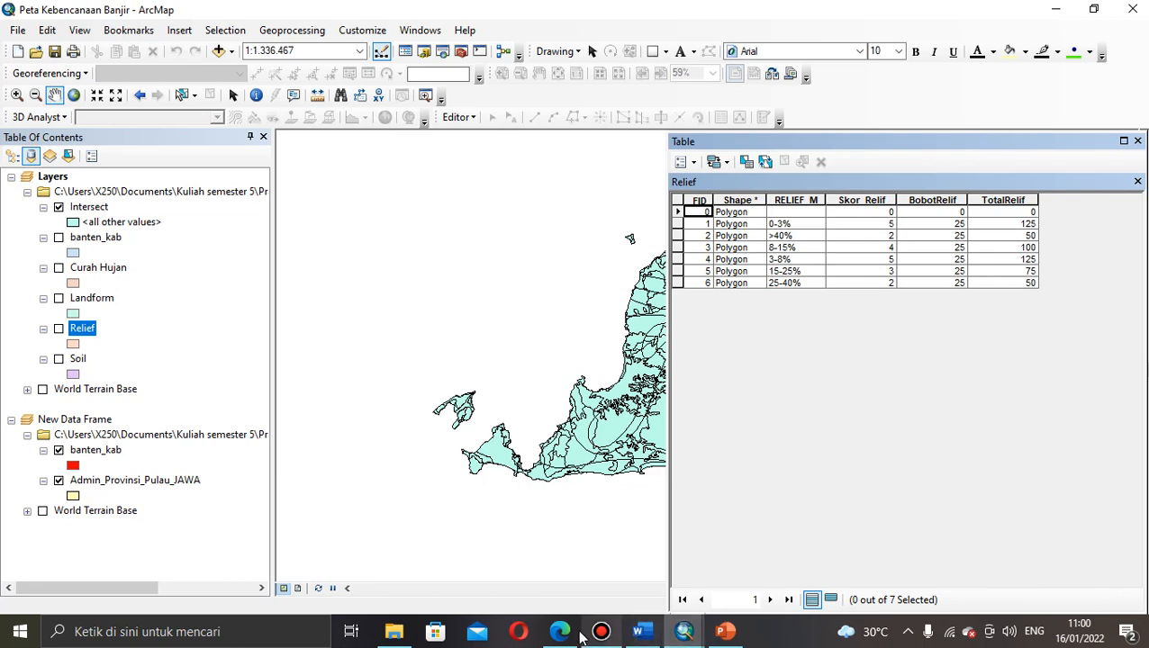
mouse_move(560, 632)
click(566, 588)
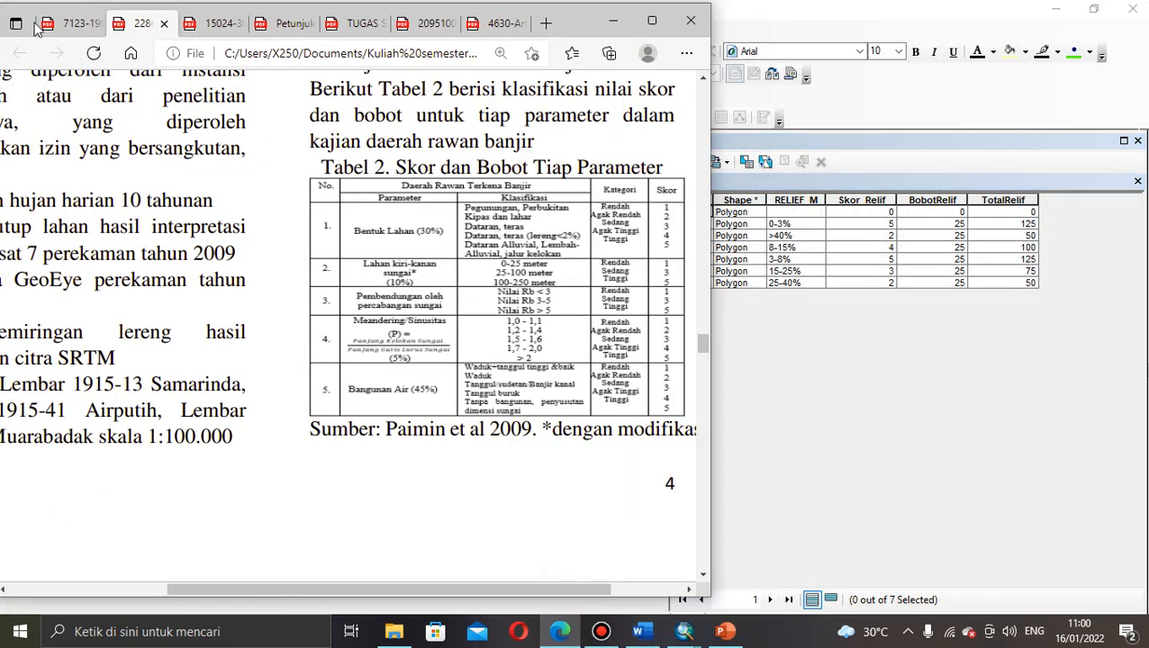
Step: Check the journal's Tabel 12, where slope classes carry a 25% weight, then minimize Edge
click(72, 22)
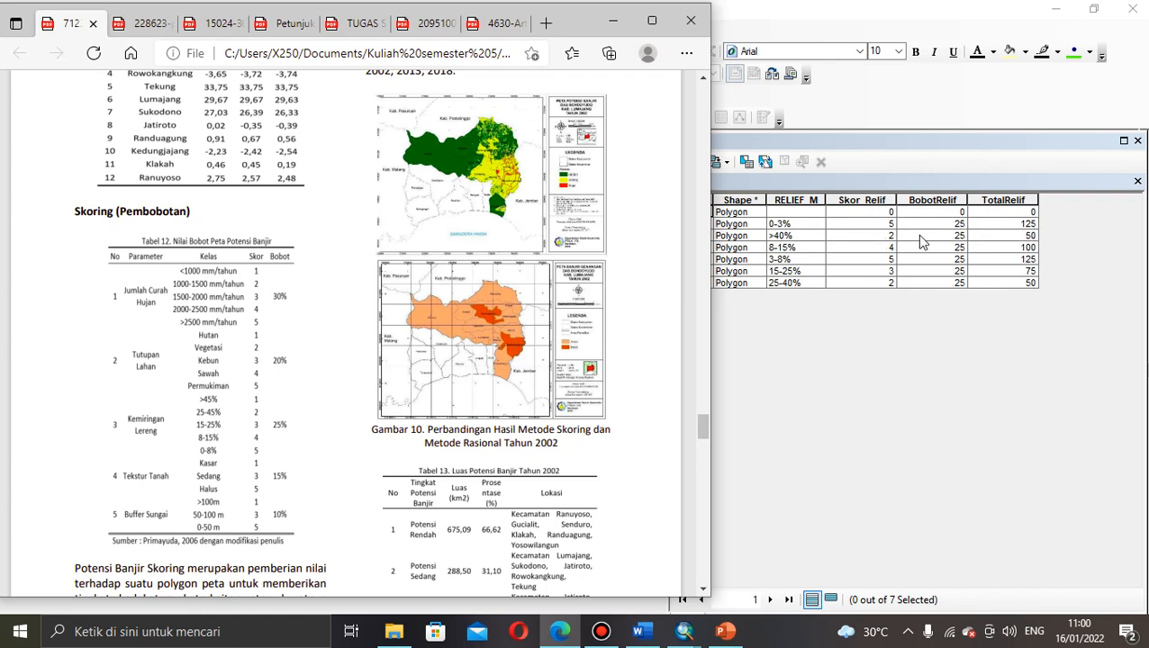
click(596, 25)
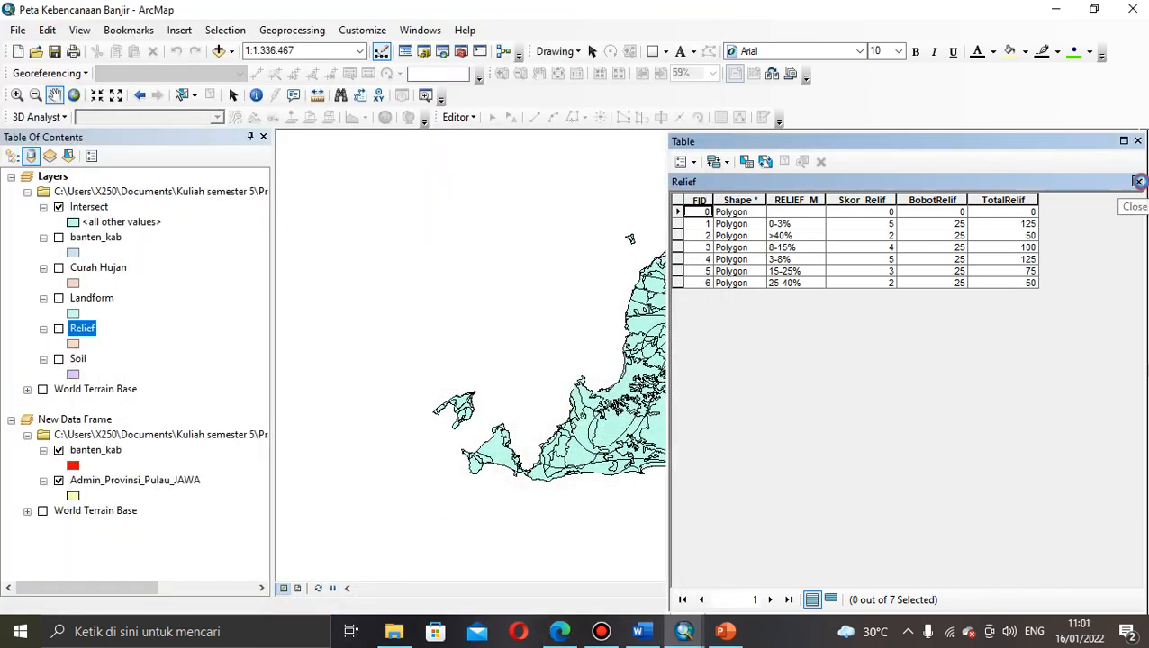
Step: Replace the Relief table with the Soil attribute table and review Skor_Soil, Bobot_Soil 15 and Total_Soil
click(1139, 182)
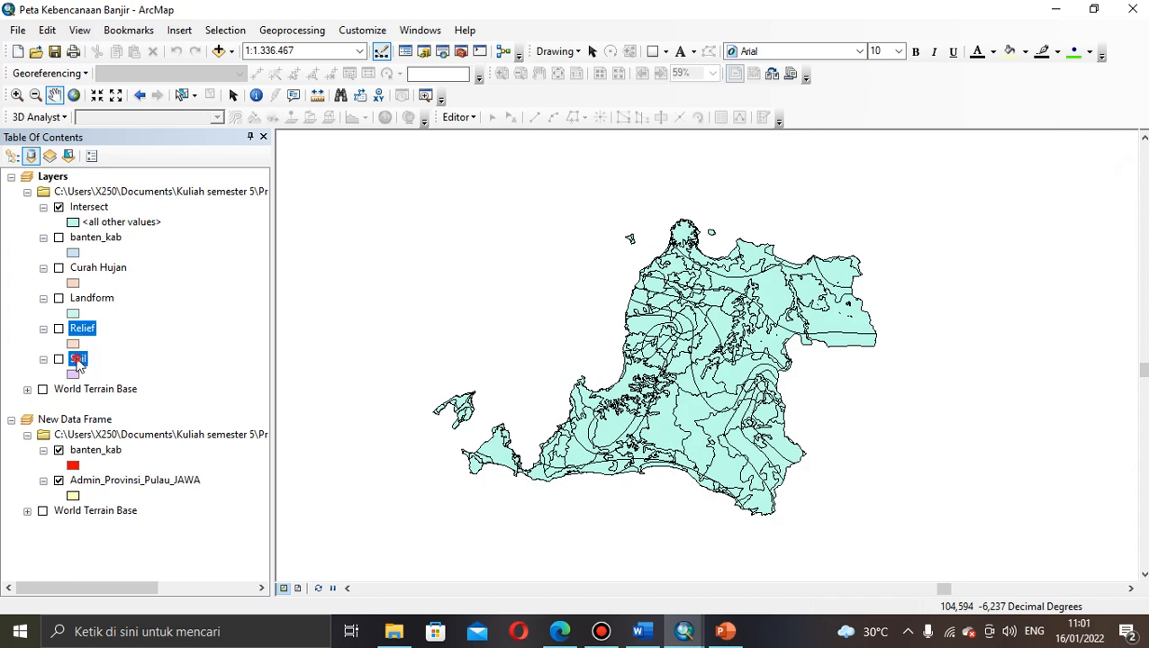
click(80, 359)
right_click(79, 361)
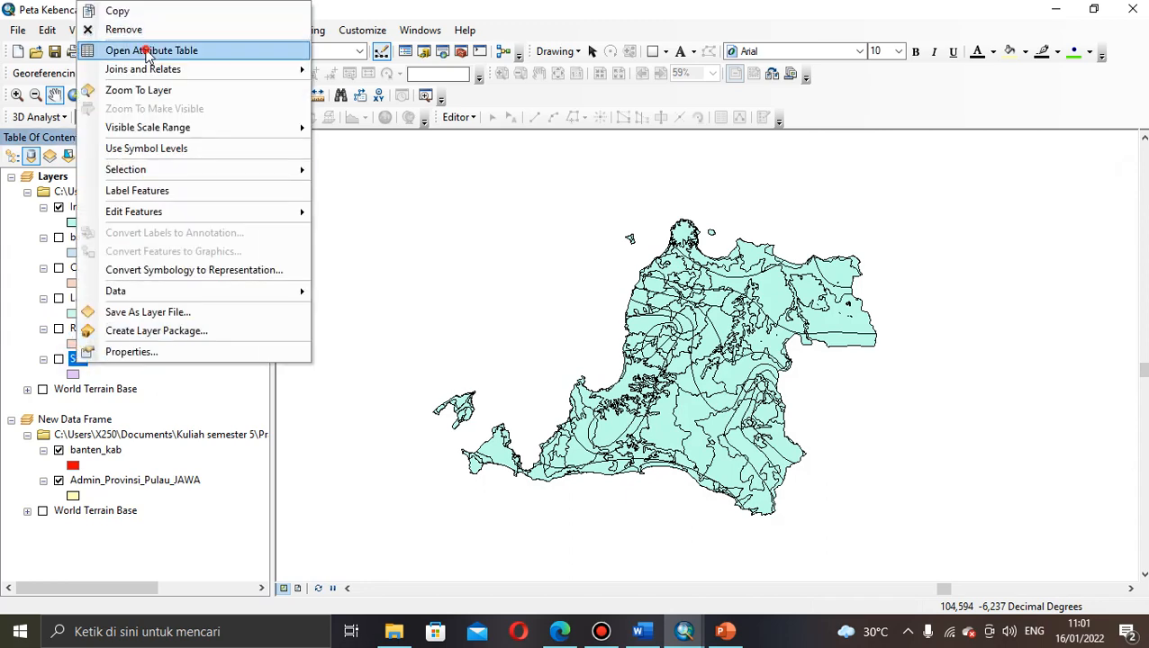
click(149, 52)
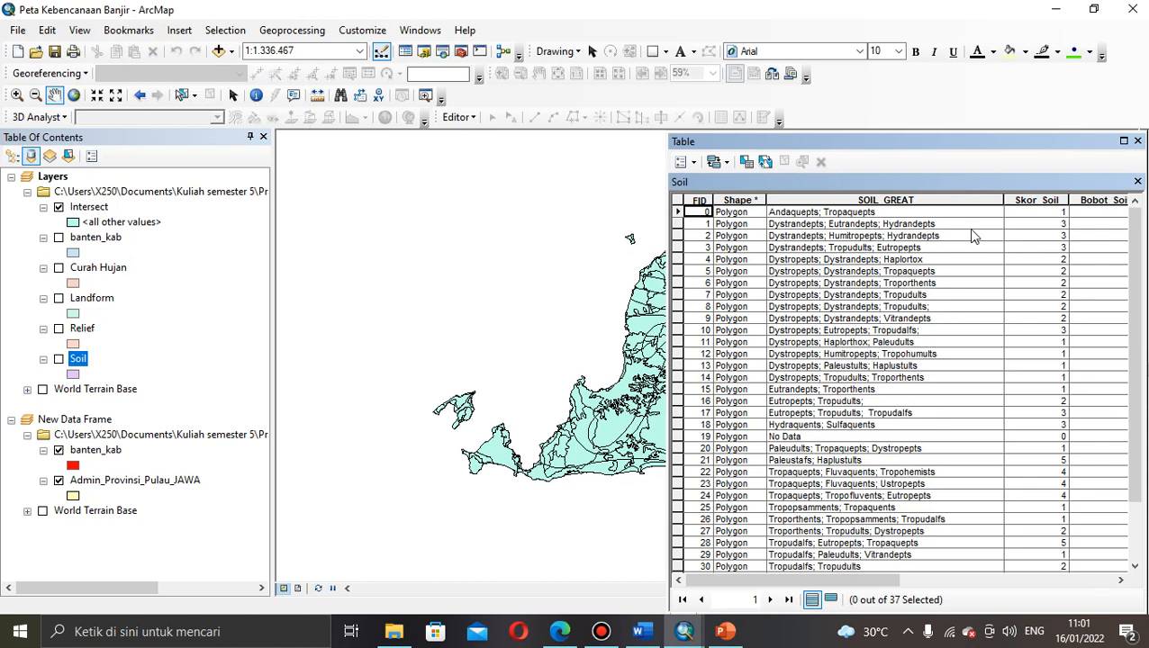
drag(860, 579, 912, 581)
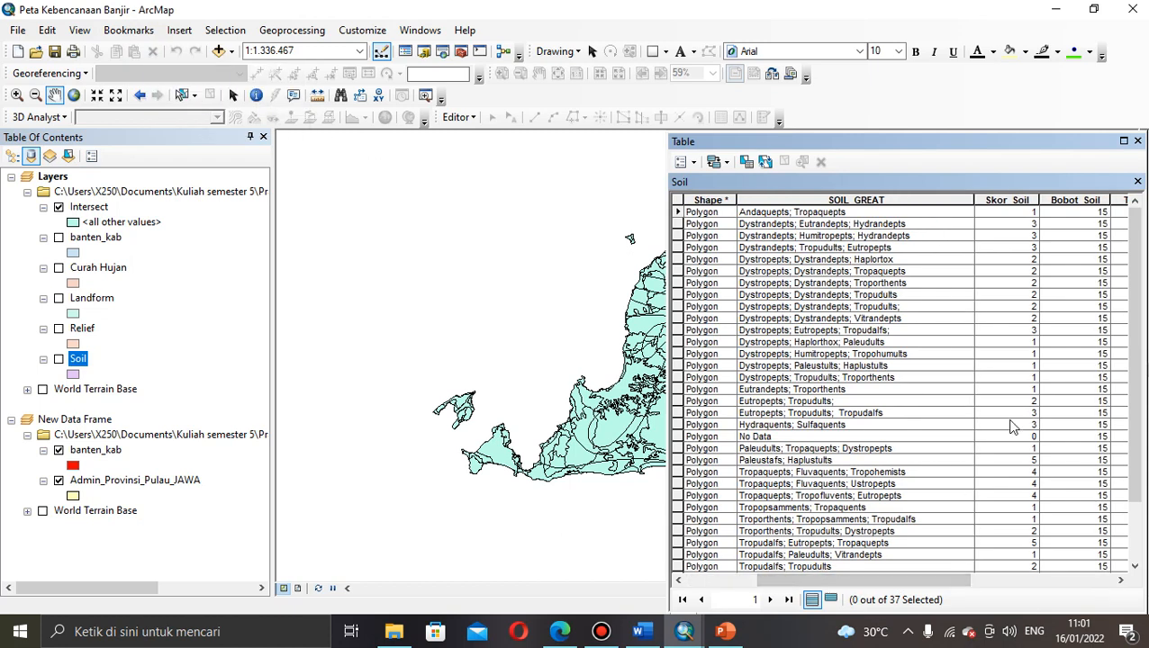
scroll(1137, 414, down, 2)
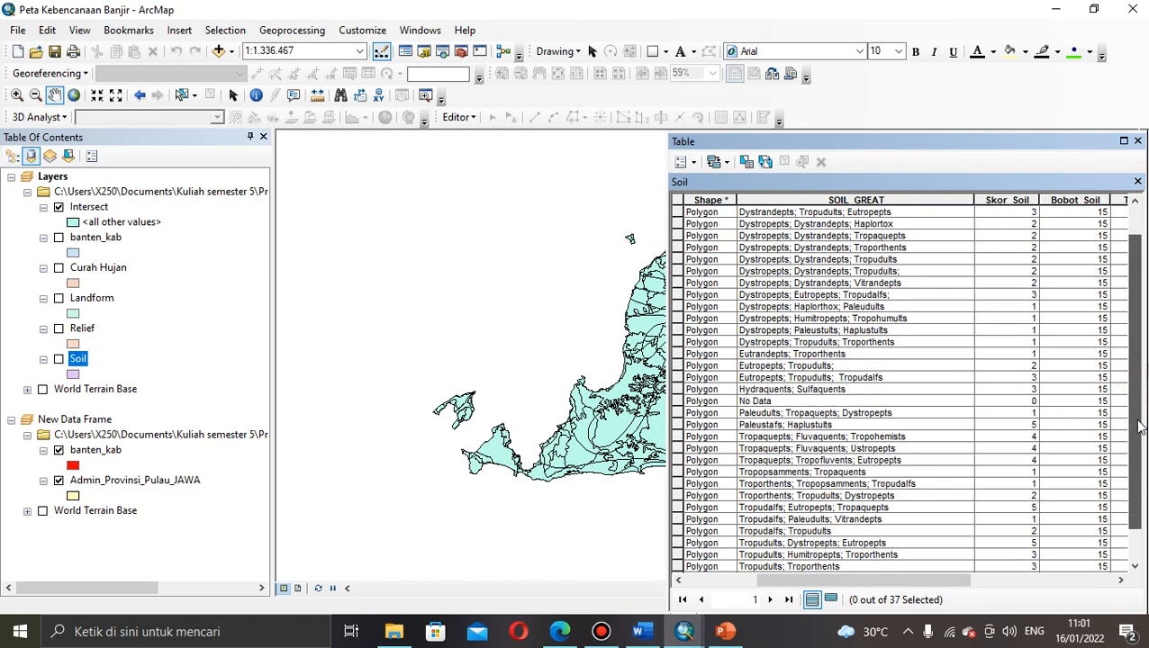
scroll(1136, 462, up, 2)
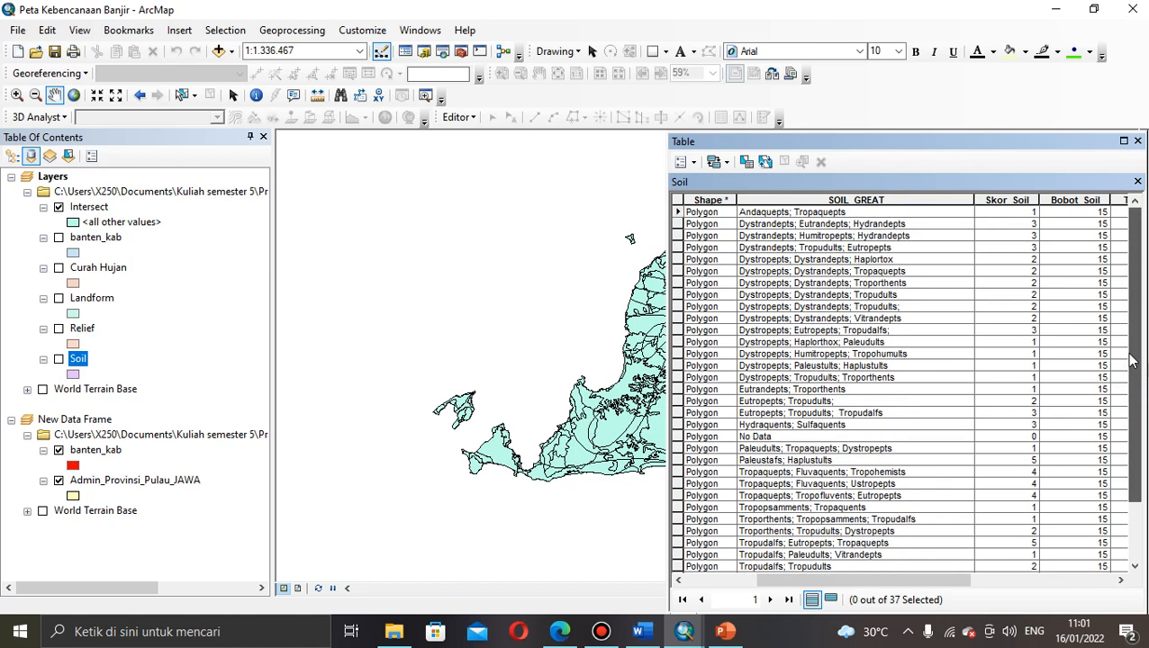
click(907, 584)
drag(907, 584, 993, 584)
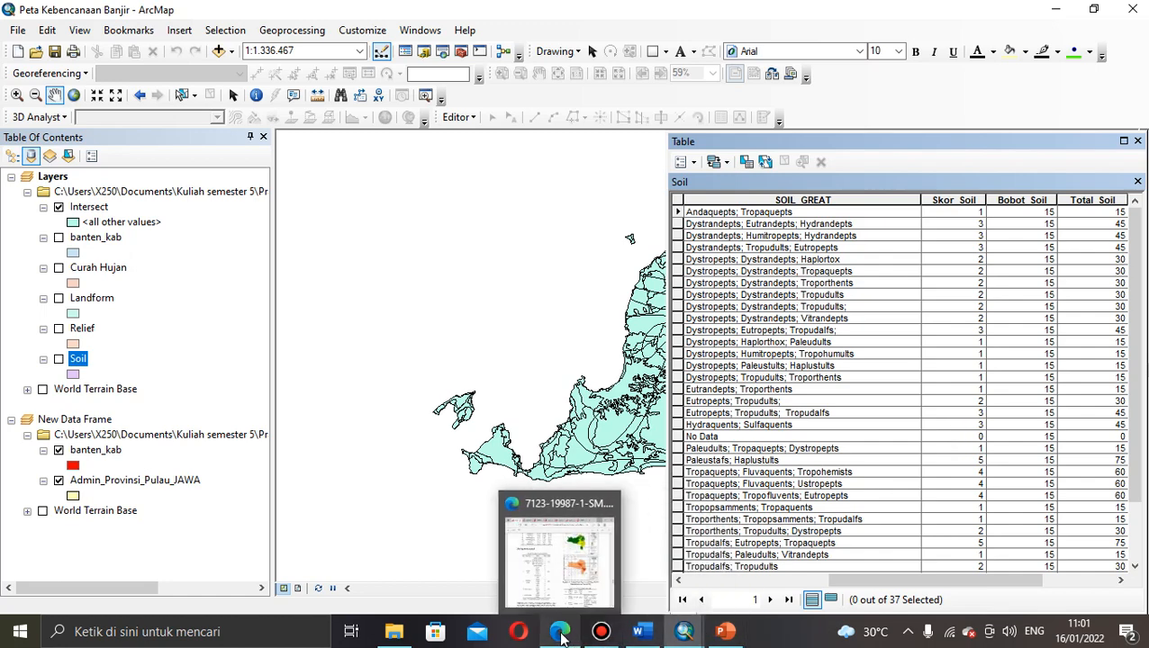
Step: Browse the TUGAS SIG - SKORSING SOIL PDF's table of soil great groups, orders and scores
click(559, 630)
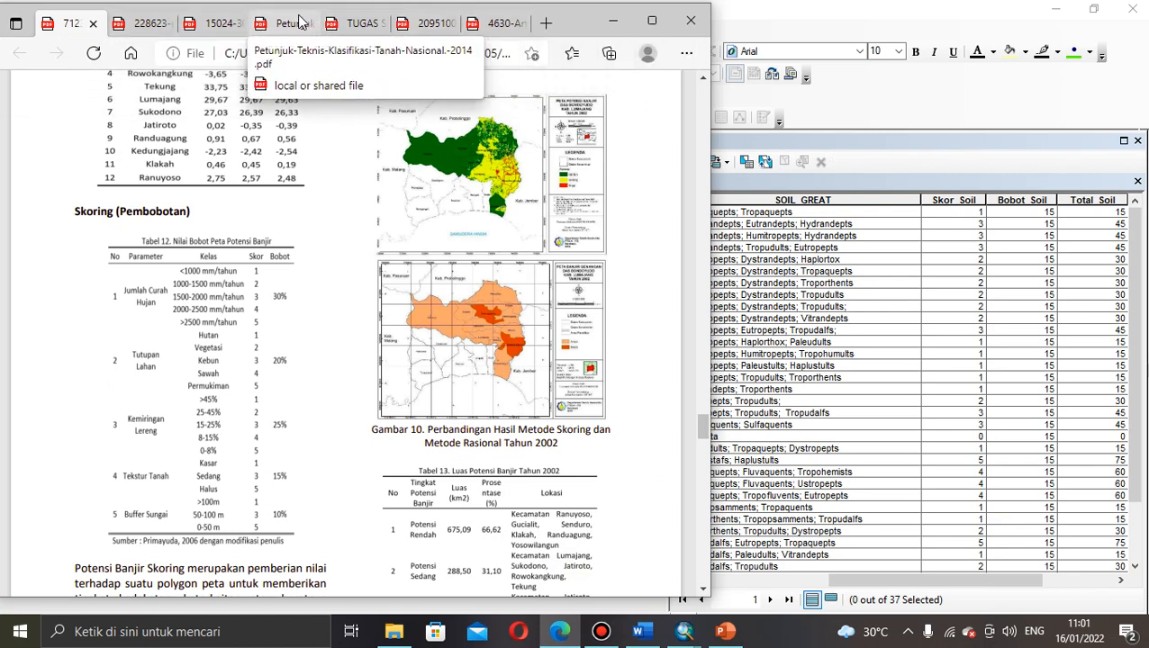
click(372, 25)
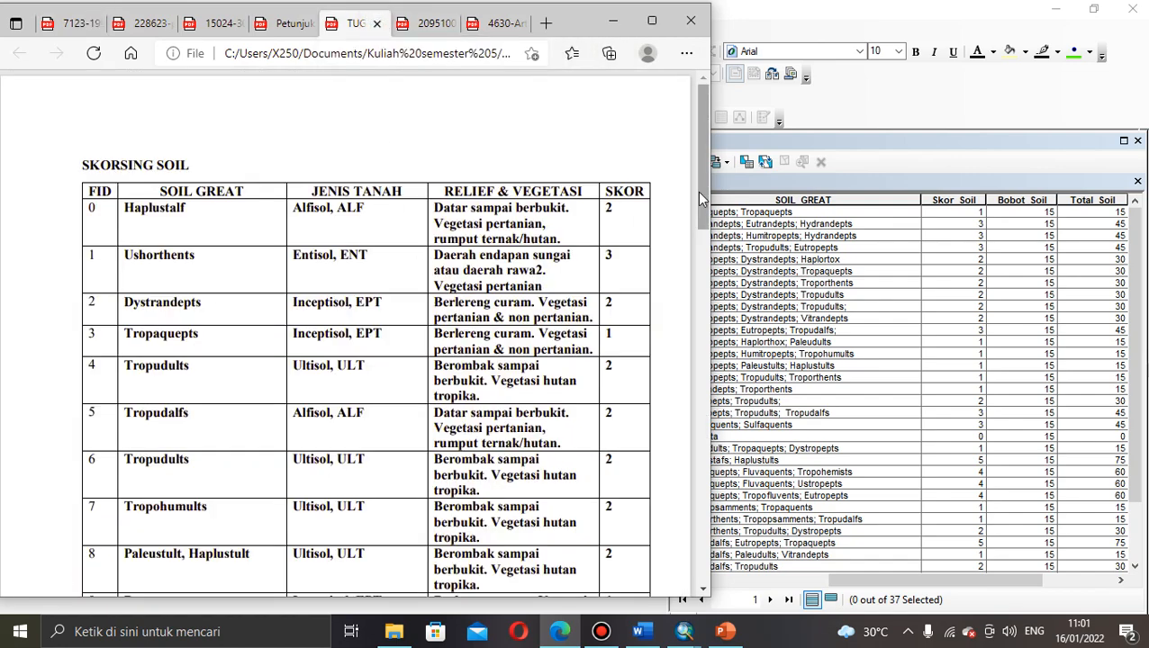
scroll(699, 239, down, 1)
scroll(697, 236, down, 1)
scroll(693, 229, up, 2)
scroll(690, 196, down, 1)
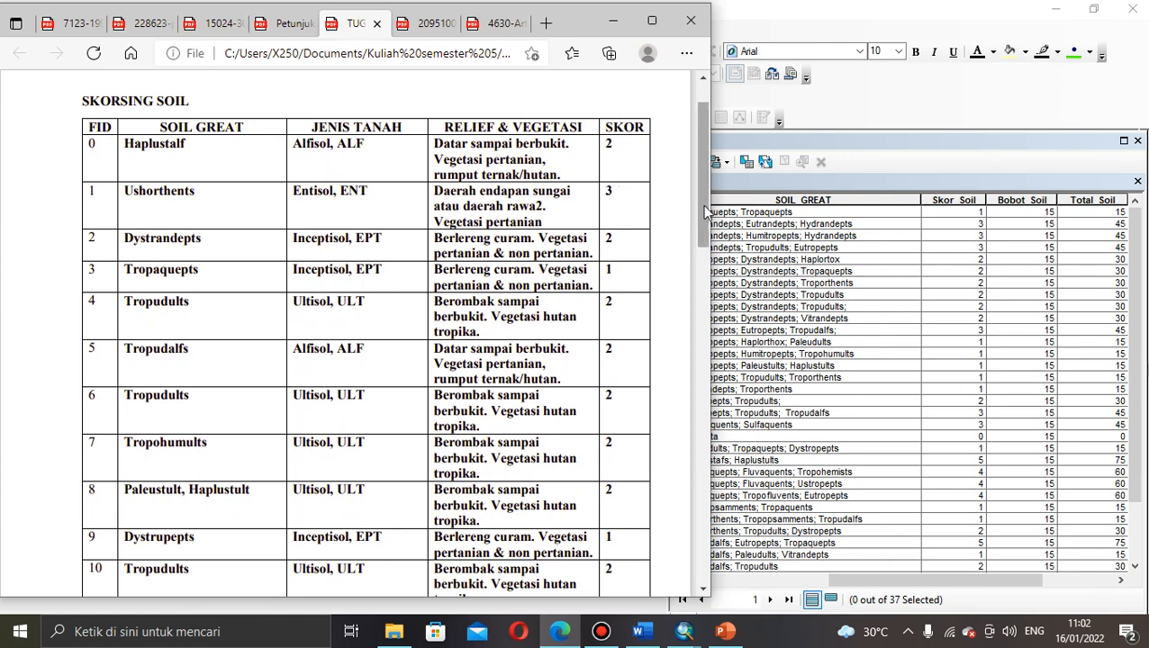
scroll(697, 206, down, 1)
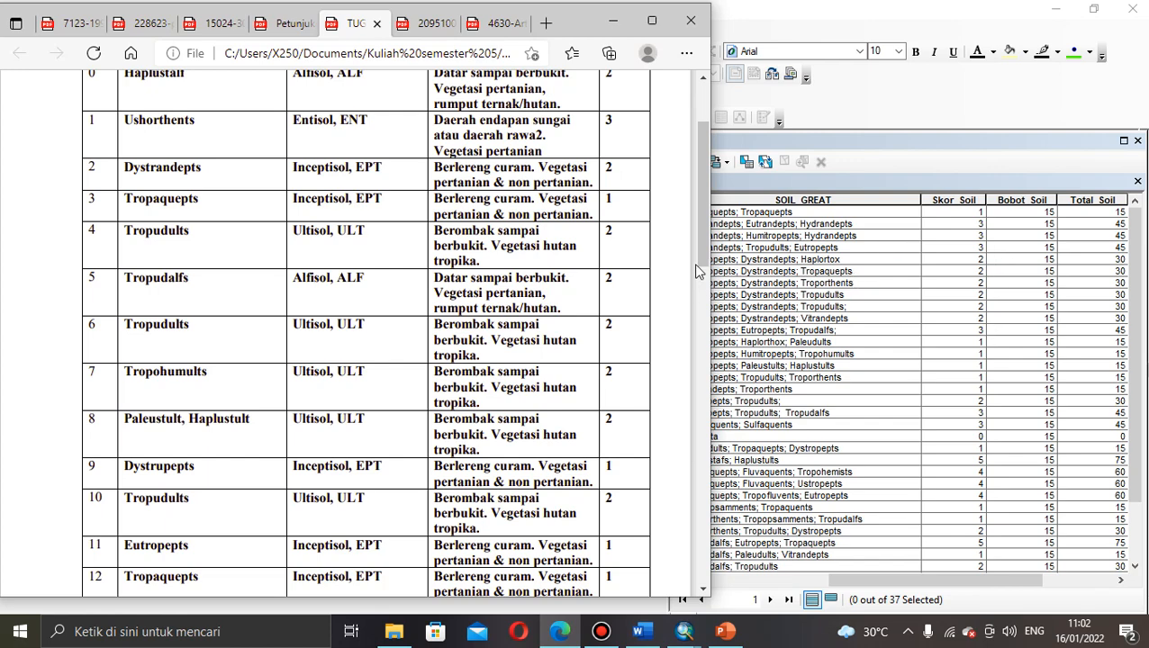
scroll(699, 240, up, 2)
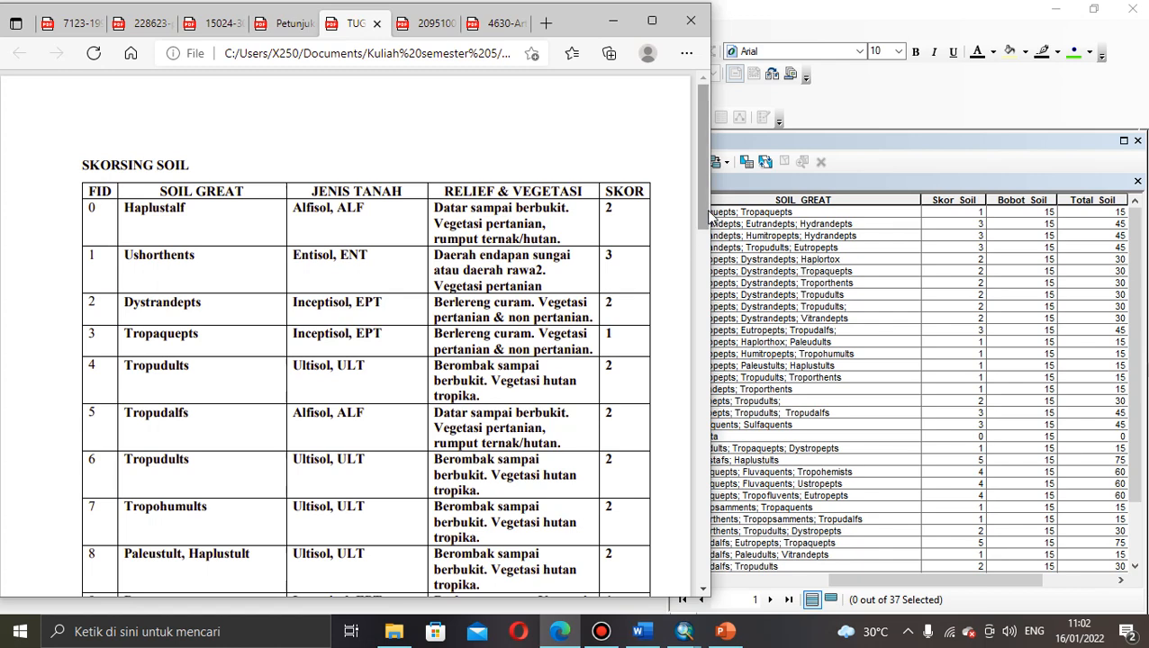
drag(705, 212, 706, 255)
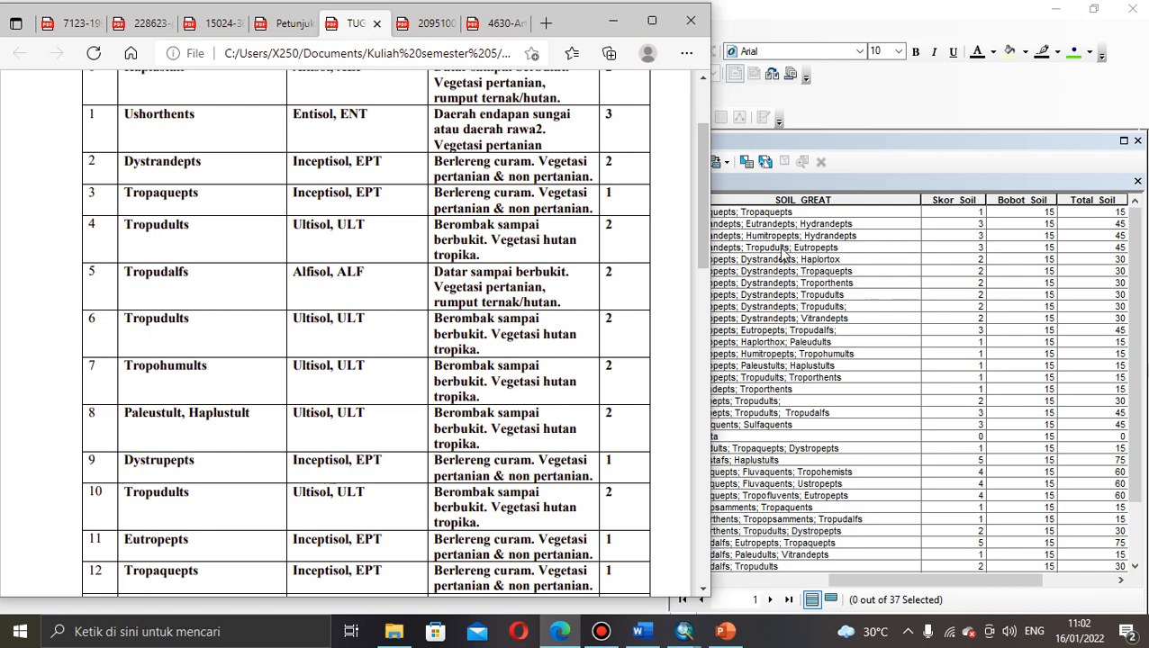
mouse_move(537, 94)
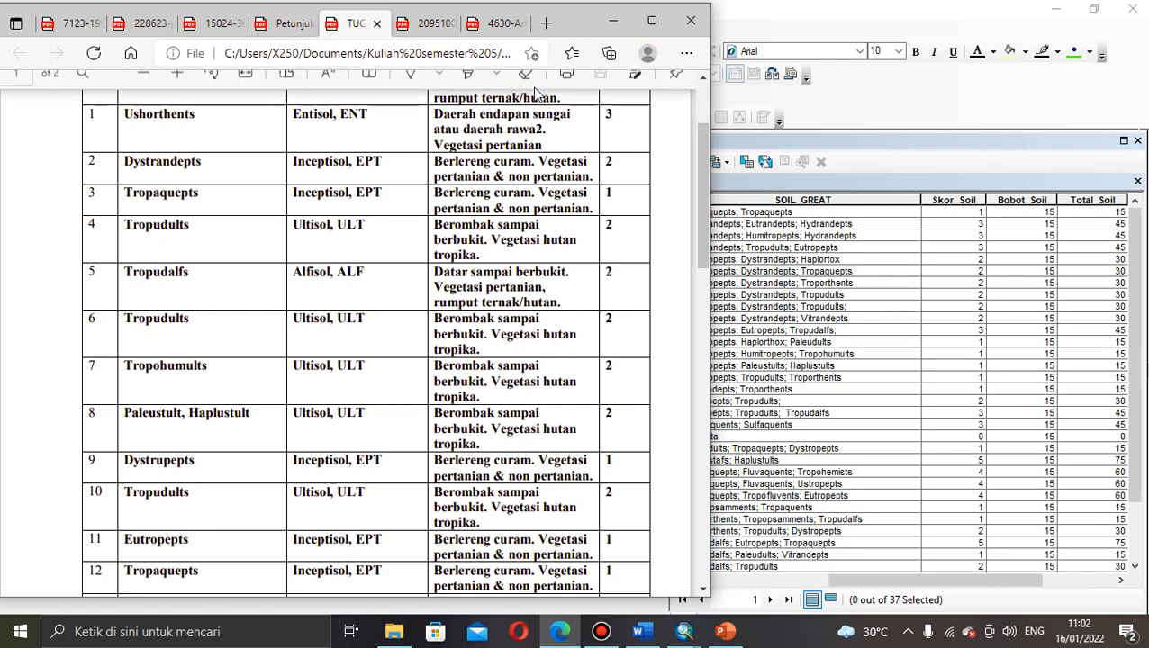
Step: Browse the Petunjuk soil guide to page 50's Lampiran 4 table, briefly checking the 15024 journal
click(301, 23)
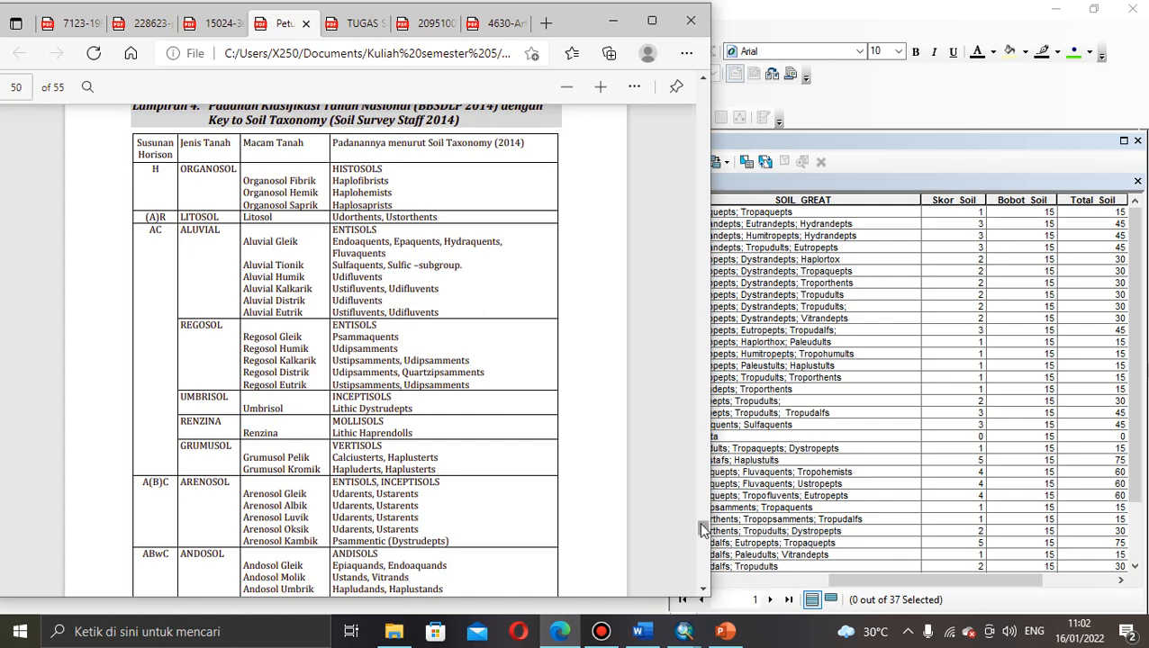
drag(699, 521, 688, 84)
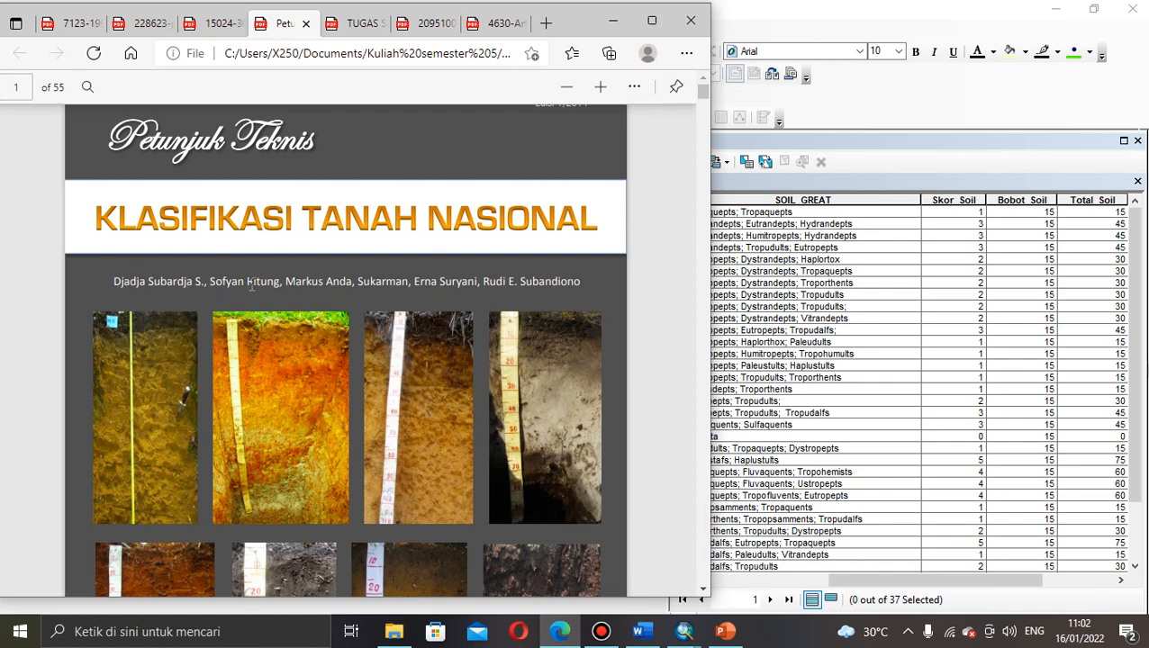
drag(701, 97, 673, 529)
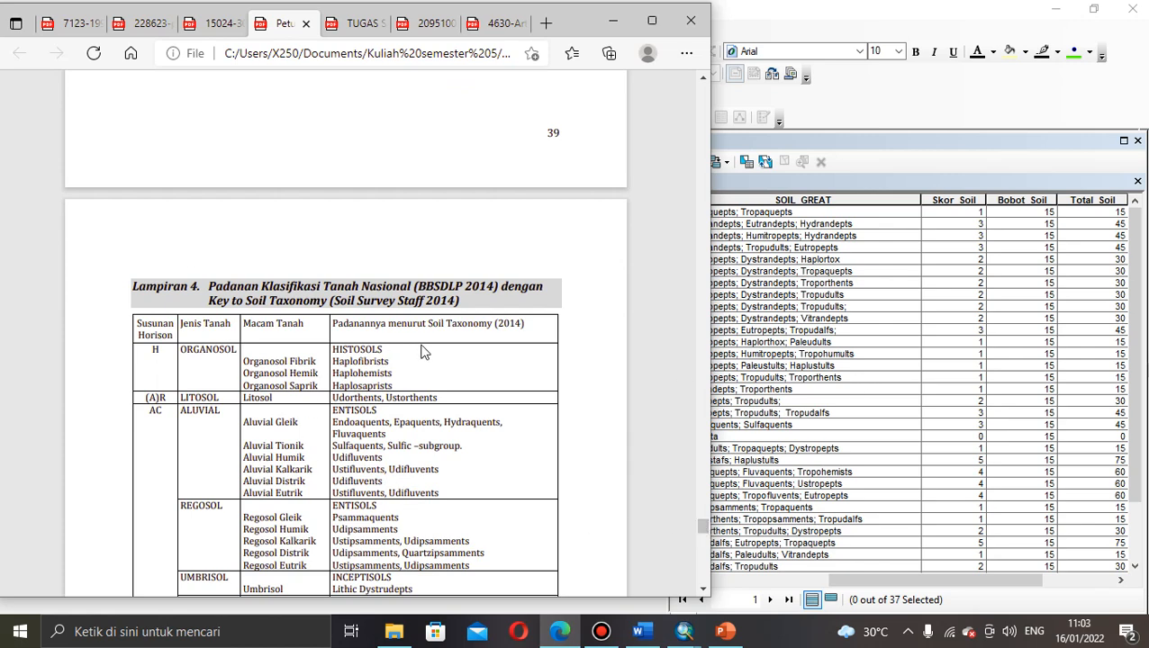
drag(703, 526, 706, 535)
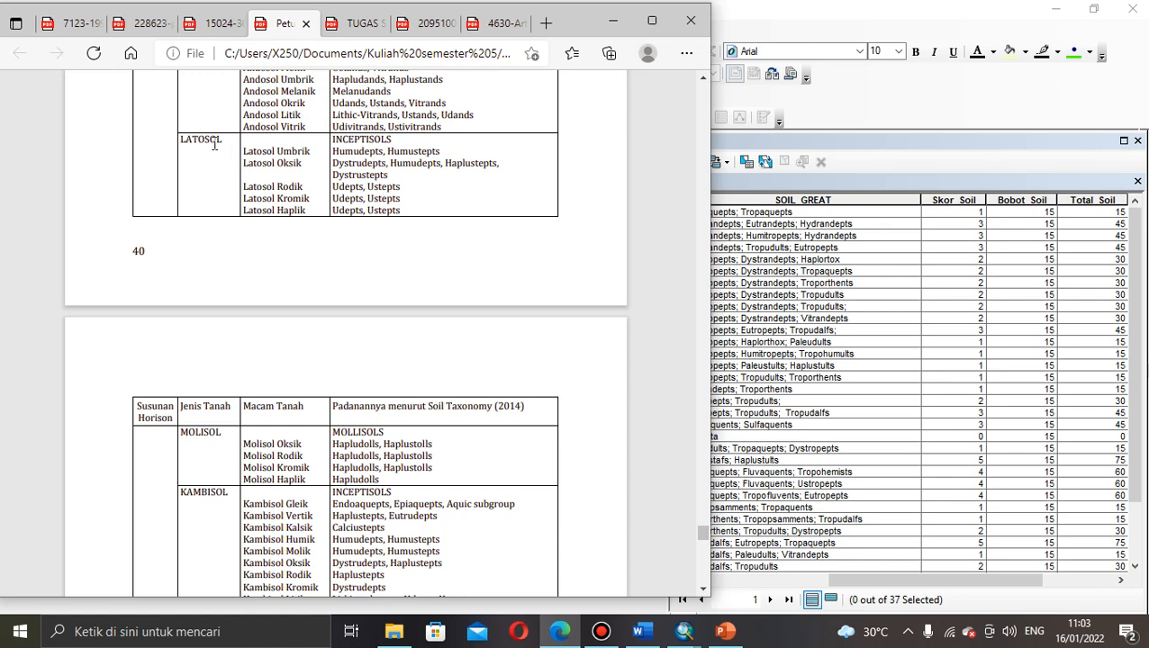
click(222, 26)
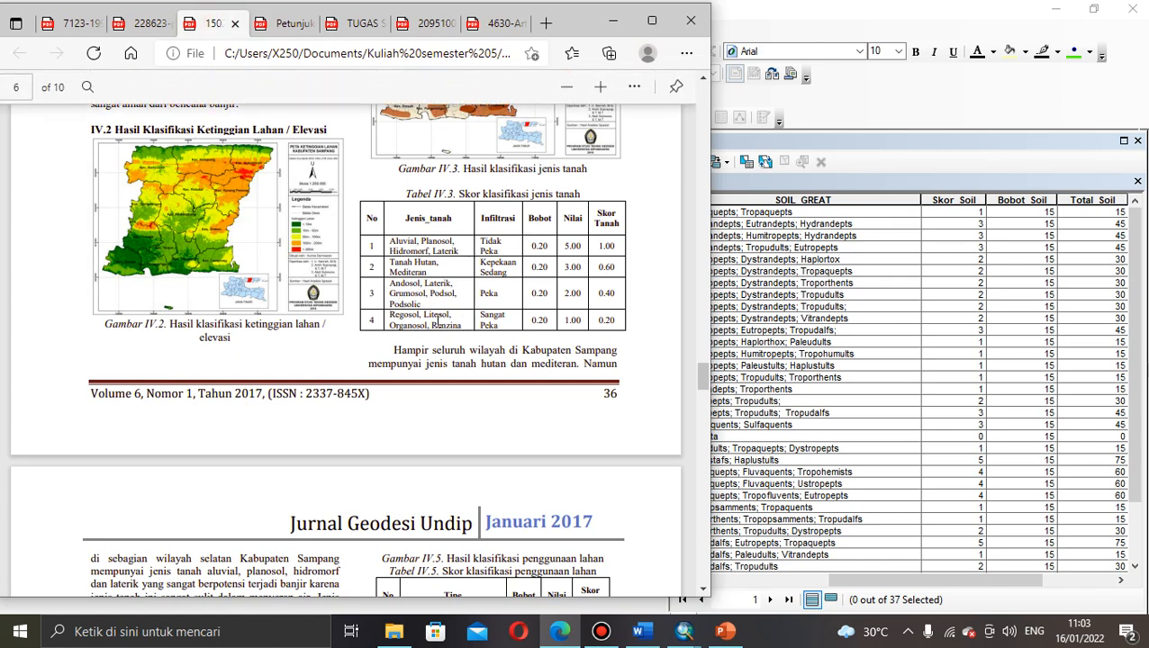
click(282, 22)
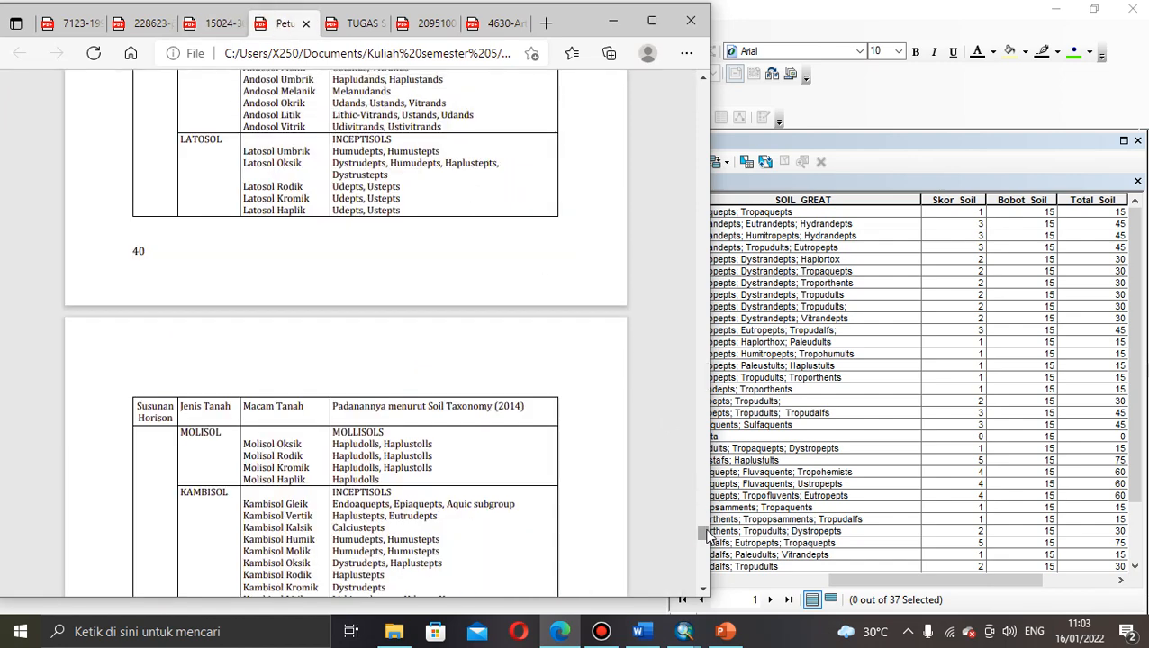
drag(705, 533, 705, 529)
scroll(705, 529, down, 1)
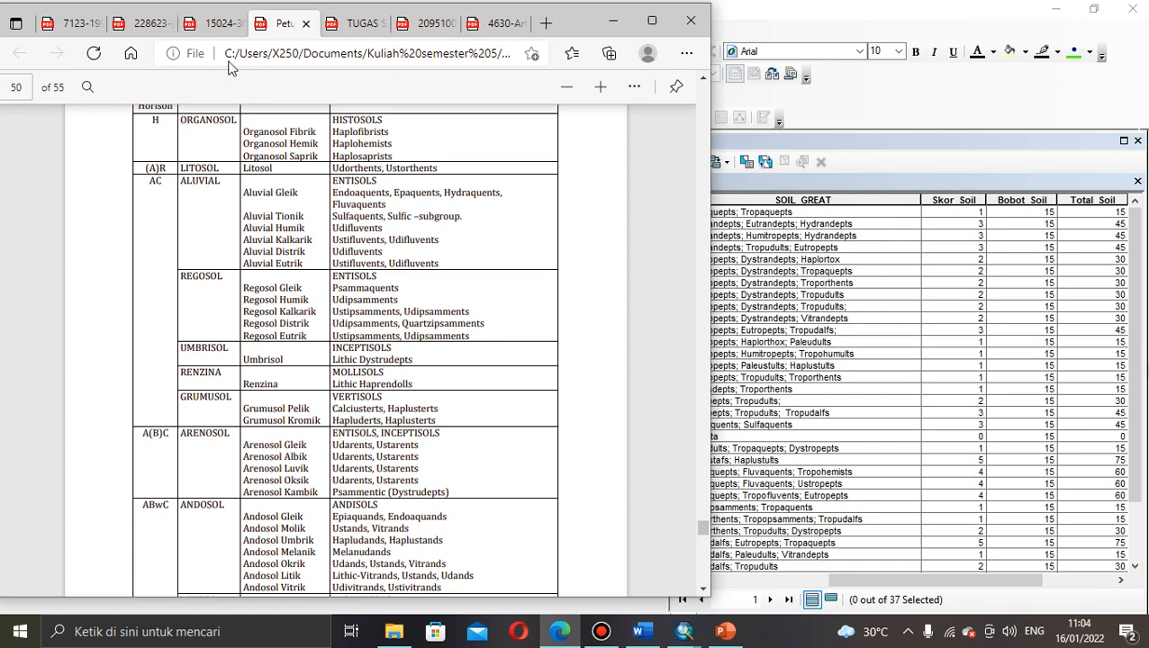
Step: Compare soil scores across the 15024, TUGAS and Petunjuk PDFs, then bring ArcMap's Soil table forward
click(220, 22)
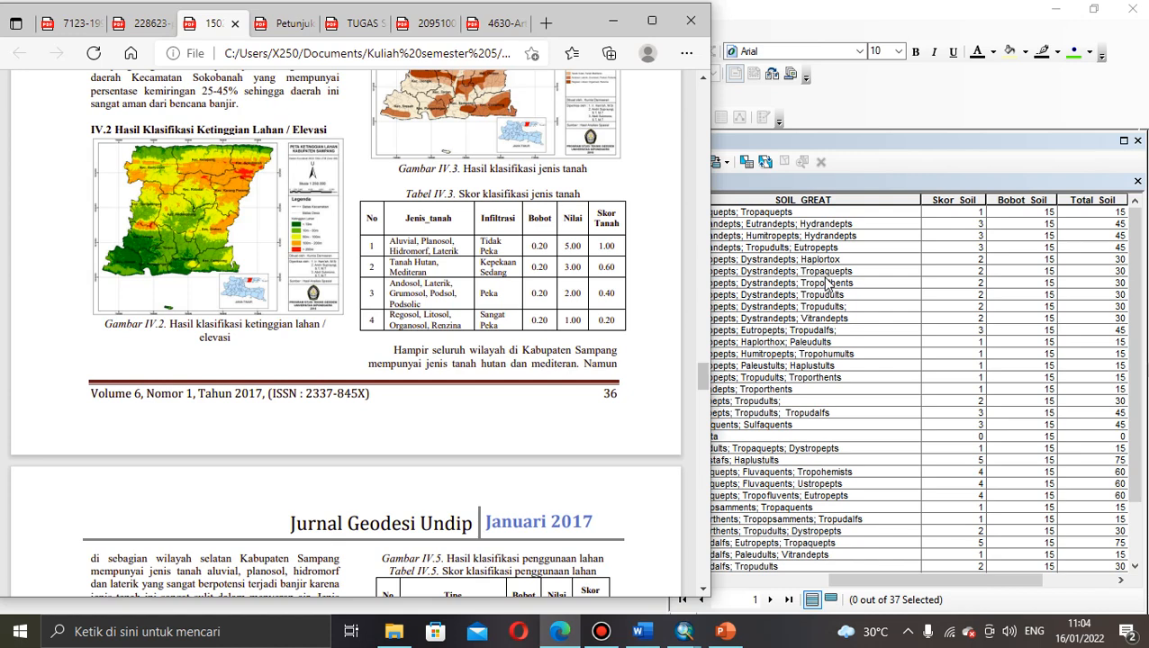
click(356, 27)
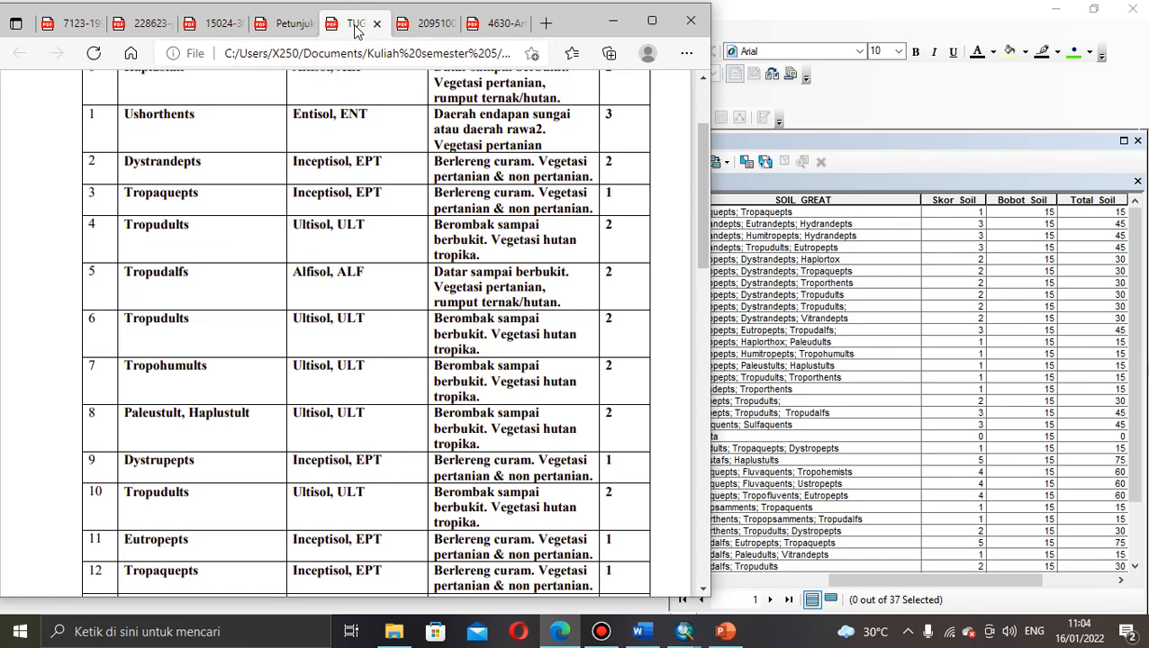
drag(696, 204, 696, 167)
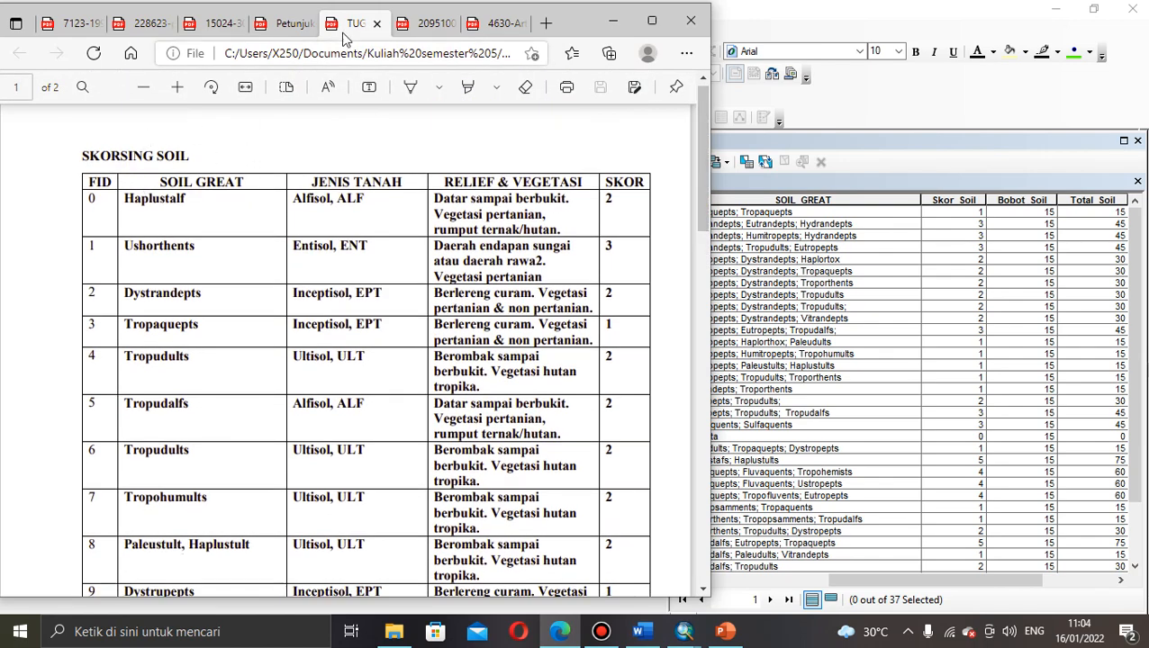
click(291, 20)
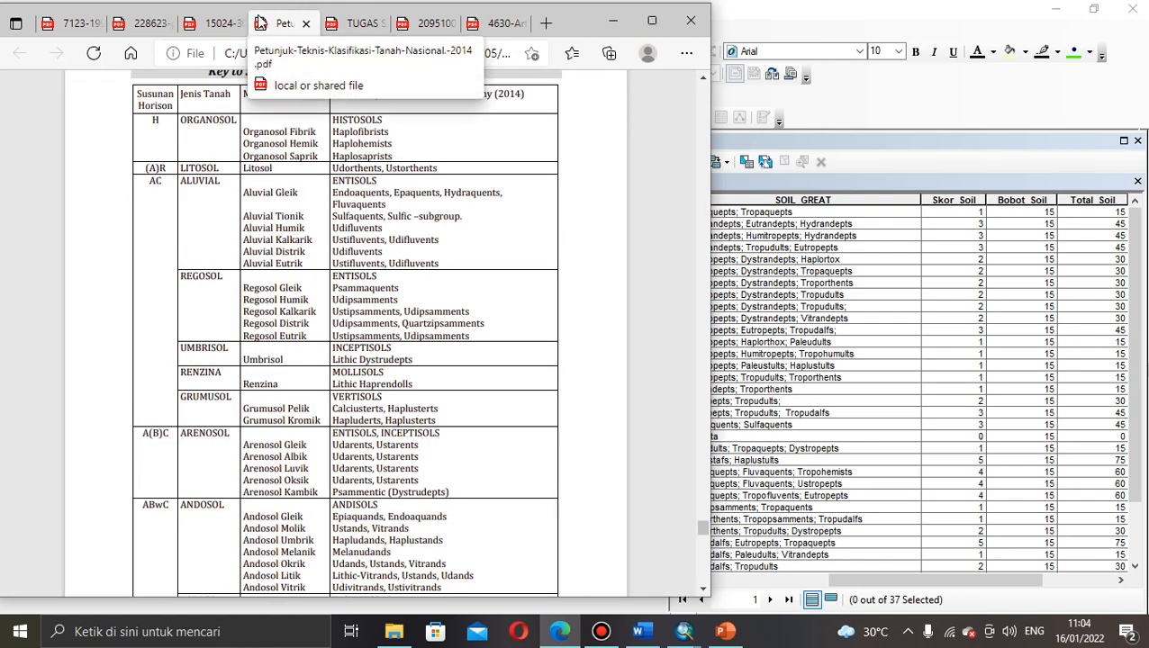
click(221, 23)
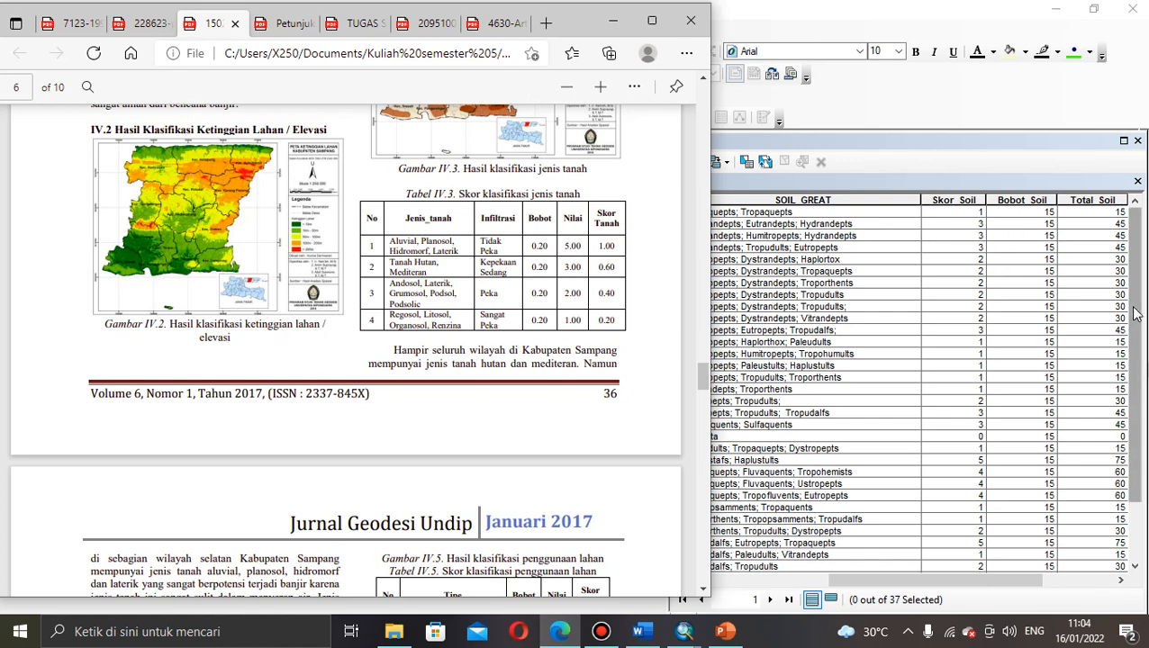
drag(1137, 331, 1127, 425)
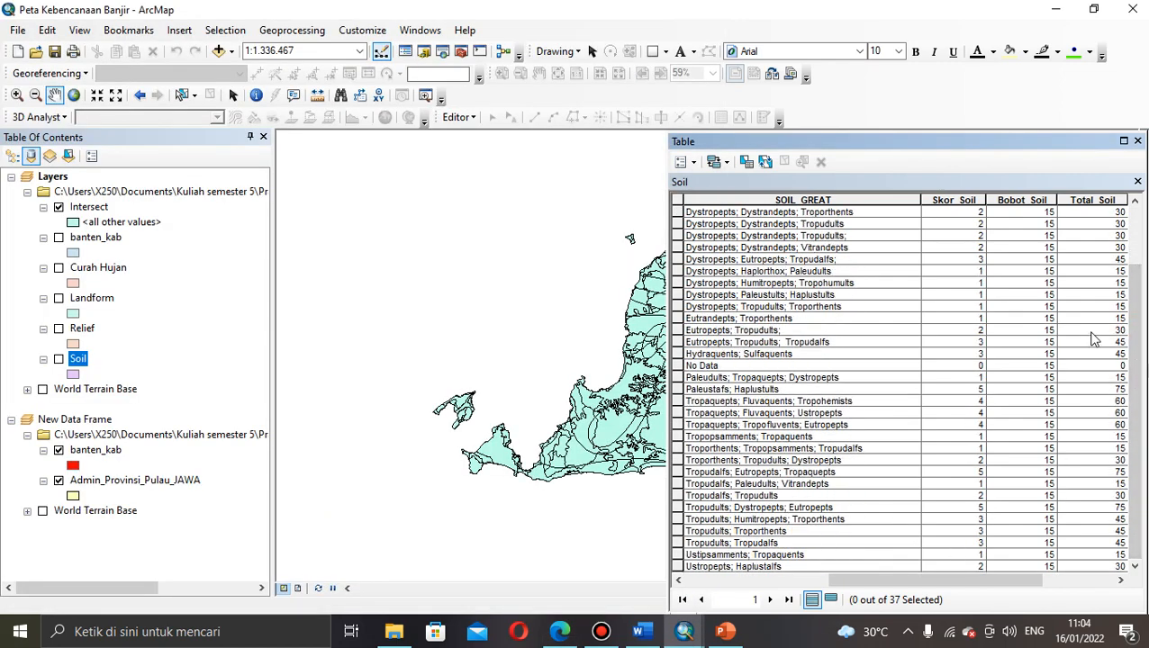
scroll(1140, 378, up, 2)
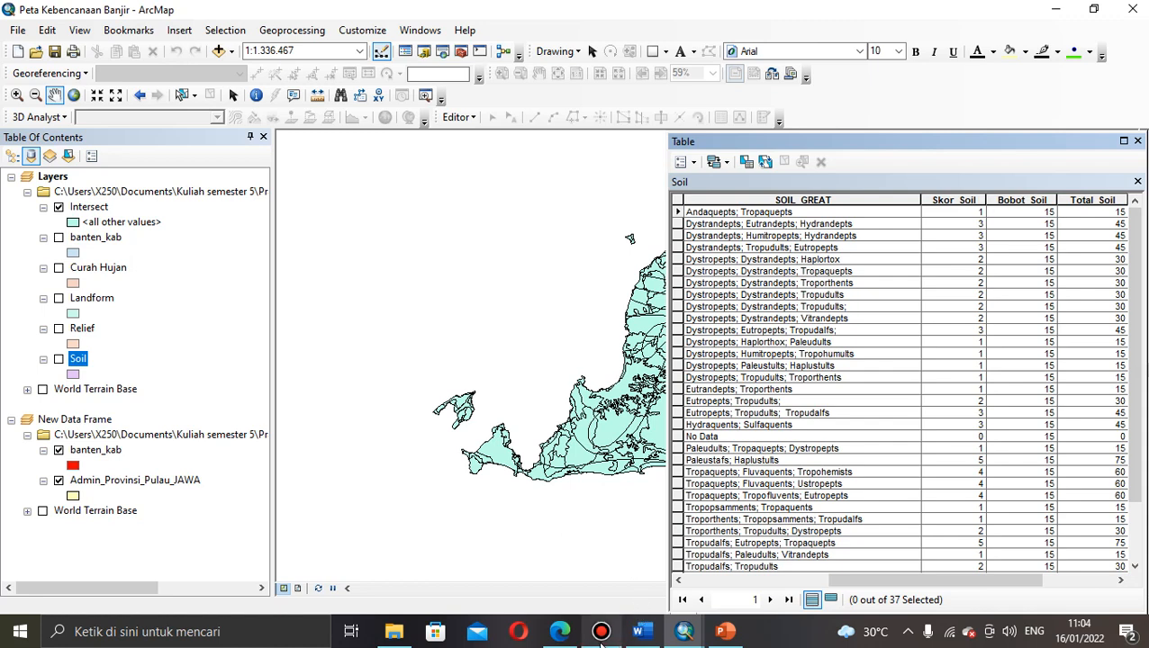
mouse_move(601, 642)
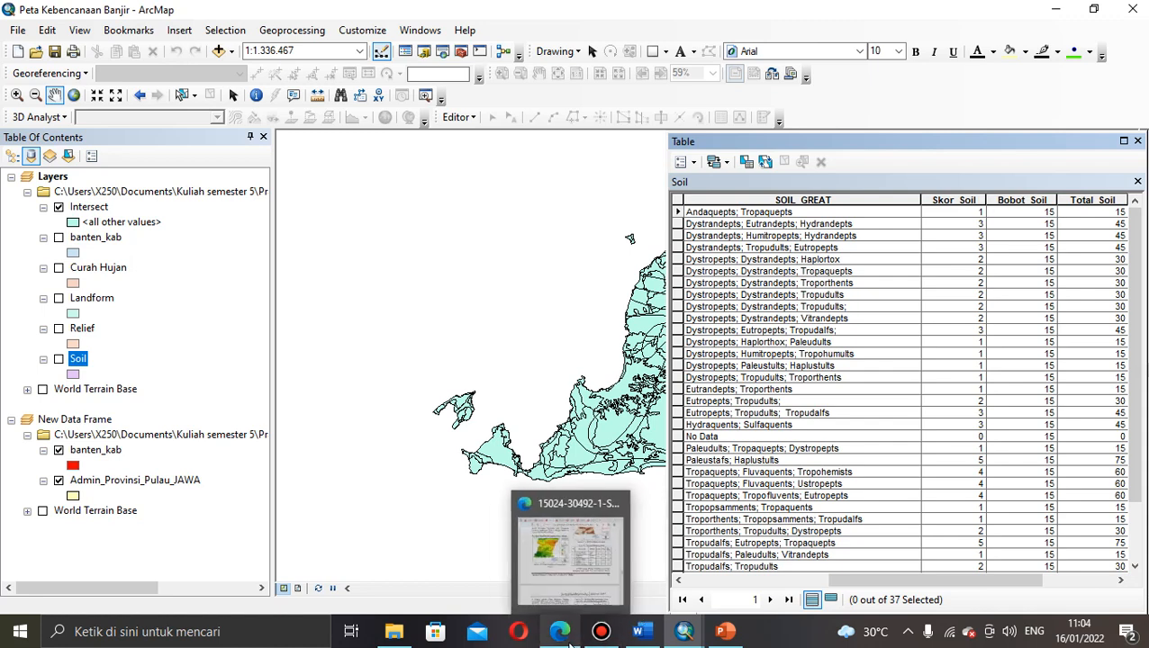
click(560, 632)
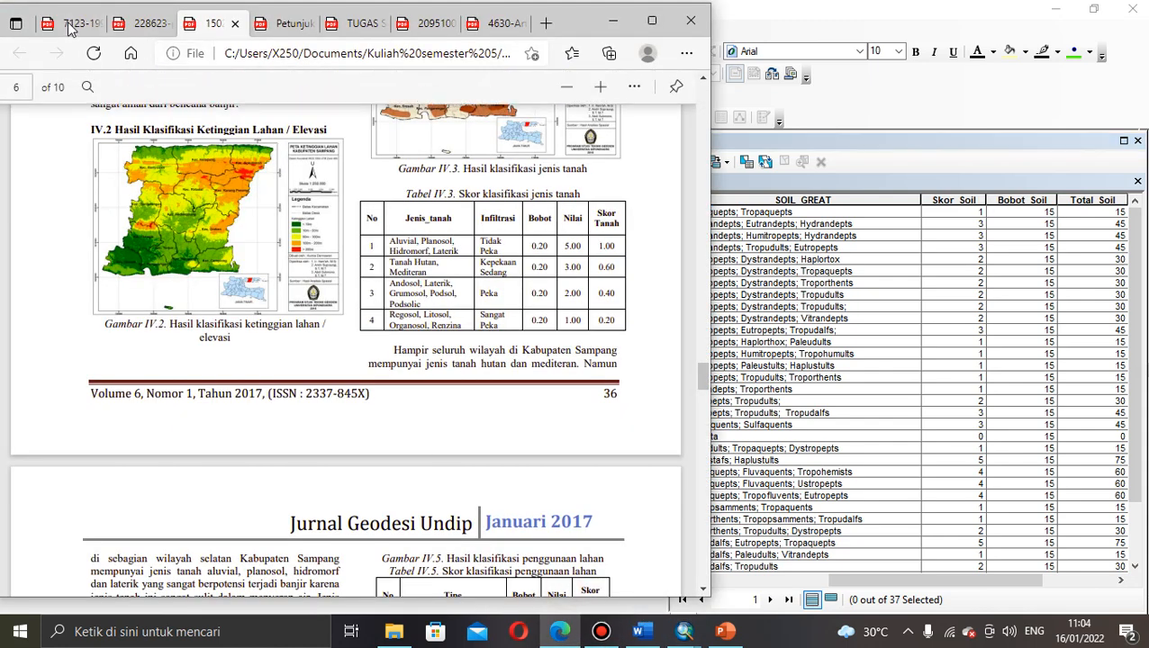
click(72, 23)
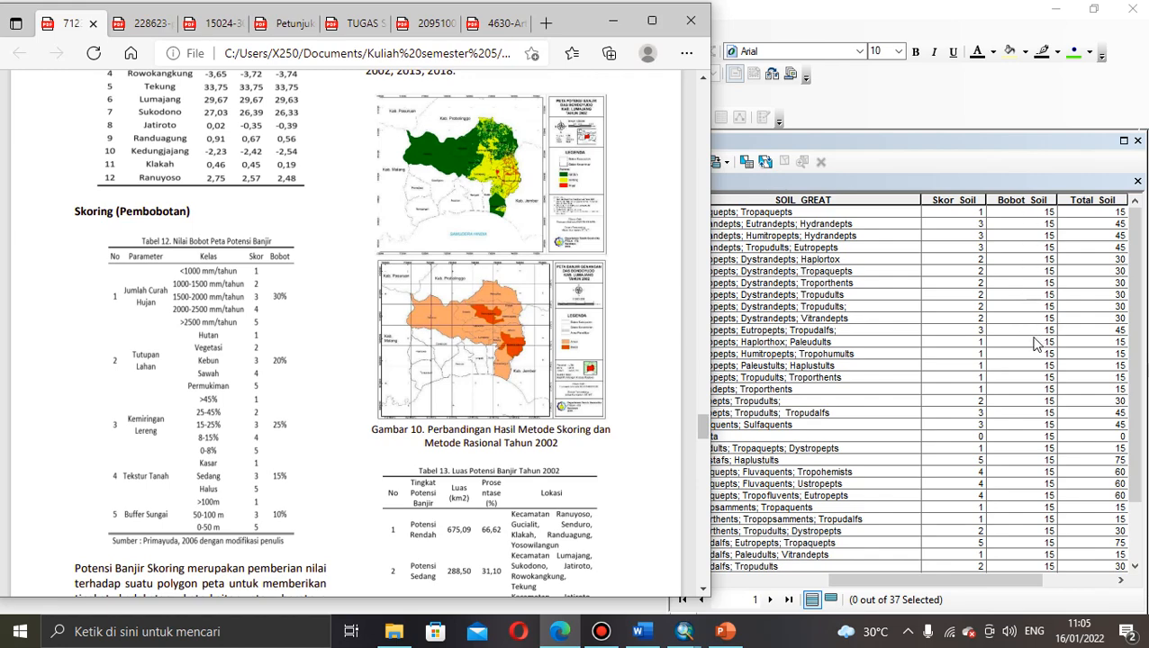
scroll(629, 90, down, 1)
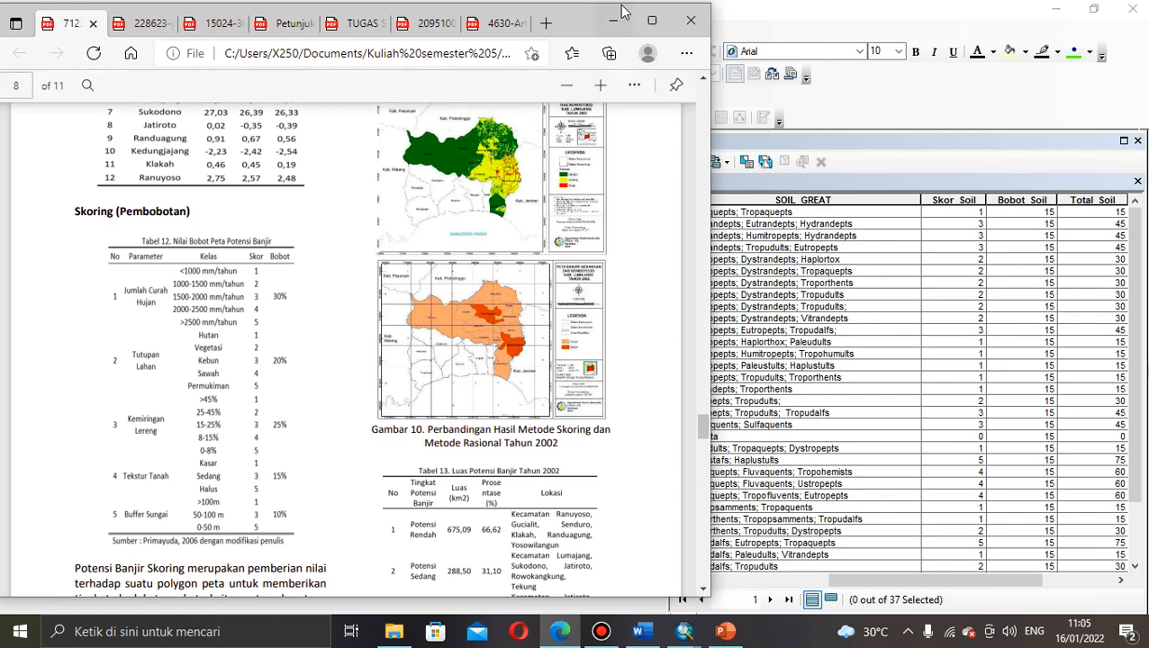
click(613, 20)
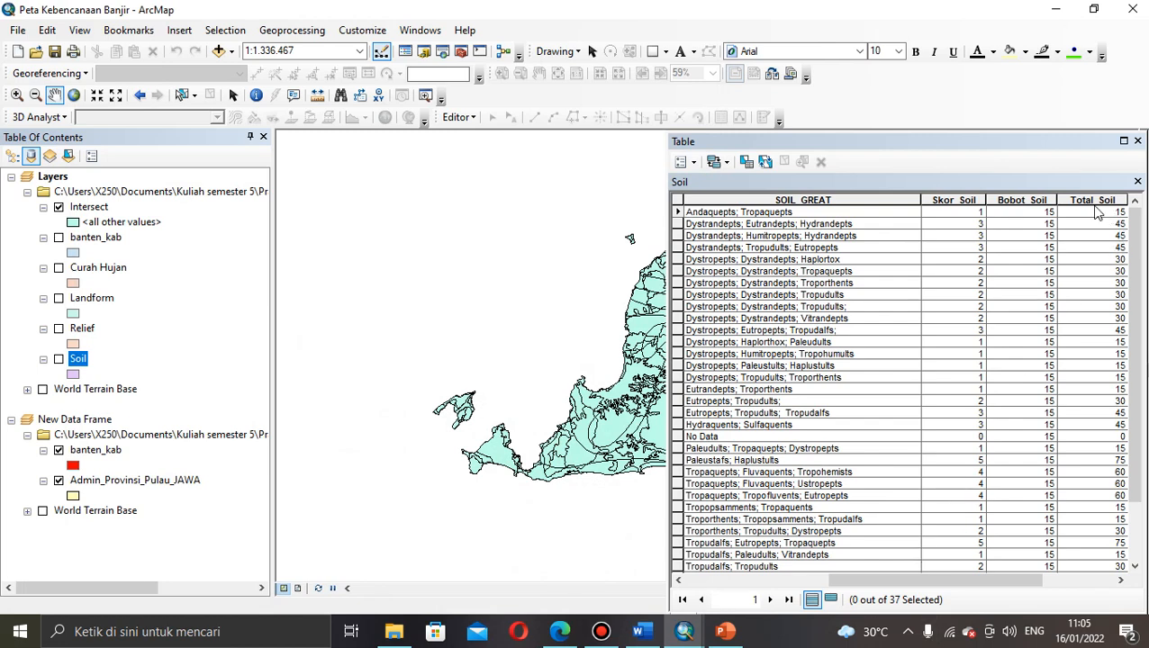
Step: Check the first row's Skor_Soil, Bobot_Soil and Total_Soil values, then close the Soil table
click(977, 213)
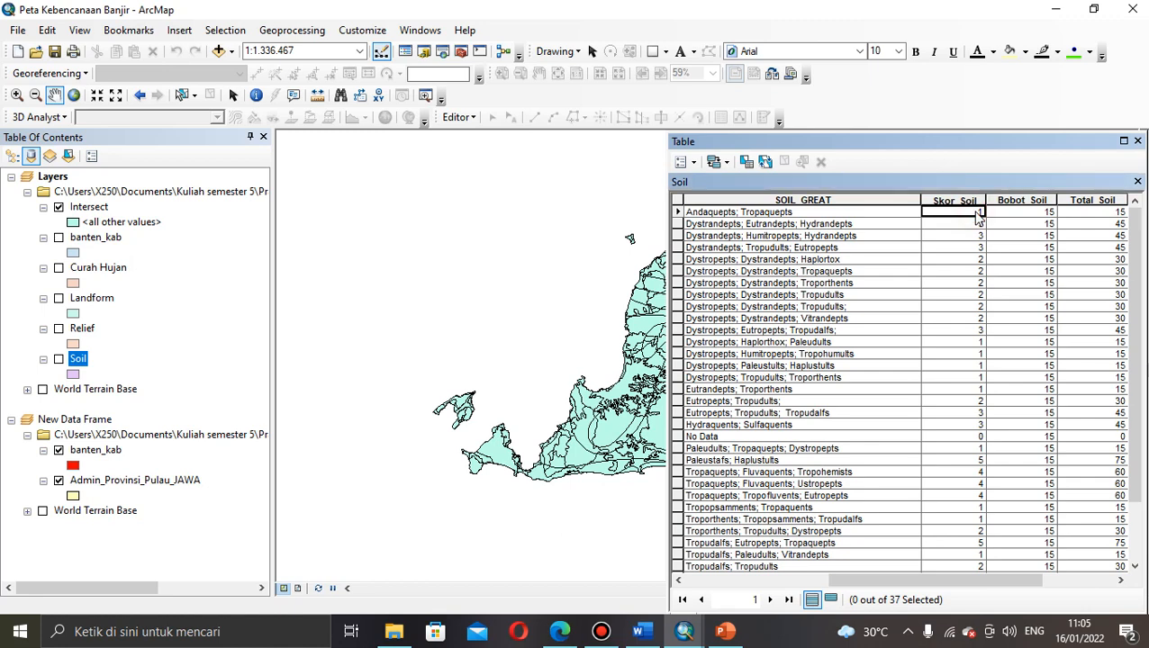
click(1029, 215)
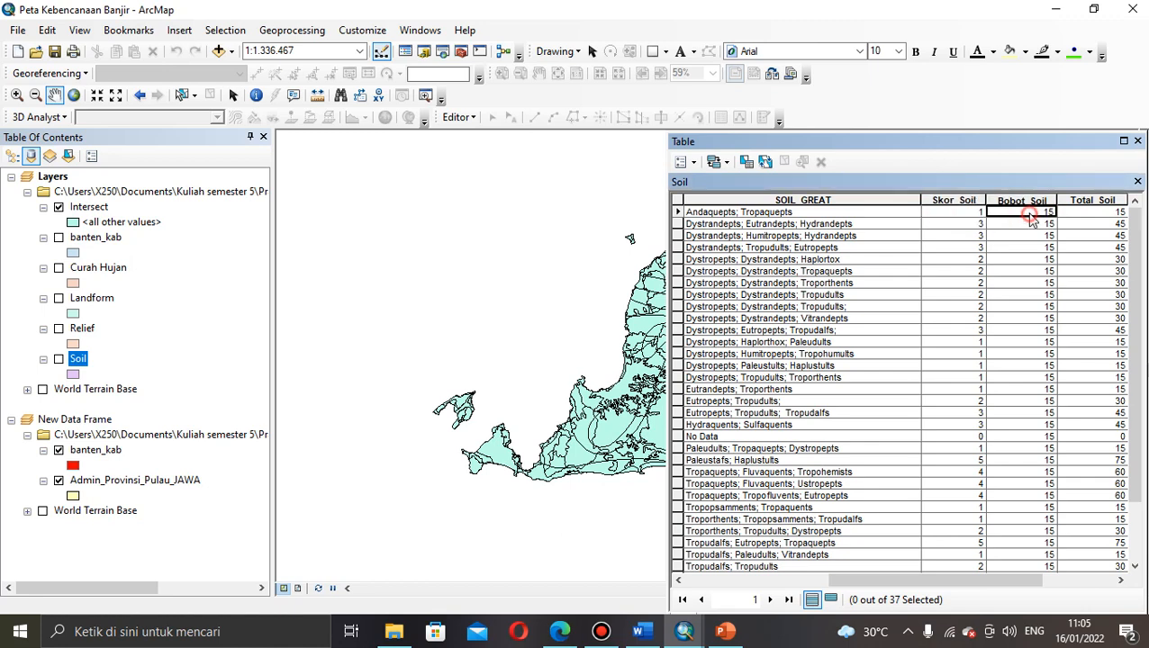
click(1113, 214)
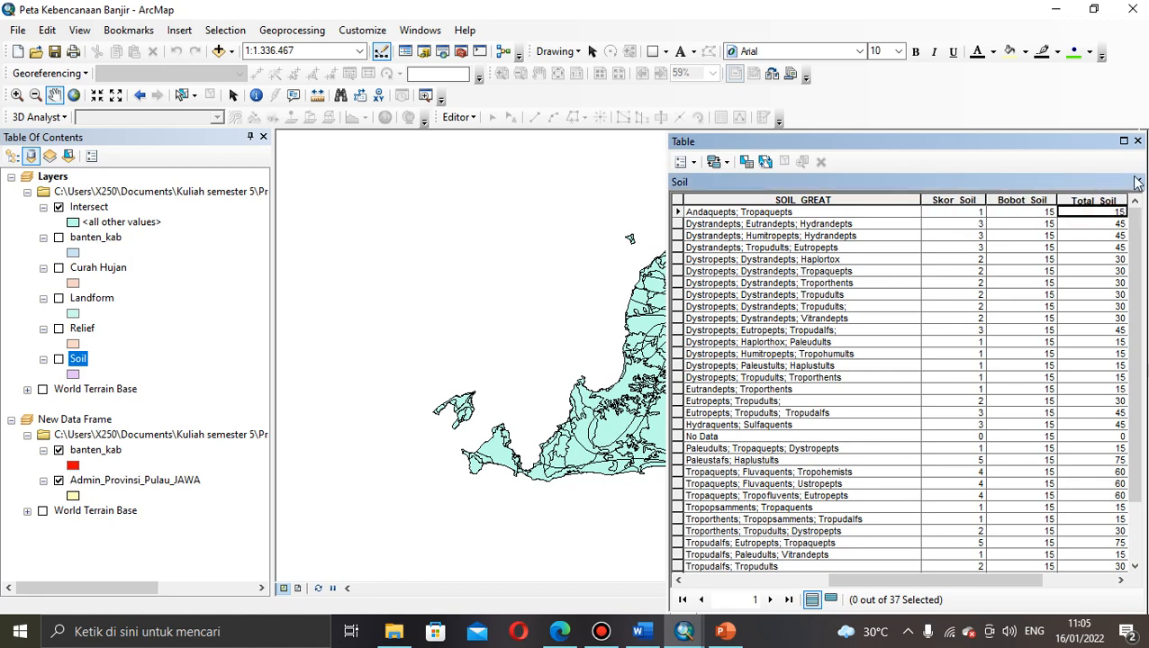
click(1137, 182)
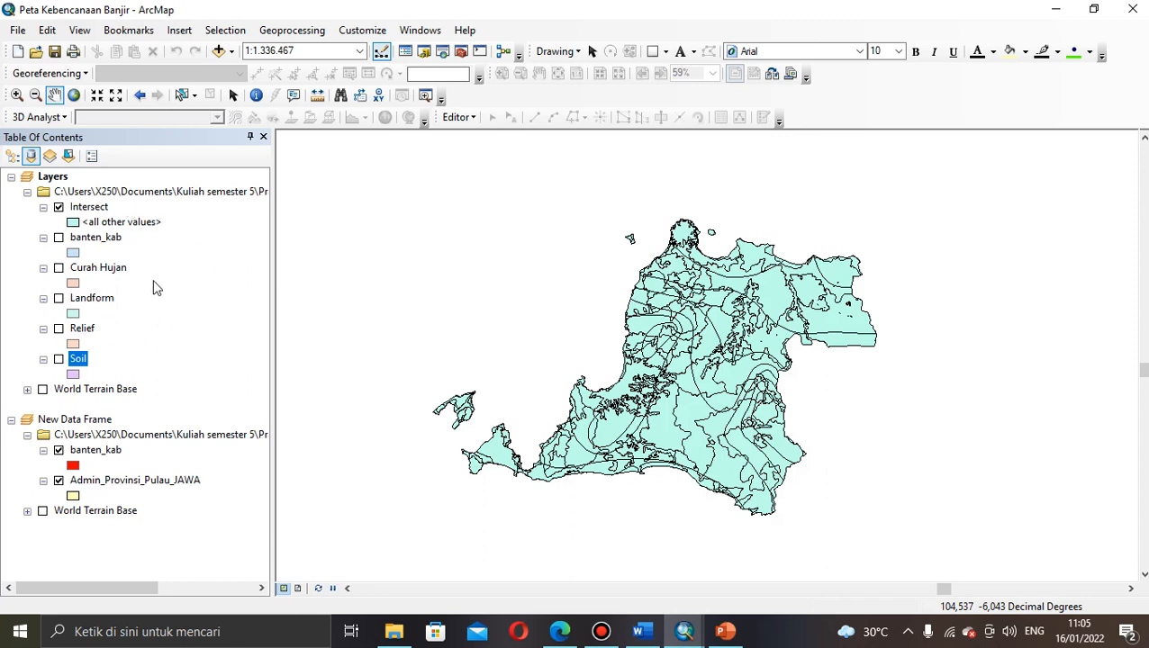
Step: Select the Intersect layer and open the Search panel to look up the Intersect tool
click(100, 209)
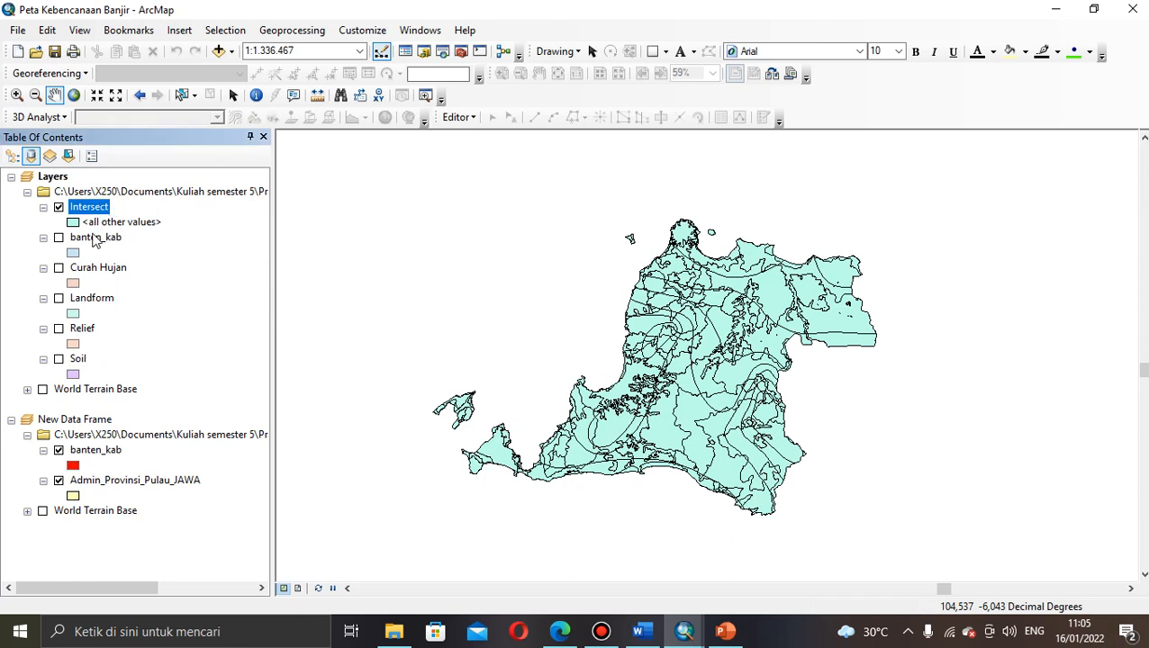
click(94, 237)
click(91, 209)
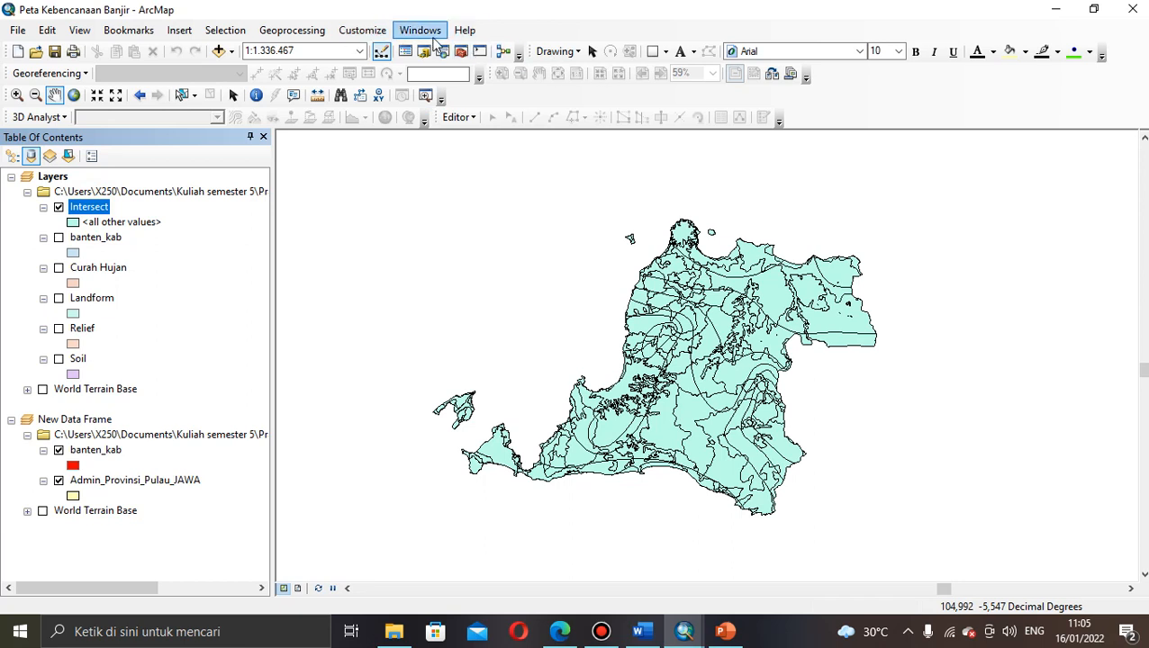
click(420, 31)
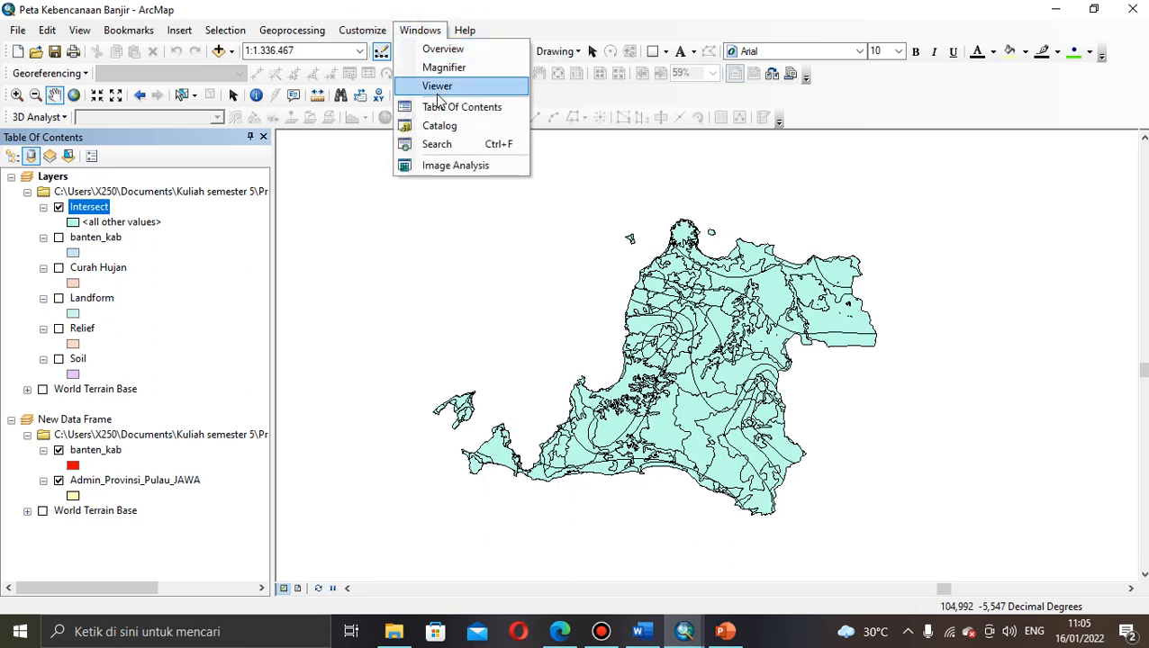
click(438, 144)
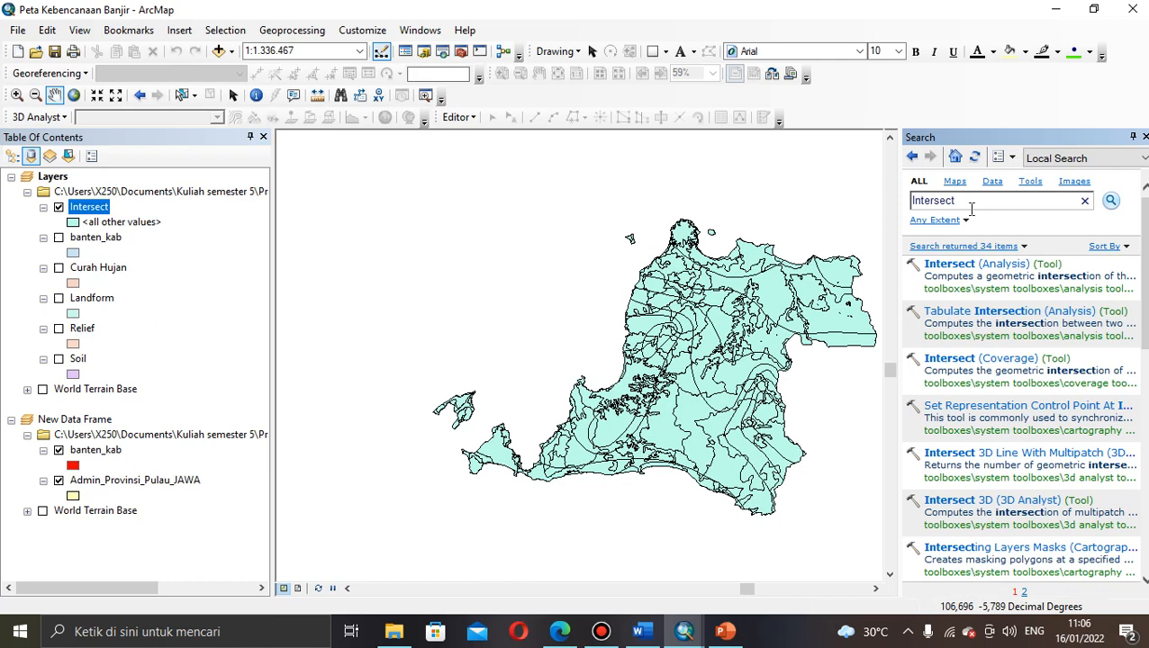
Step: Launch the Intersect (Analysis) tool with Curah Hujan as its first input layer
click(966, 263)
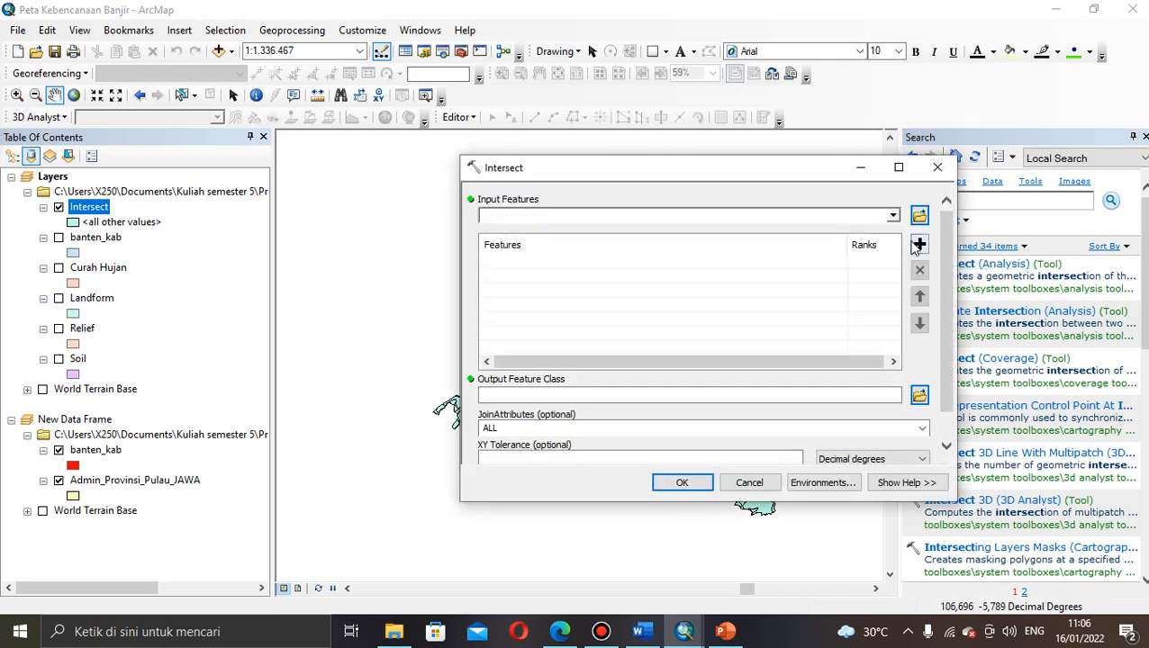
scroll(953, 276, down, 2)
scroll(951, 267, up, 2)
click(892, 215)
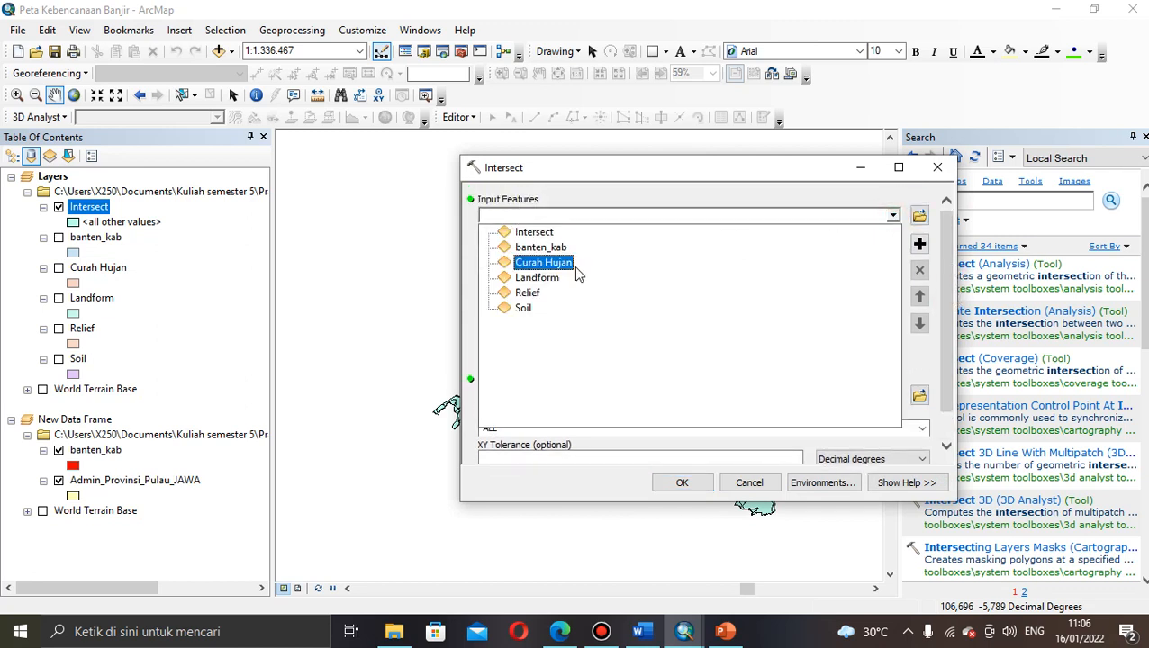
click(556, 256)
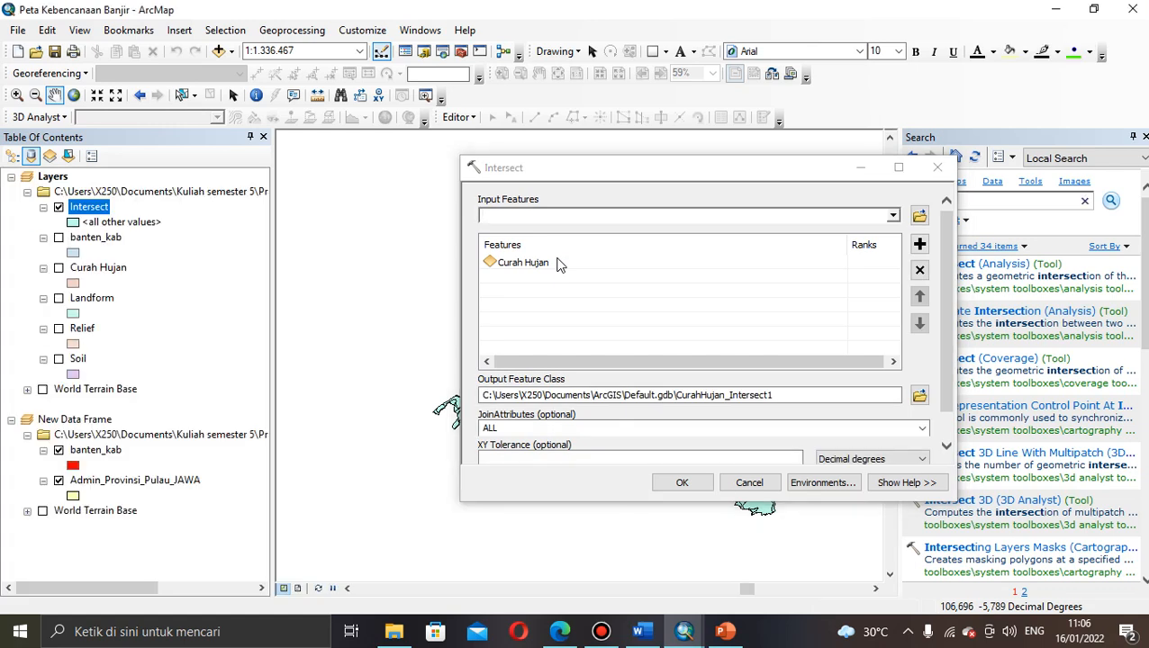
Step: Add Landform, Relief and Soil to the Intersect input features list
click(893, 215)
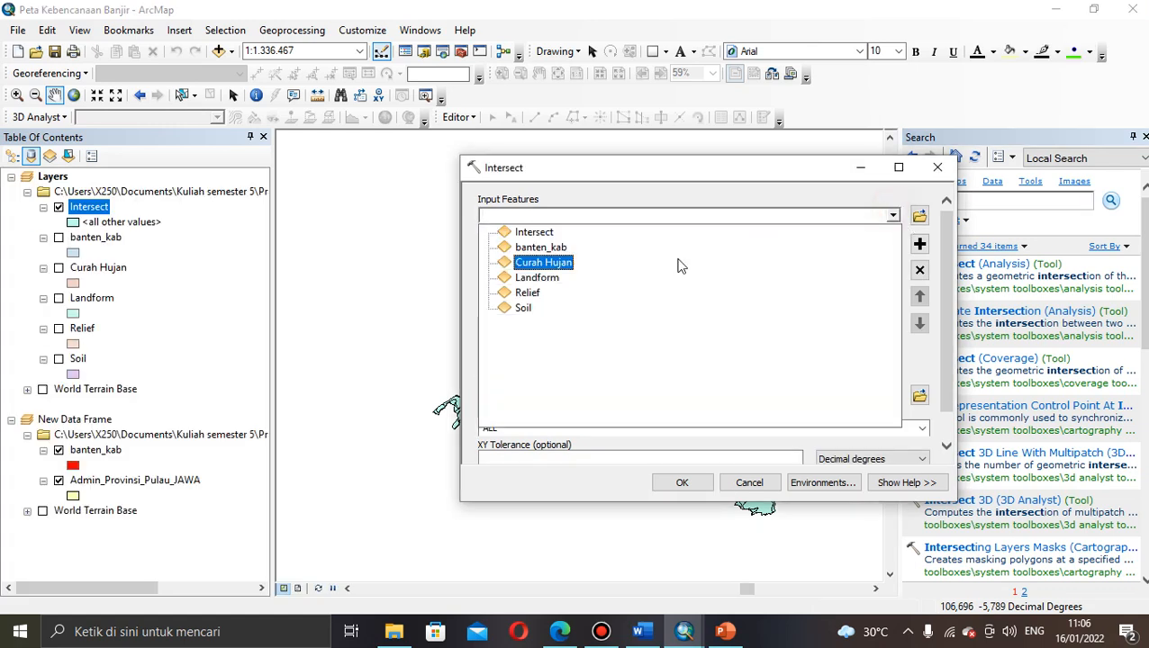
click(571, 281)
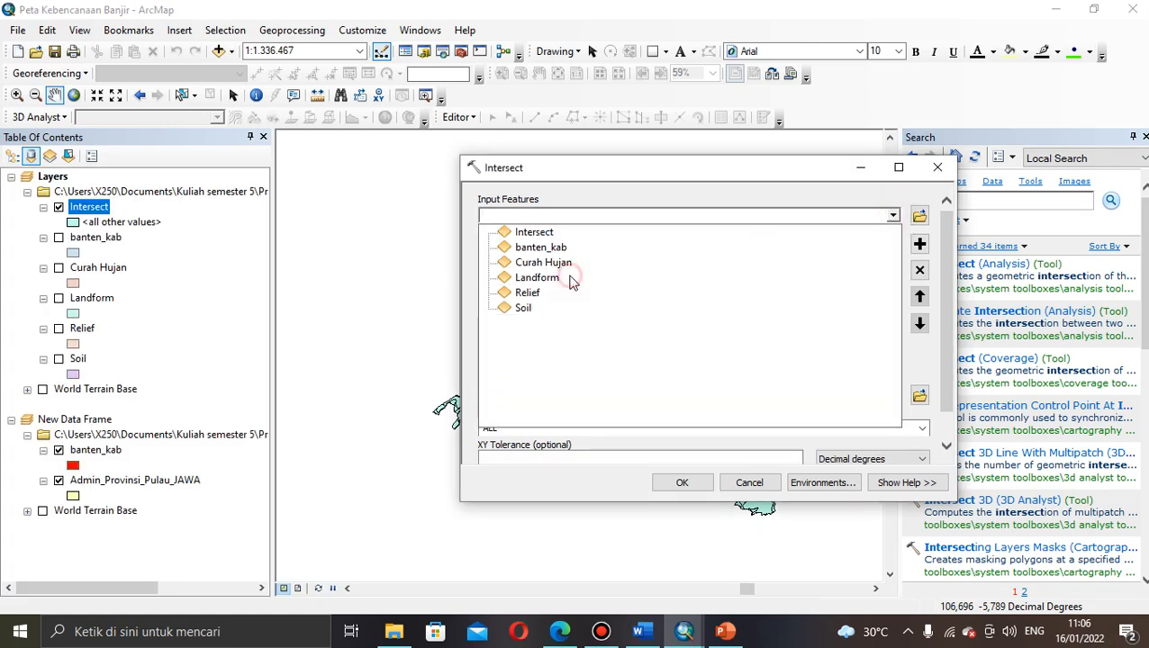
click(893, 215)
click(556, 293)
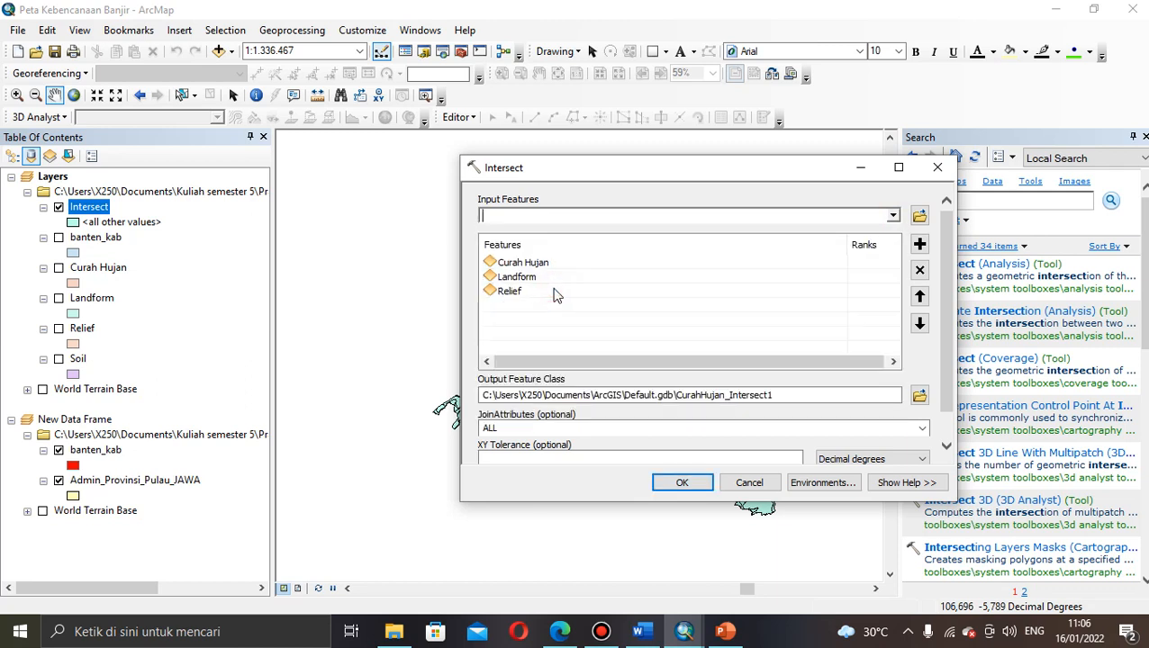
click(894, 217)
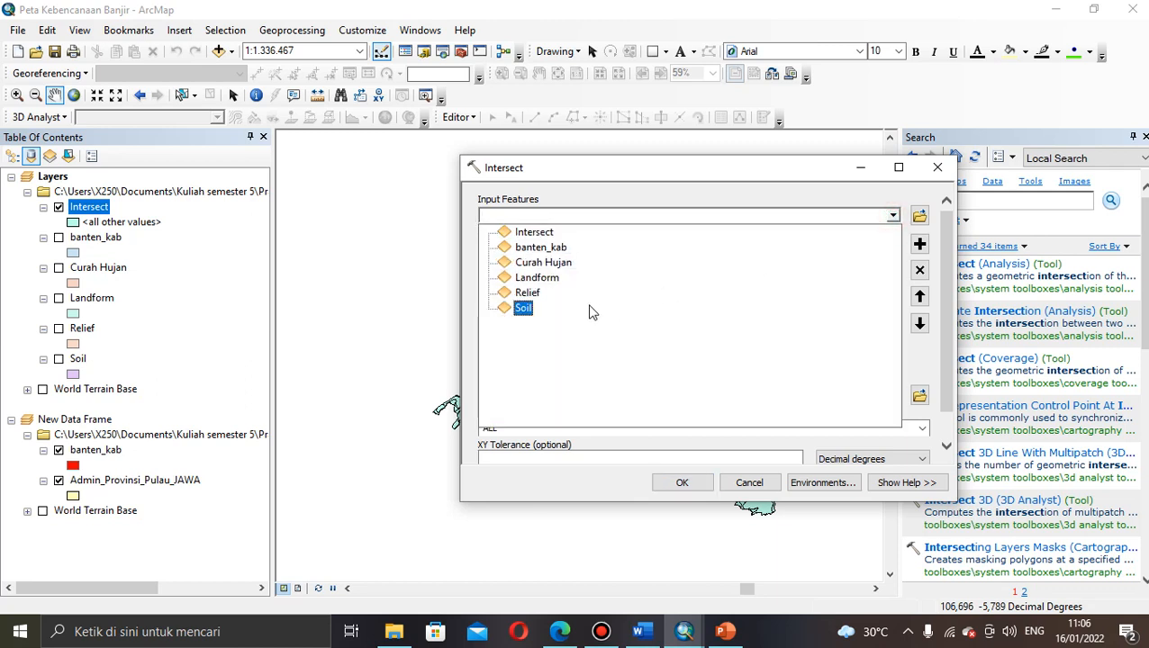
click(591, 310)
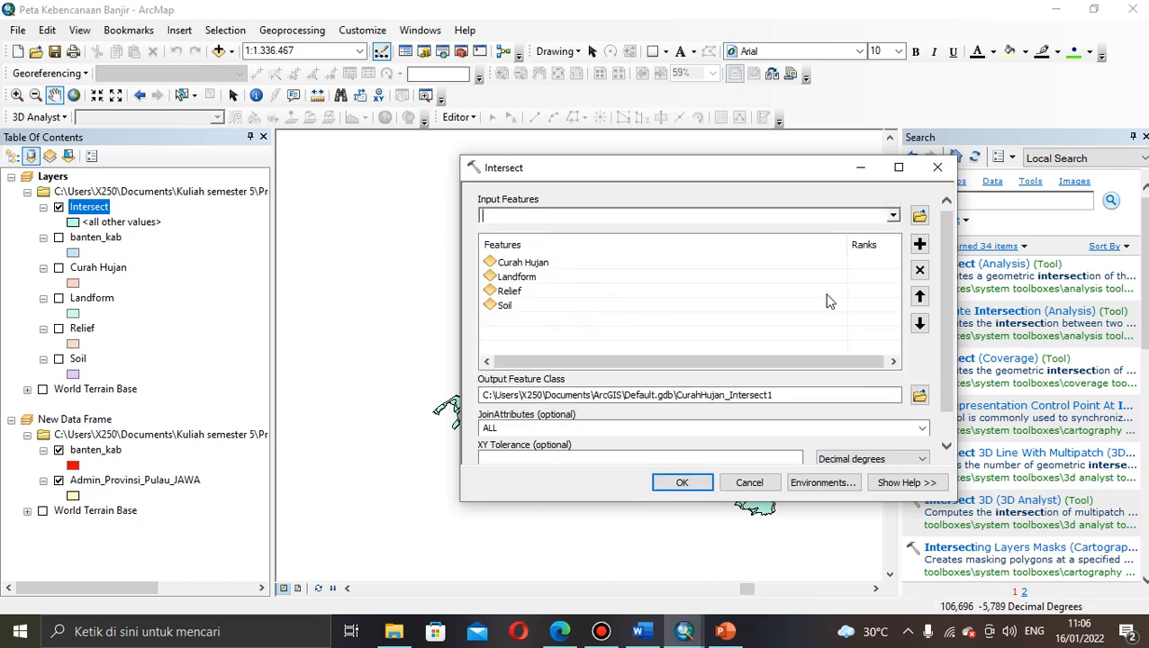
mouse_move(950, 315)
mouse_down()
mouse_move(950, 335)
mouse_move(948, 302)
mouse_up()
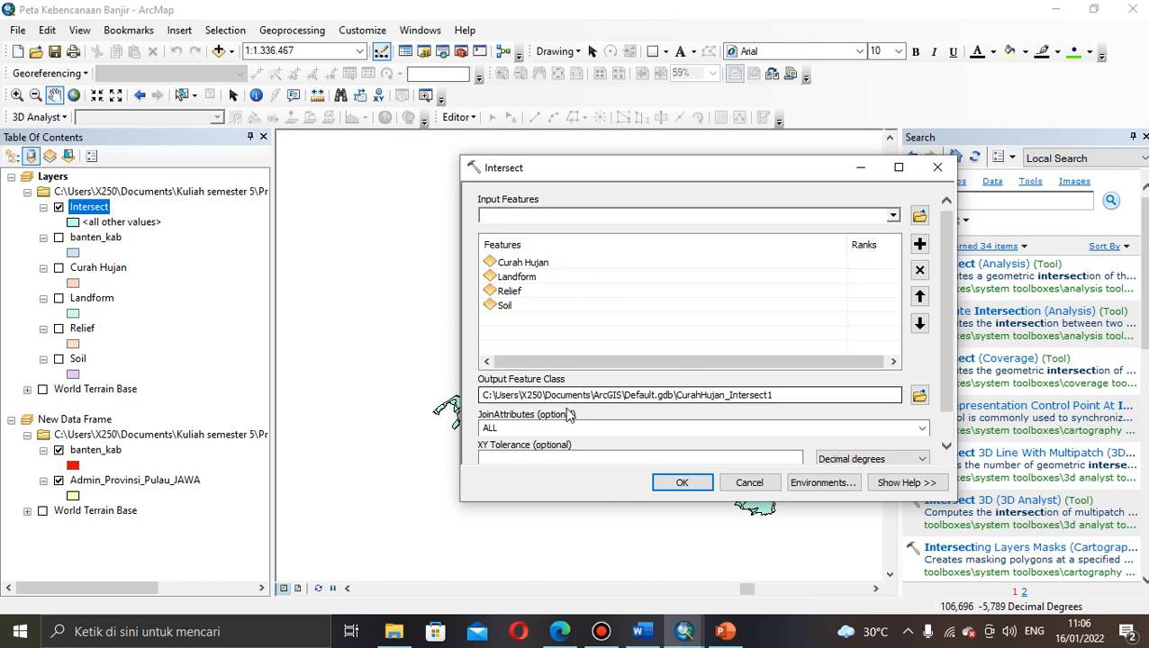
click(803, 394)
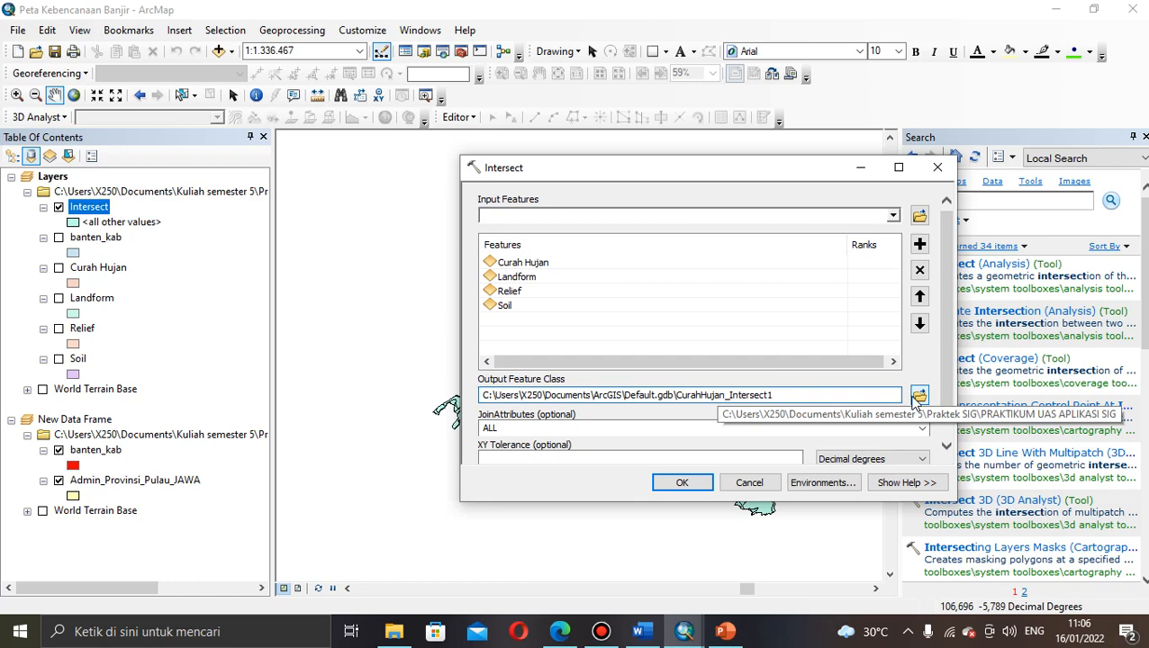
Step: Save the Intersect output as Intersect2 in the practicum folder and run the four-layer intersection
click(915, 399)
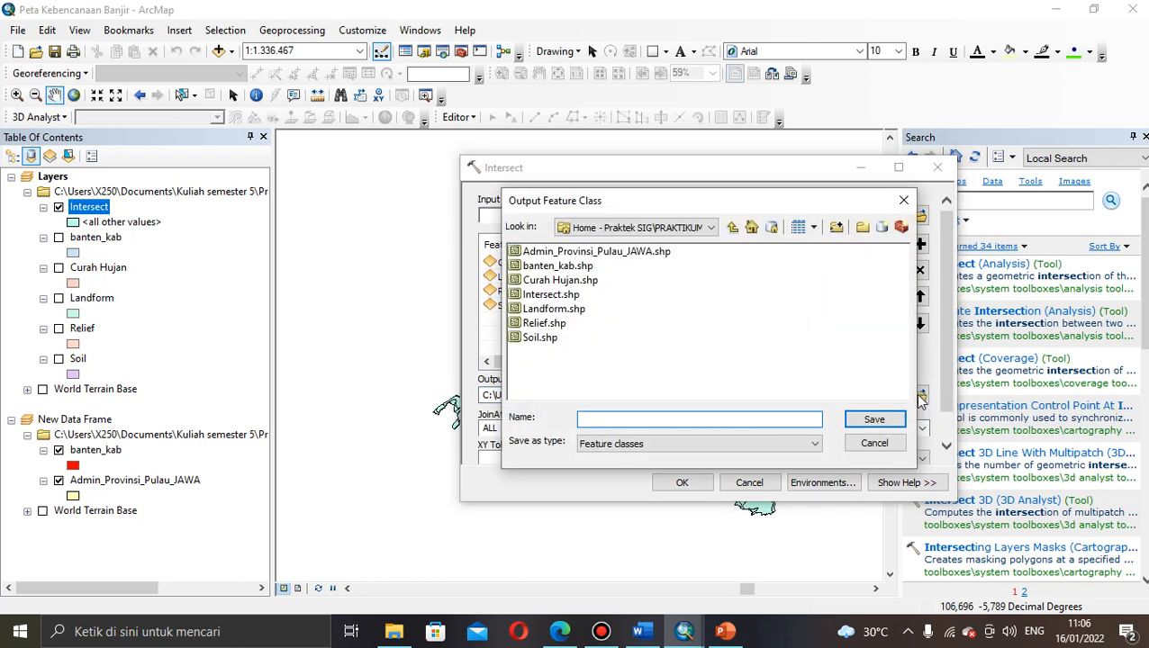
click(905, 202)
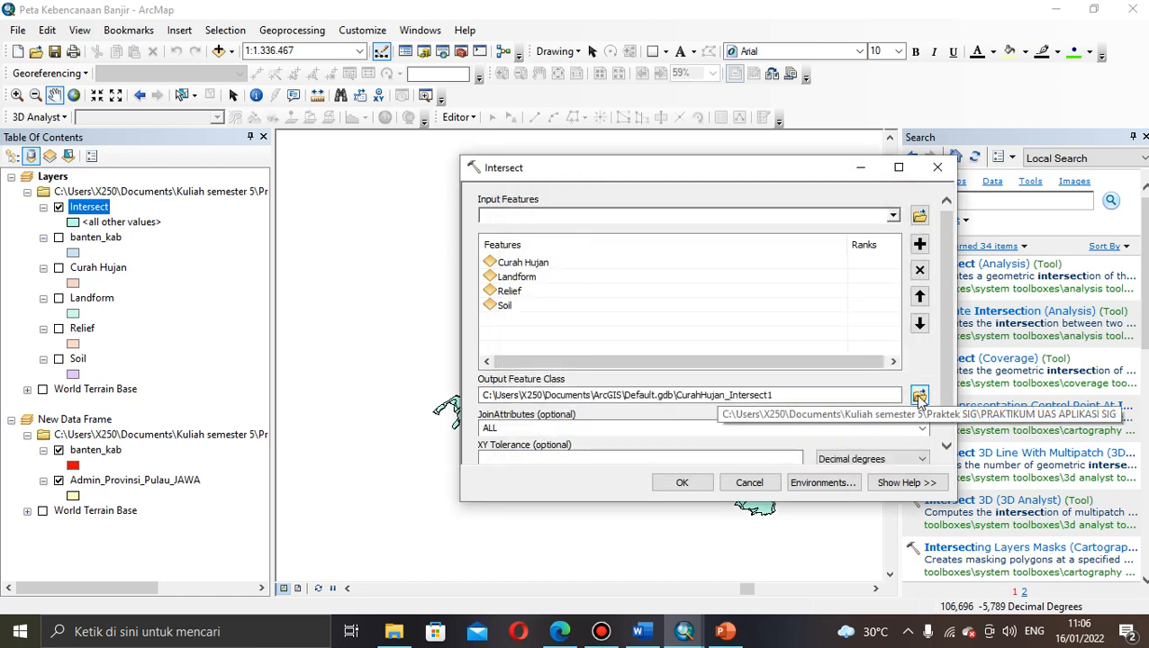
click(920, 399)
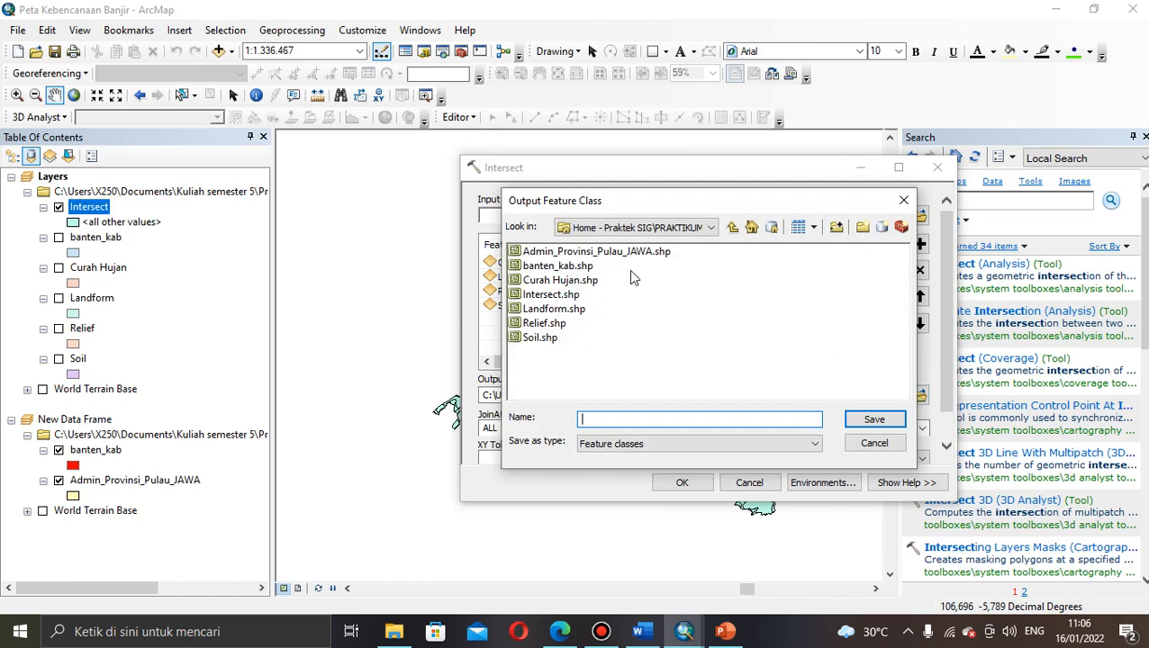
click(604, 416)
text(Intersect2)
click(870, 421)
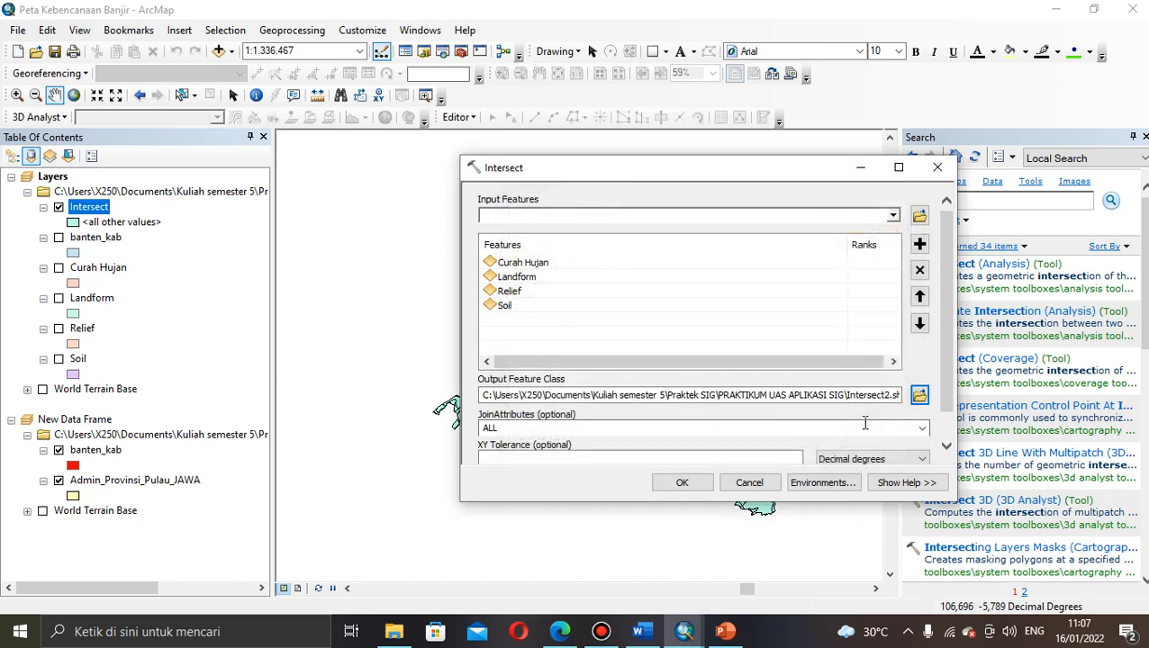
drag(943, 370, 943, 396)
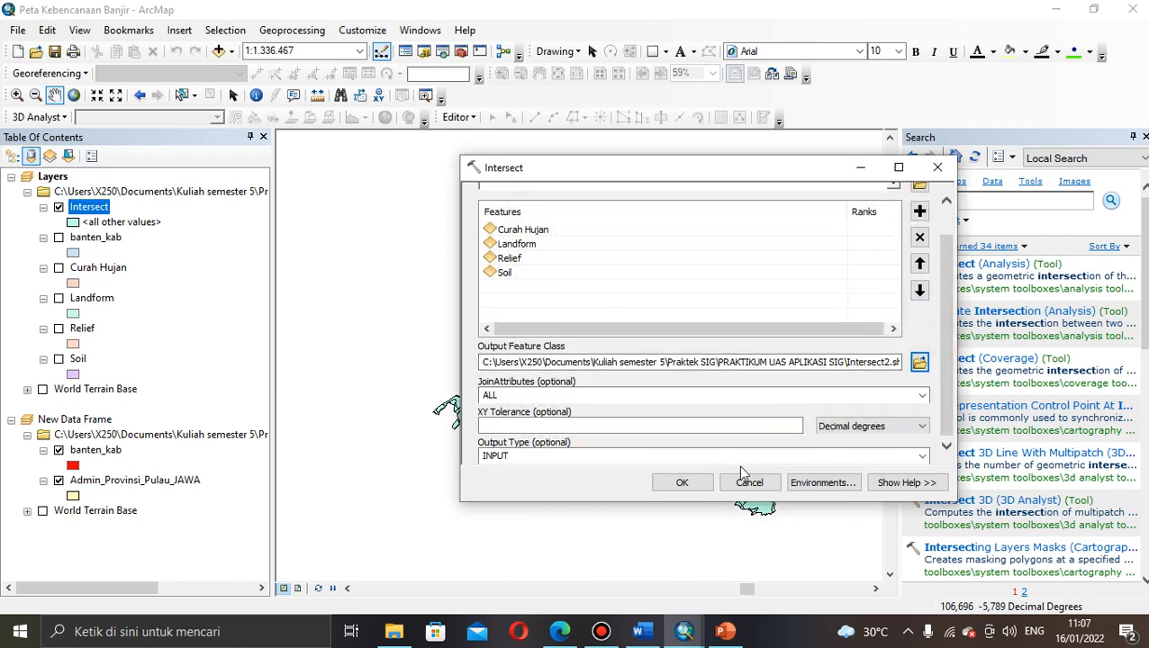
click(685, 482)
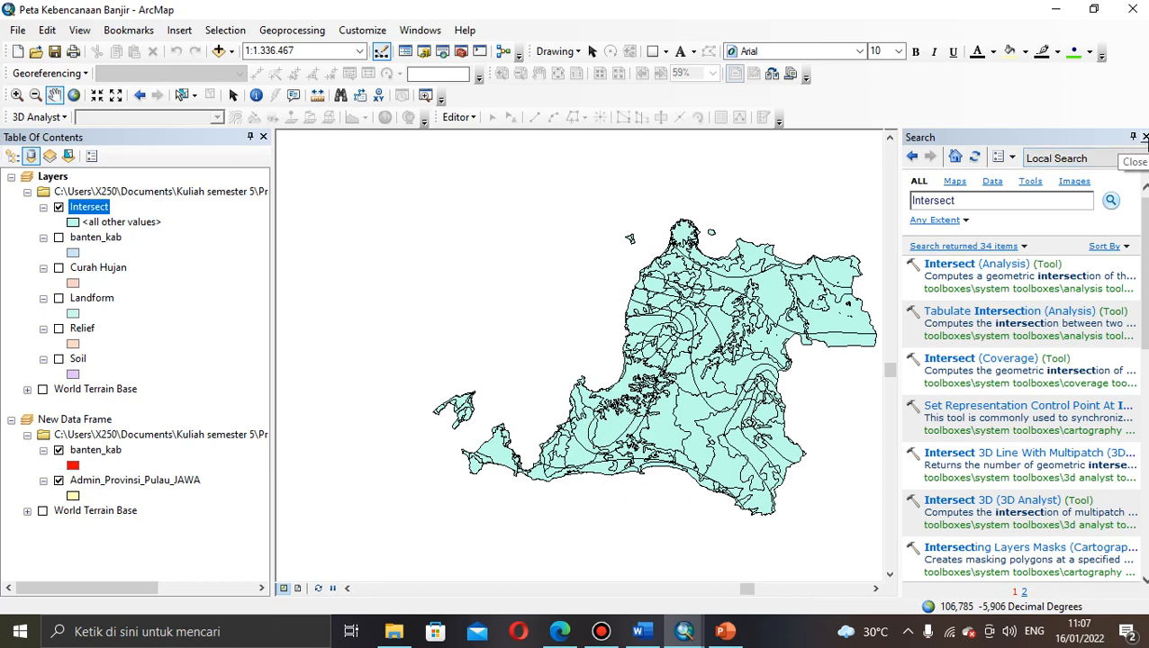
Step: Close the Search window to widen the map view
click(1145, 137)
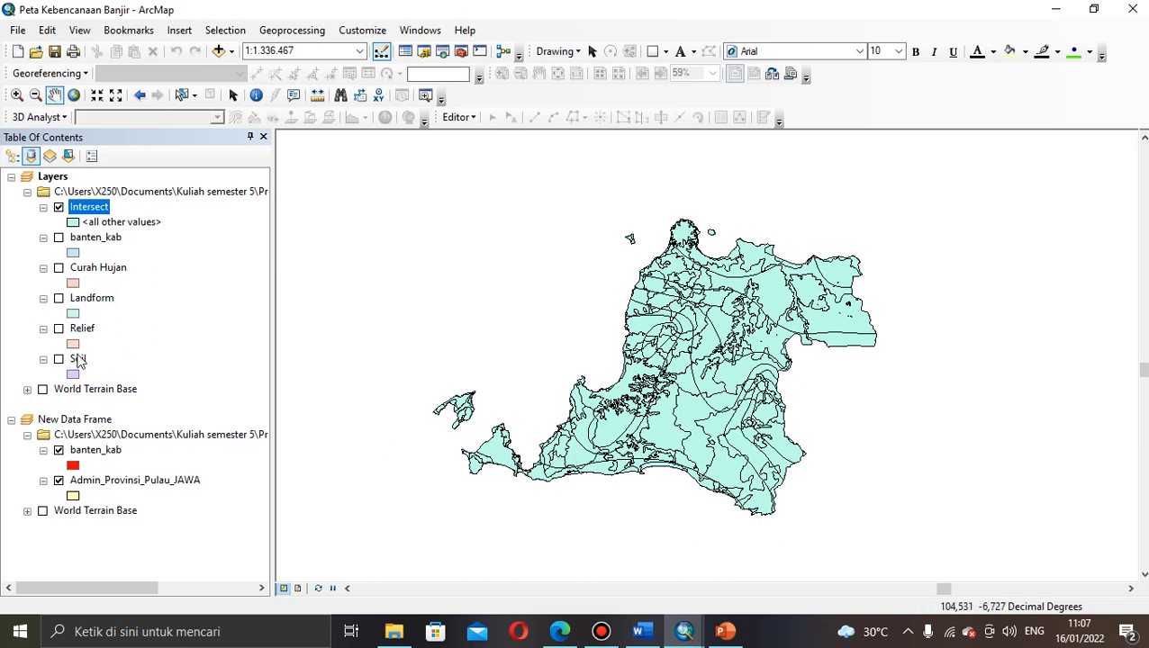
click(101, 239)
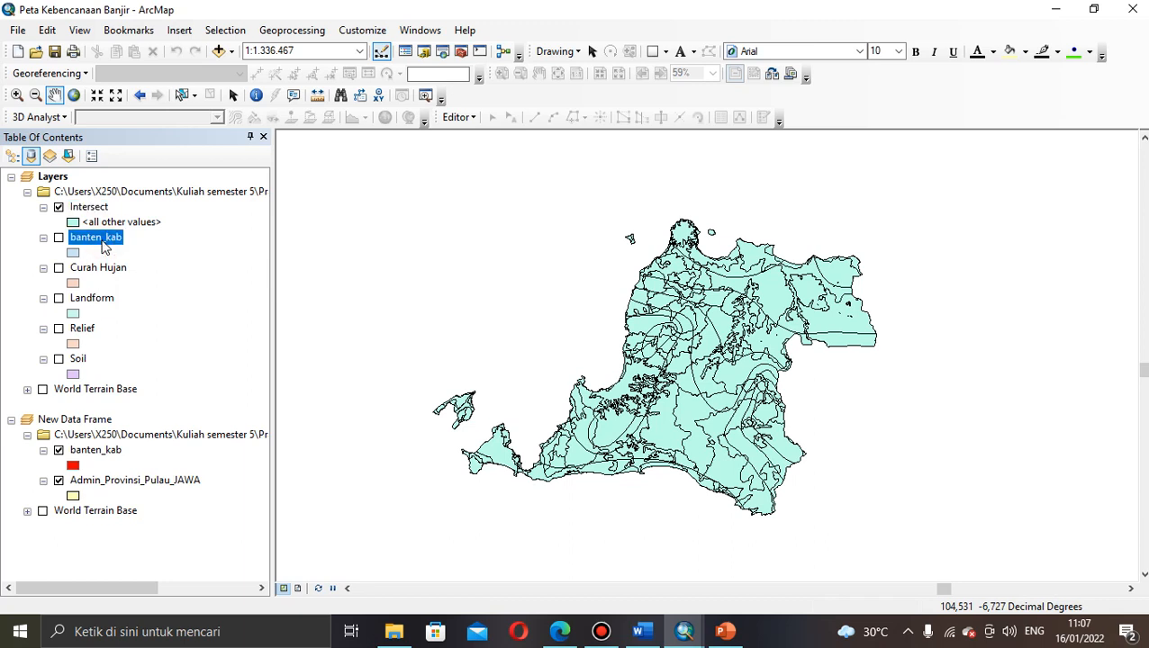
click(101, 238)
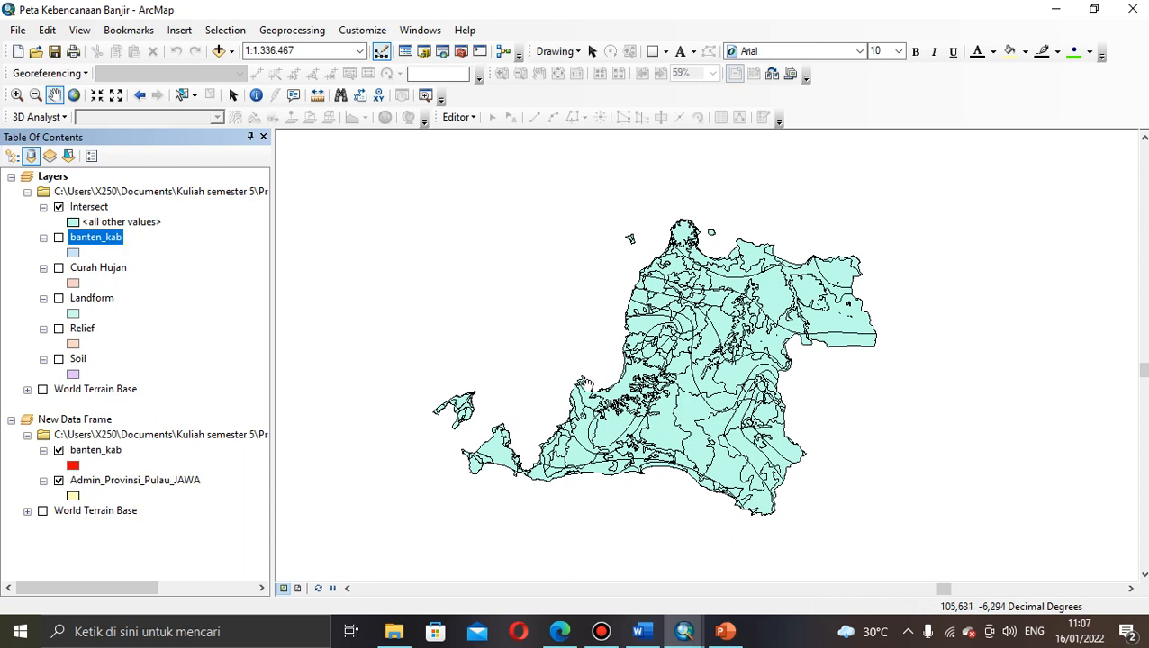
click(1142, 372)
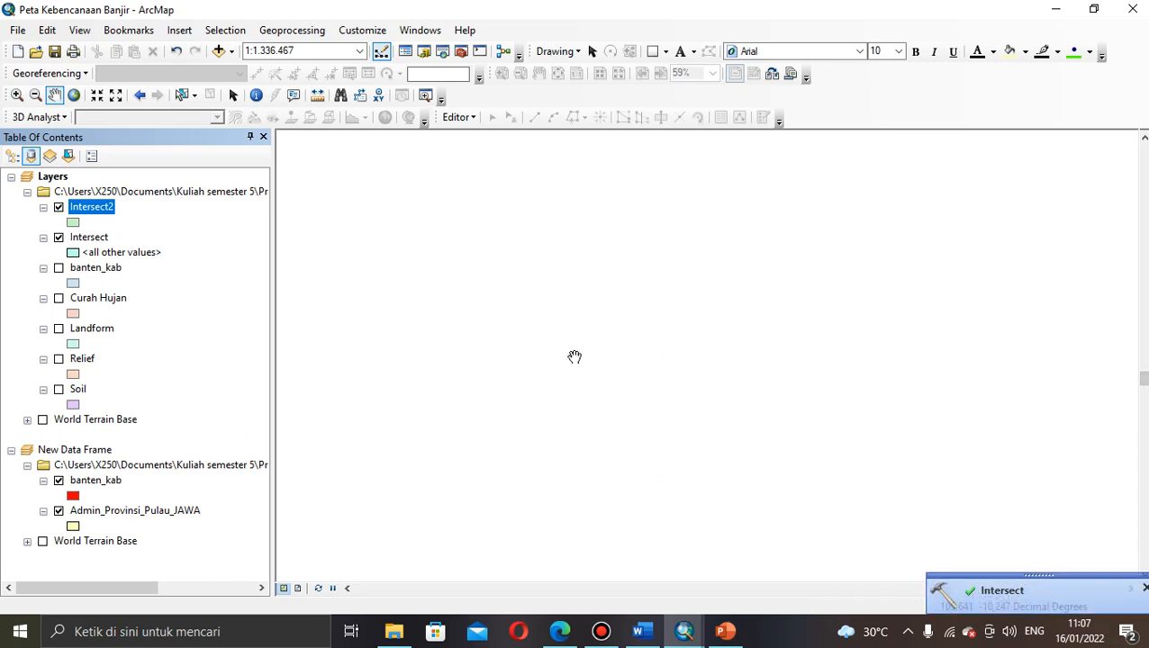
Step: Toggle the Intersect and Intersect2 layers off and on, then zoom to the Intersect2 layer
click(58, 237)
click(60, 208)
click(59, 237)
click(58, 207)
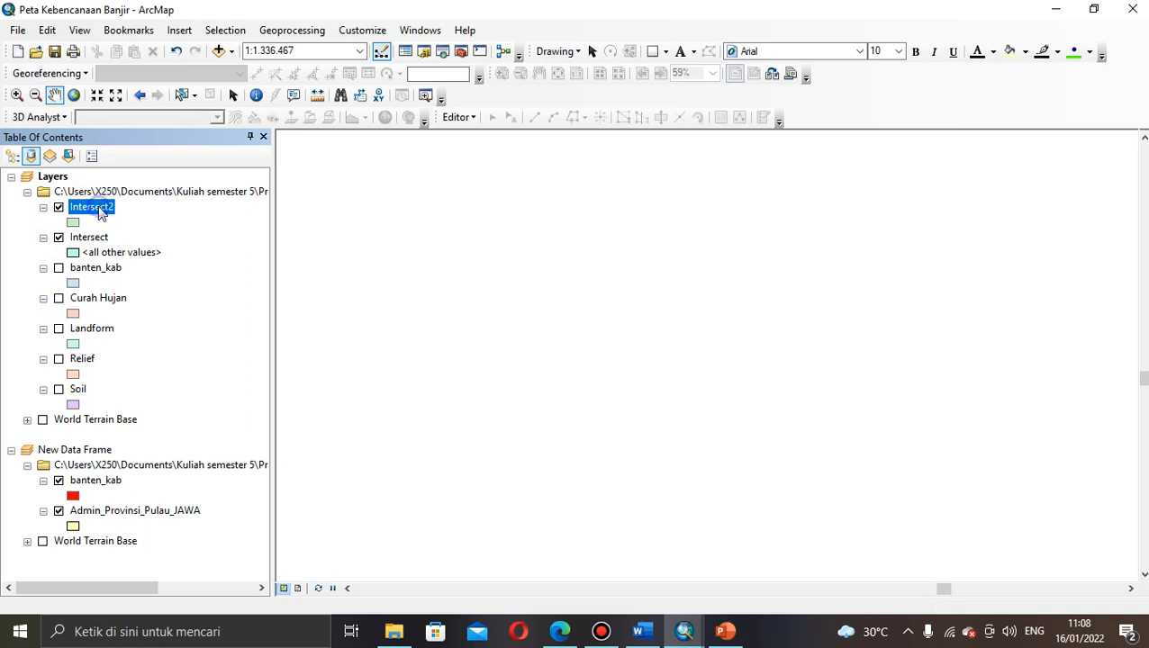
right_click(101, 209)
click(134, 298)
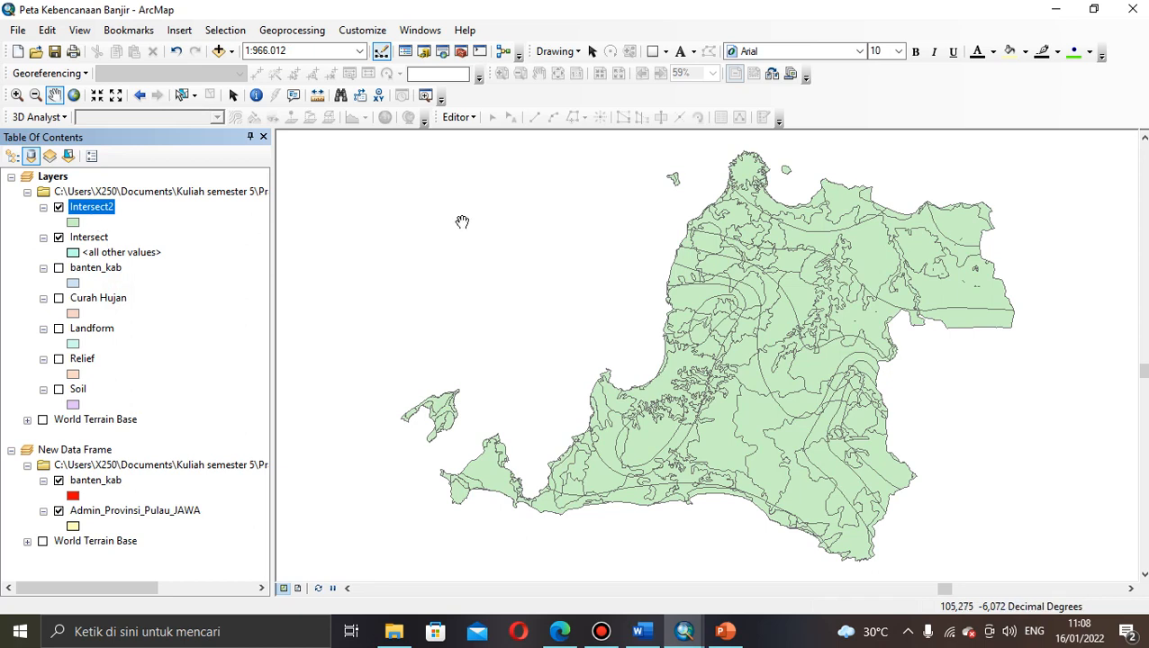
Step: Pan the map until Banten's Intersect2 layer sits centred in the view
drag(761, 317, 725, 314)
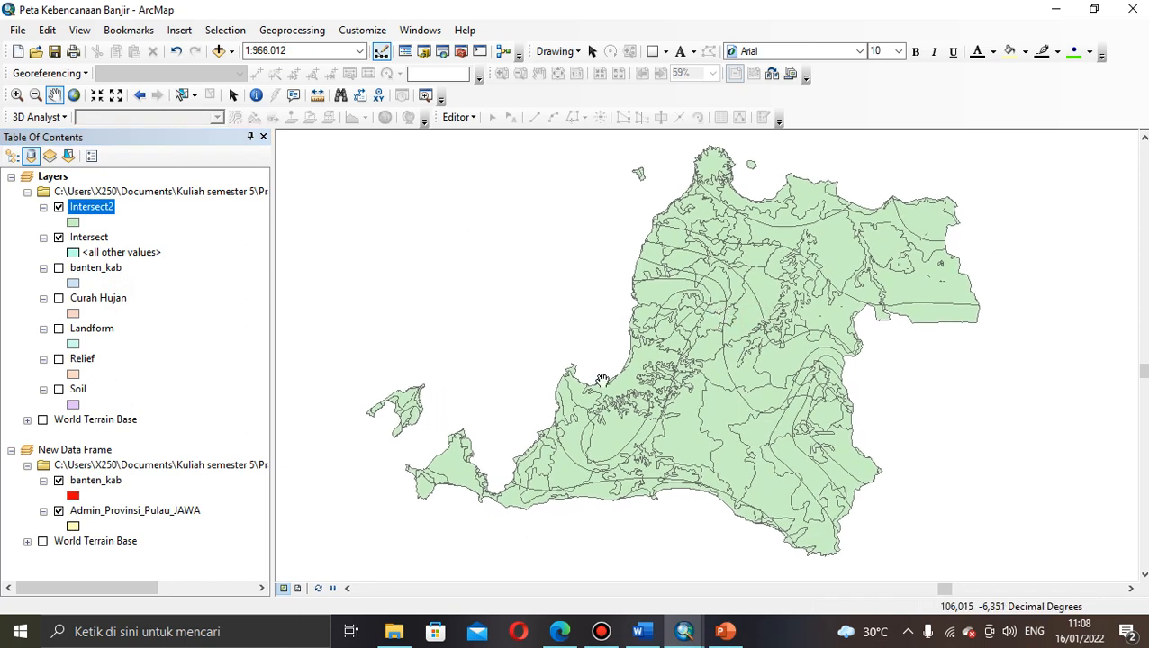
right_click(91, 212)
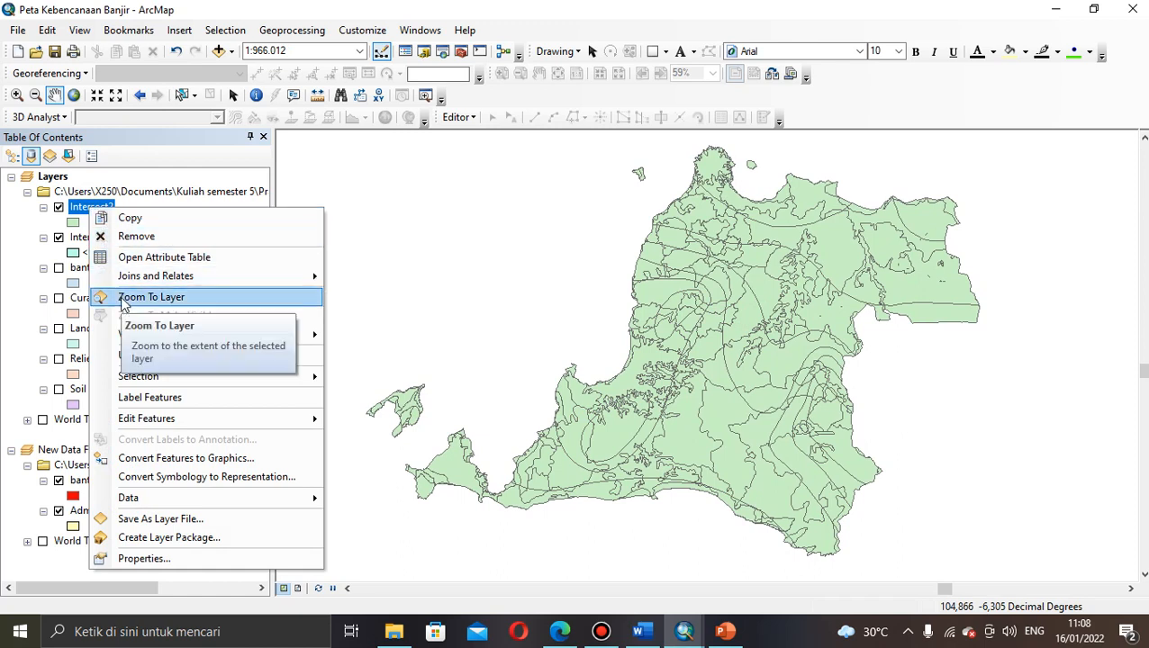
click(444, 166)
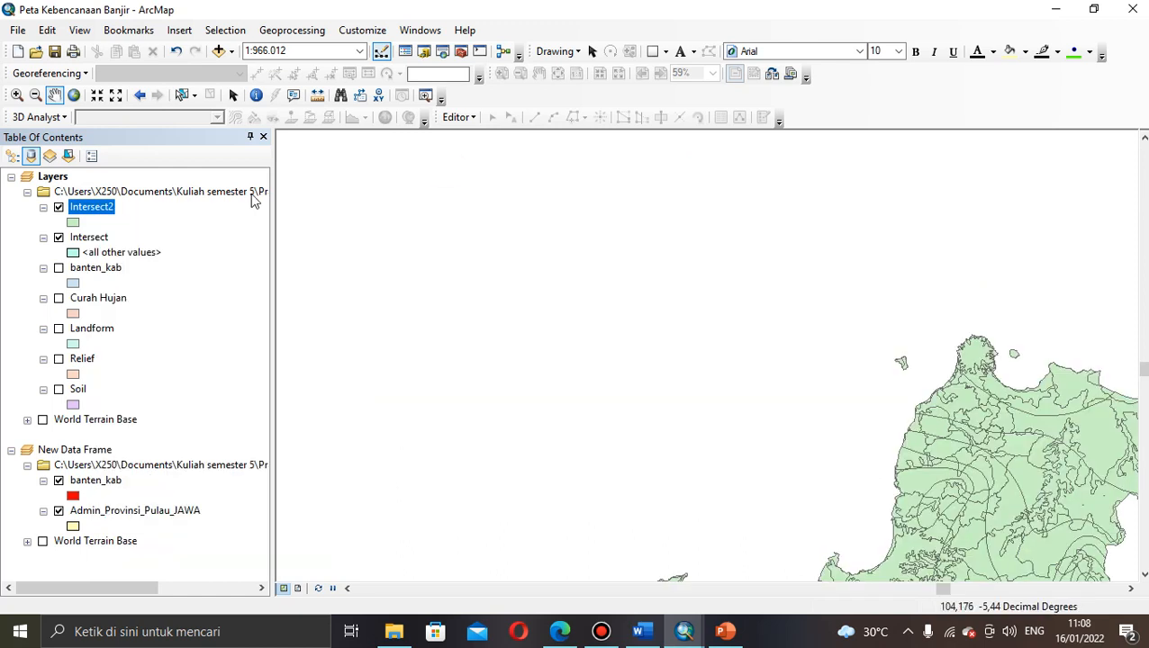
drag(993, 496, 743, 328)
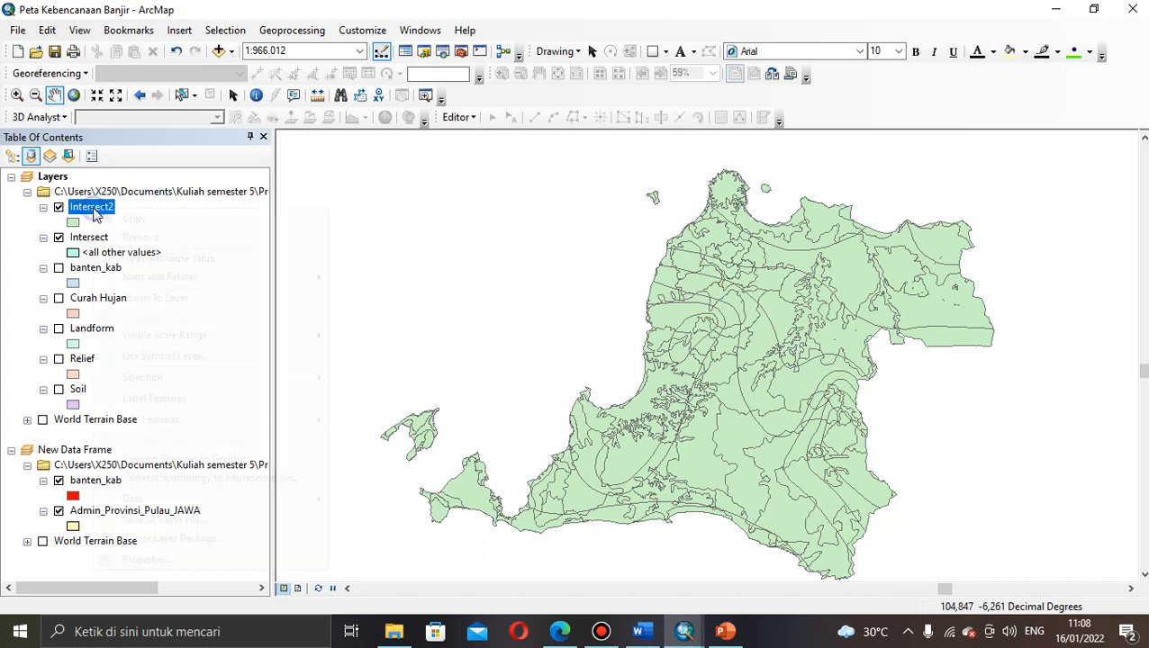
Step: Open the Intersect2 attribute table and scroll to the Skor_Soil, Bobot_Soil and Total_Soil columns
right_click(95, 212)
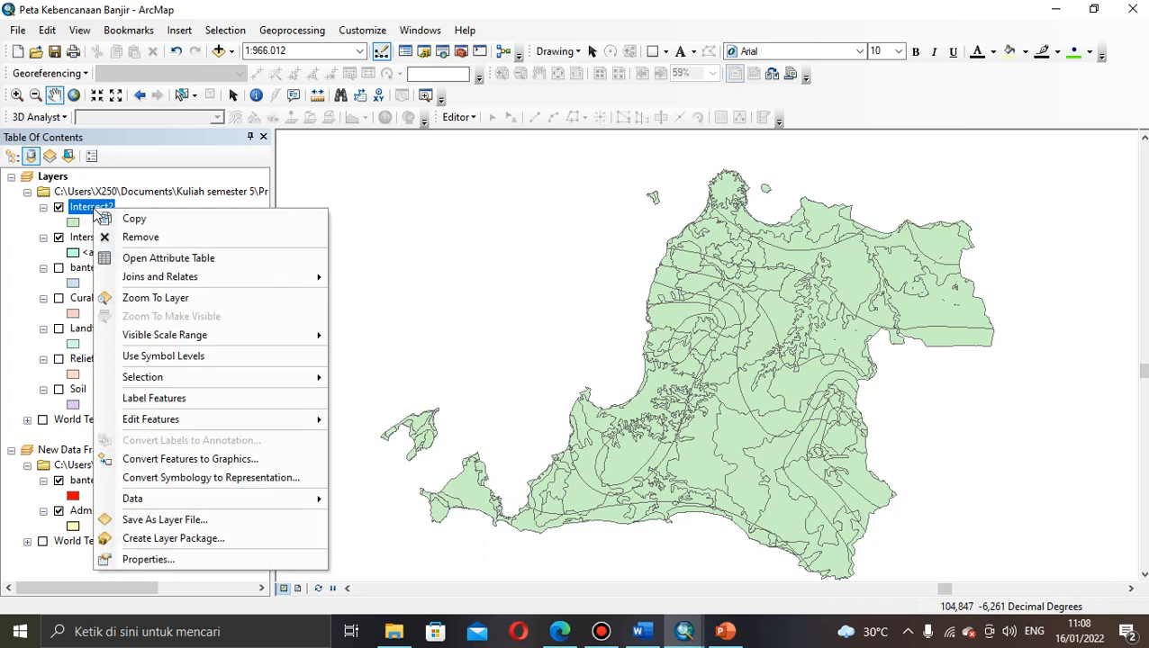
click(128, 260)
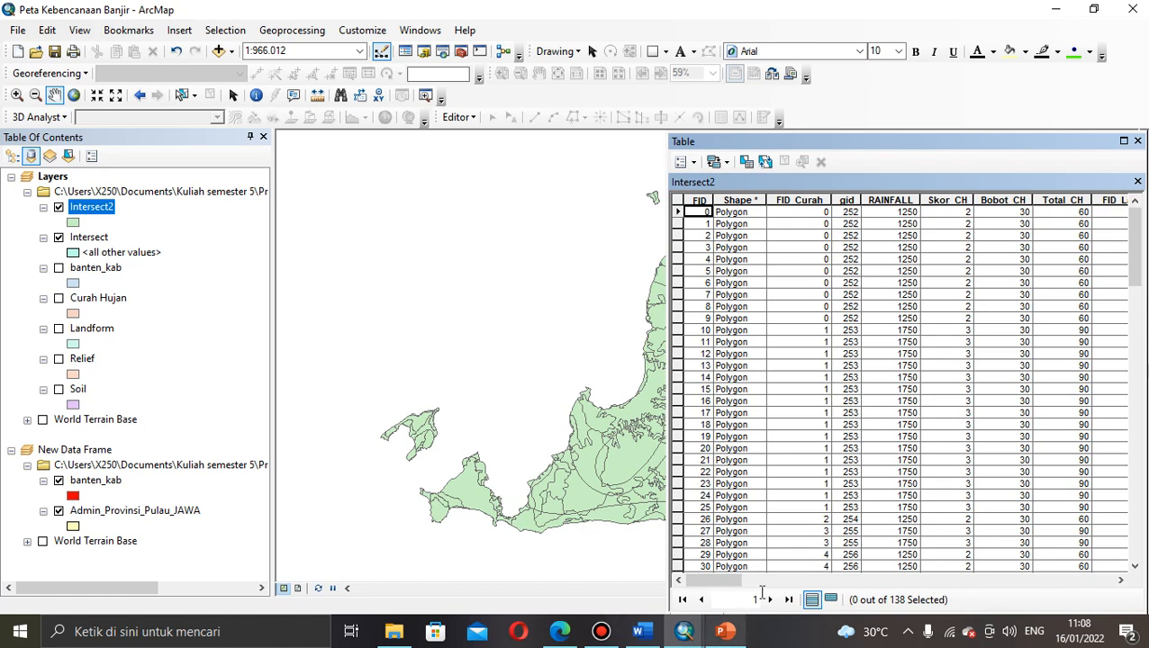
drag(921, 142, 652, 83)
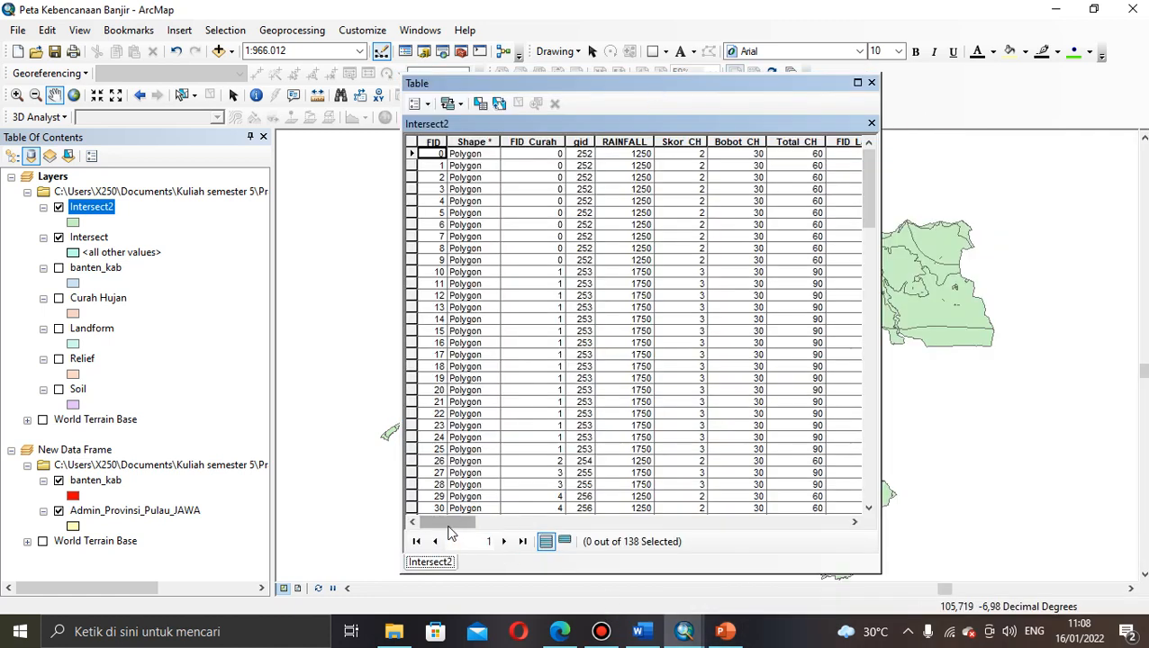
mouse_move(452, 522)
mouse_down()
mouse_move(508, 535)
mouse_move(444, 531)
mouse_up()
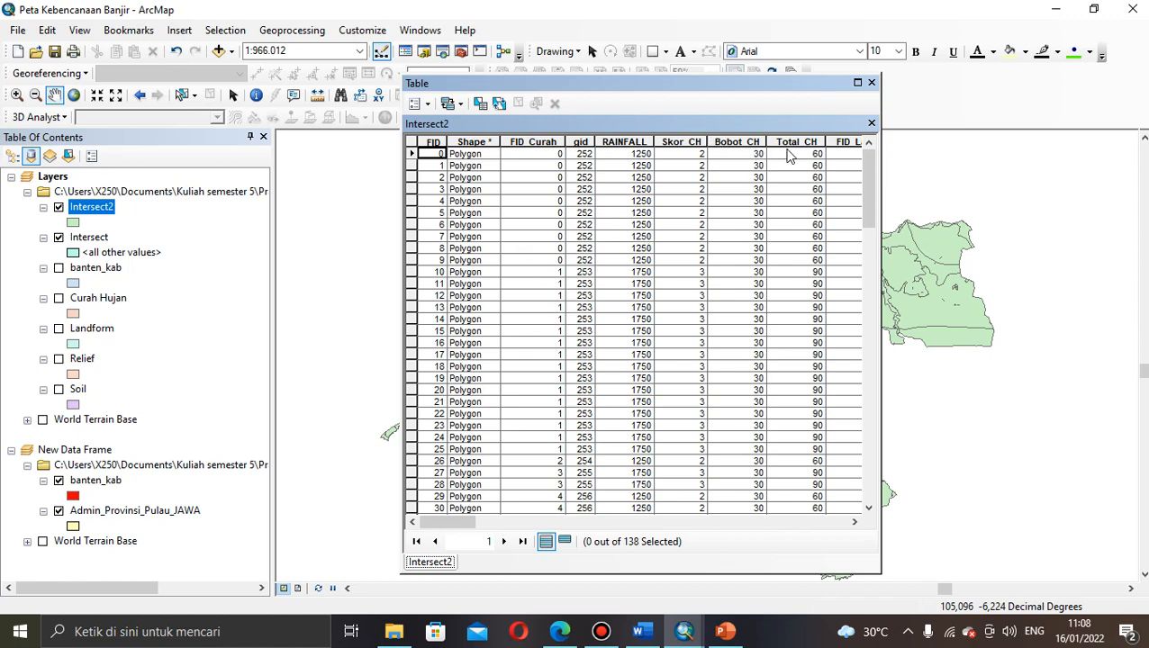
drag(454, 523, 826, 531)
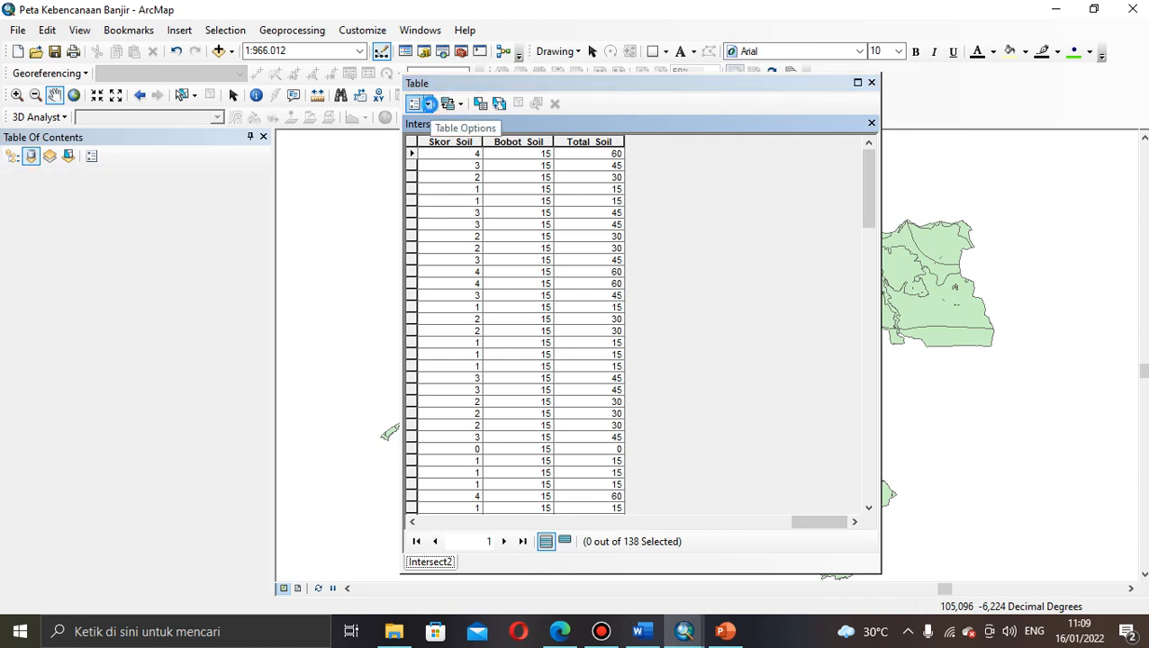
Step: Add a Short Integer field named Total_Skor to the Intersect2 table
click(427, 105)
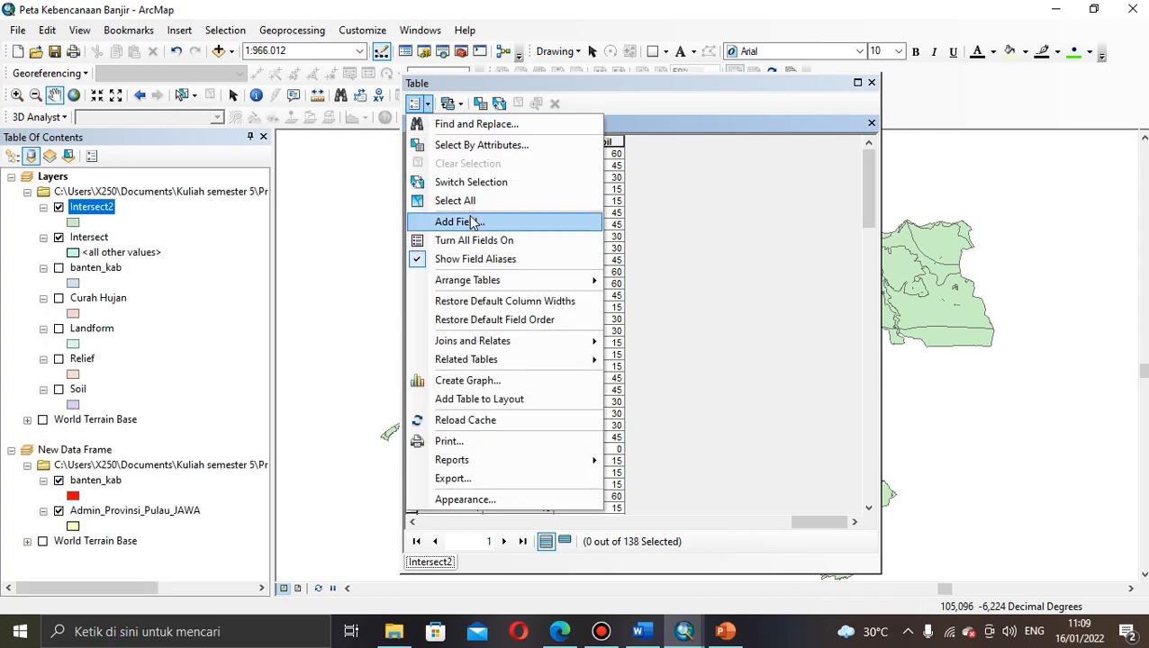
click(472, 223)
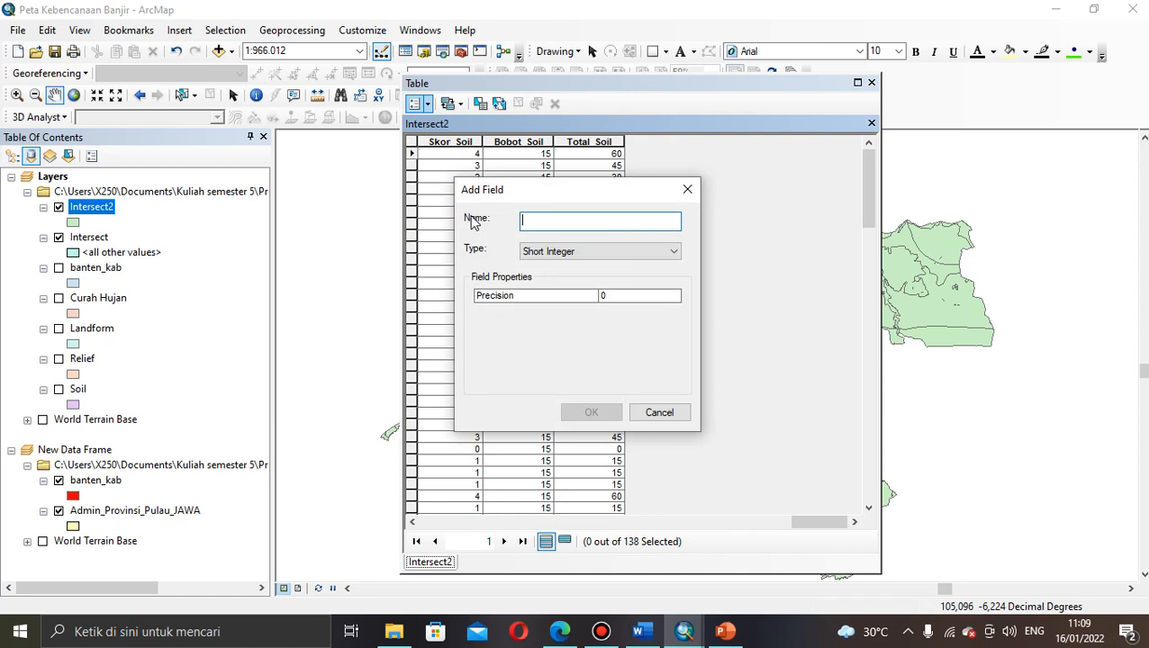
click(556, 221)
text(Total_Skor)
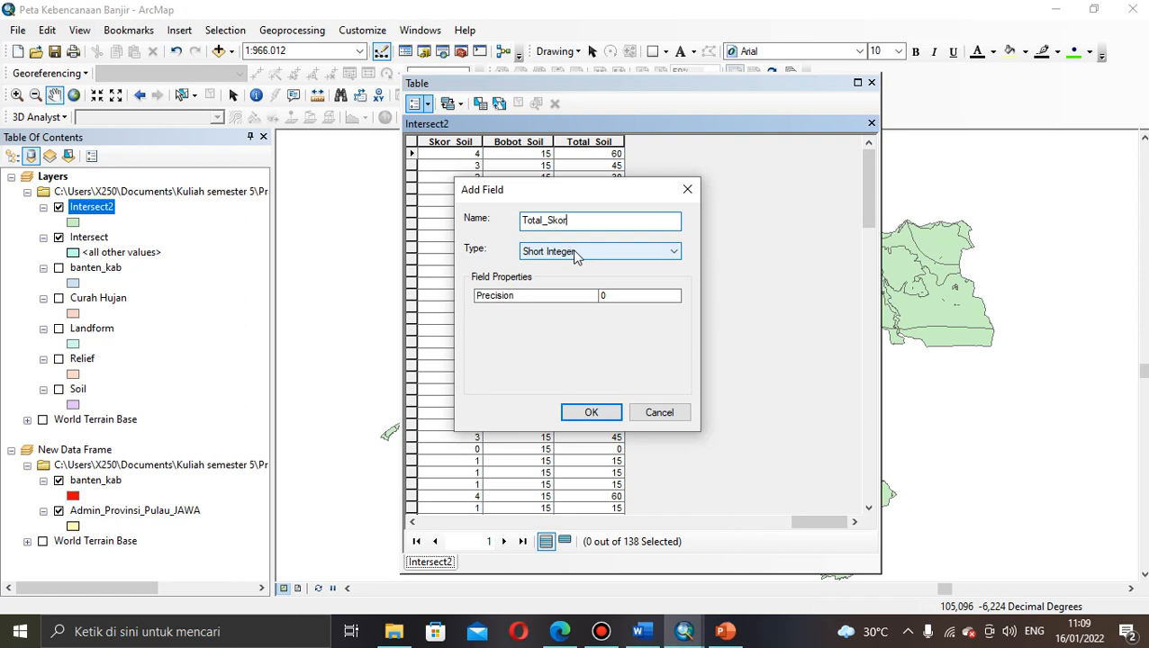
click(589, 411)
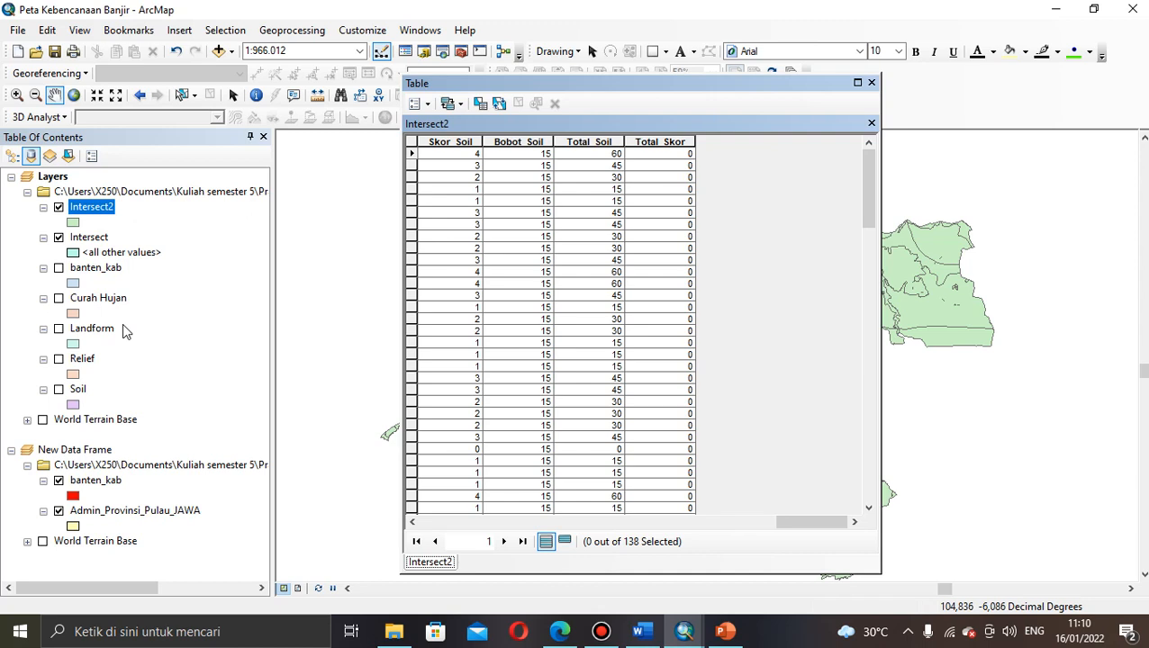
Step: Select all 138 records and open Field Calculator on Total_Skor, accepting the edit-session warning
click(662, 156)
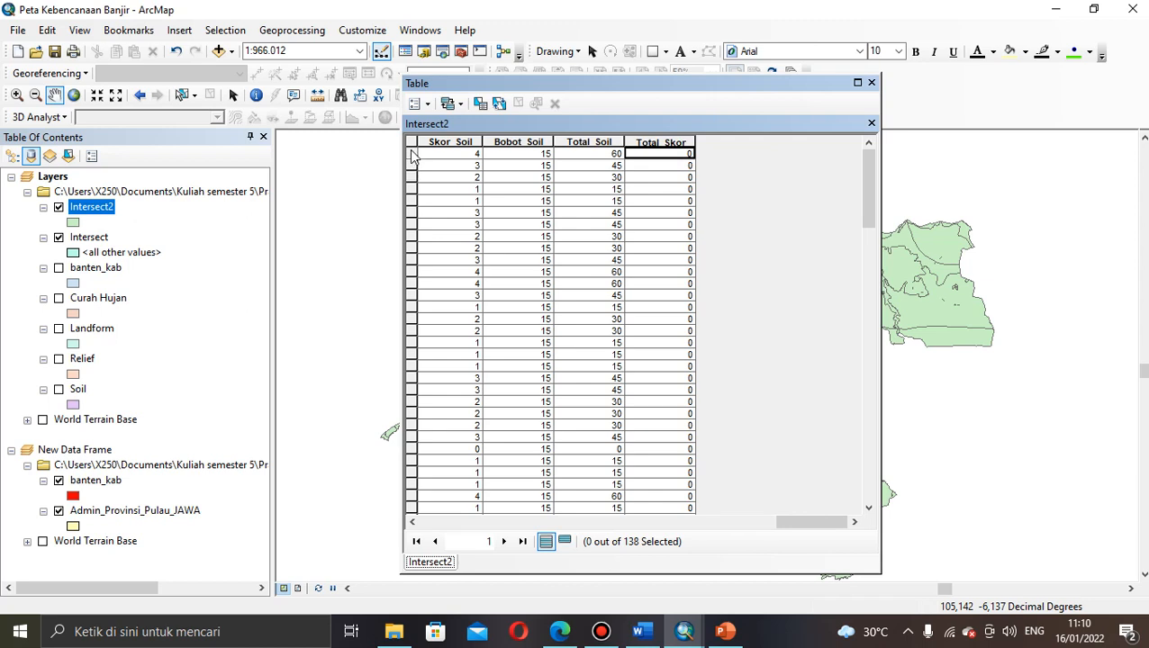
drag(411, 156, 407, 515)
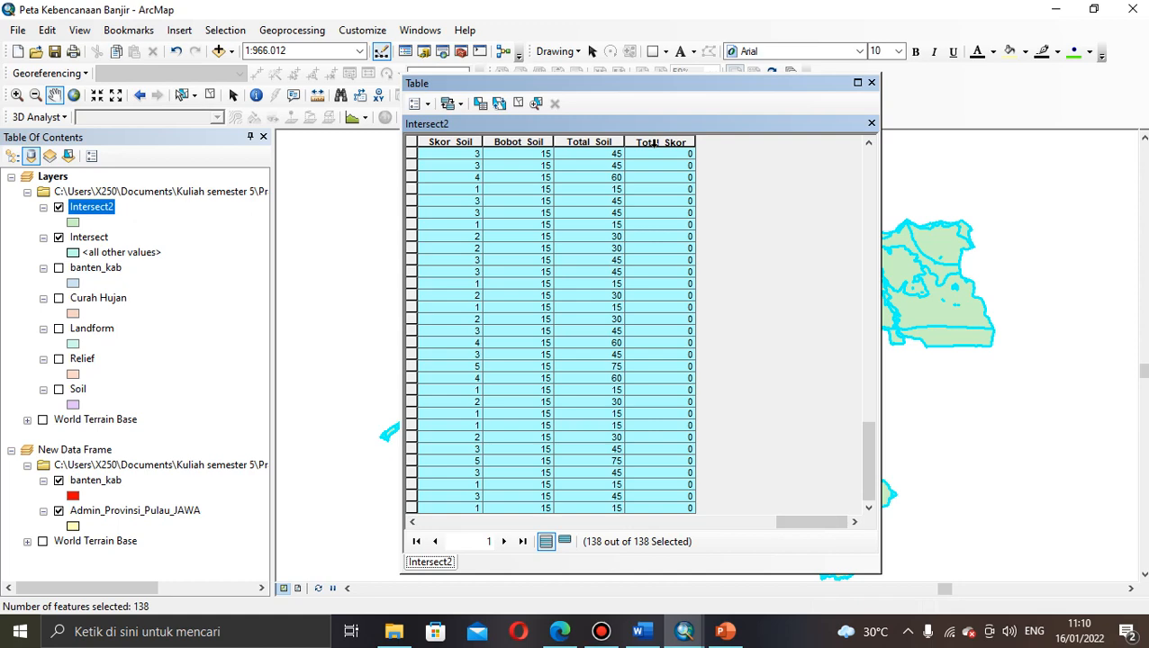
right_click(654, 142)
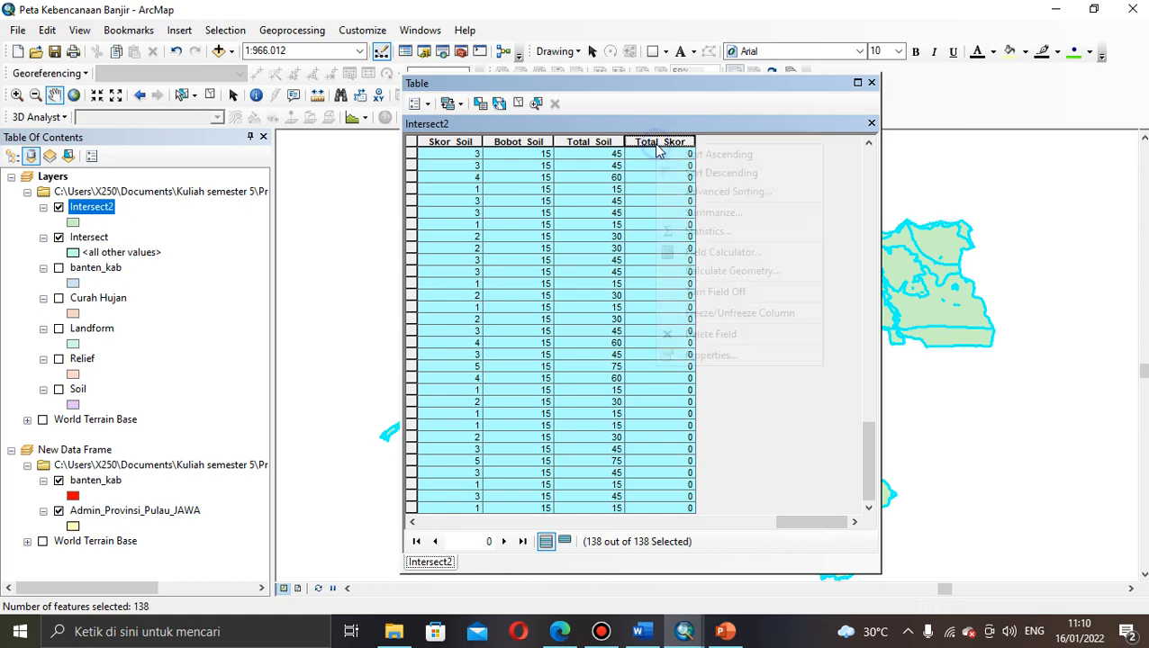
click(705, 254)
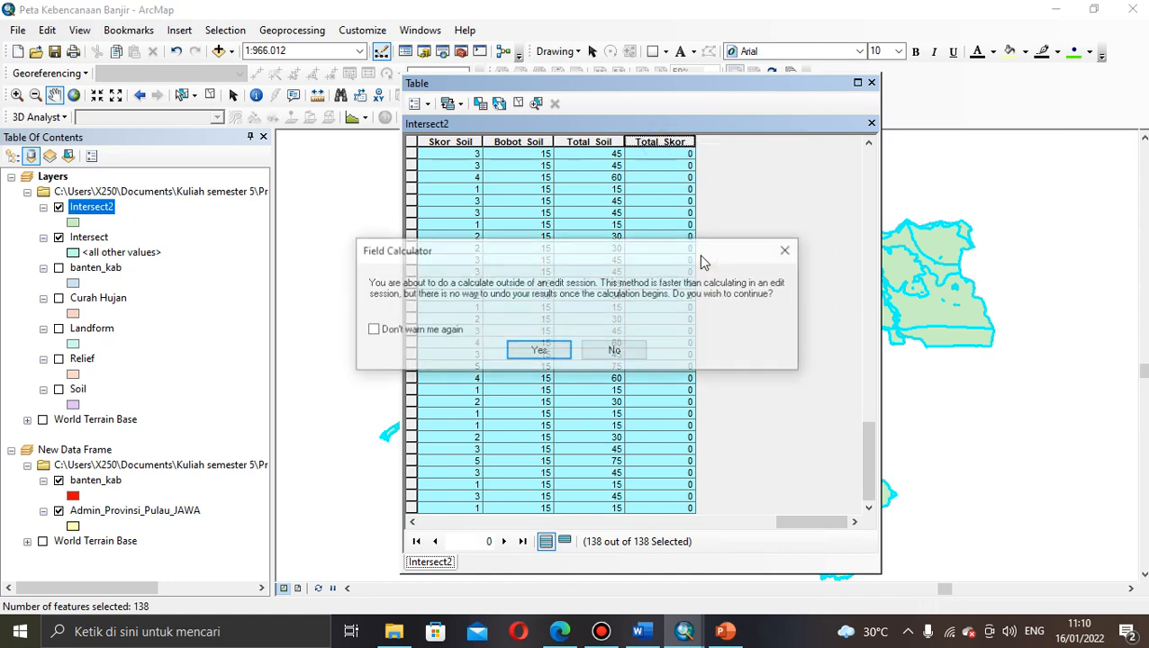
click(539, 352)
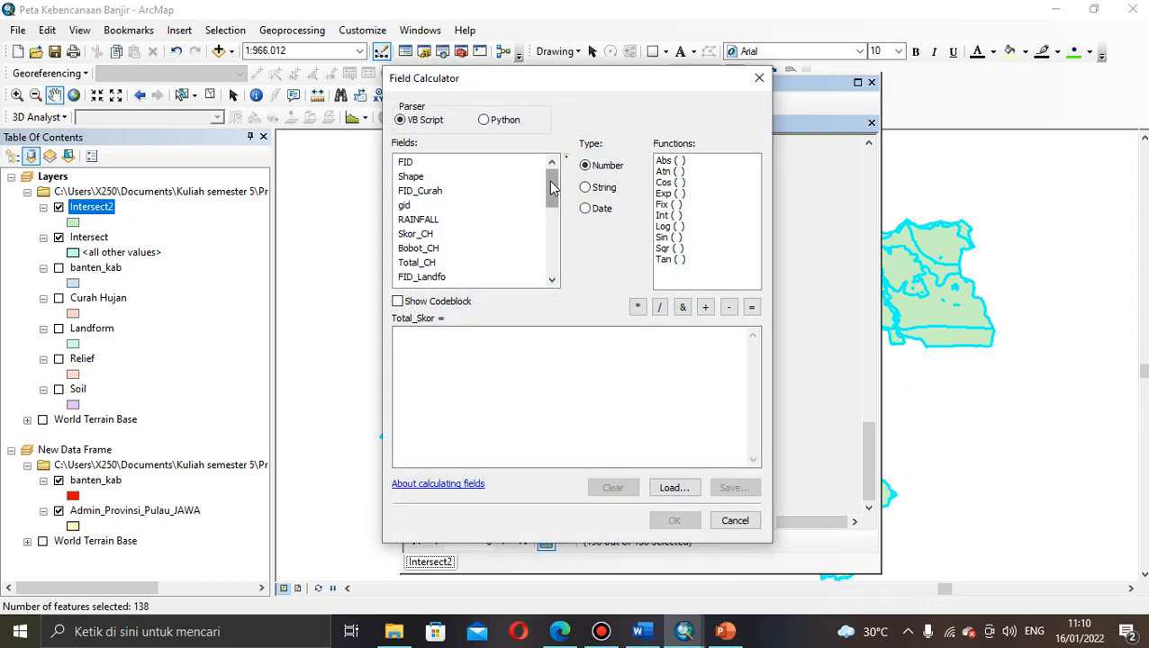
Step: Begin the Total_Skor expression with [Total_CH] + [Total_Land] +
mouse_move(551, 185)
mouse_down()
mouse_move(555, 261)
mouse_move(551, 174)
mouse_up()
click(416, 263)
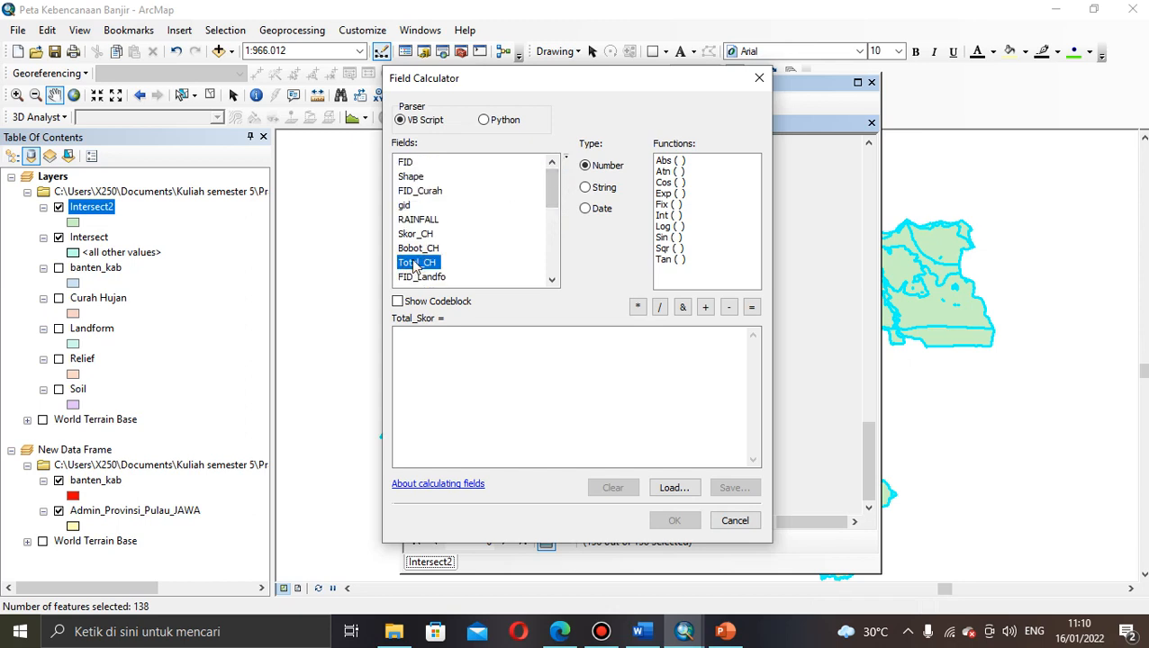
double_click(415, 263)
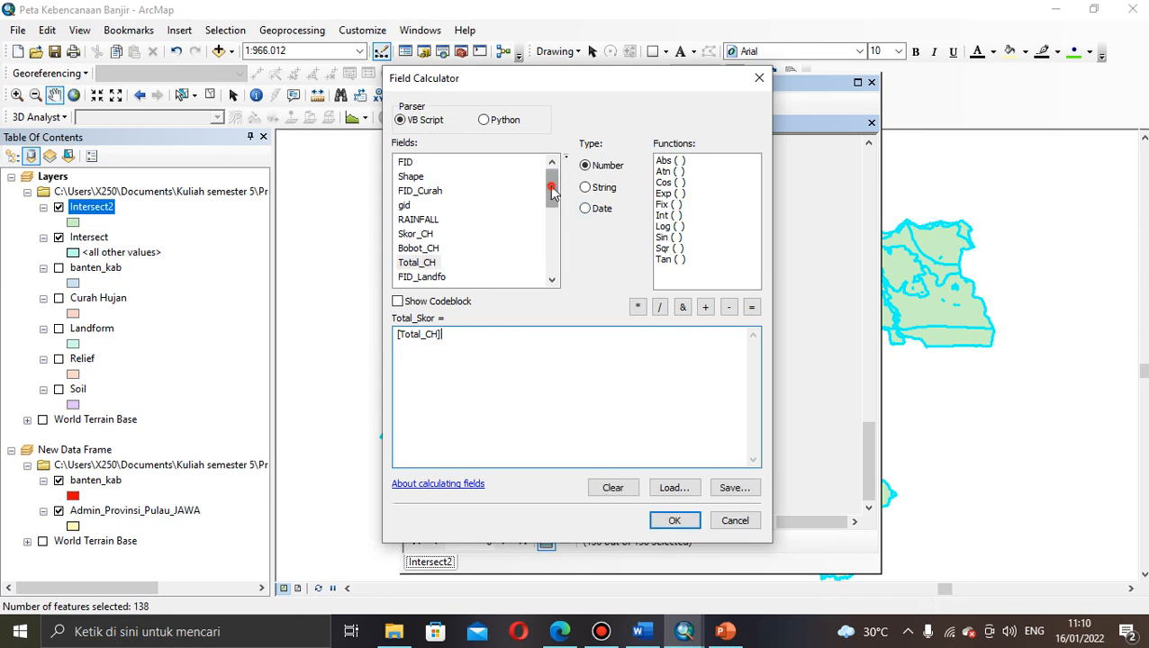
drag(551, 185, 553, 221)
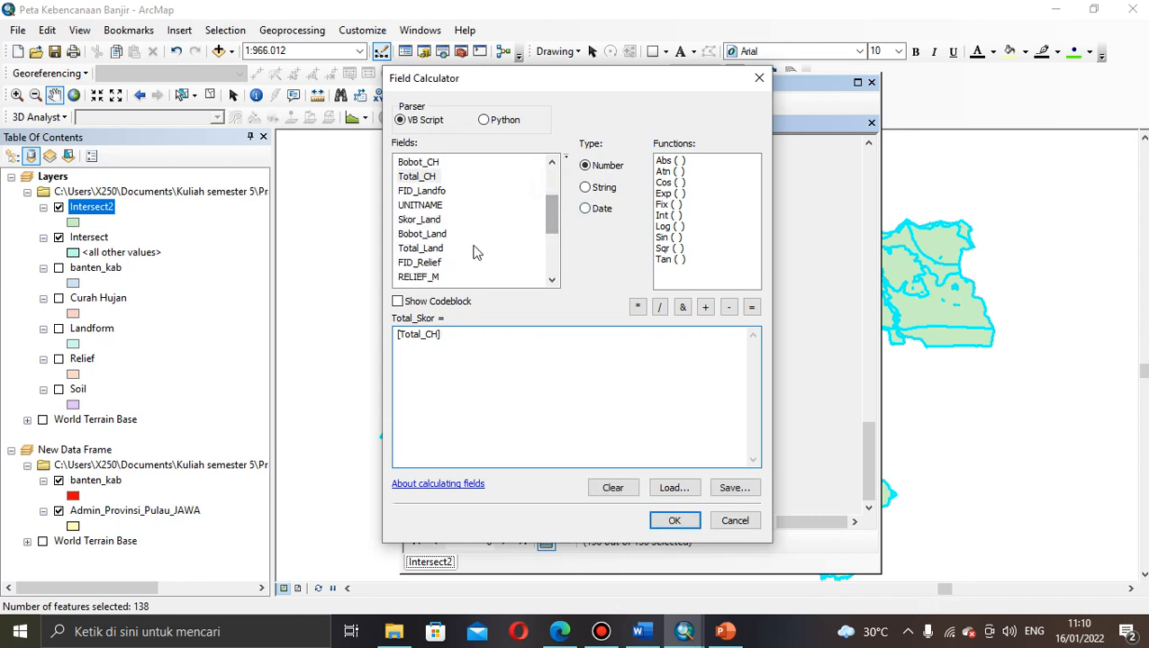
double_click(429, 251)
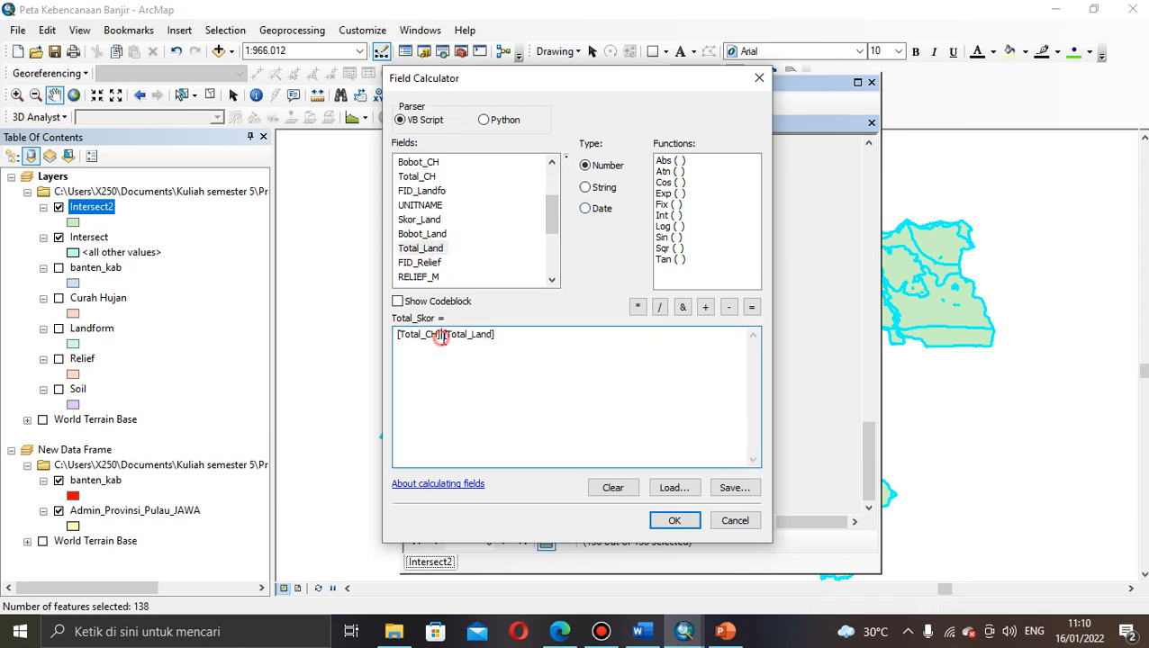
click(706, 308)
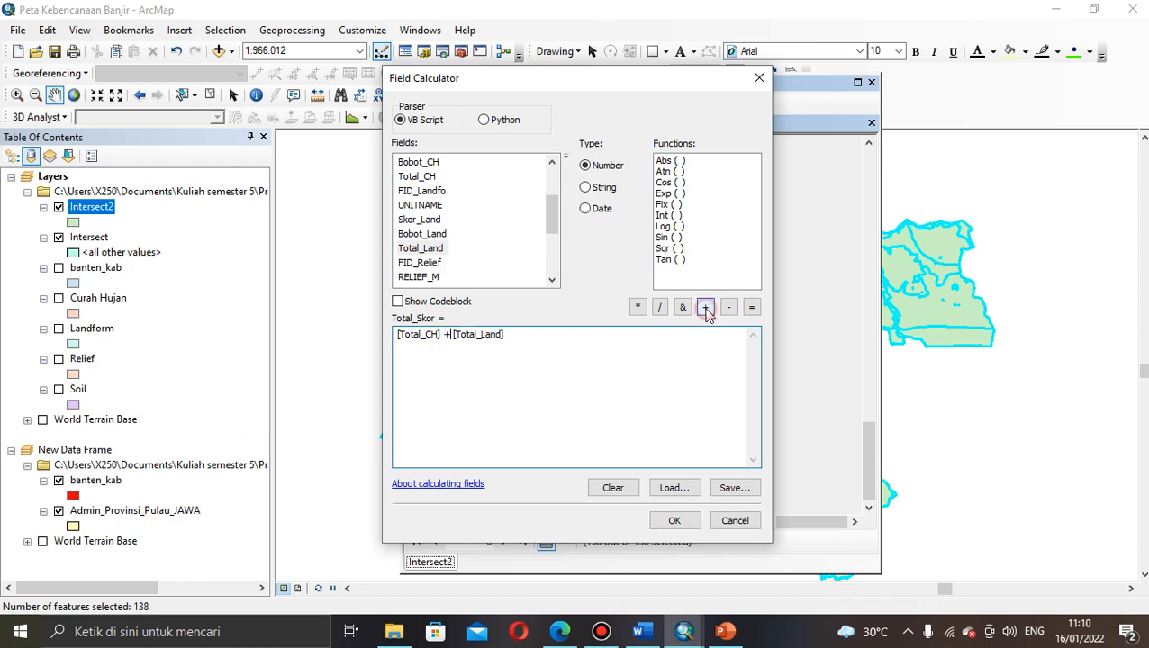
click(506, 335)
click(708, 308)
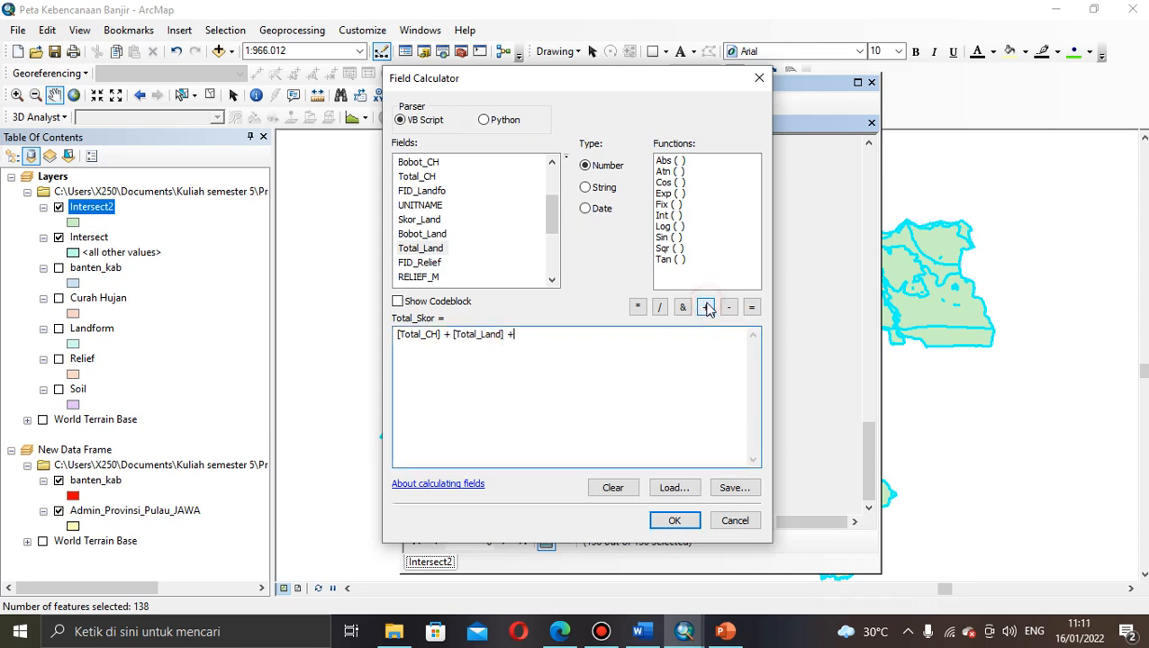
Step: Finish the expression with [TotalRelif] + [Total_Soil] and run the calculation
click(552, 217)
drag(552, 217, 554, 234)
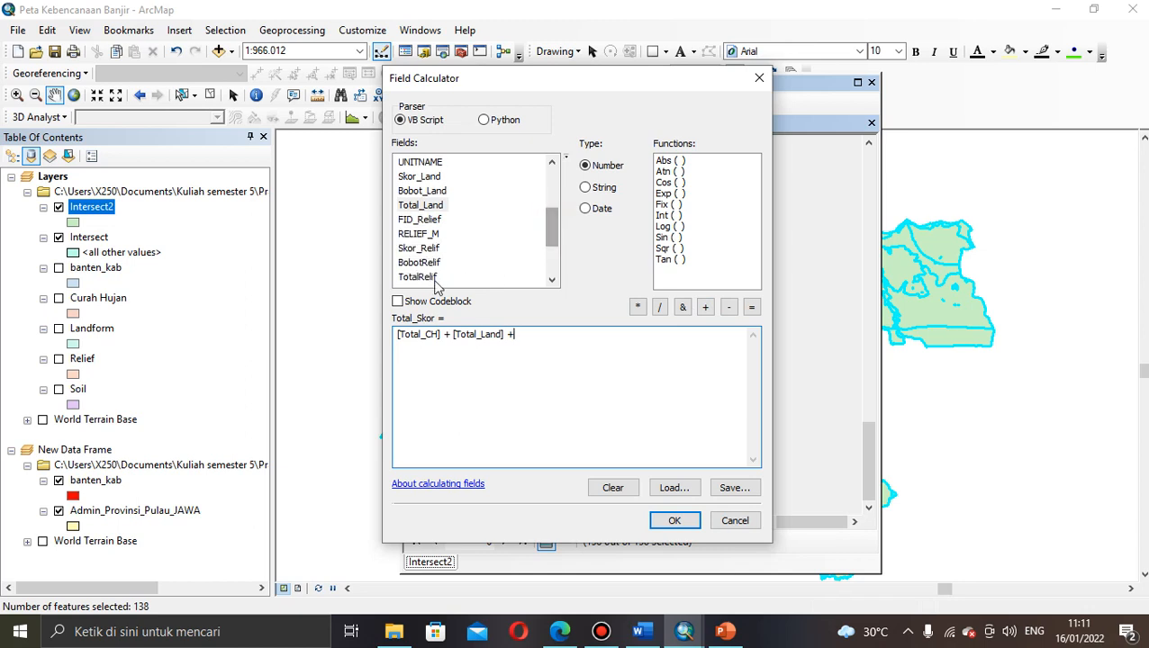
double_click(418, 278)
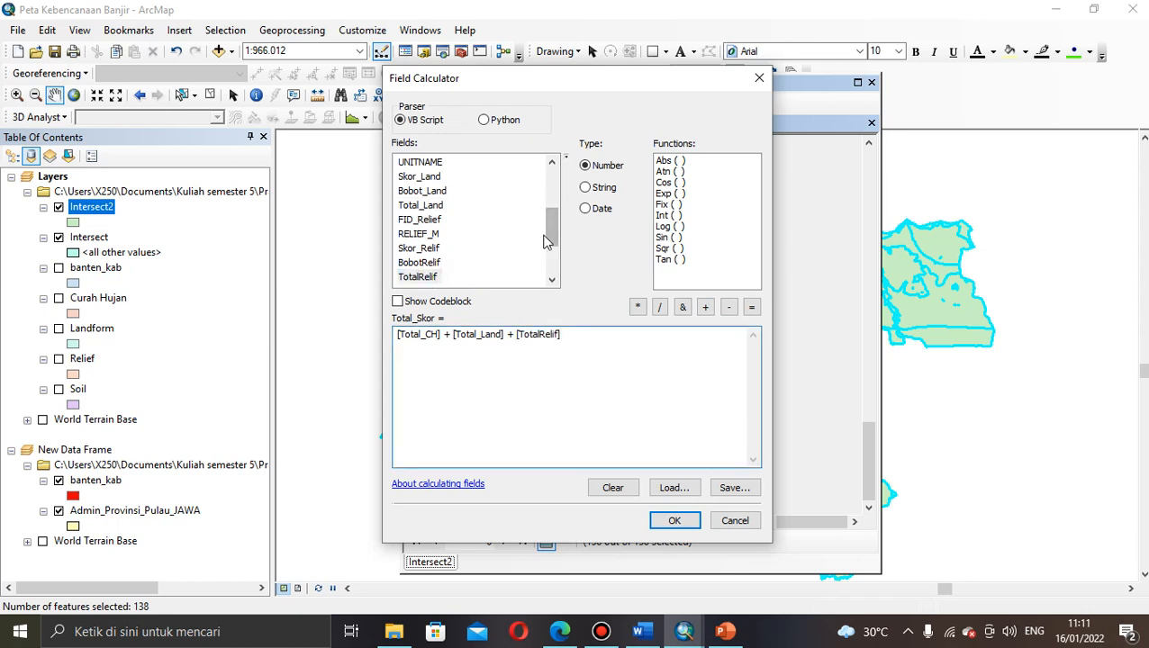
click(706, 308)
drag(553, 236, 554, 273)
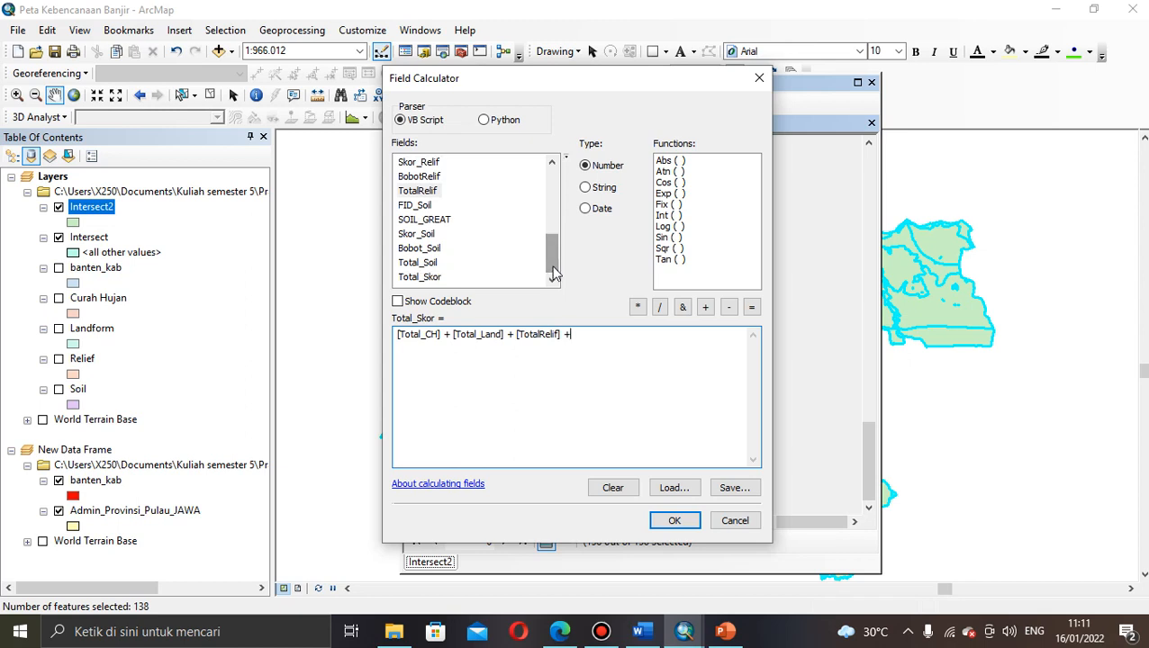
click(410, 263)
double_click(410, 263)
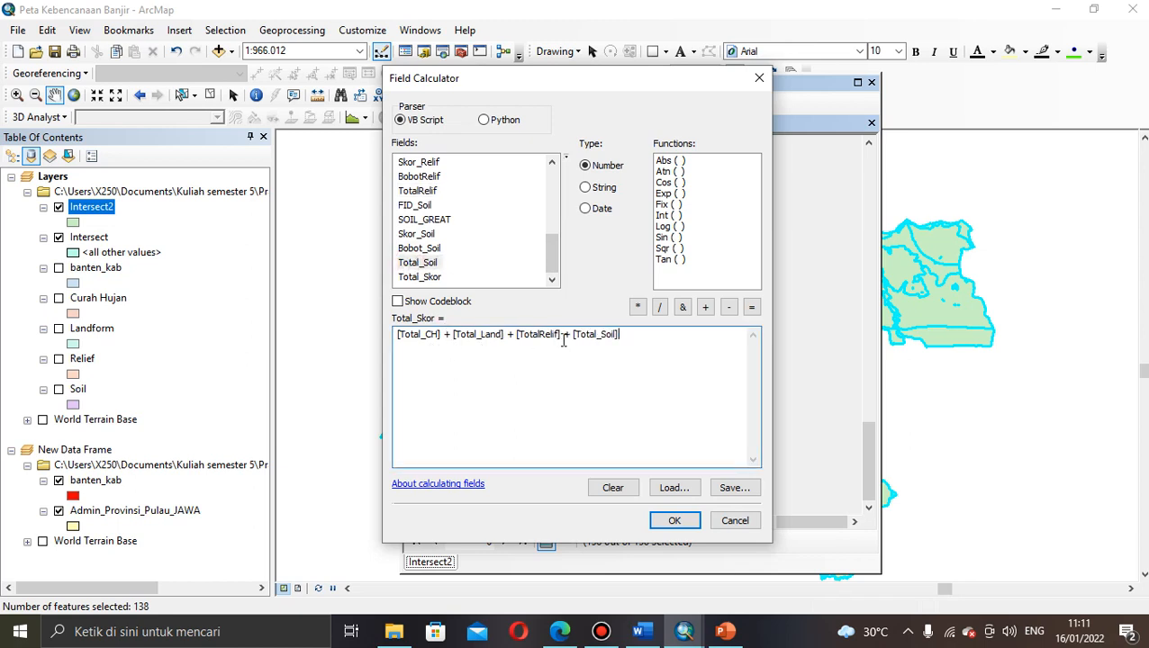
click(674, 522)
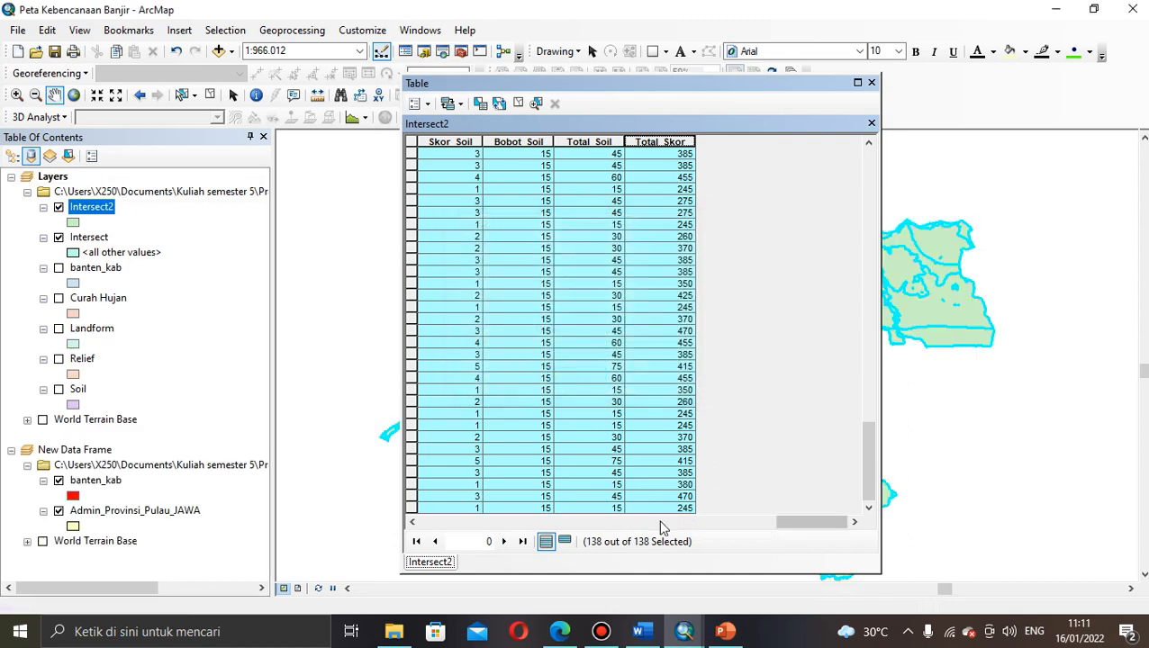
Step: Clear the record selection in the Intersect2 table
click(412, 154)
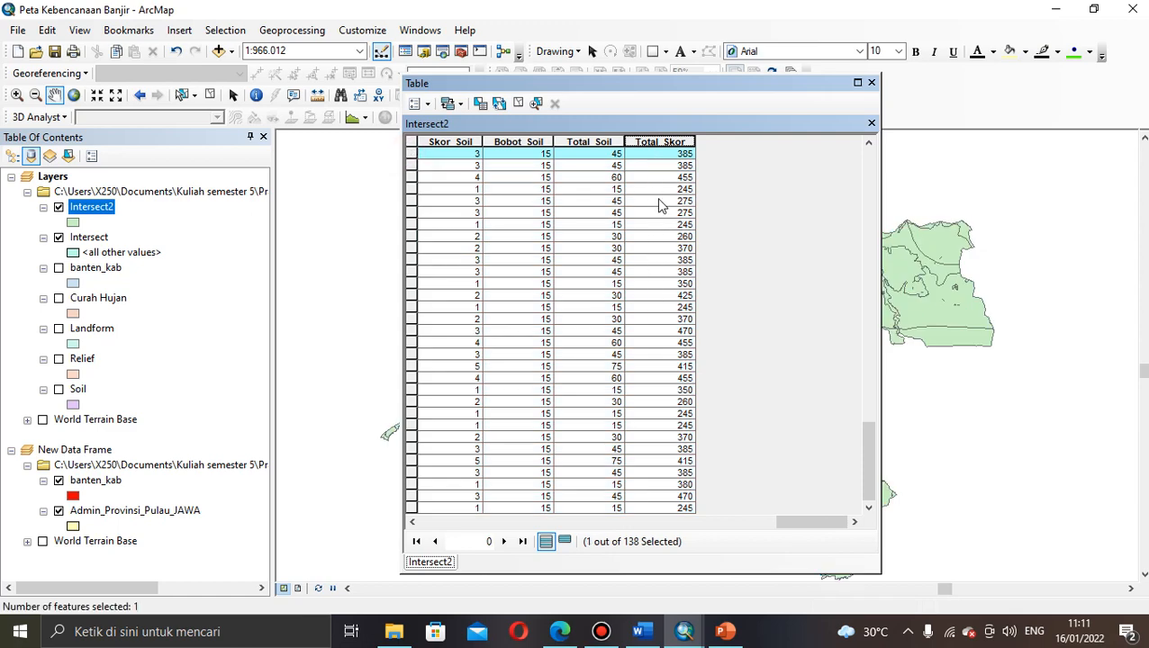
click(428, 106)
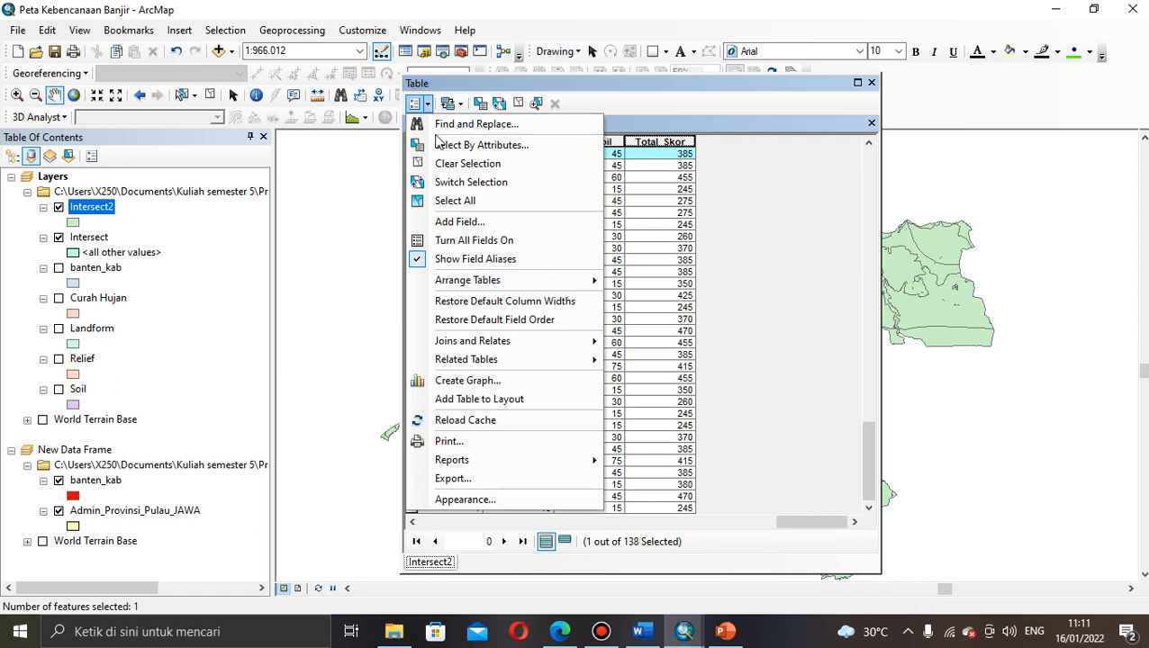
click(446, 165)
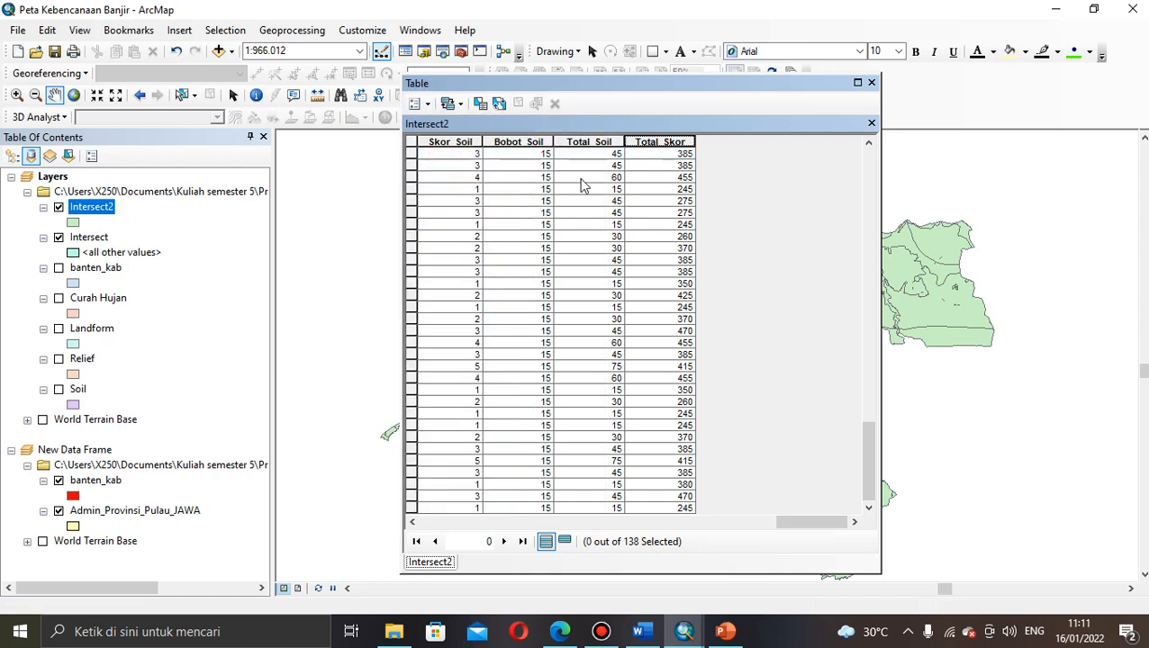
Step: Sort the table by Total_Skor ascending and scroll through the 155–470 scores
right_click(667, 143)
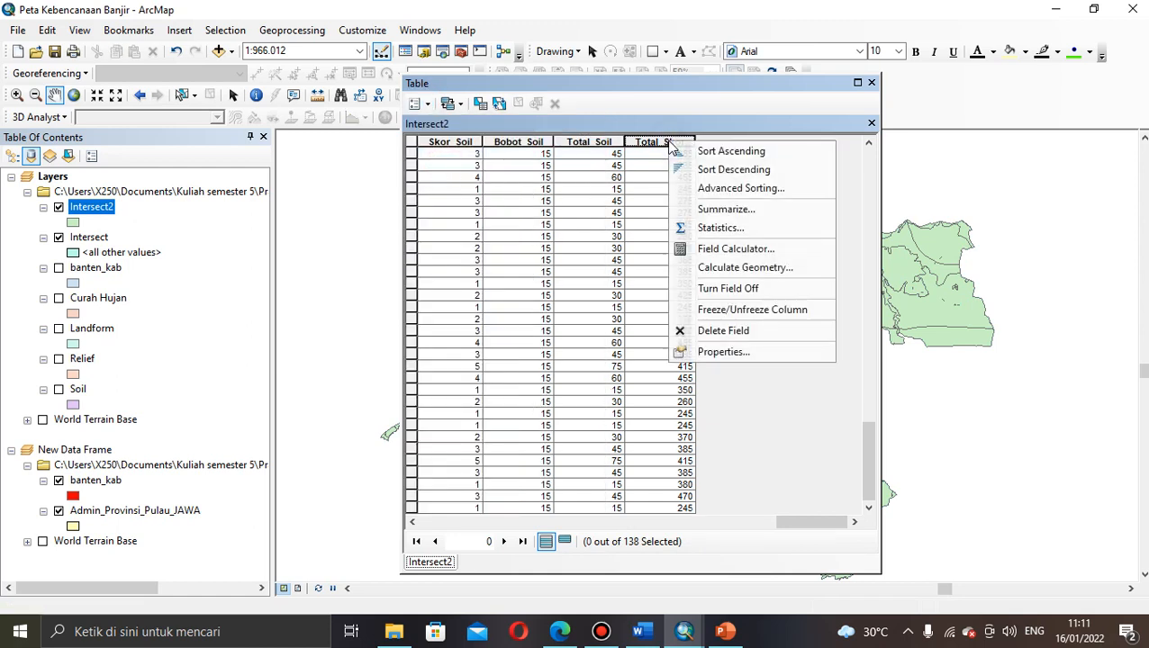
click(661, 144)
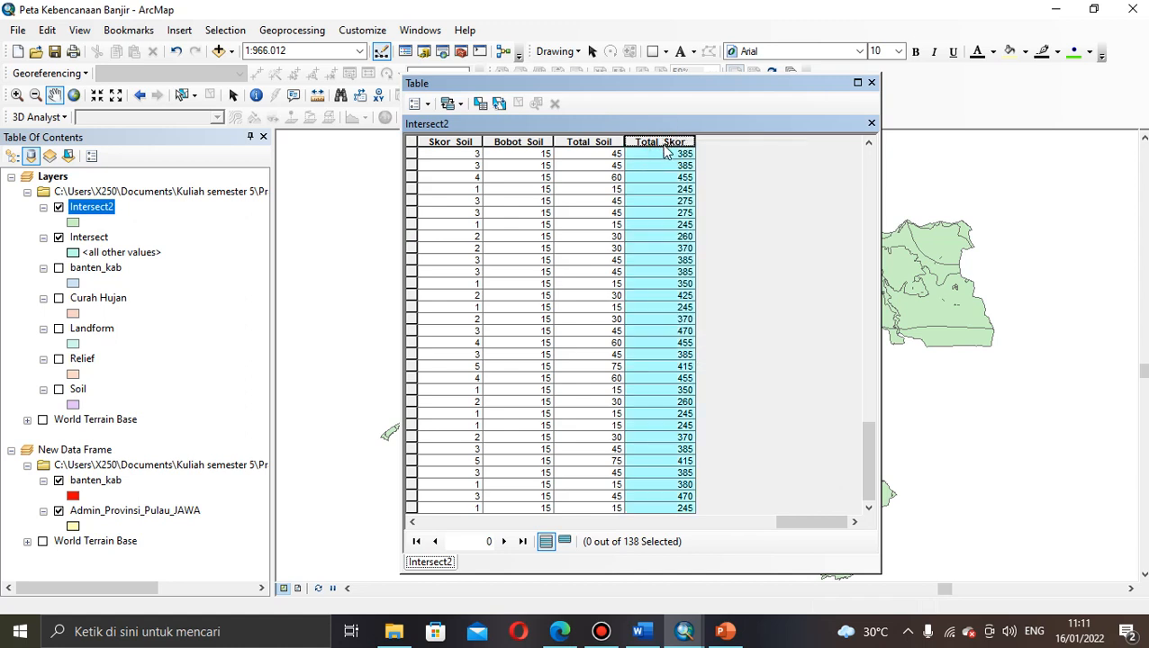
double_click(662, 139)
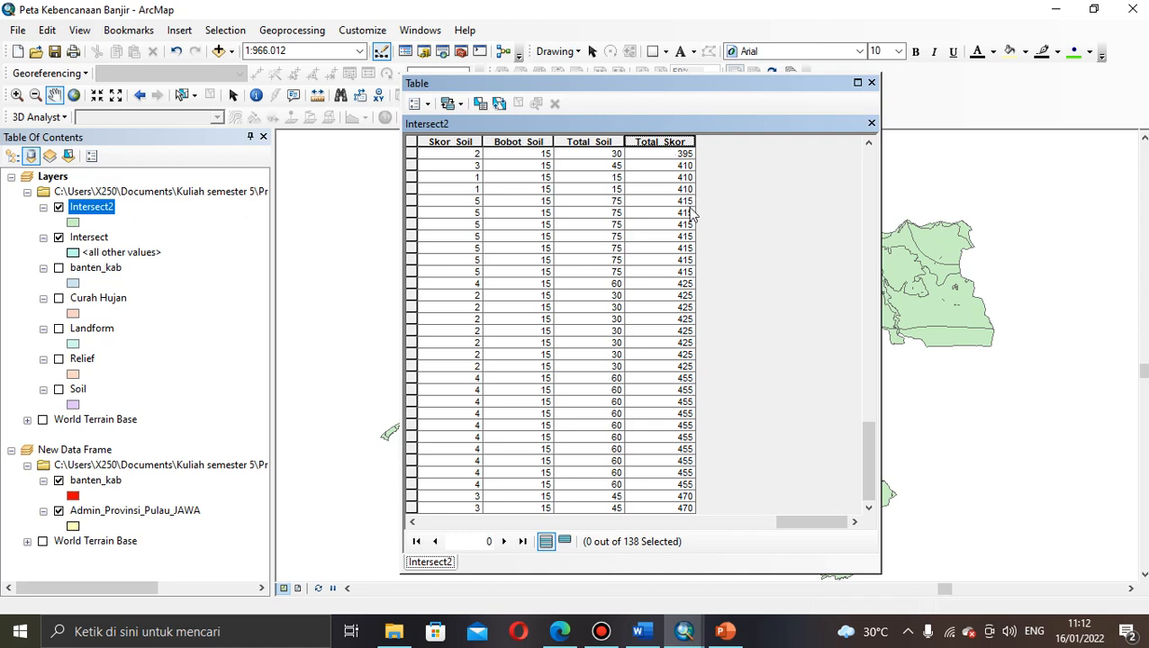
drag(868, 464, 861, 172)
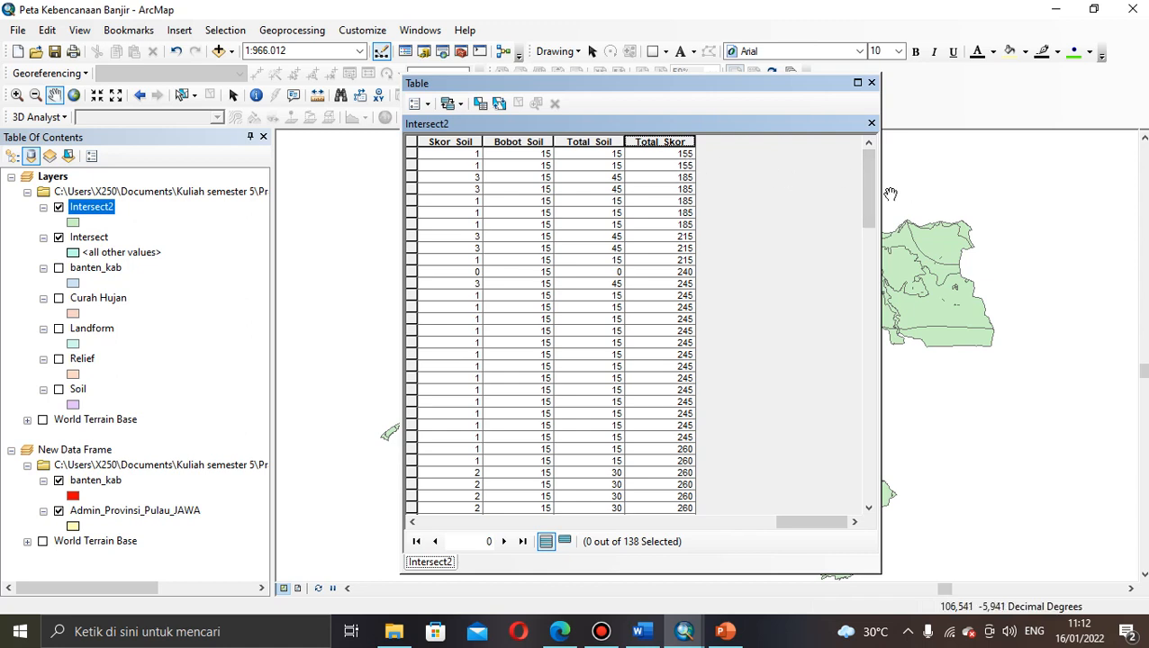
drag(868, 185, 878, 521)
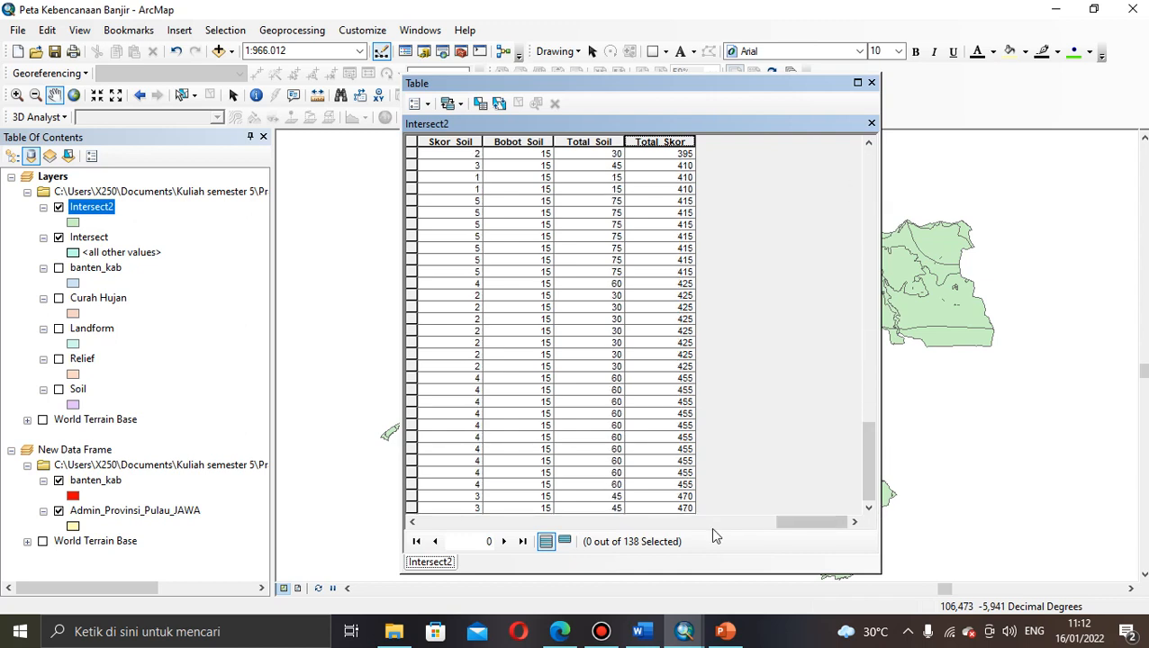
drag(869, 468, 847, 190)
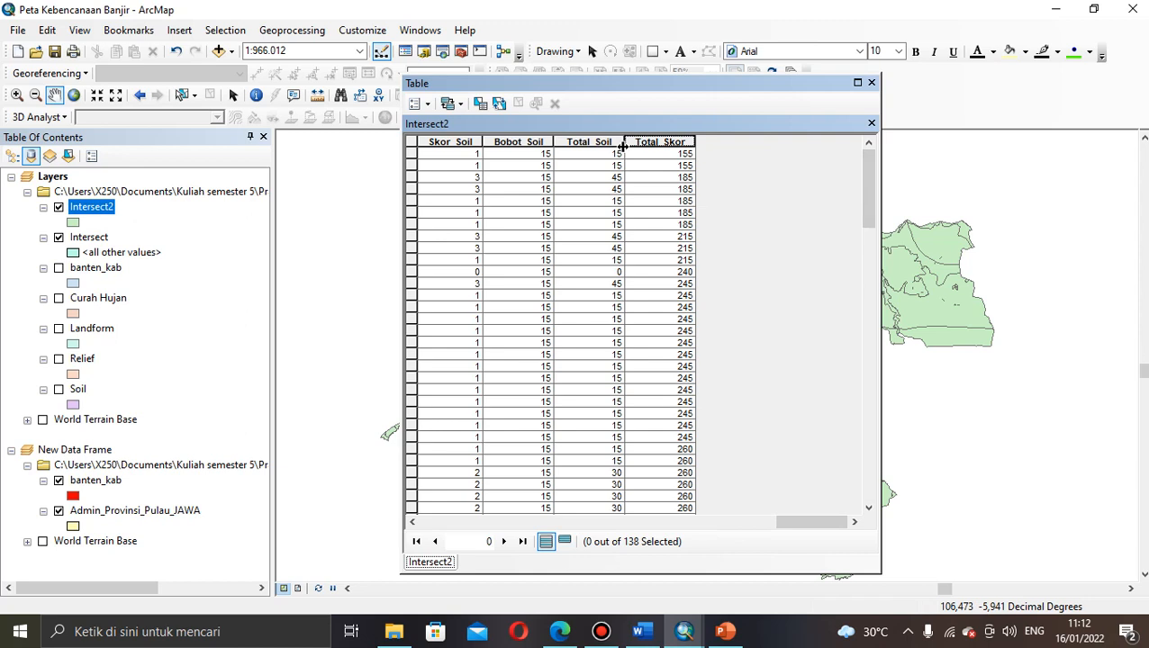
Step: Add another field to the Intersect2 table, its name starting with 'Kl'
click(428, 106)
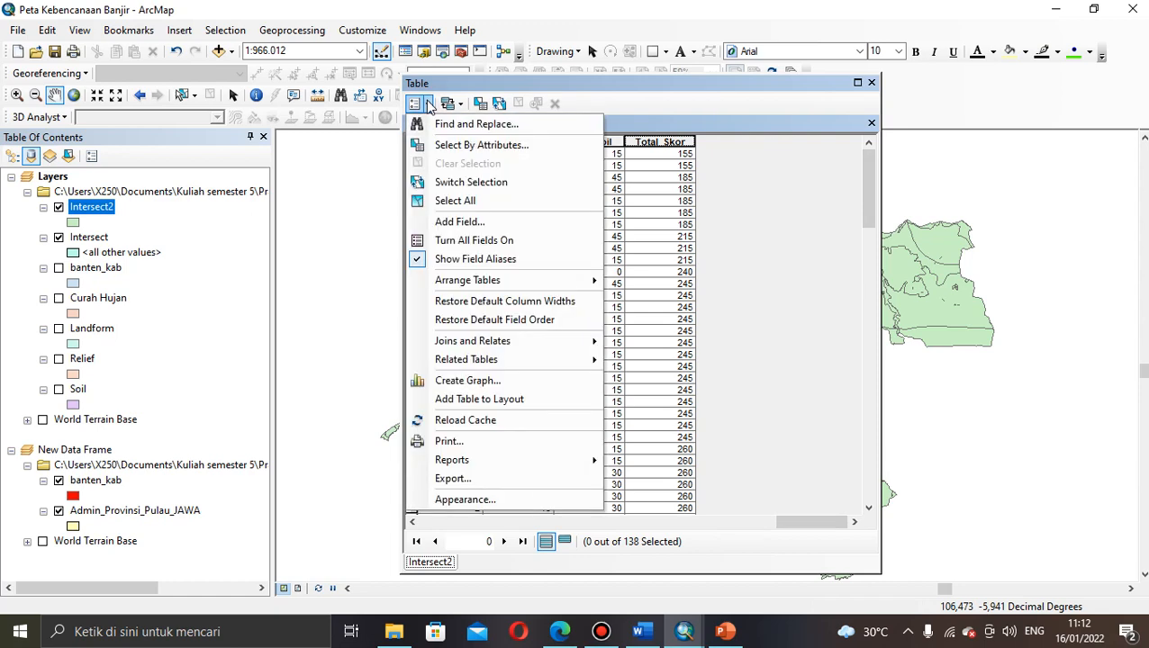
click(456, 222)
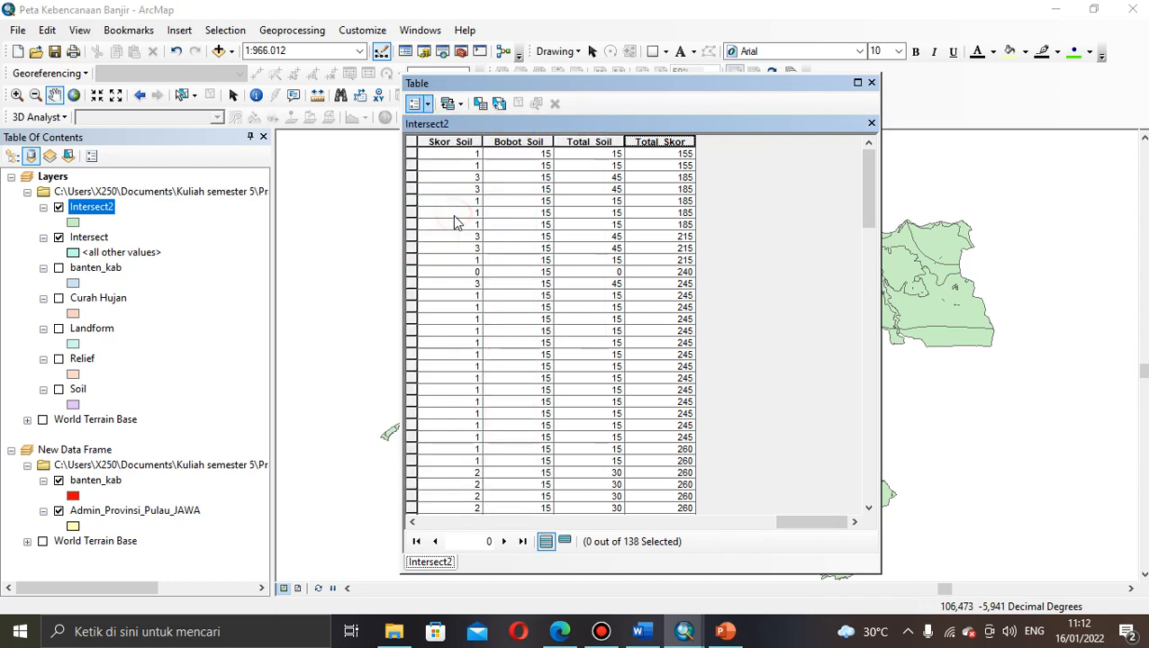
text(Klas_Rawan)
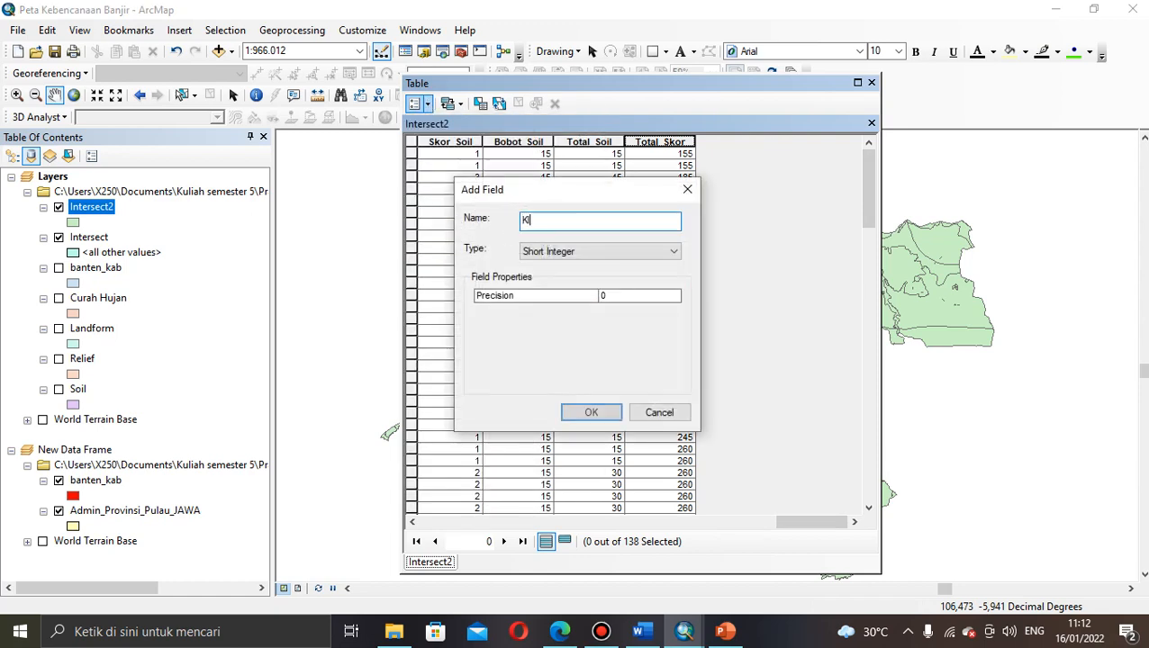
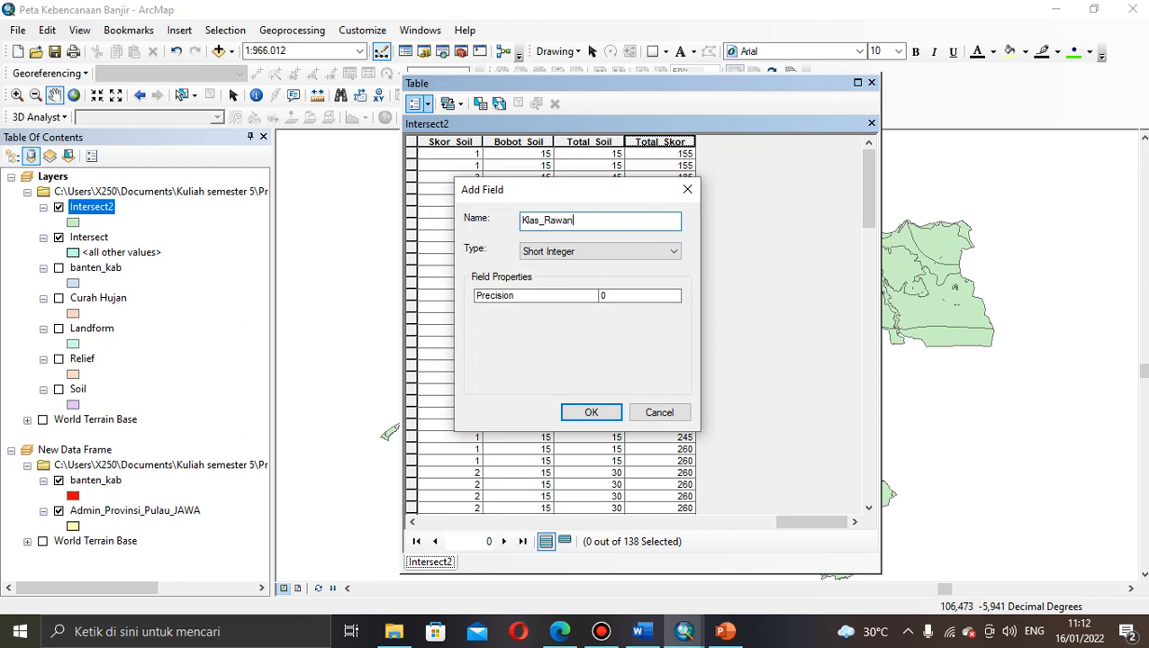
Step: Add the Klas_Rawan short-integer field and inspect its column beside Total_Skor
click(591, 416)
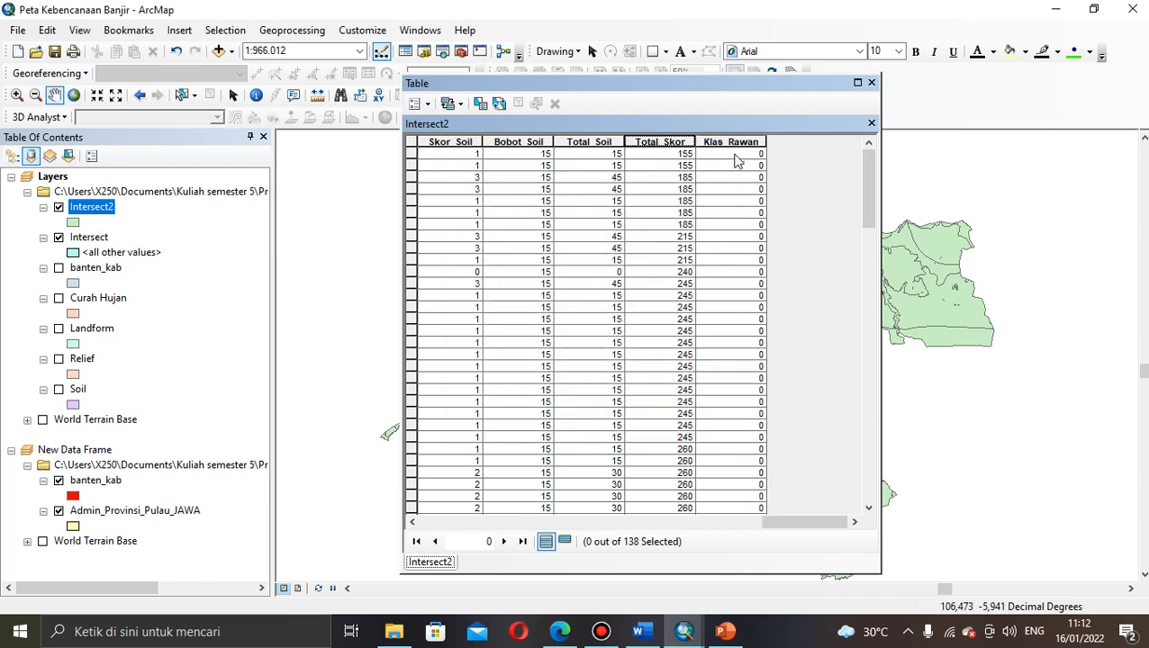
click(730, 142)
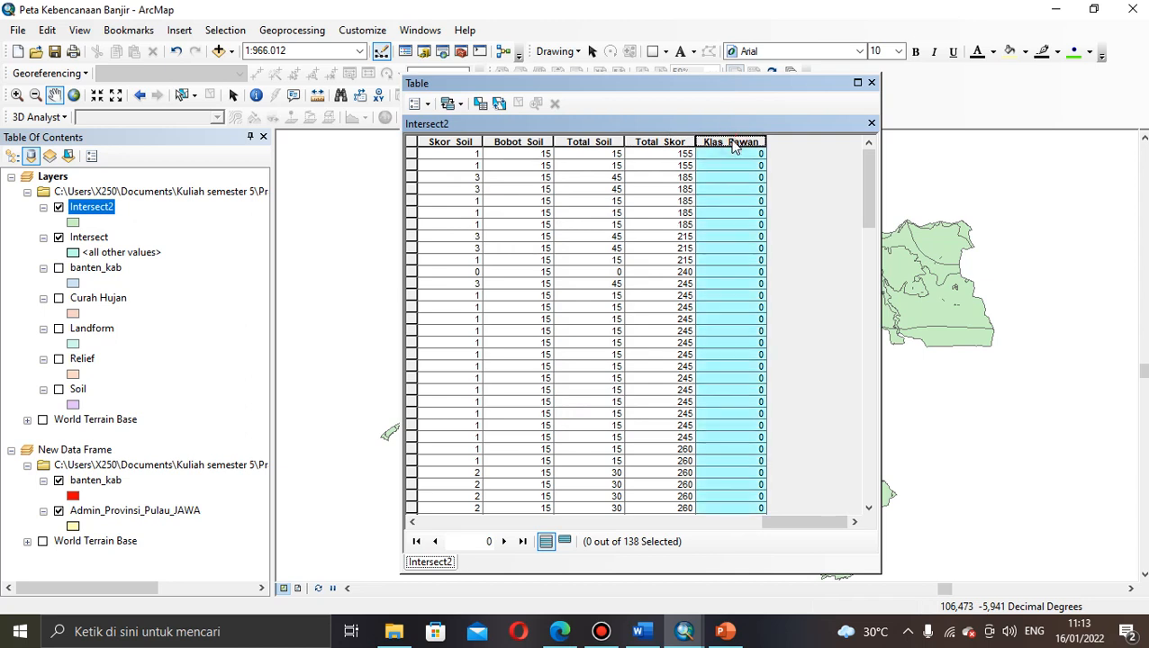
click(732, 155)
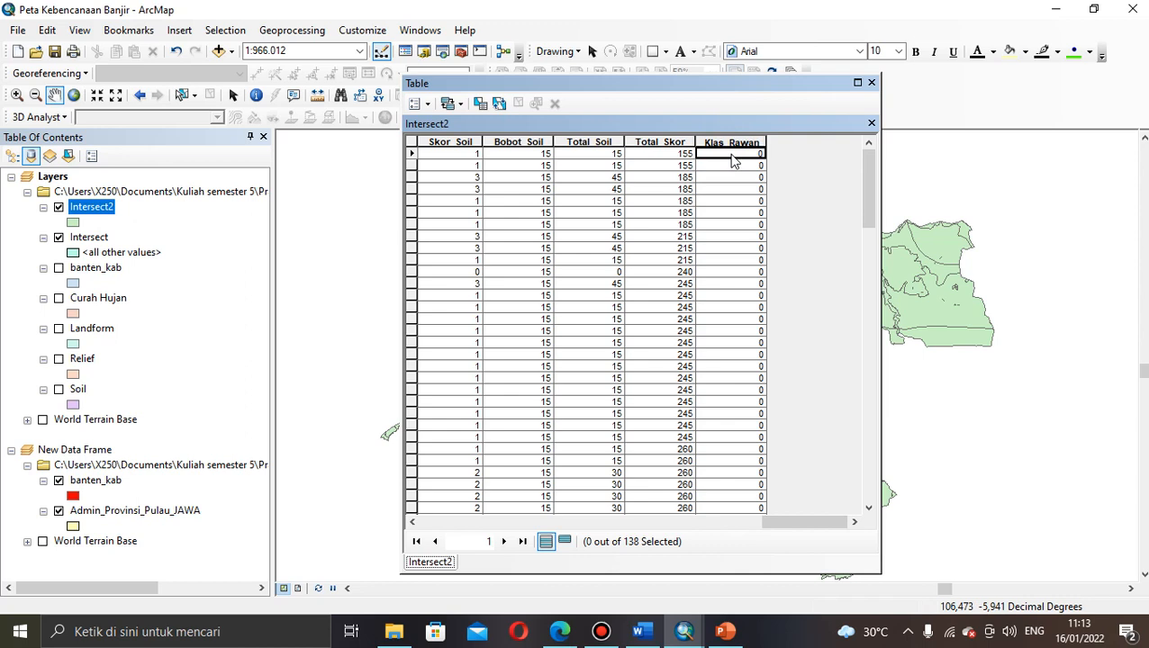
click(726, 142)
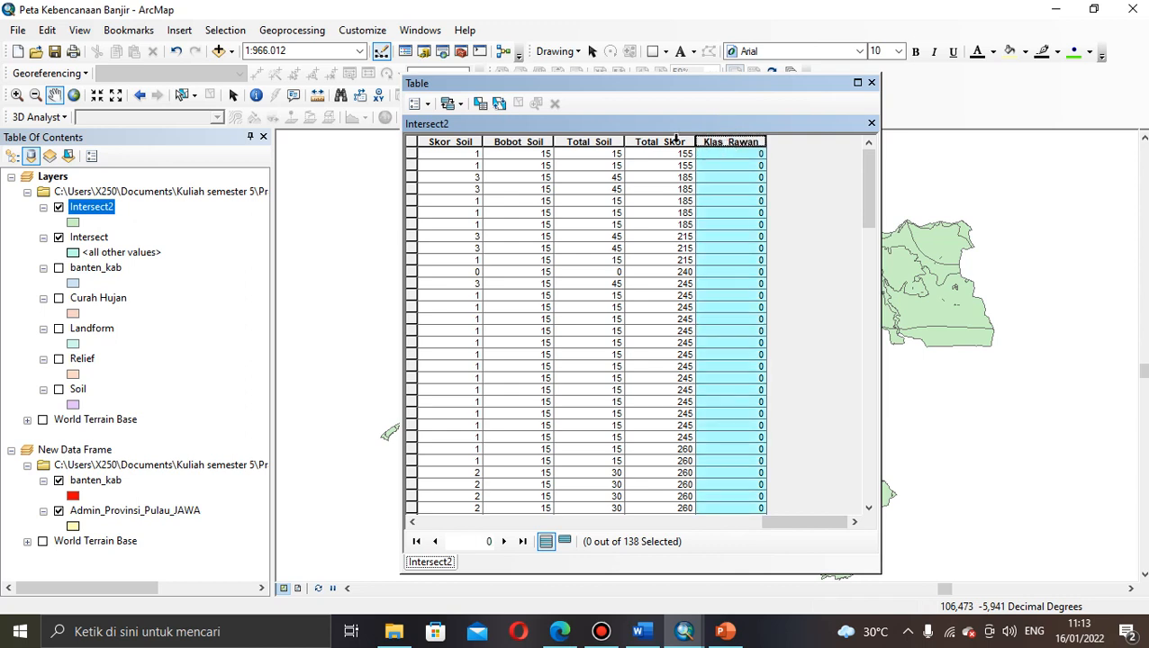
click(677, 142)
click(716, 143)
Step: Delete the numeric Klas_Rawan field from the Intersect2 table
right_click(718, 145)
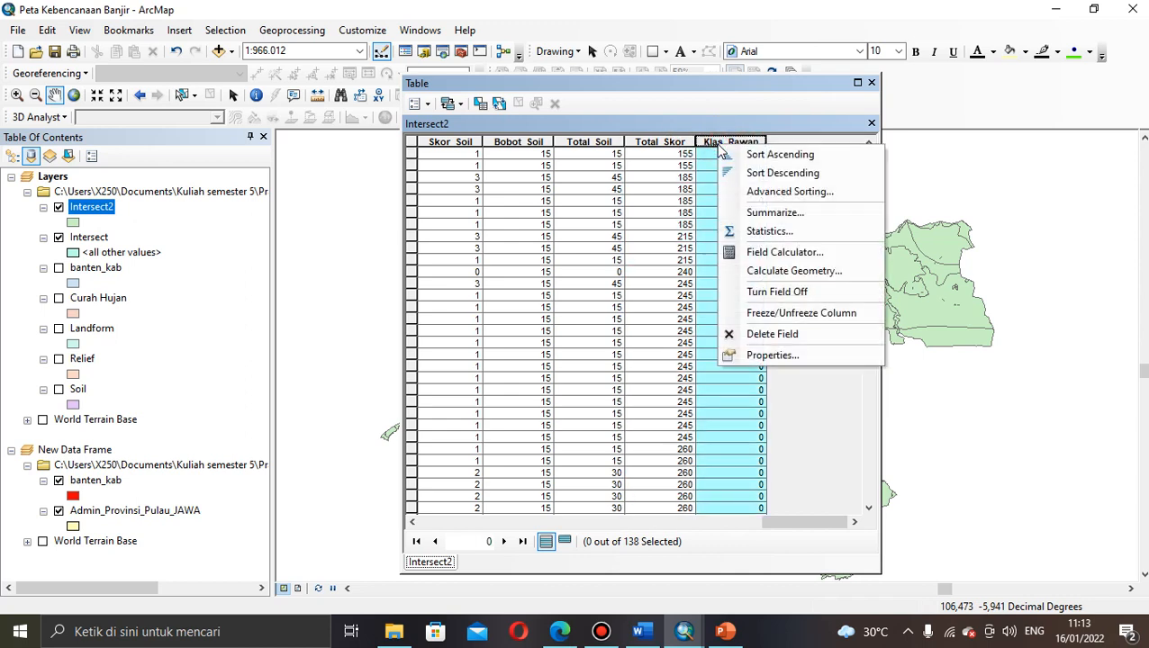
click(757, 335)
click(639, 385)
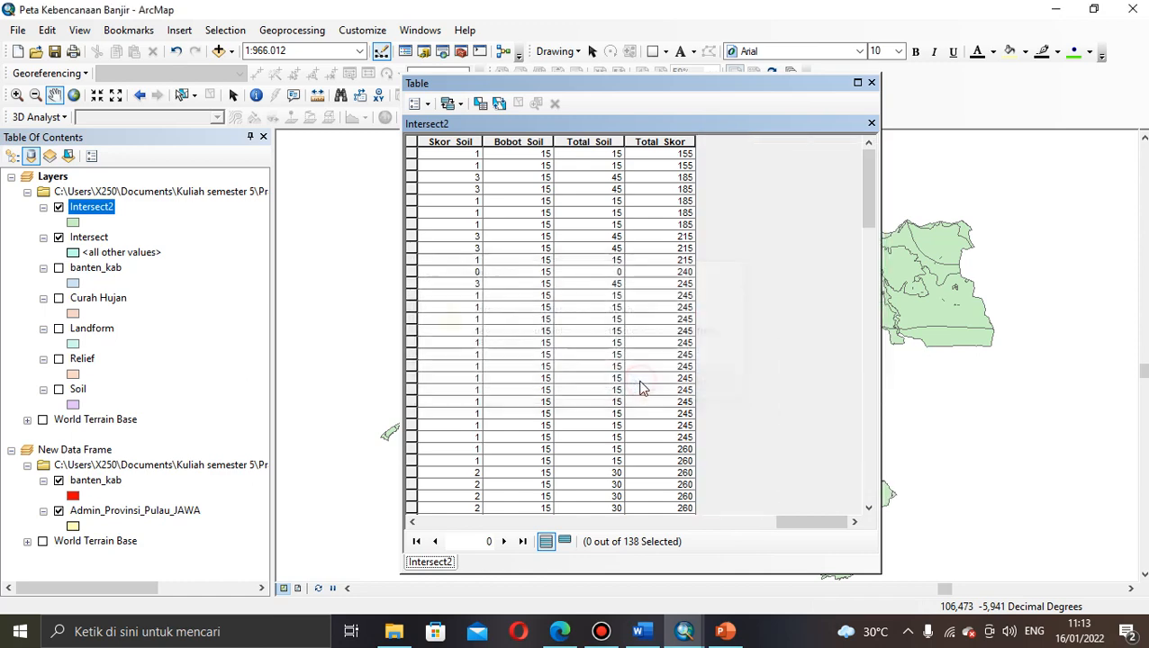
Step: Re-add Klas_Rawan as a Text field of length 50
click(428, 104)
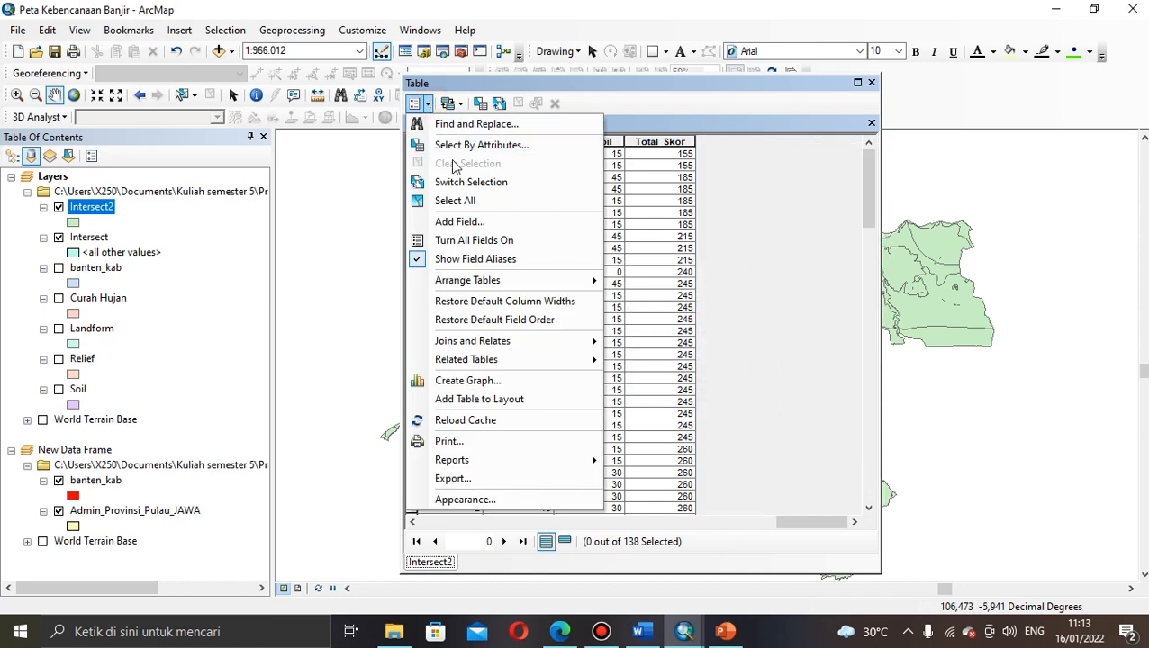
click(457, 222)
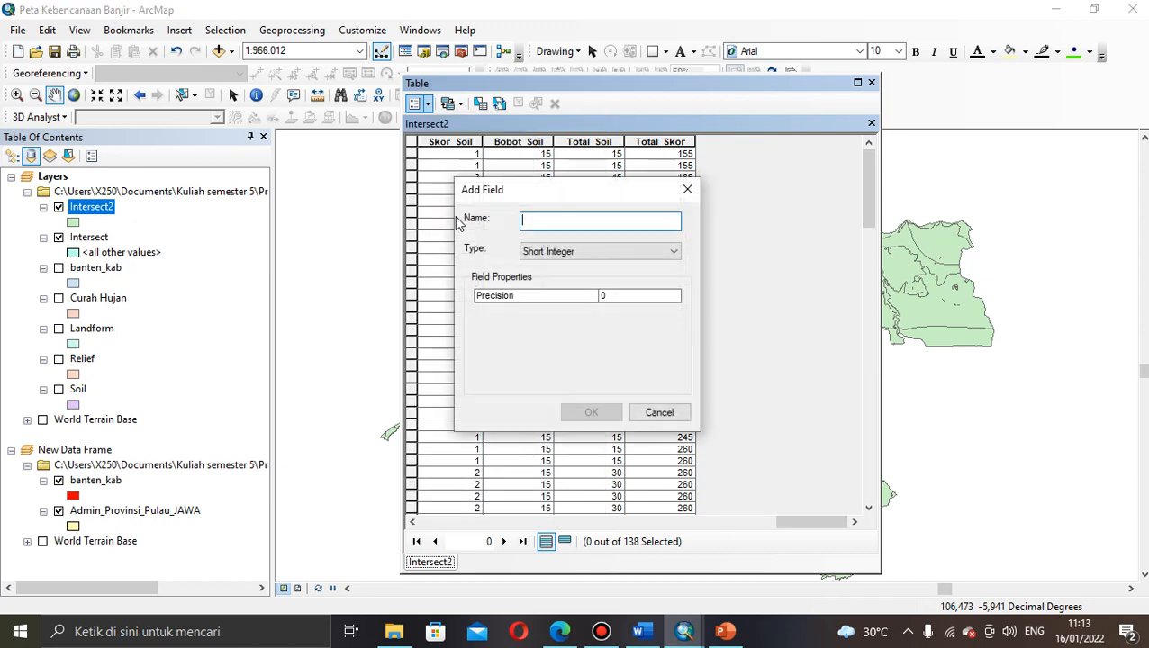
click(585, 251)
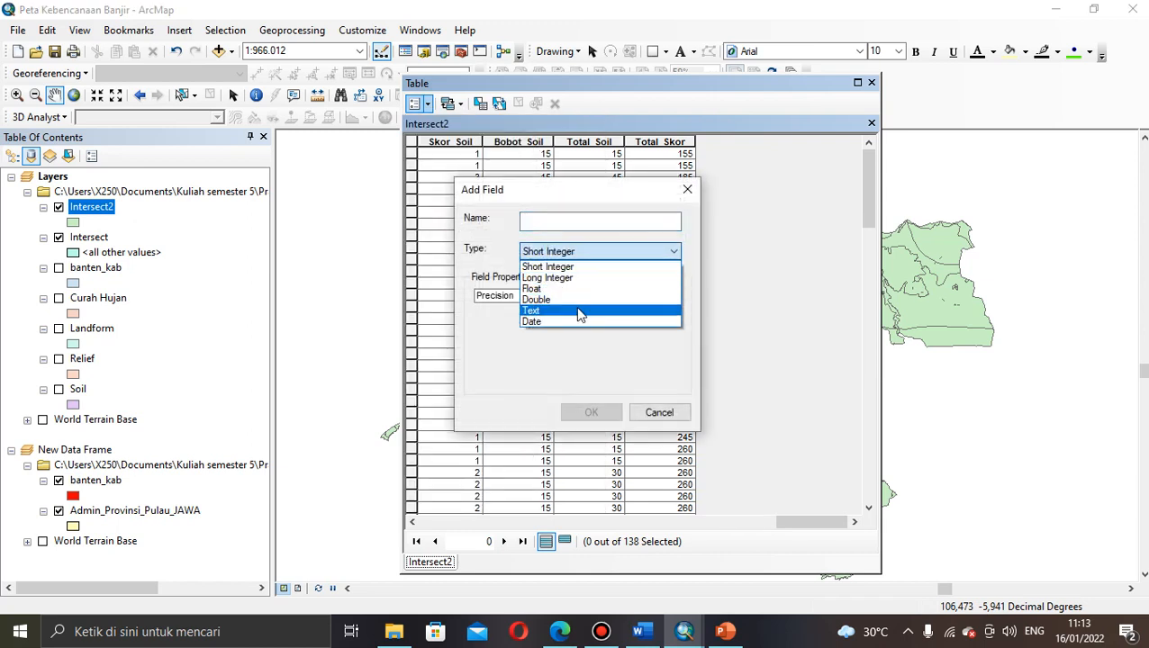
click(579, 311)
click(566, 221)
text(K)
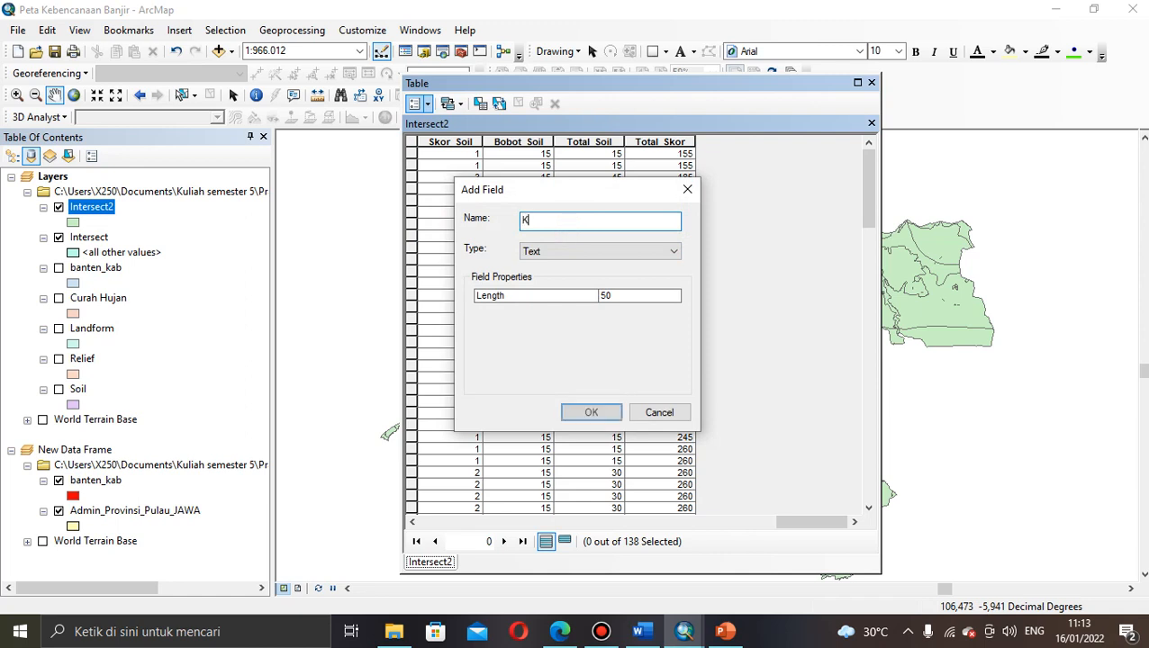
text(las_Rawan)
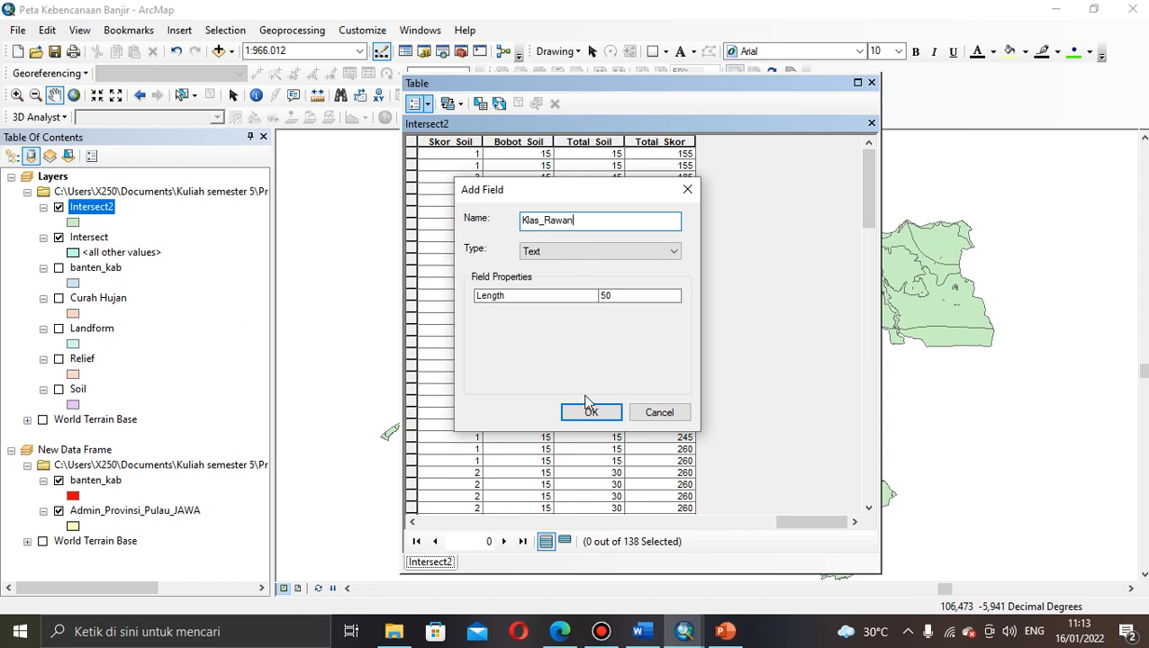
click(588, 407)
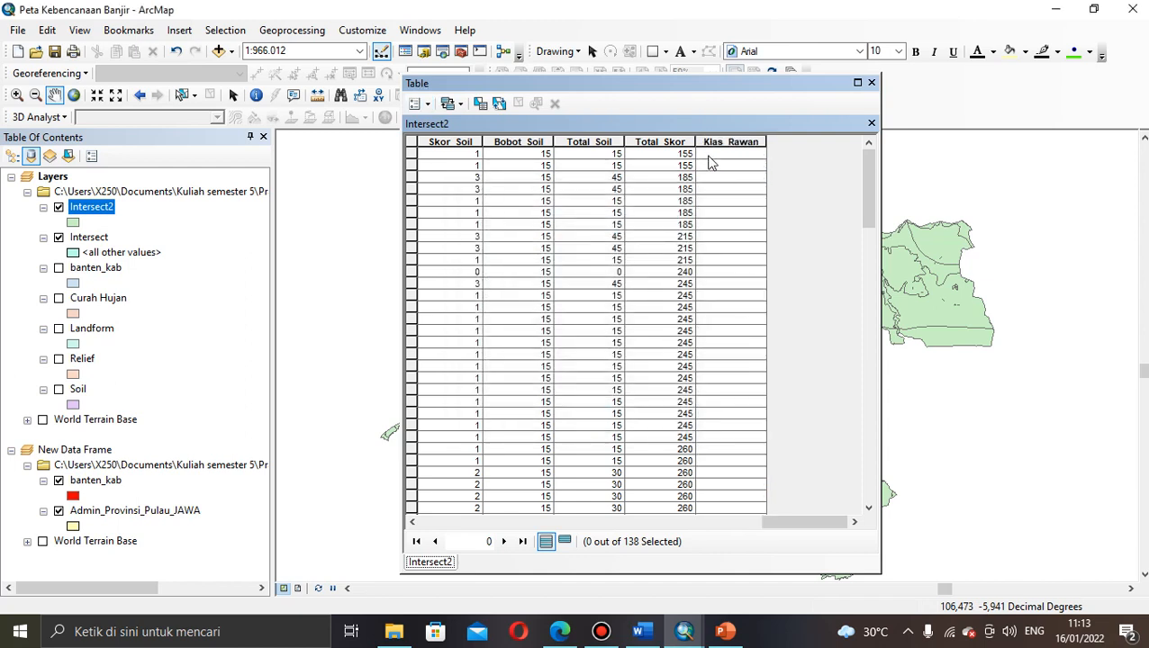
click(721, 158)
click(725, 167)
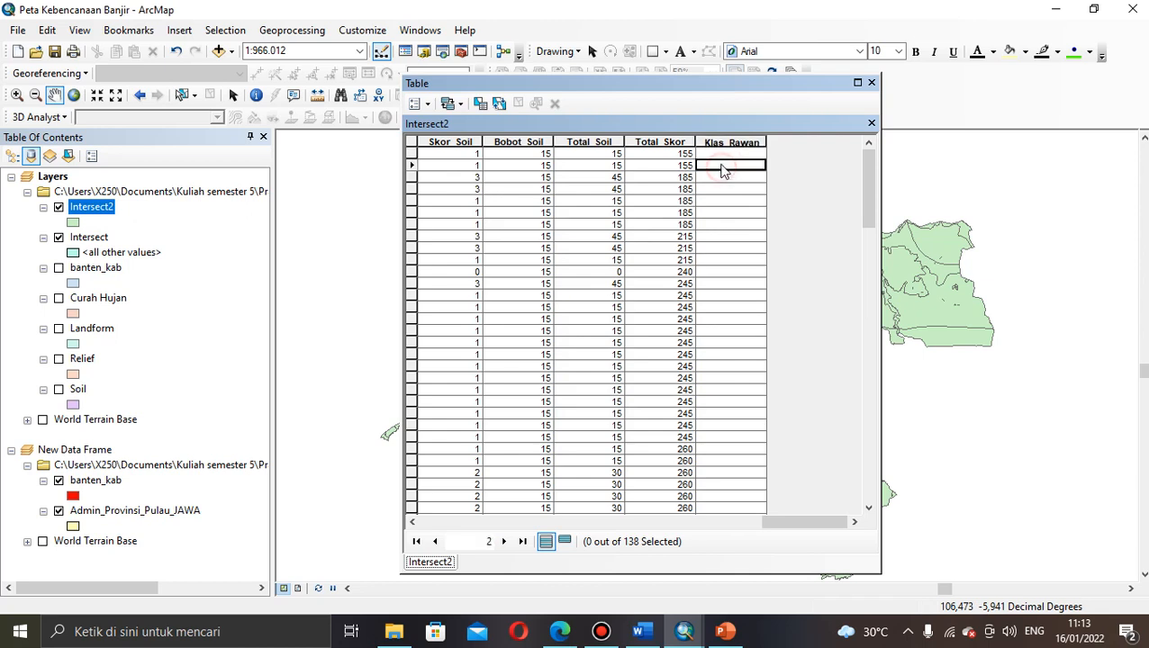
click(722, 159)
click(726, 169)
click(716, 151)
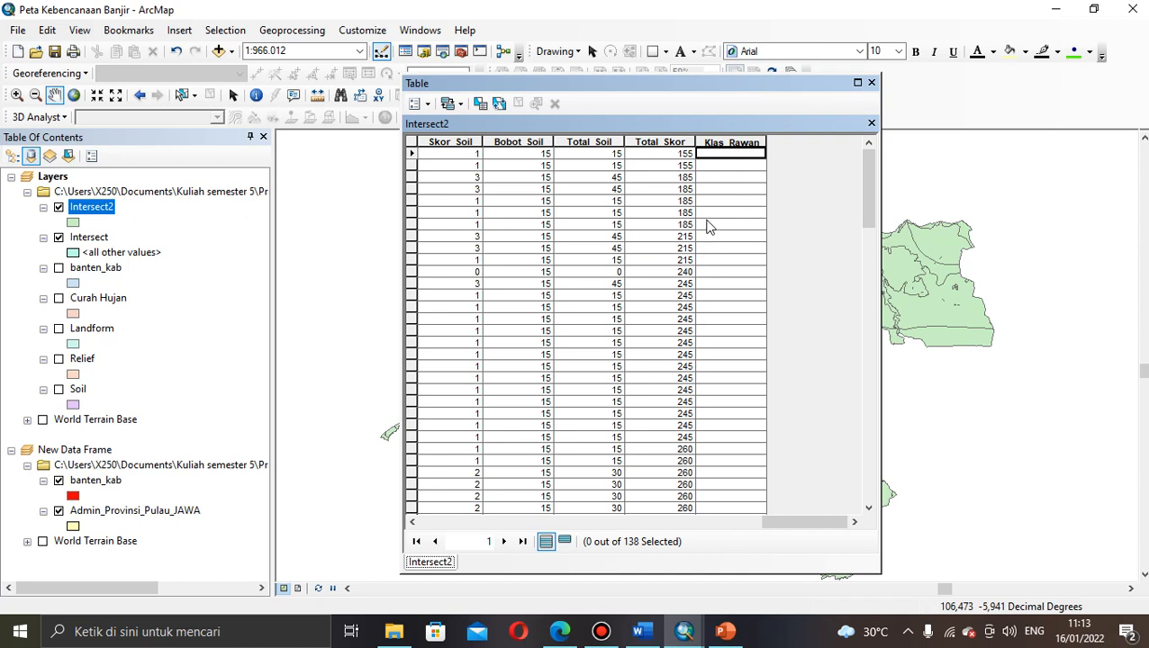
click(674, 155)
click(711, 156)
click(680, 155)
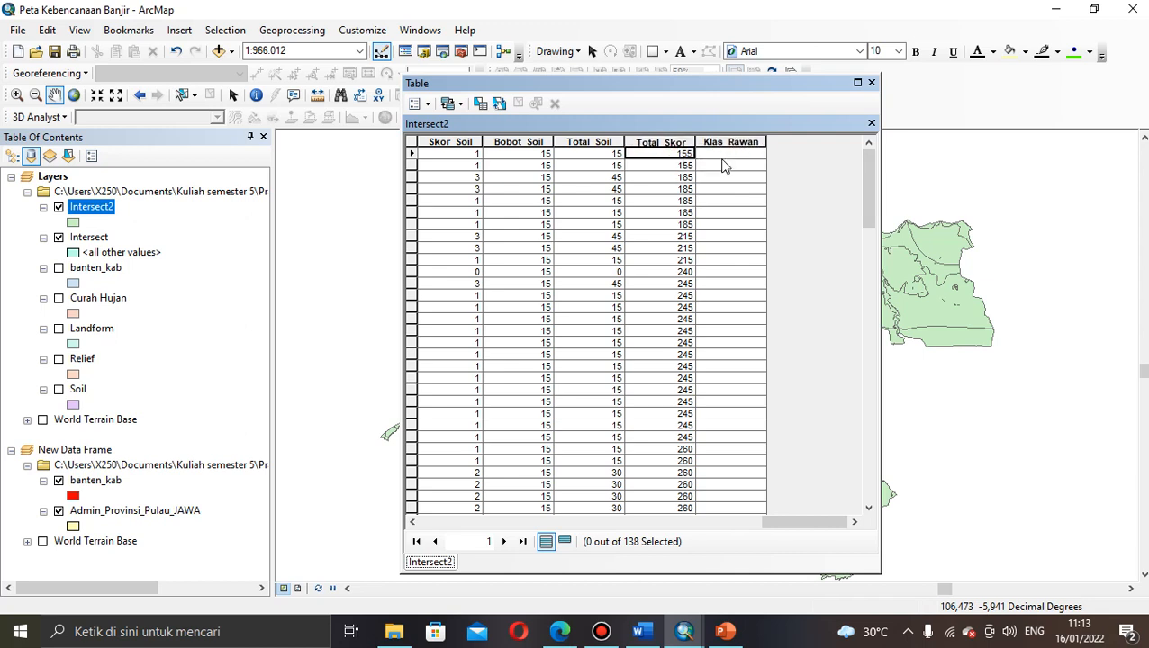
drag(870, 187, 885, 512)
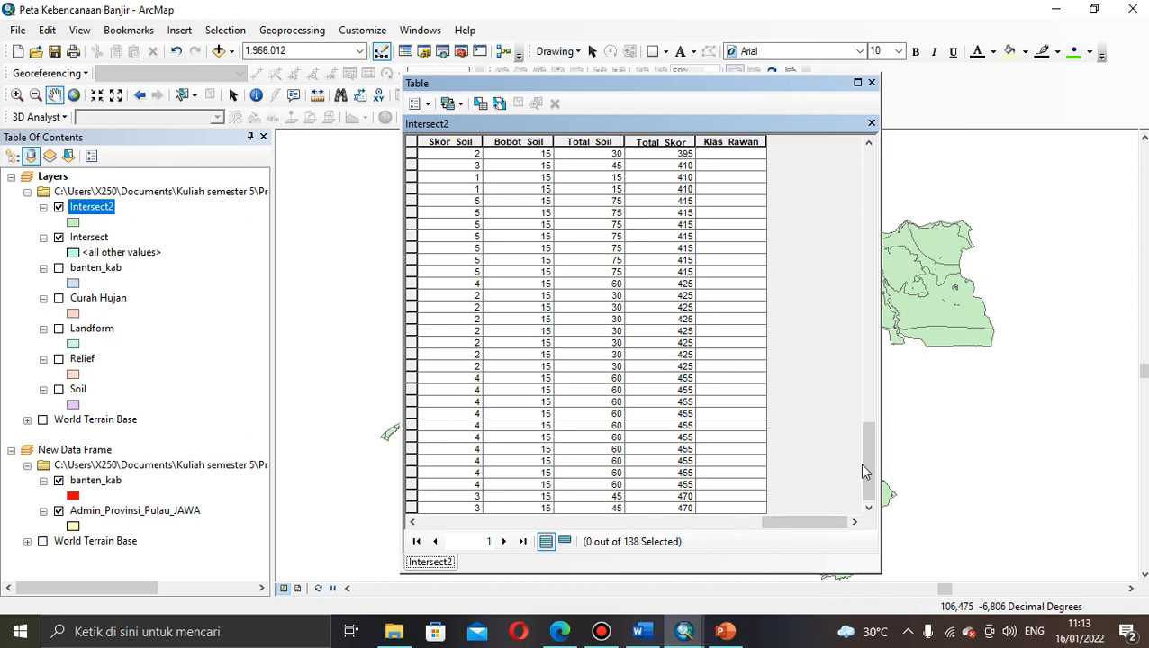
drag(862, 463, 832, 173)
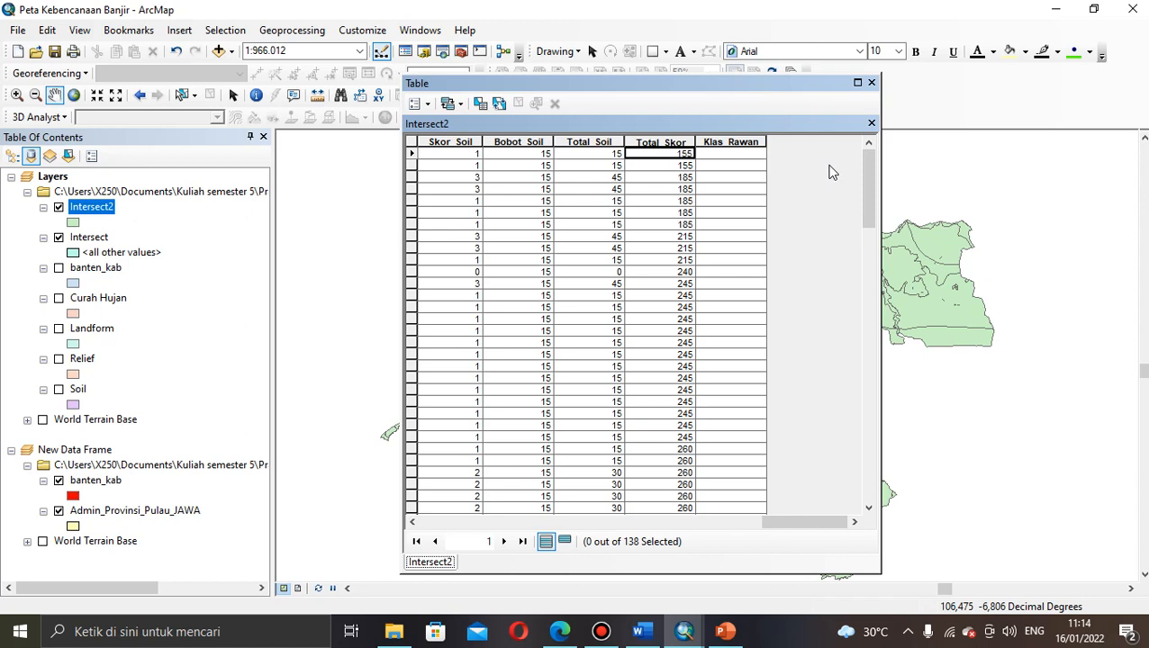
drag(872, 192, 845, 539)
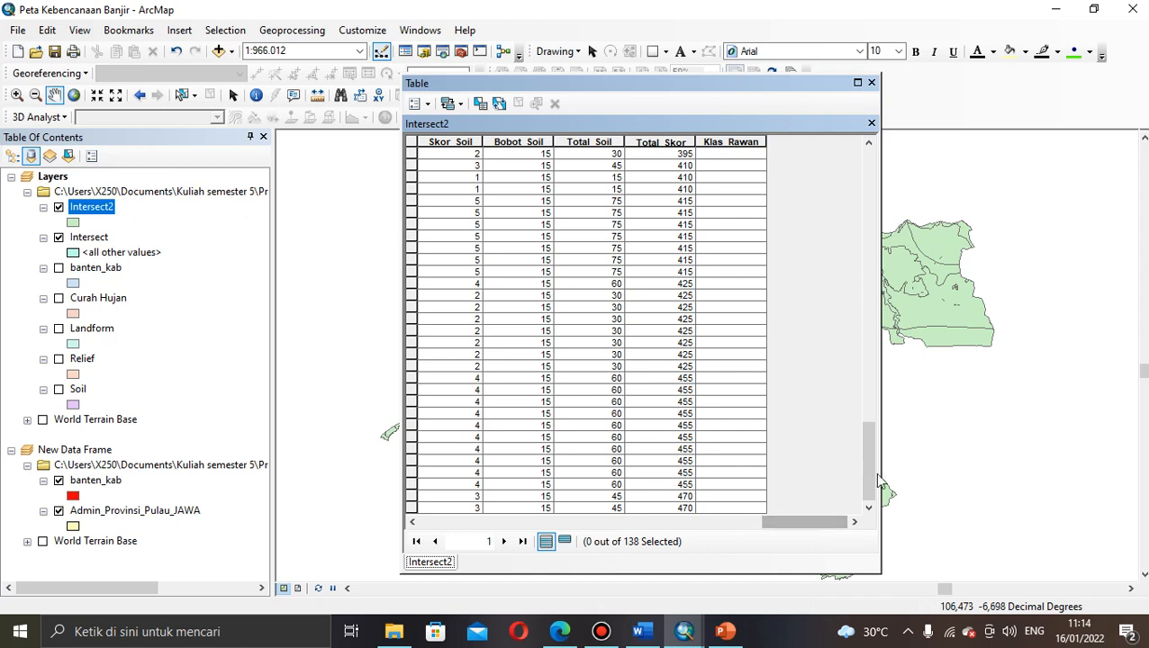
drag(872, 433, 890, 134)
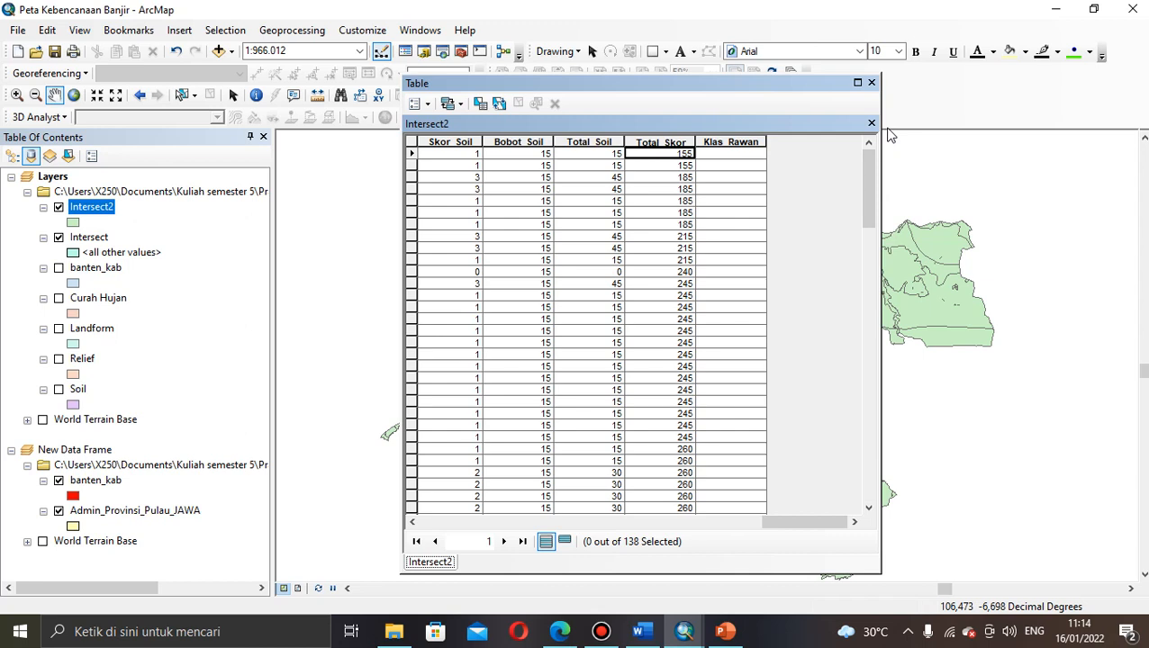
click(698, 215)
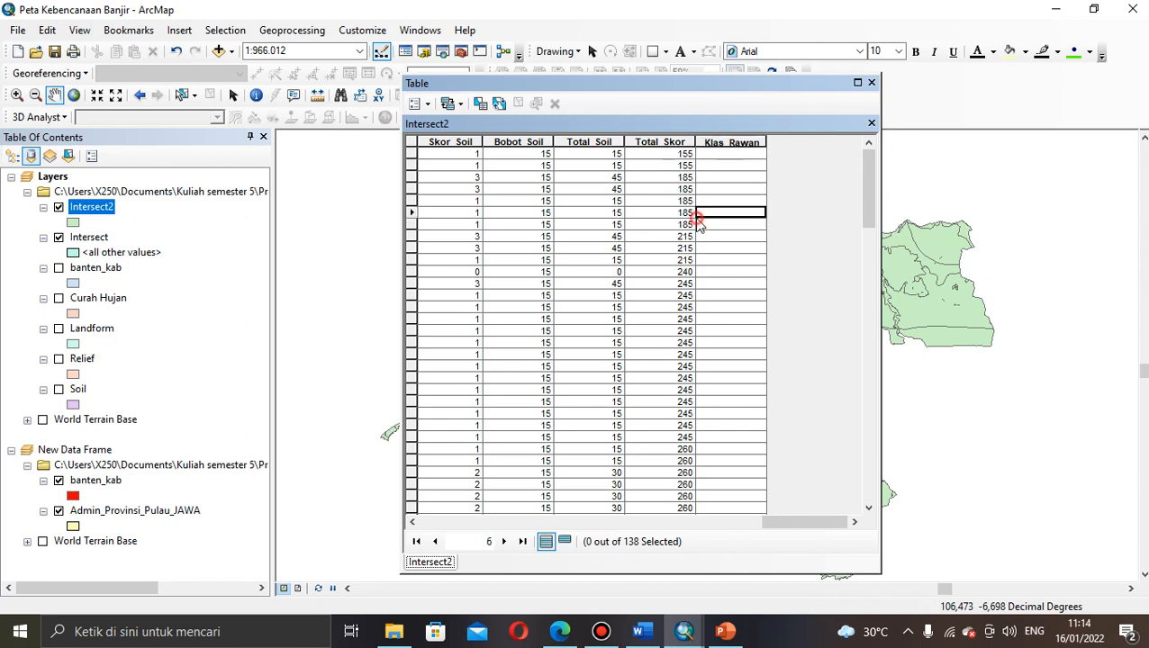
click(670, 157)
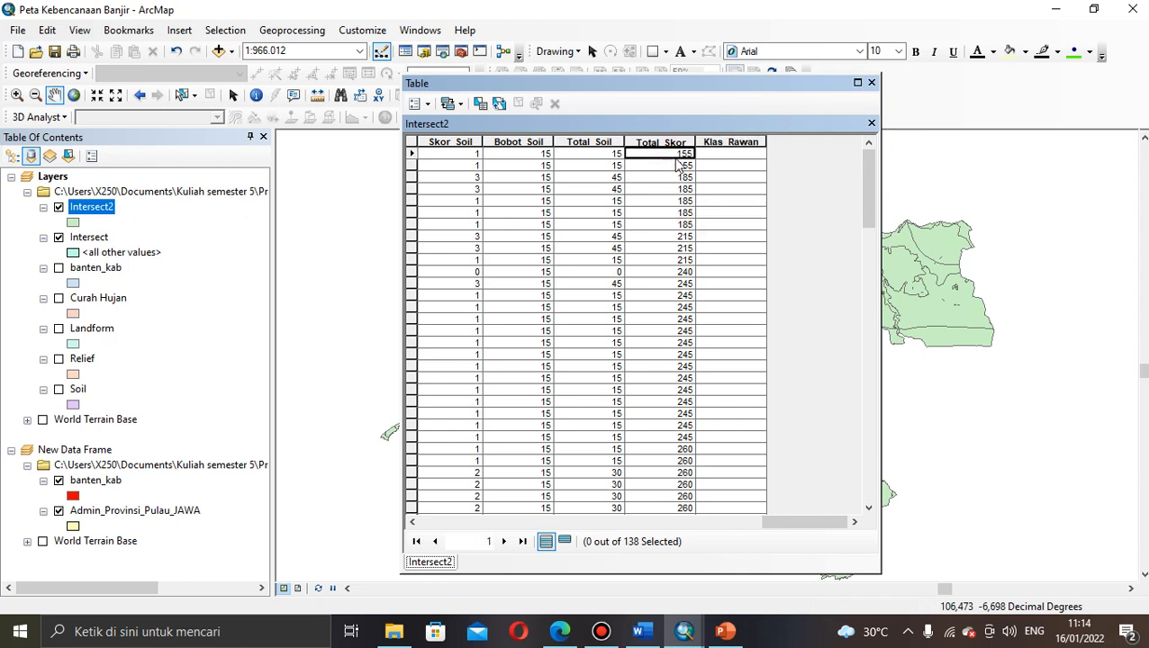
click(726, 189)
click(676, 155)
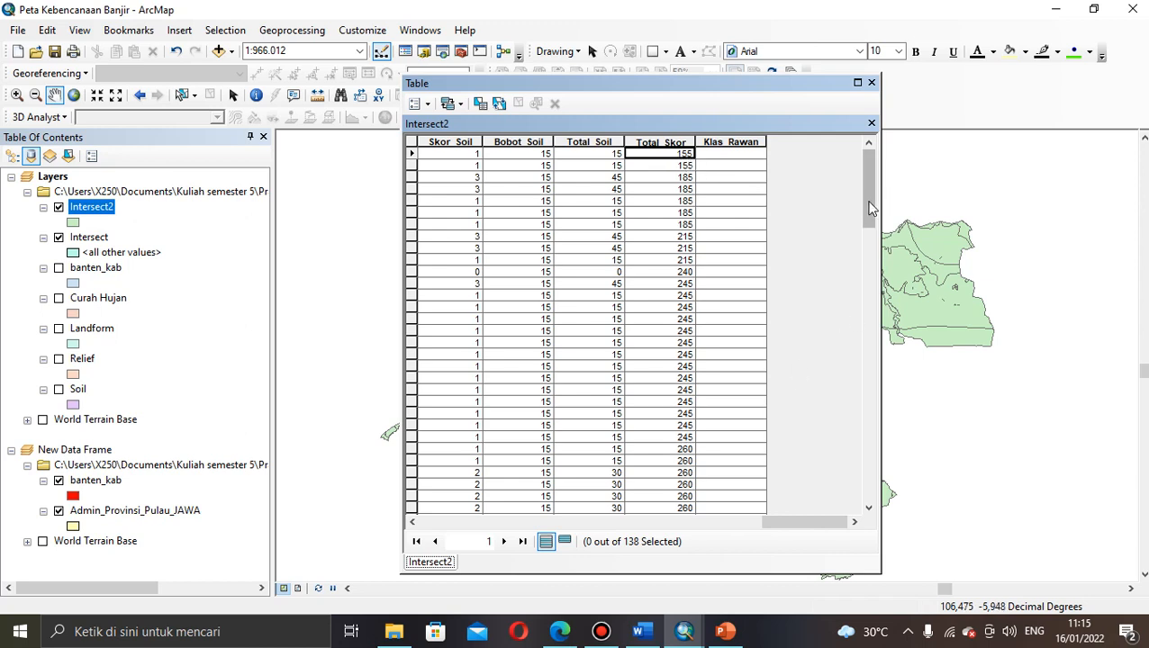
mouse_move(870, 205)
mouse_down()
mouse_move(874, 253)
mouse_move(874, 203)
mouse_up()
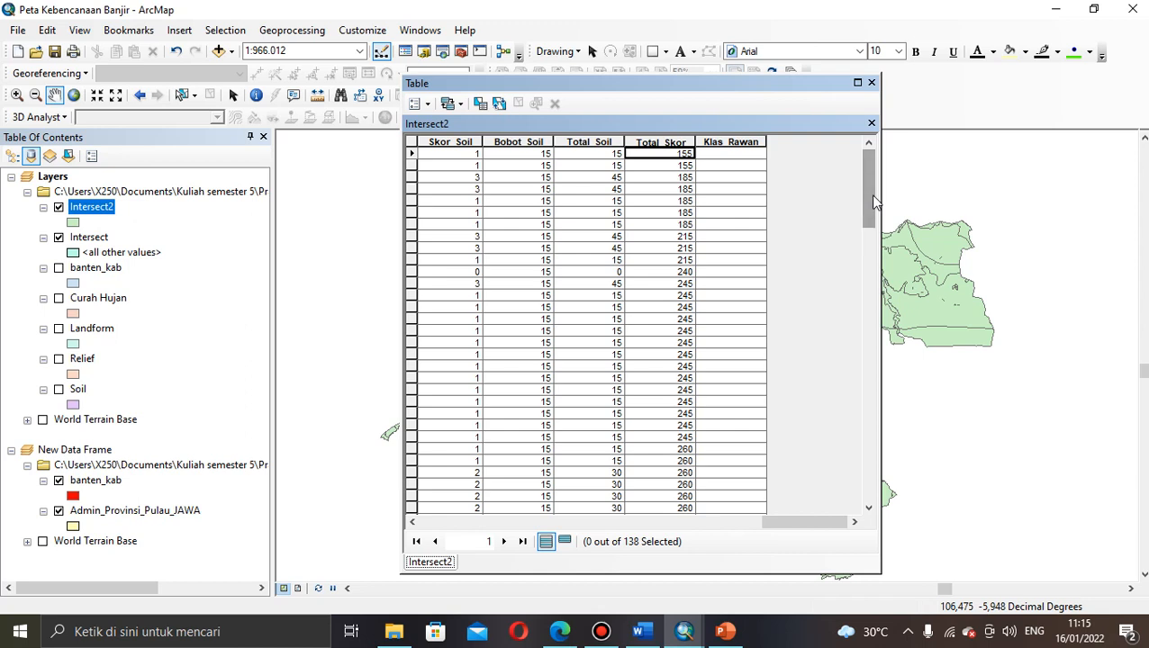
click(699, 165)
click(686, 157)
click(709, 153)
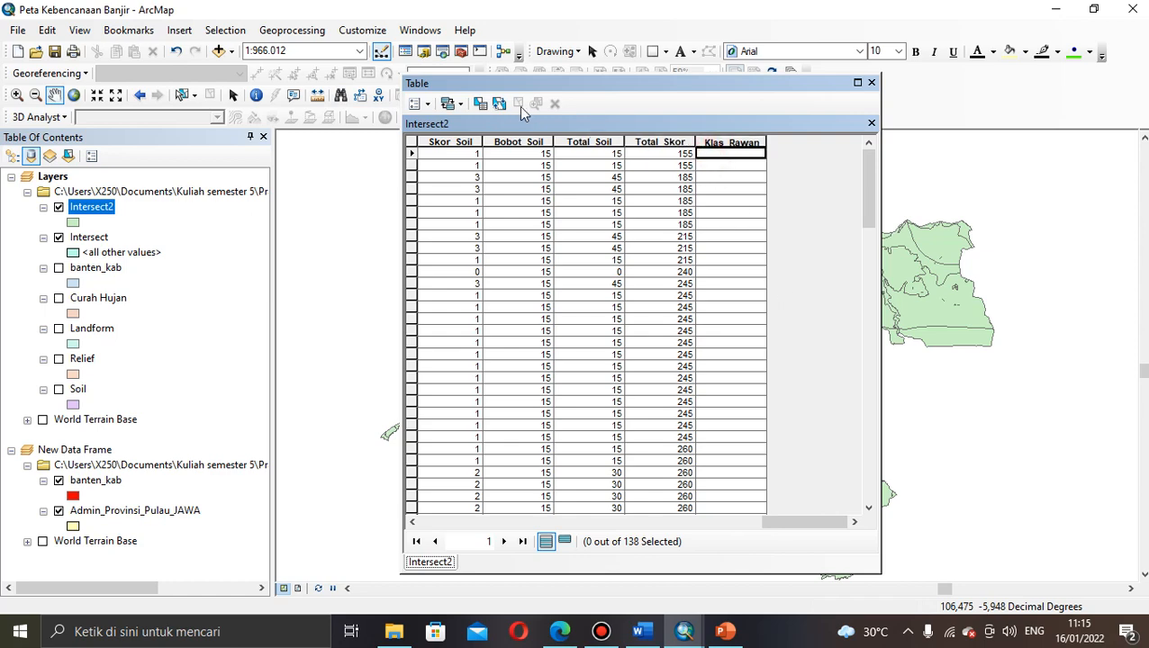
drag(498, 82, 609, 102)
Step: Start an edit session and select the first ten records, Total_Skor 155–215
click(457, 118)
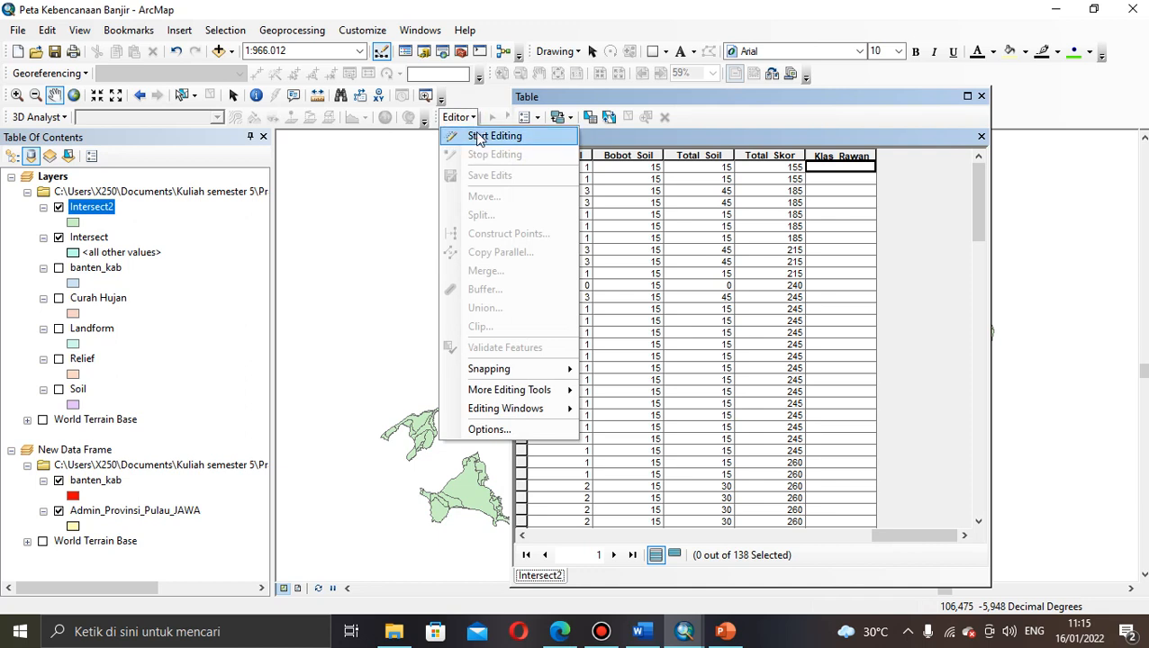
click(478, 136)
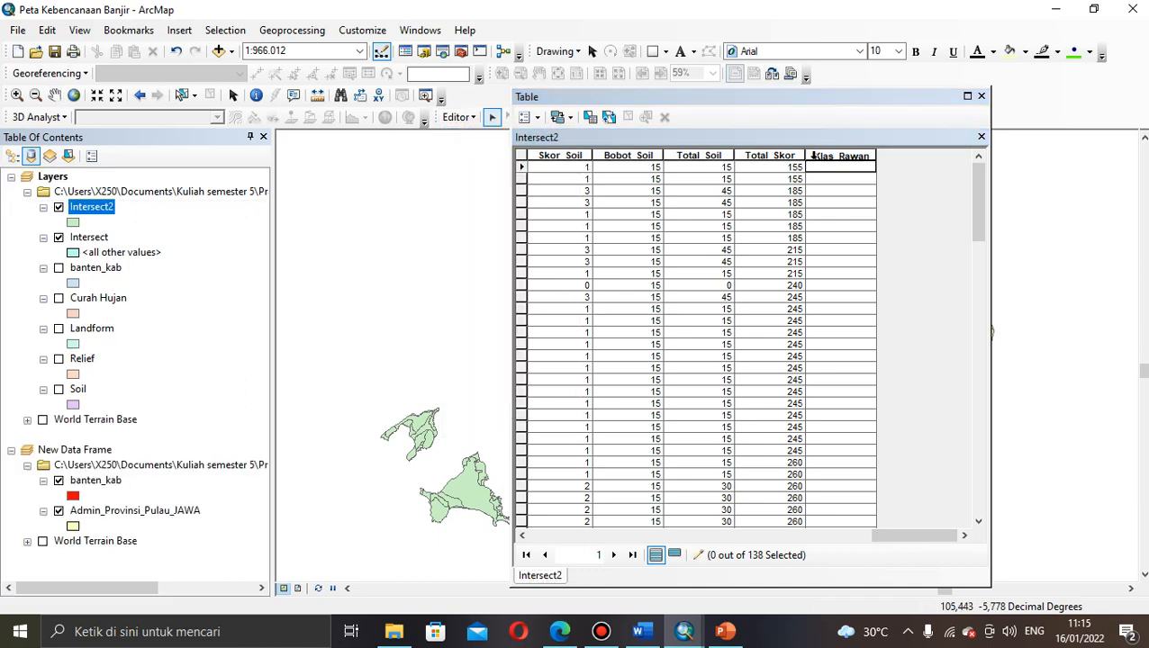
click(819, 169)
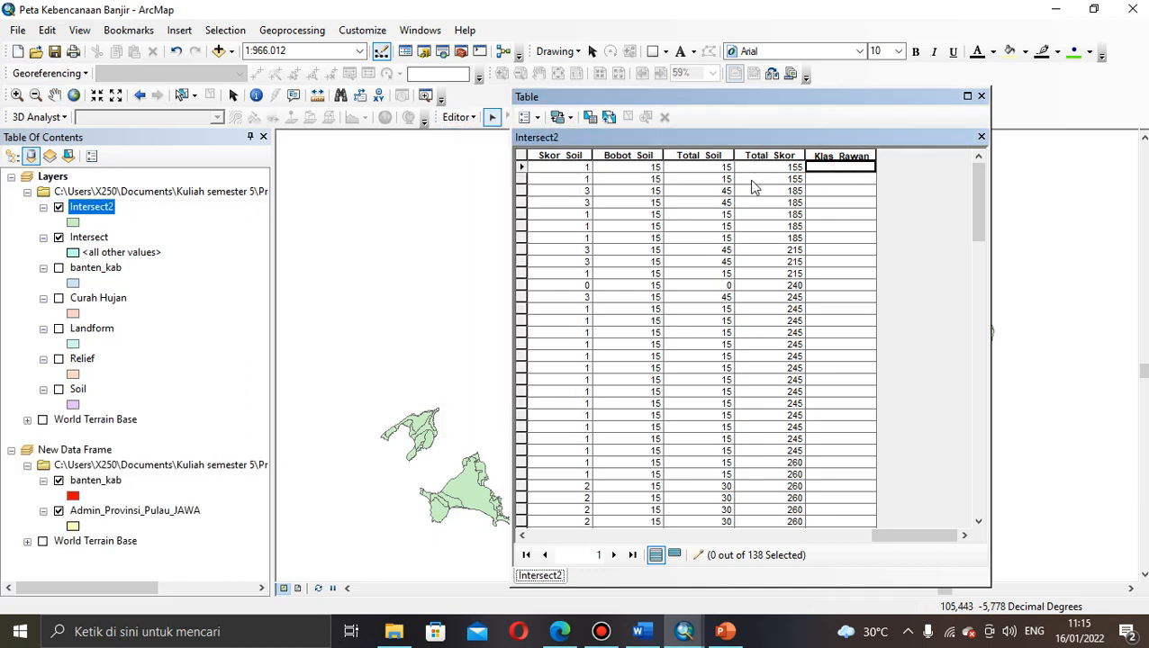
drag(521, 168, 523, 203)
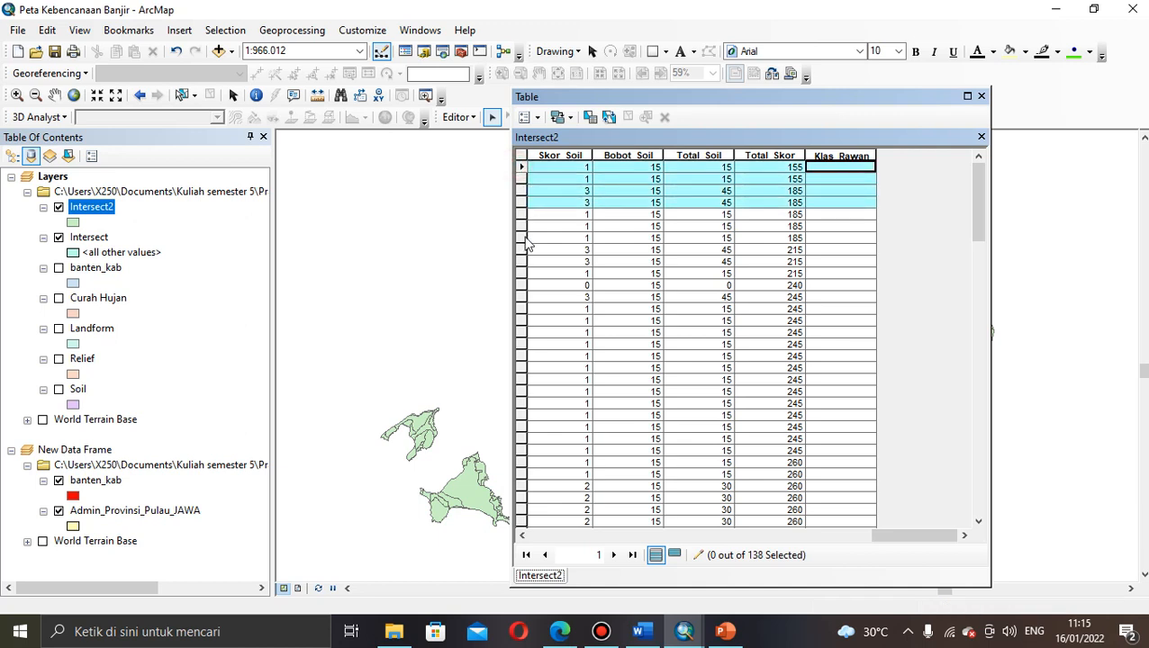
drag(529, 243, 559, 277)
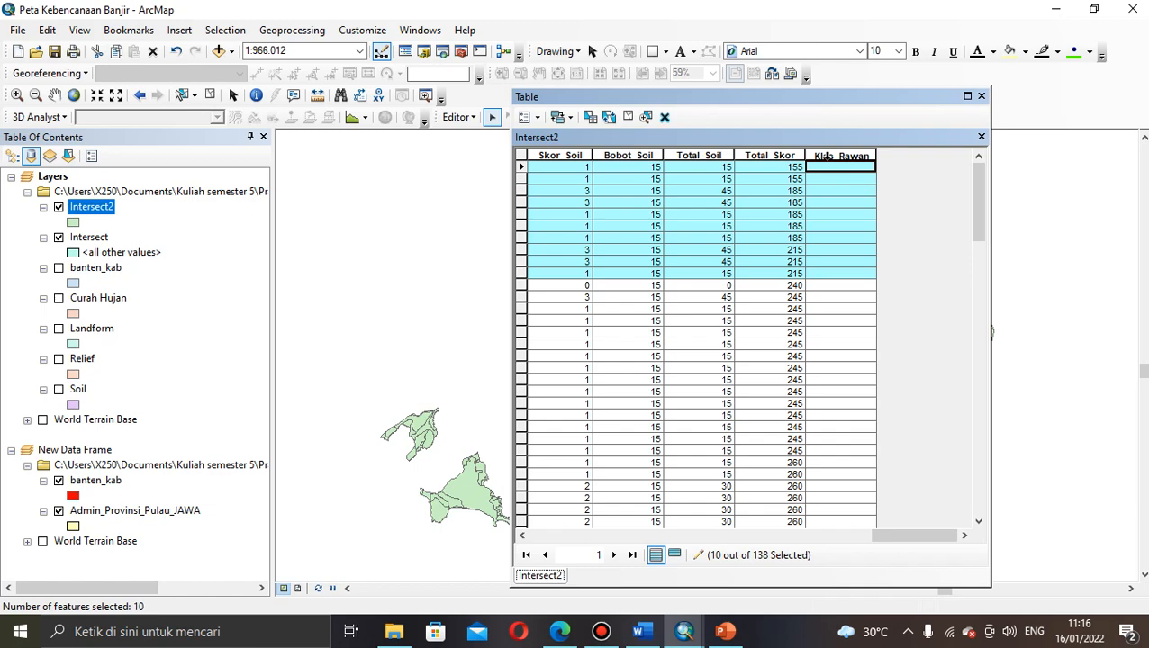
Step: Calculate Klas_Rawan as "Sangat Rendah" for the ten selected 155–215 records
right_click(826, 156)
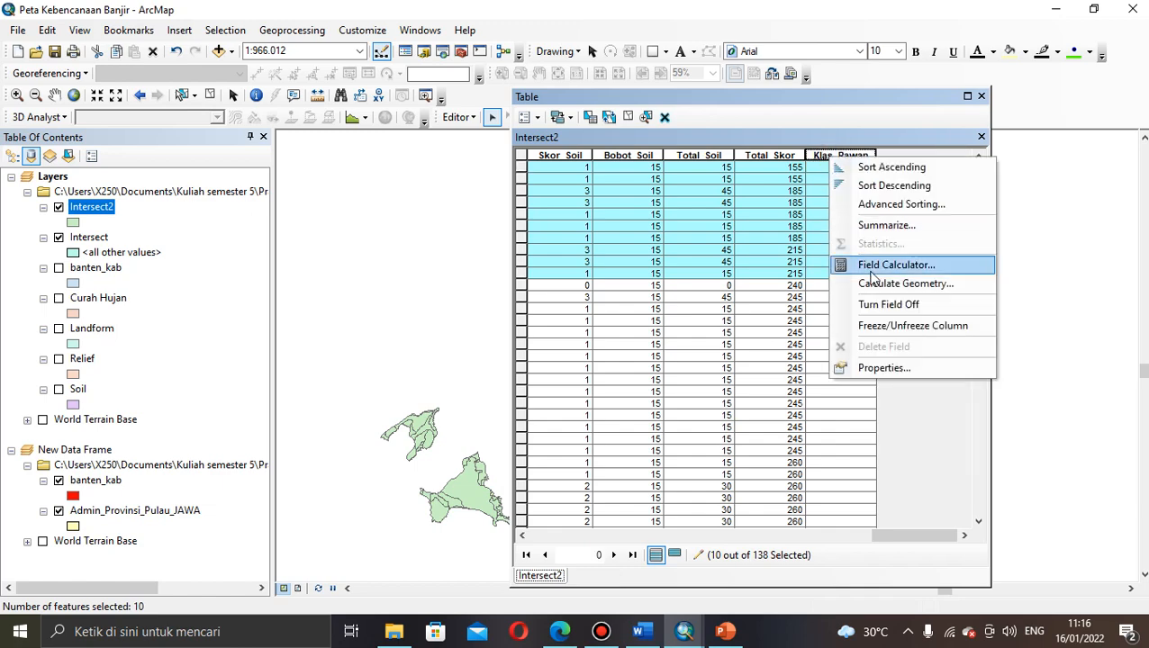
click(871, 267)
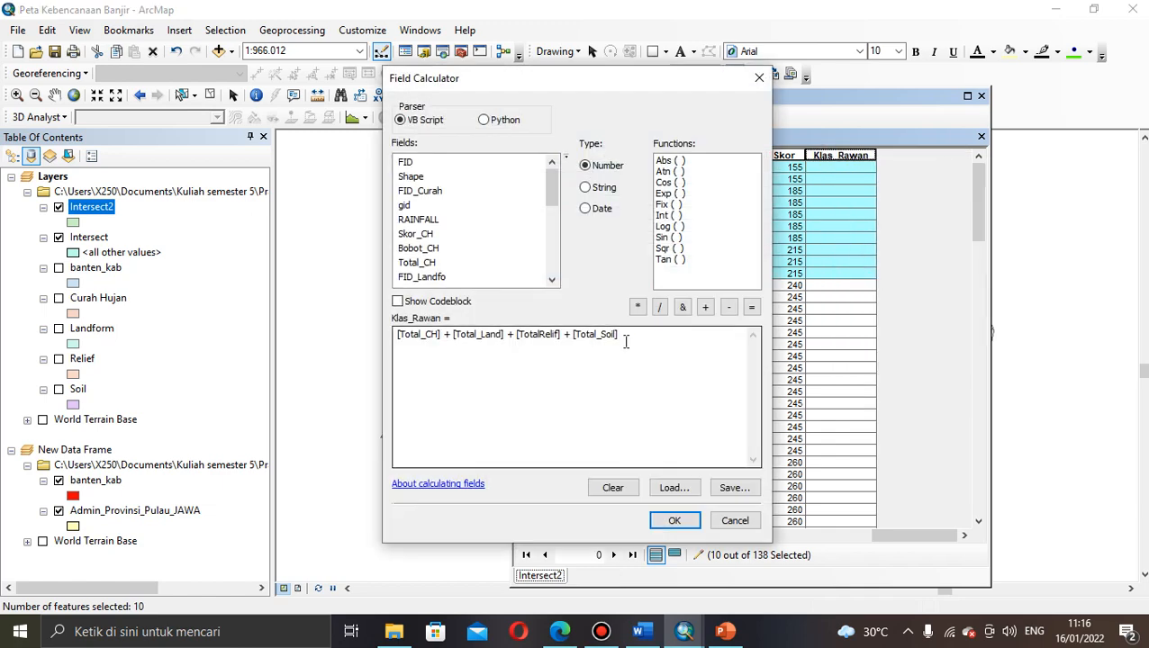
drag(627, 335, 388, 339)
key(Delete)
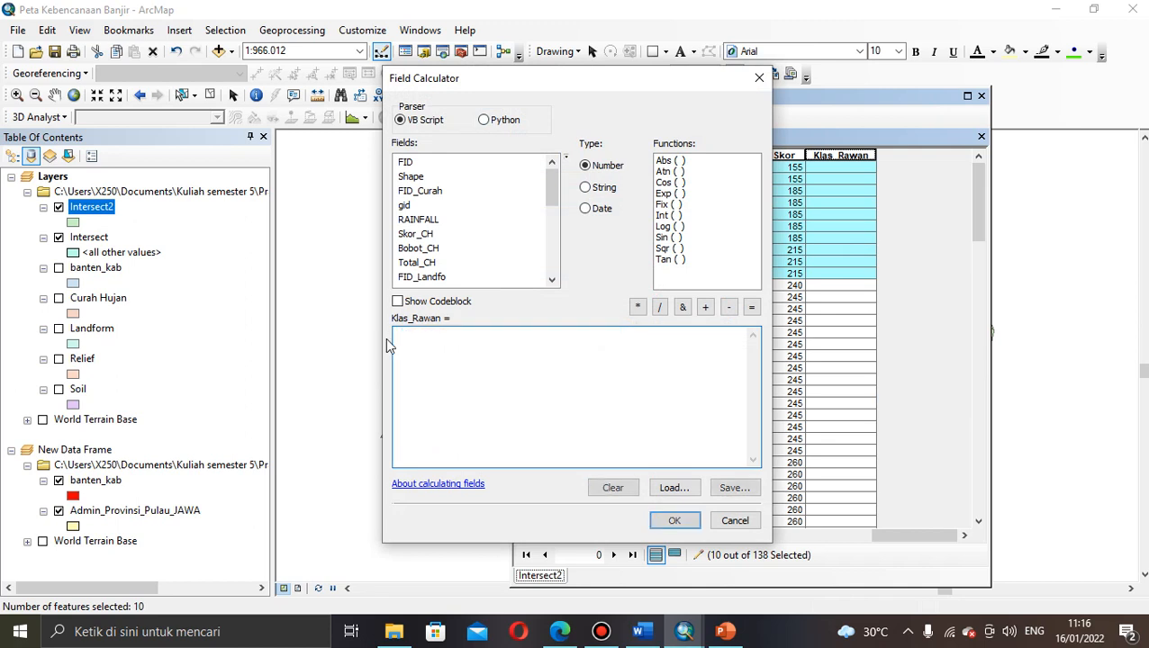
drag(547, 180, 550, 282)
click(433, 277)
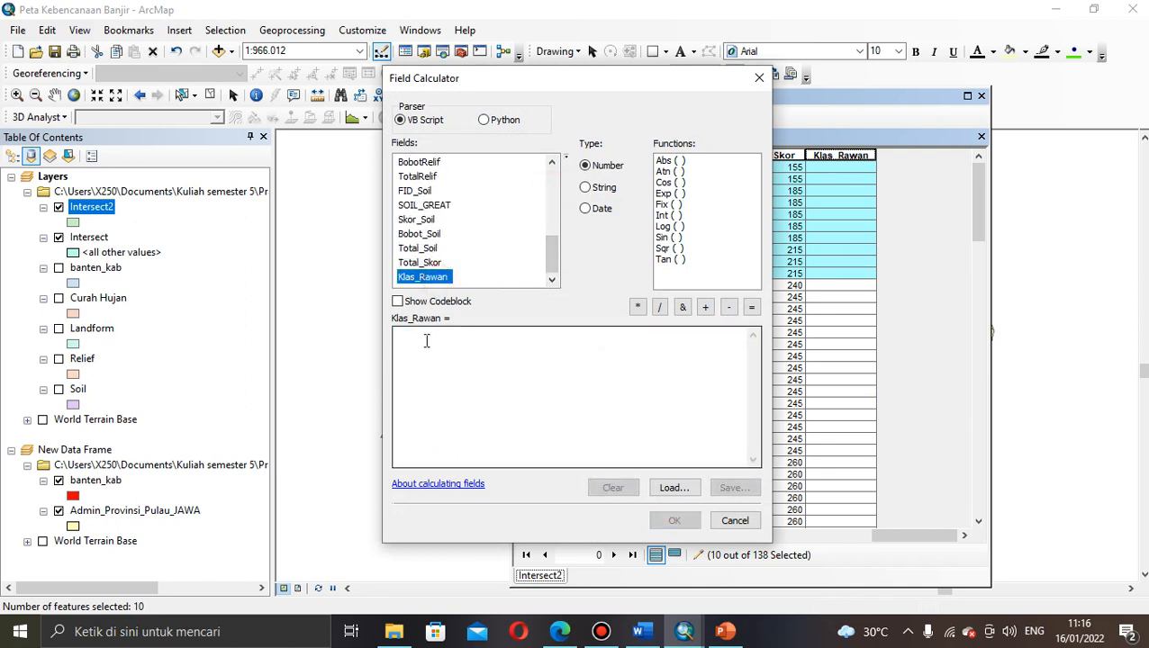
click(427, 341)
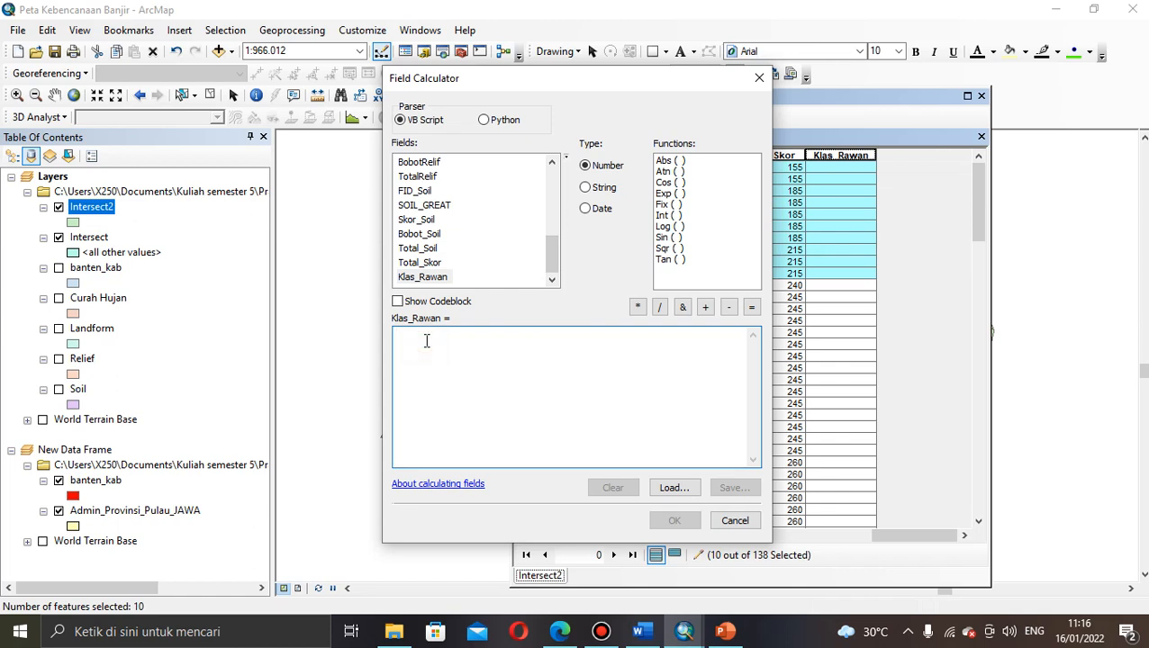
text(1)
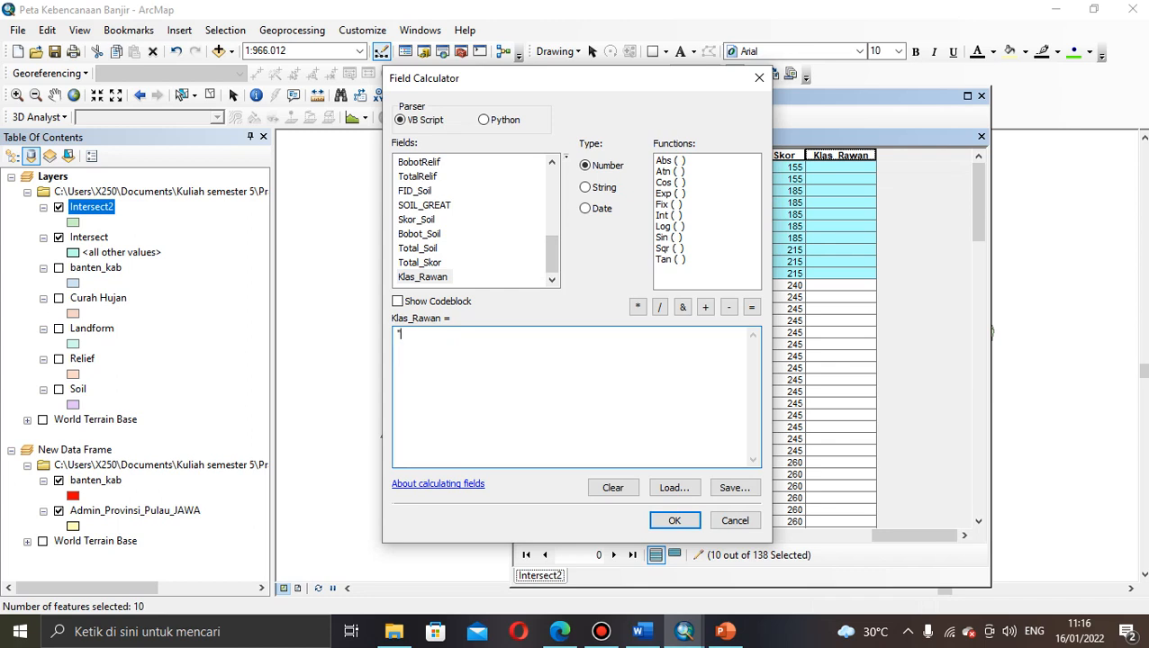
text(sa)
key(BackSpace)
key(BackSpace)
text(Sangat Rendah")
click(676, 522)
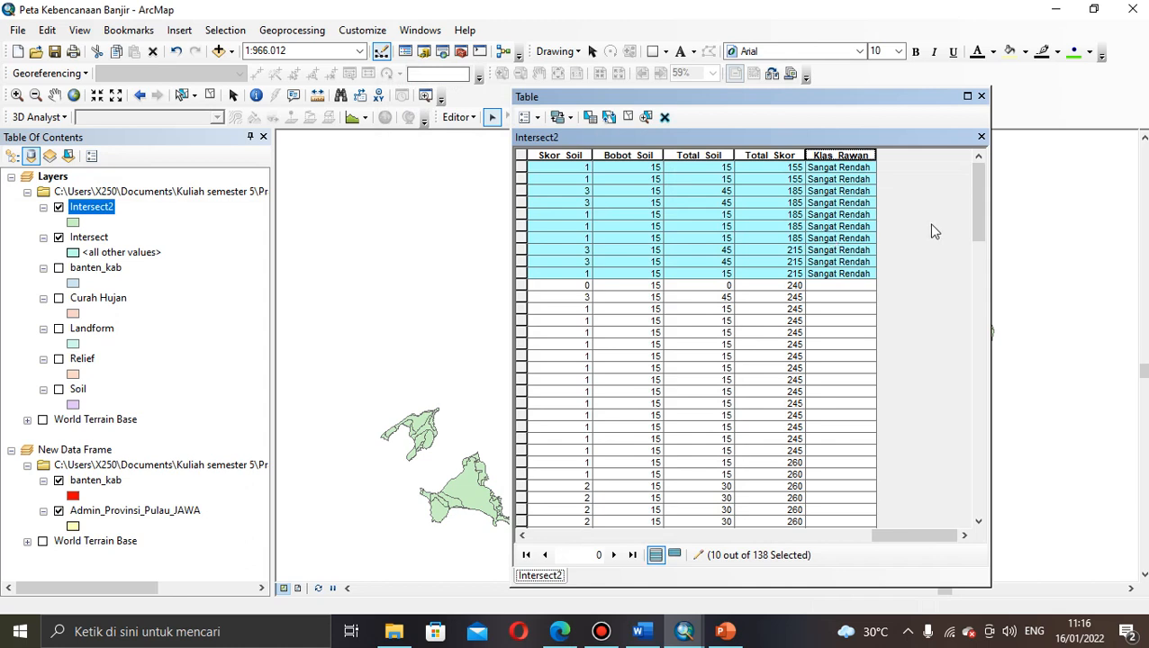
Step: Select the 33 records from Total_Skor 240 through 280 by their row selectors
click(796, 285)
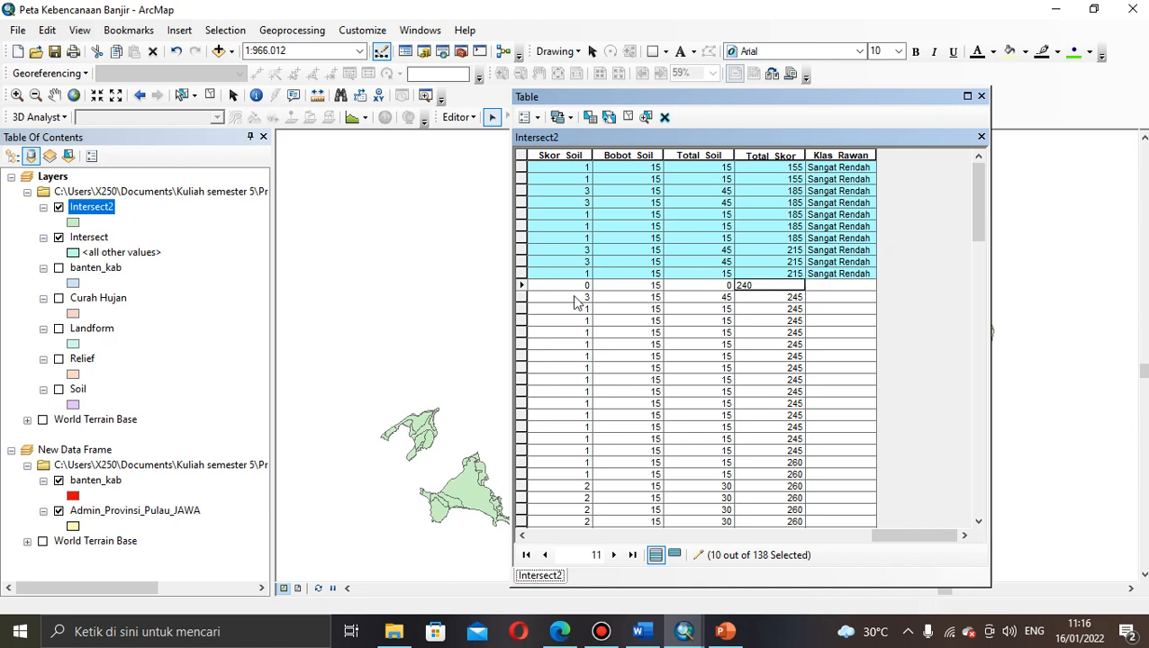
click(520, 285)
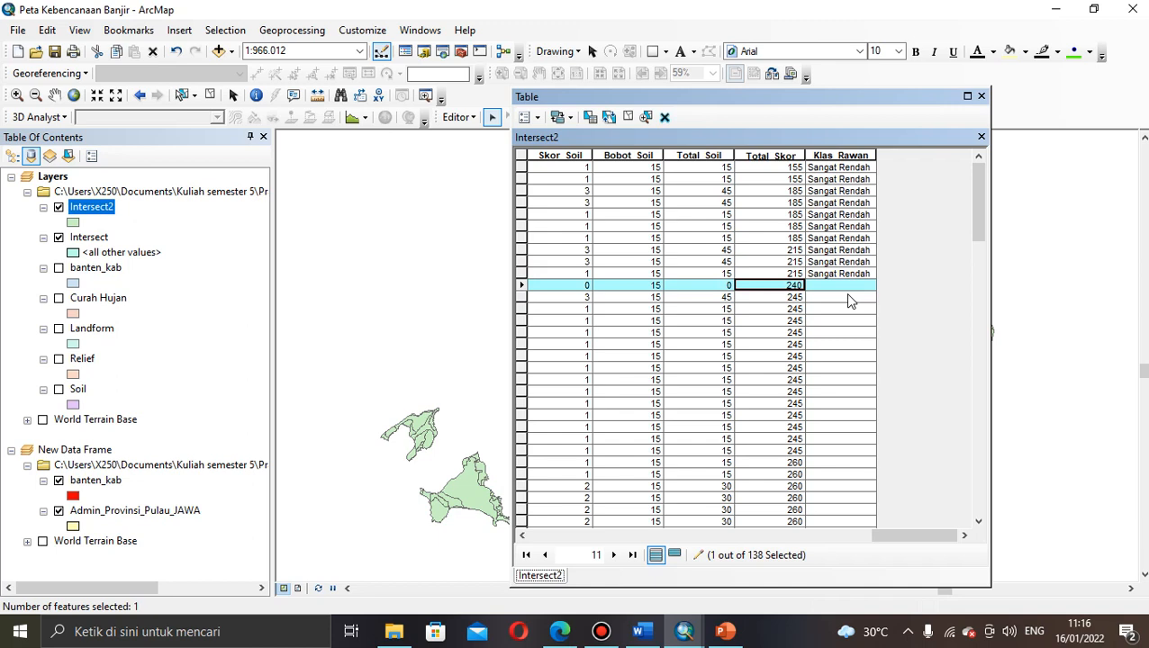
click(793, 299)
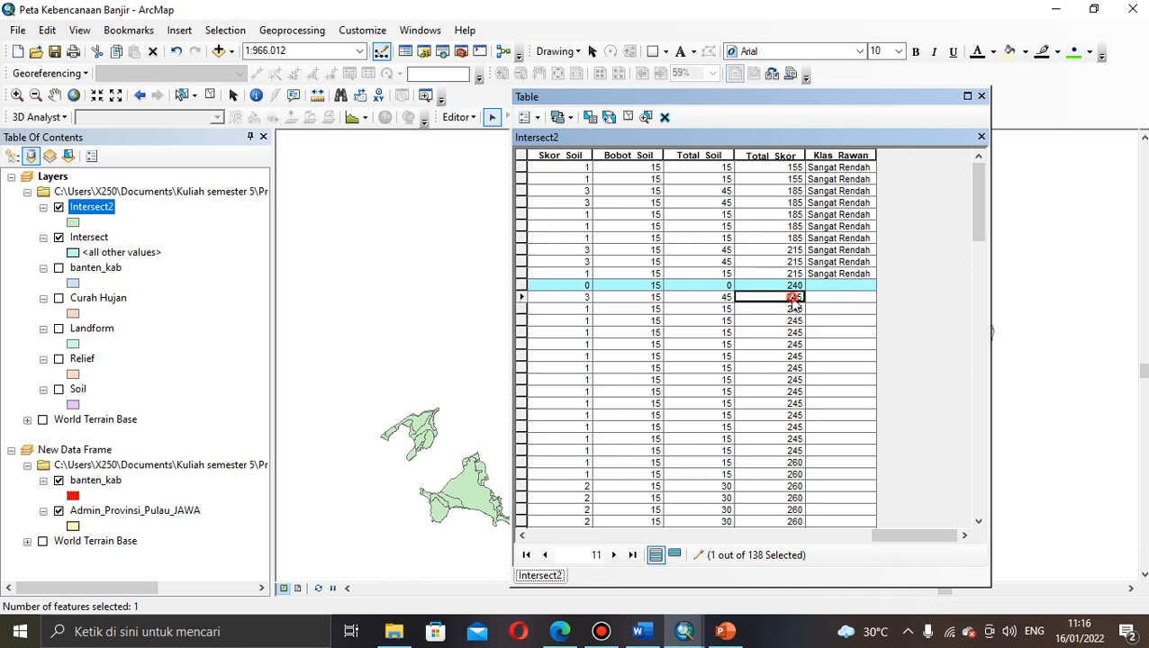
click(821, 286)
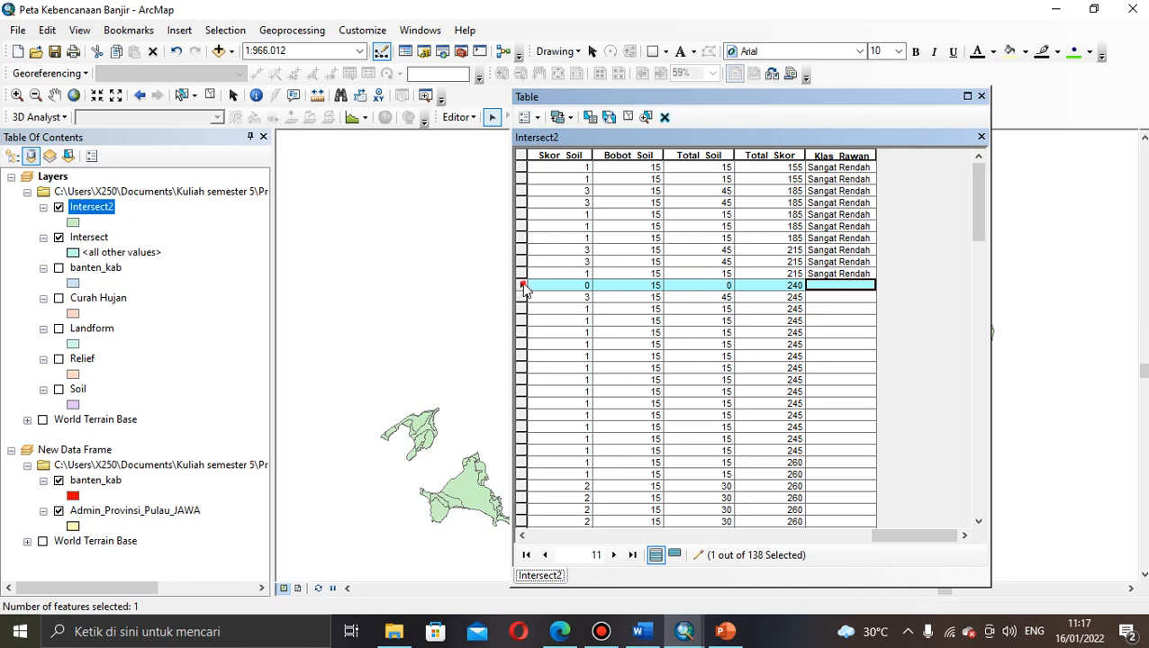
drag(524, 286, 578, 251)
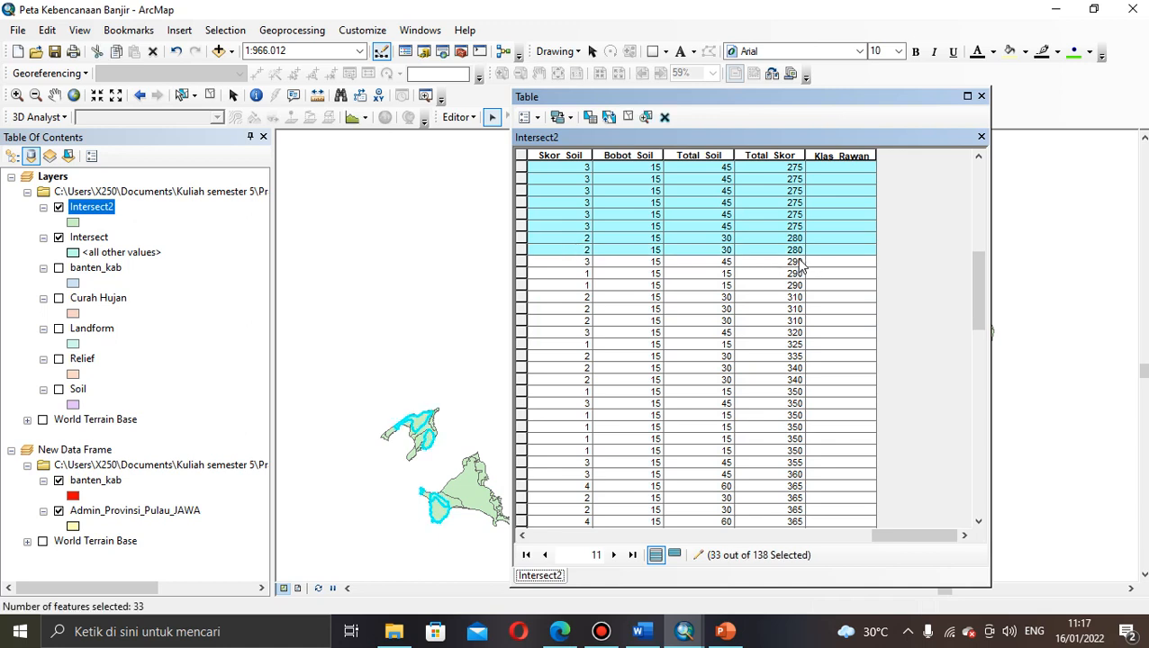
Step: Calculate Klas_Rawan as "Rendah" for the selected 240–280 records
right_click(851, 156)
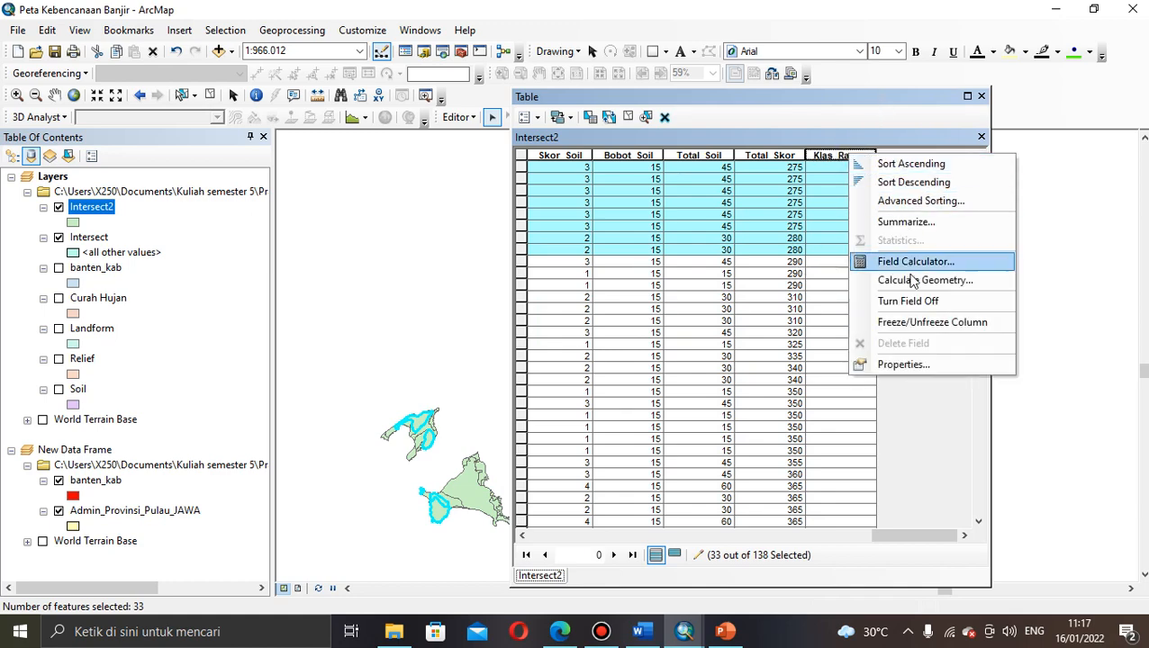
click(908, 263)
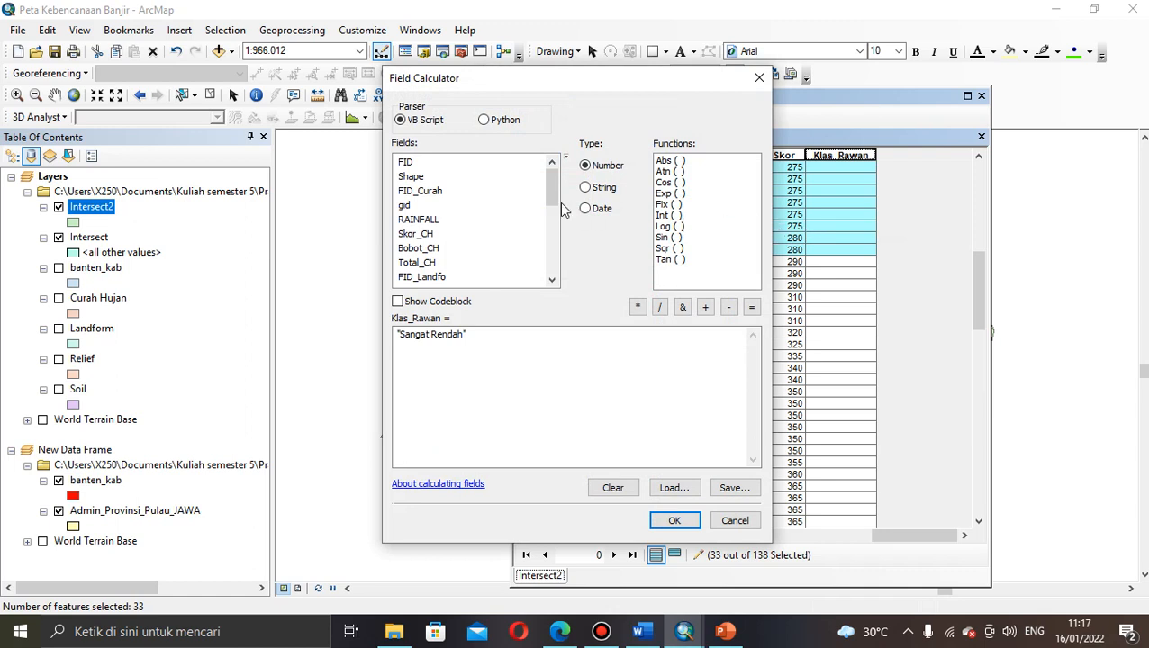
drag(551, 185, 551, 294)
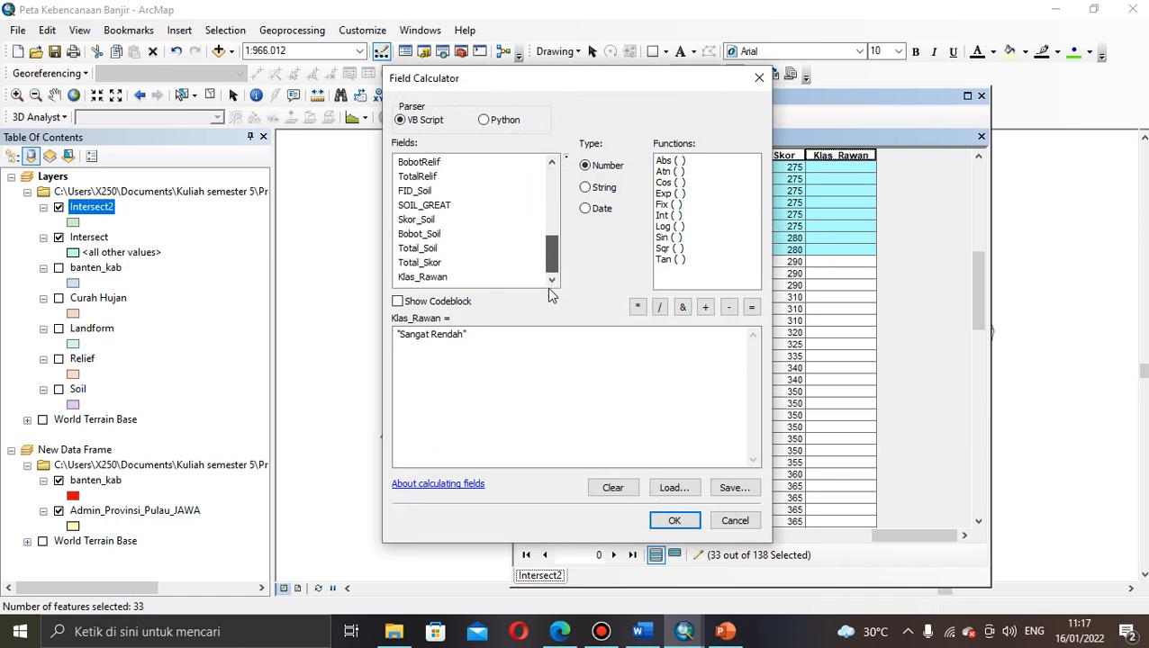
click(431, 334)
key(BackSpace)
key(BackSpace)
key(BackSpace)
key(BackSpace)
key(BackSpace)
key(BackSpace)
key(BackSpace)
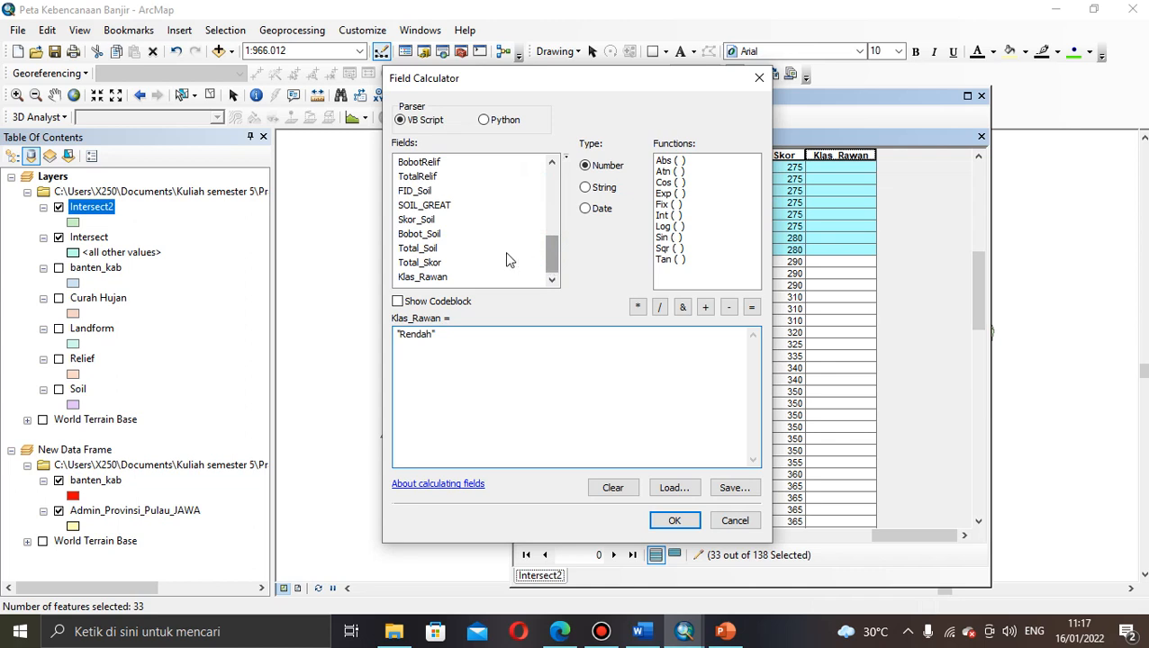
click(425, 278)
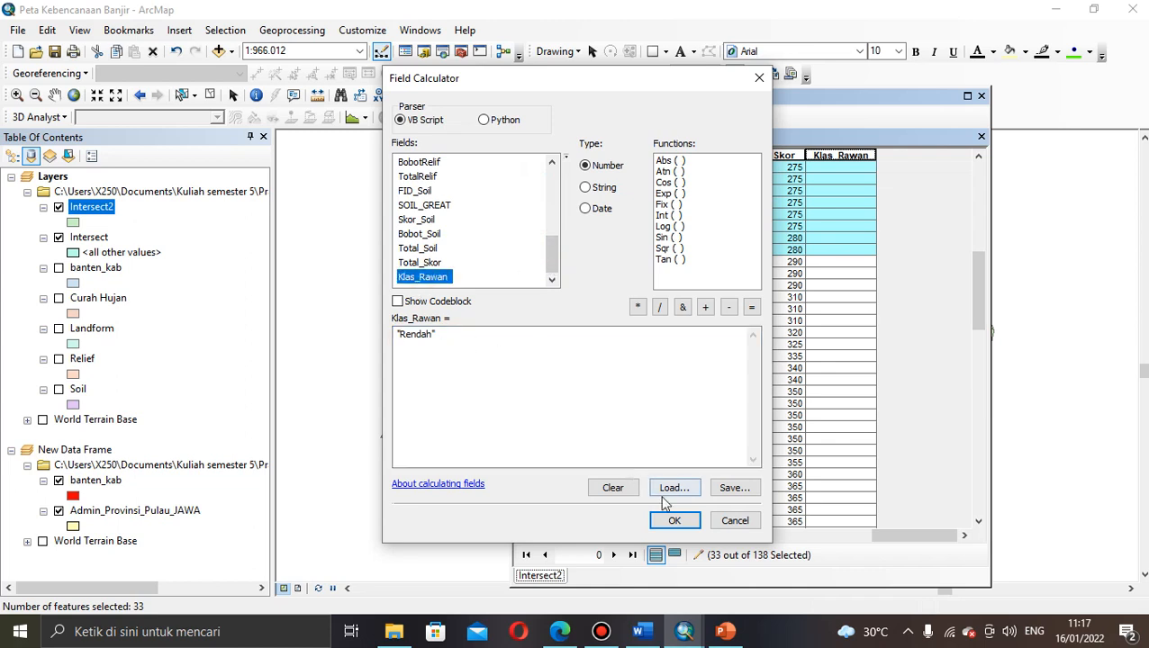
click(673, 523)
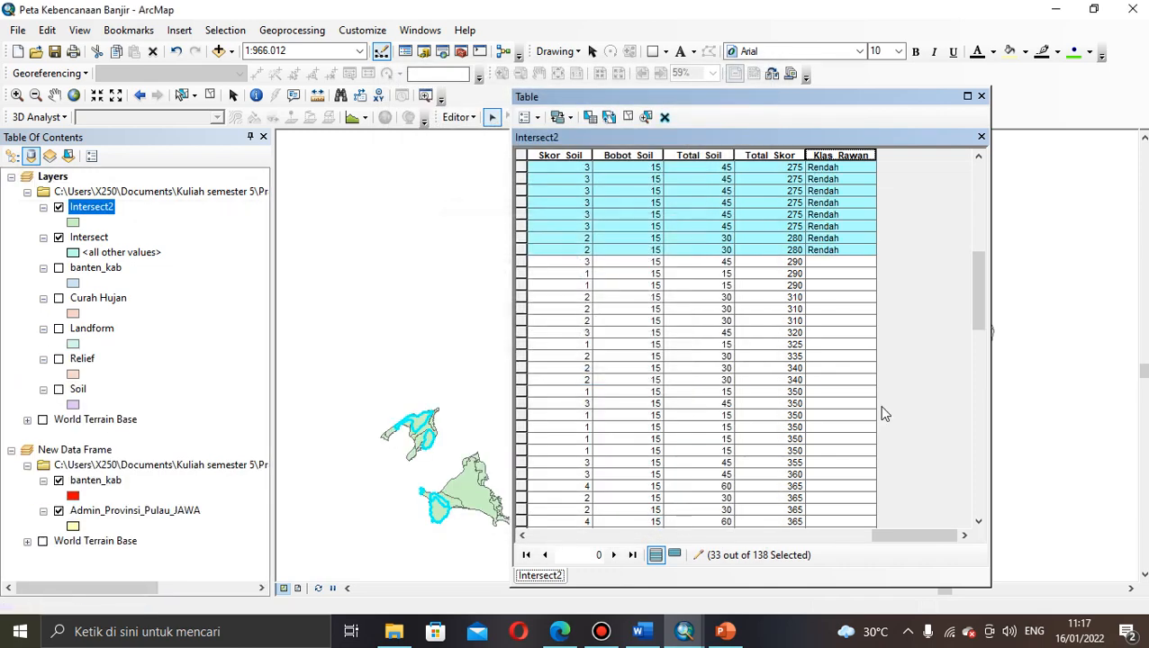
drag(979, 271, 970, 311)
click(770, 345)
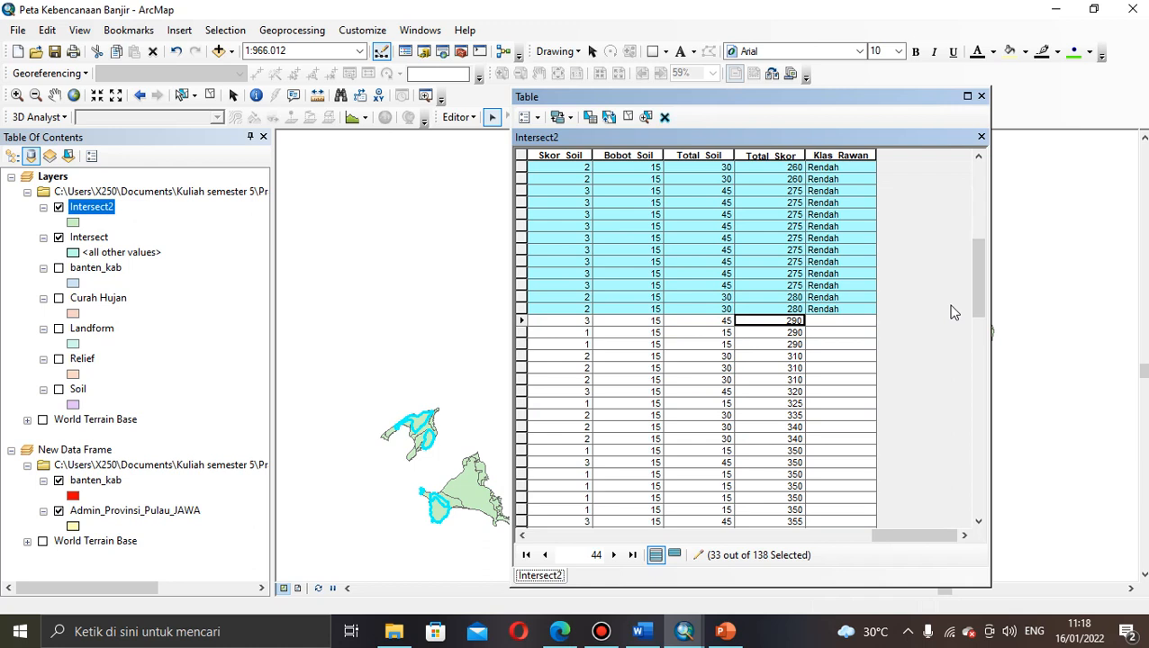
Step: Select the eleven records scoring 290 to 340
click(522, 322)
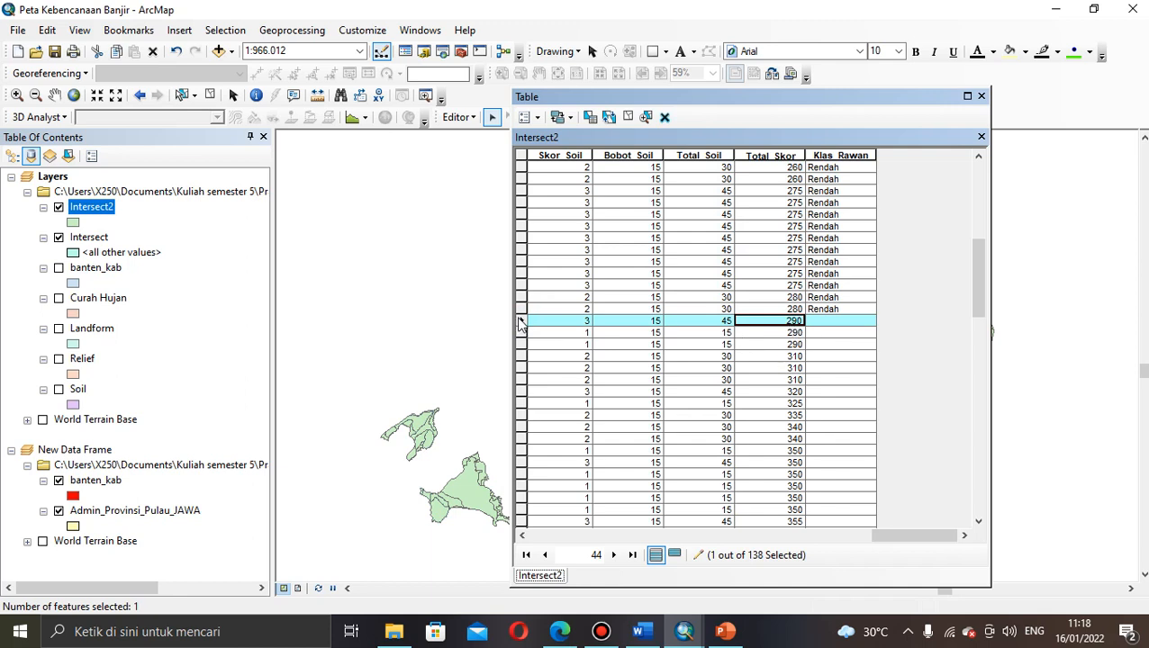
drag(520, 324, 549, 447)
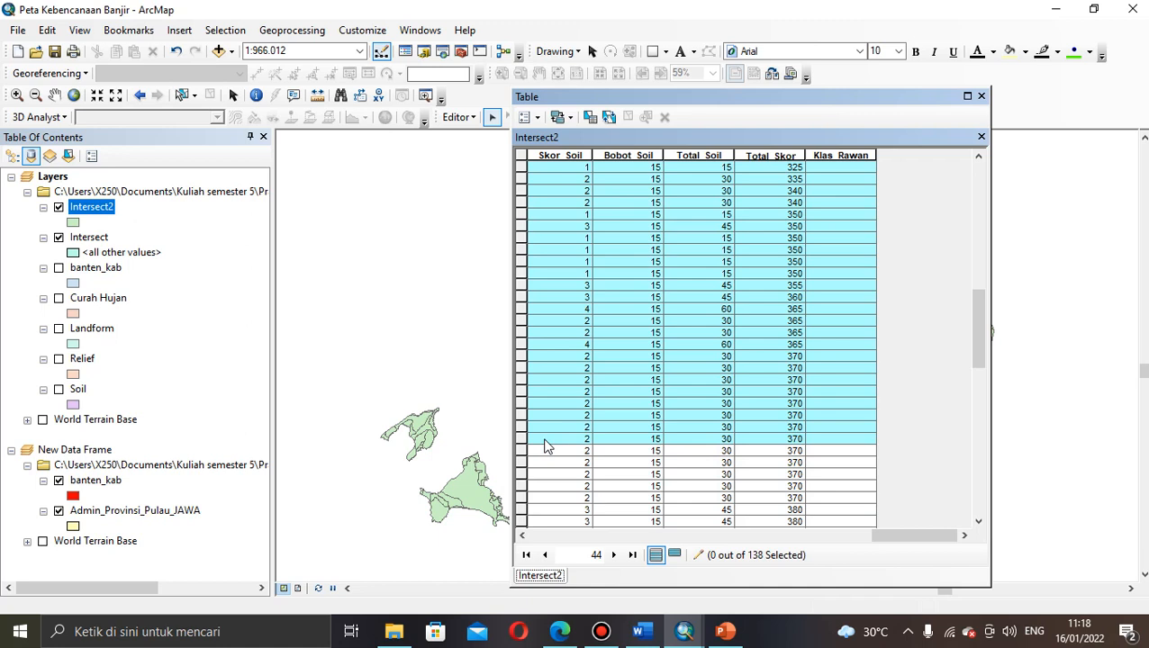
drag(549, 447, 550, 204)
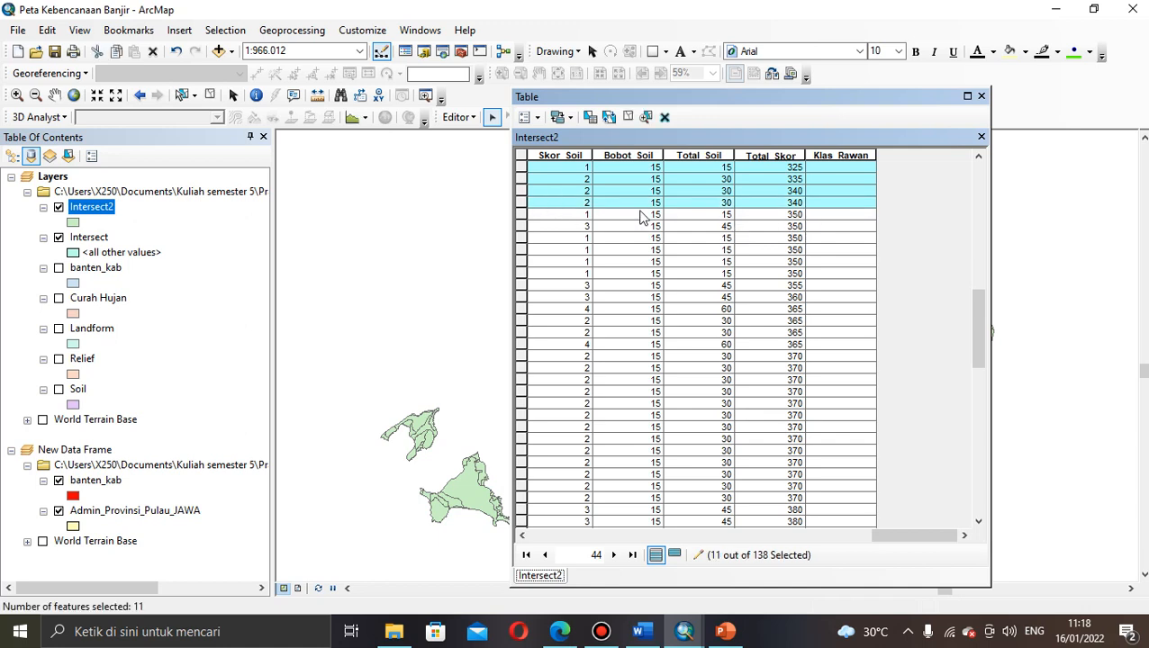
Step: Calculate Klas_Rawan as "Sedang" for the selected 290–340 records
right_click(842, 154)
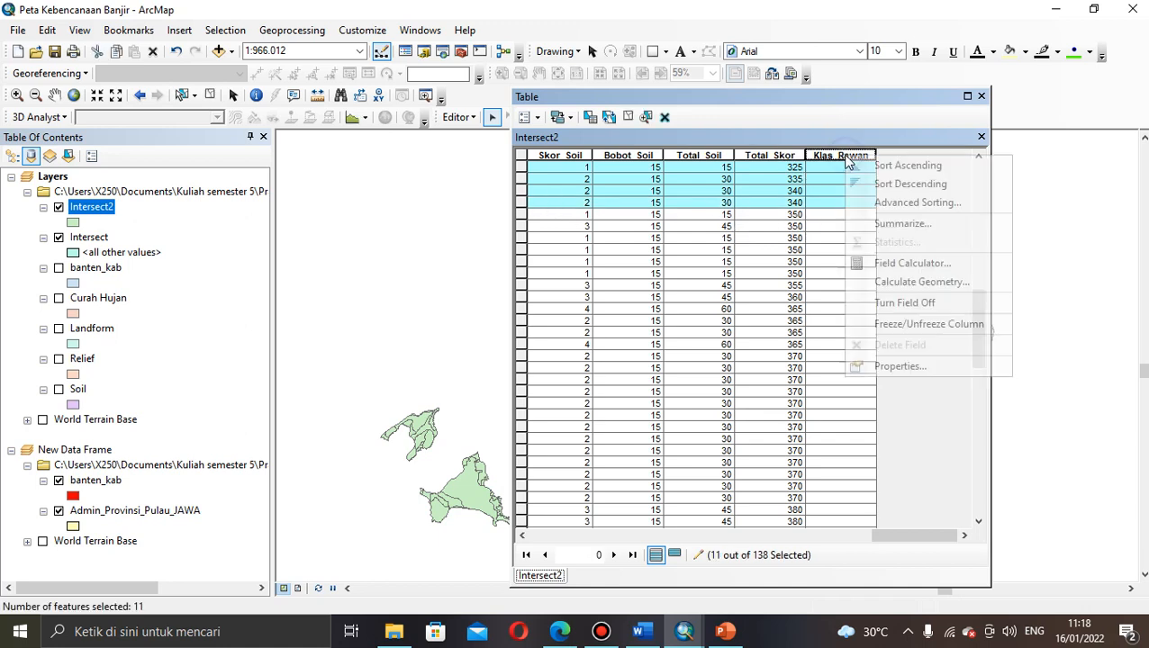
click(887, 263)
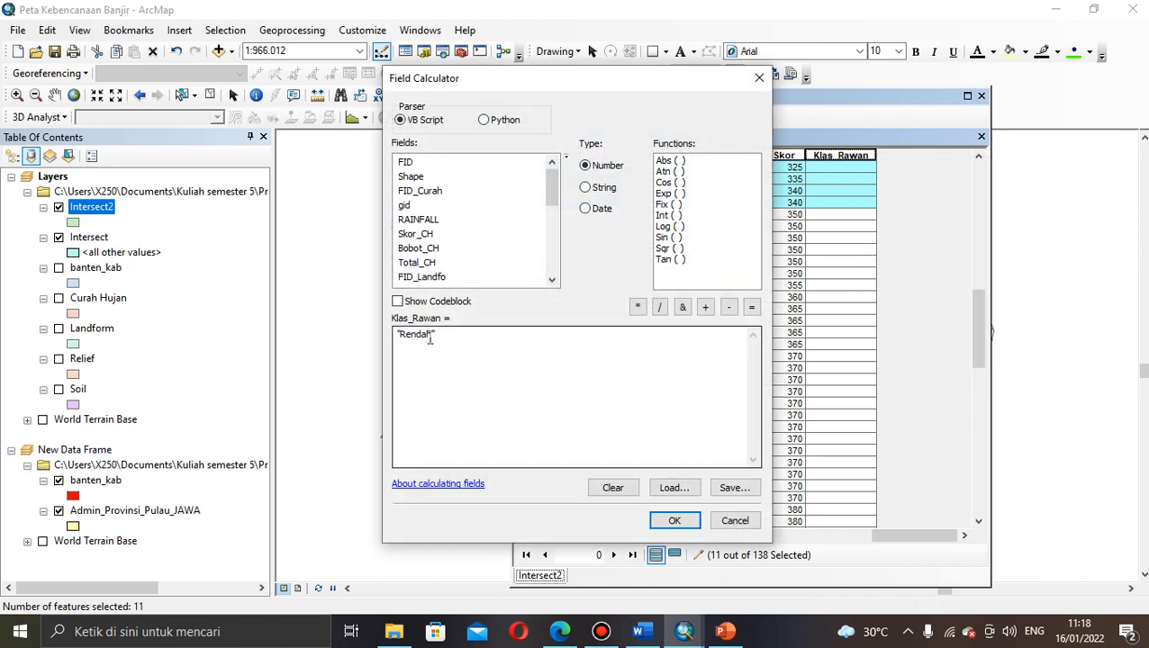
click(430, 337)
key(BackSpace)
key(BackSpace)
key(BackSpace)
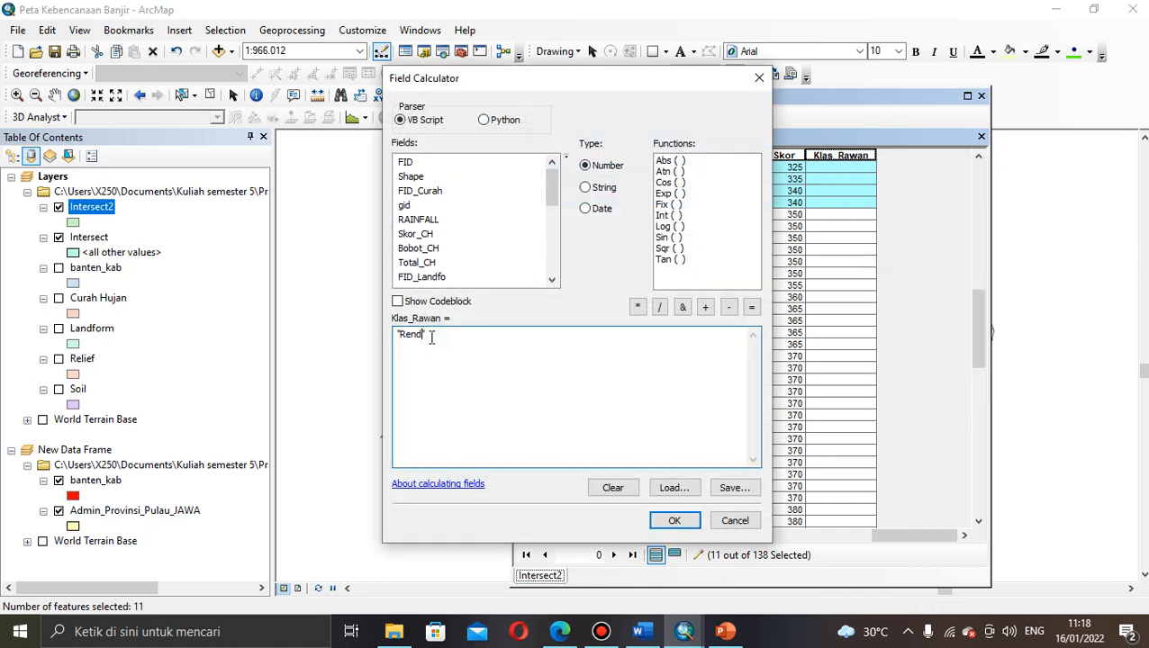
key(BackSpace)
key(BackSpace)
key(BackSpace)
key(BackSpace)
text(Sedang")
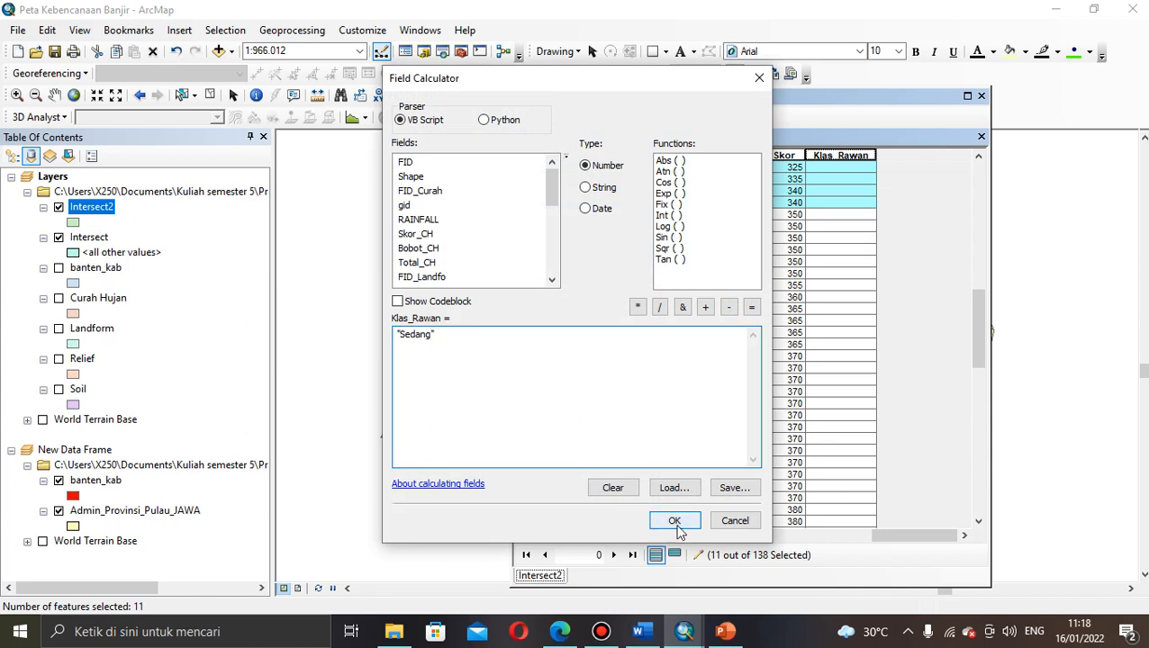
scroll(549, 263, down, 5)
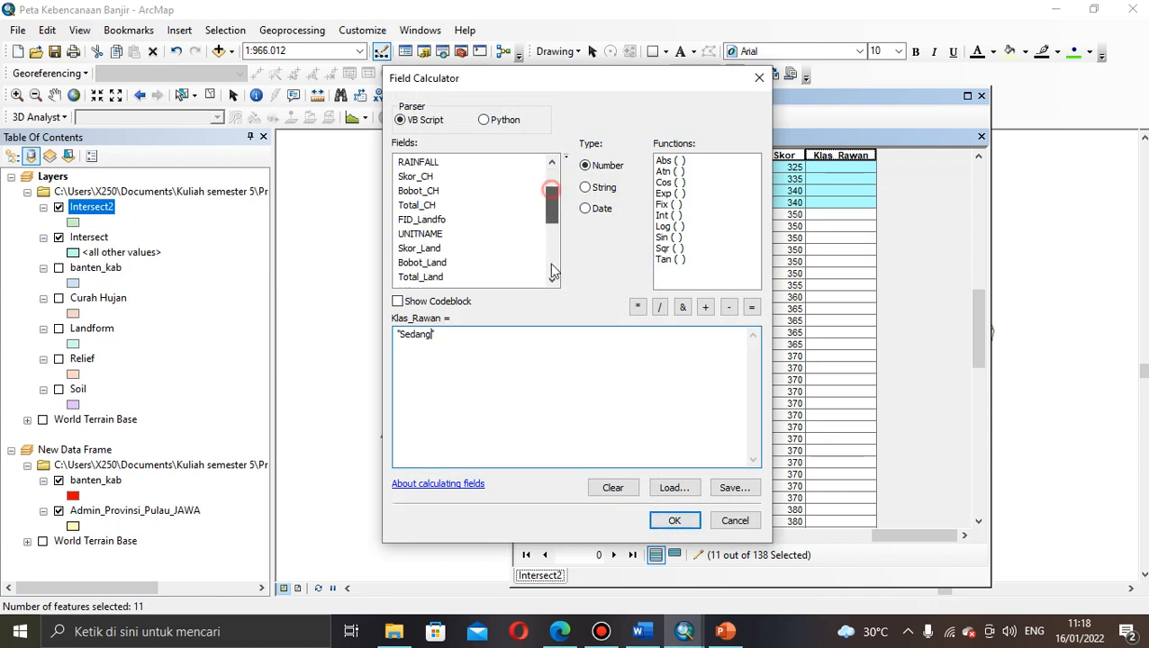
click(436, 279)
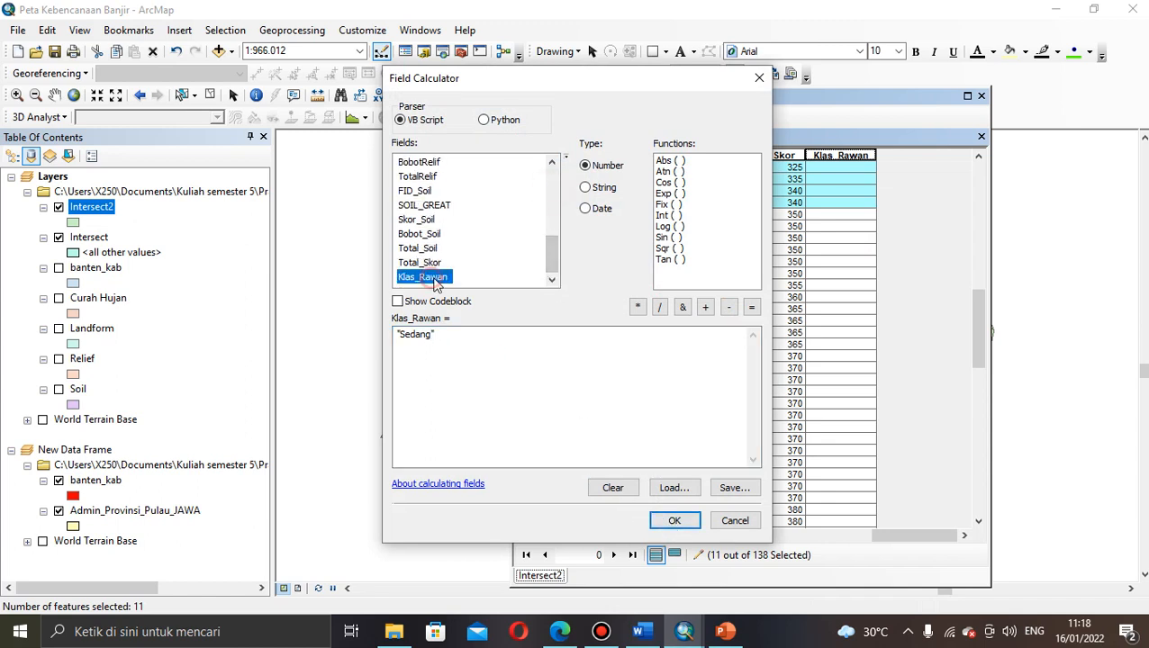
click(670, 521)
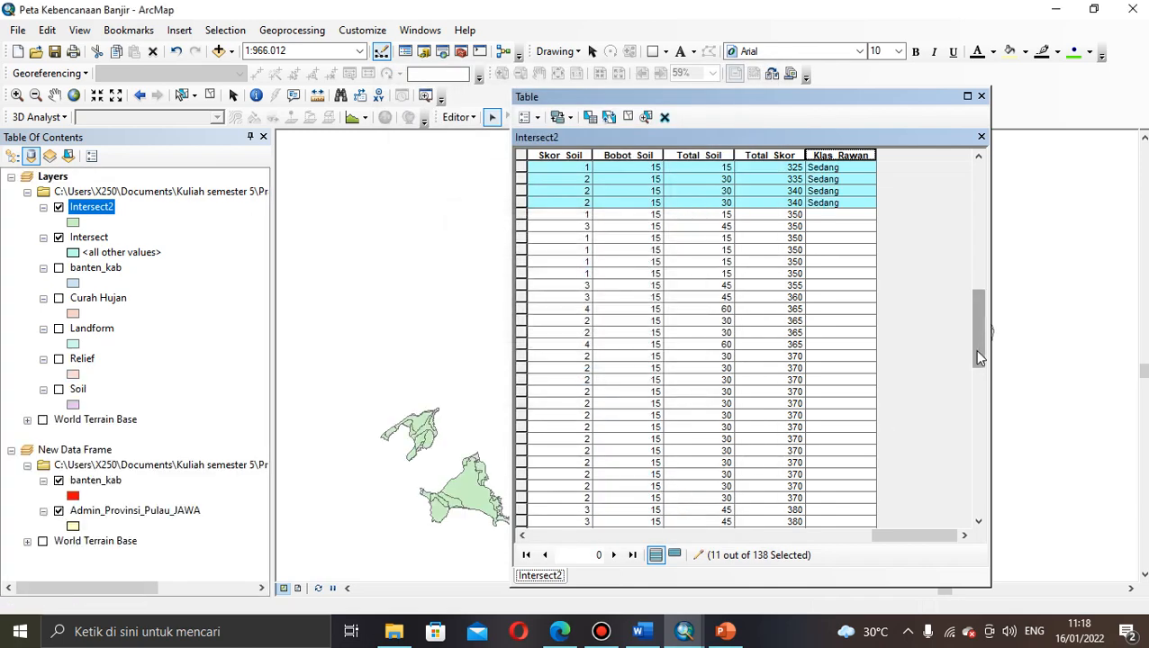
mouse_move(975, 358)
mouse_down()
mouse_move(971, 253)
mouse_move(979, 336)
mouse_up()
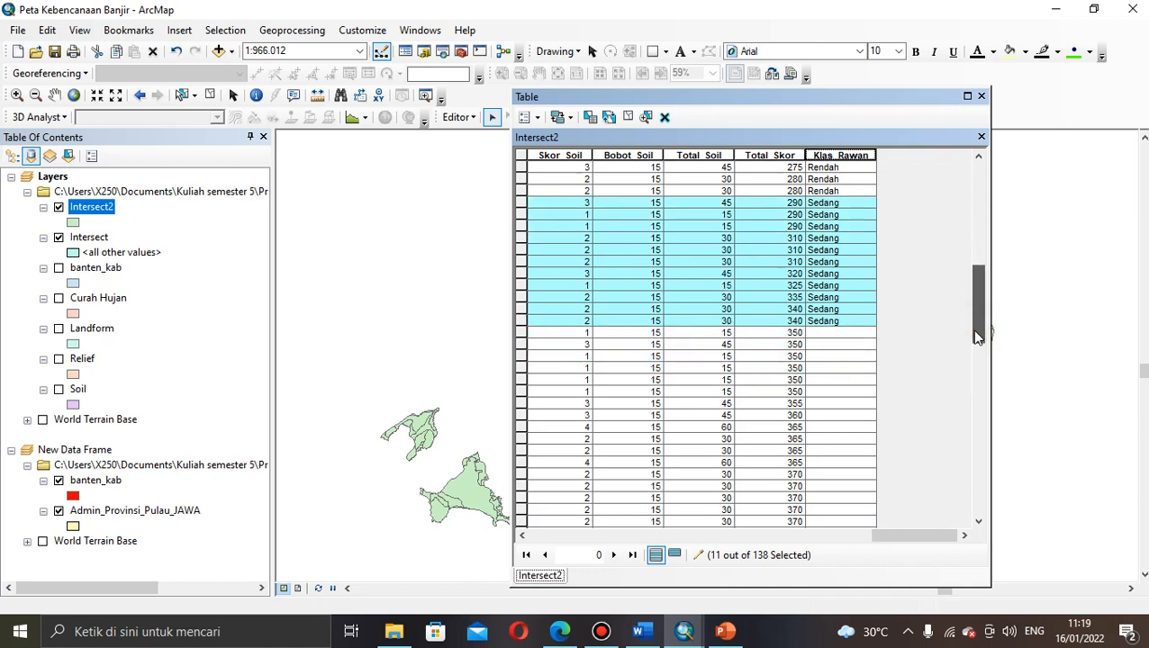
Step: Select the 54 records from Total_Skor 350 through 395
mouse_move(979, 336)
mouse_down()
mouse_move(979, 349)
mouse_move(969, 328)
mouse_up()
click(788, 332)
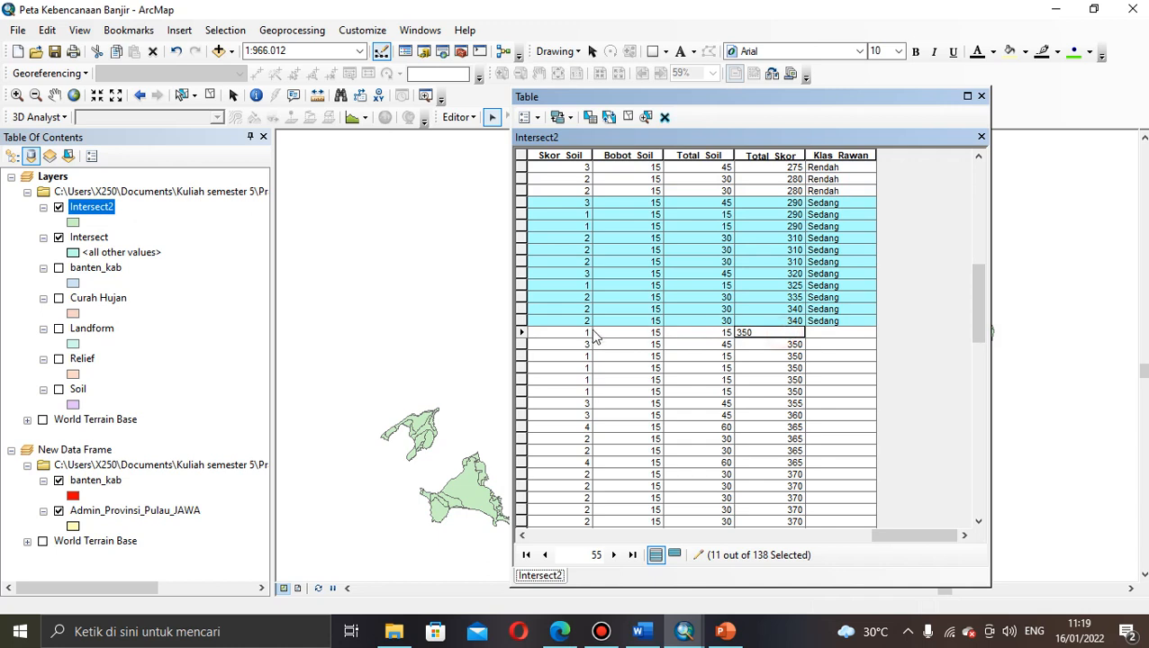
click(523, 334)
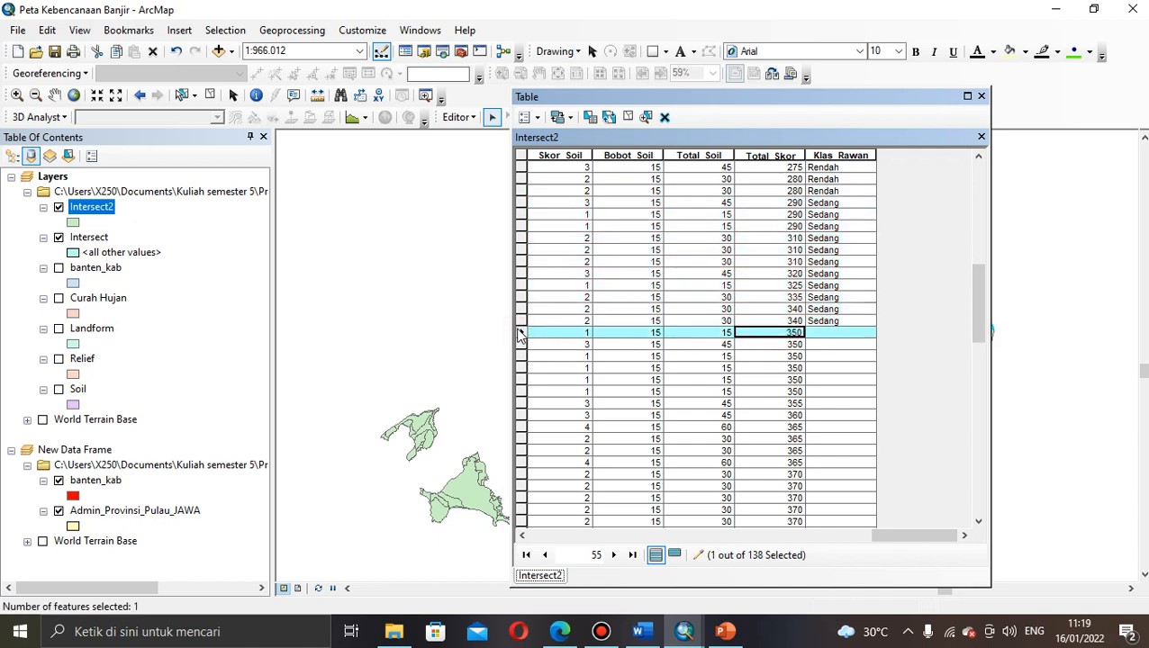
drag(521, 334, 565, 224)
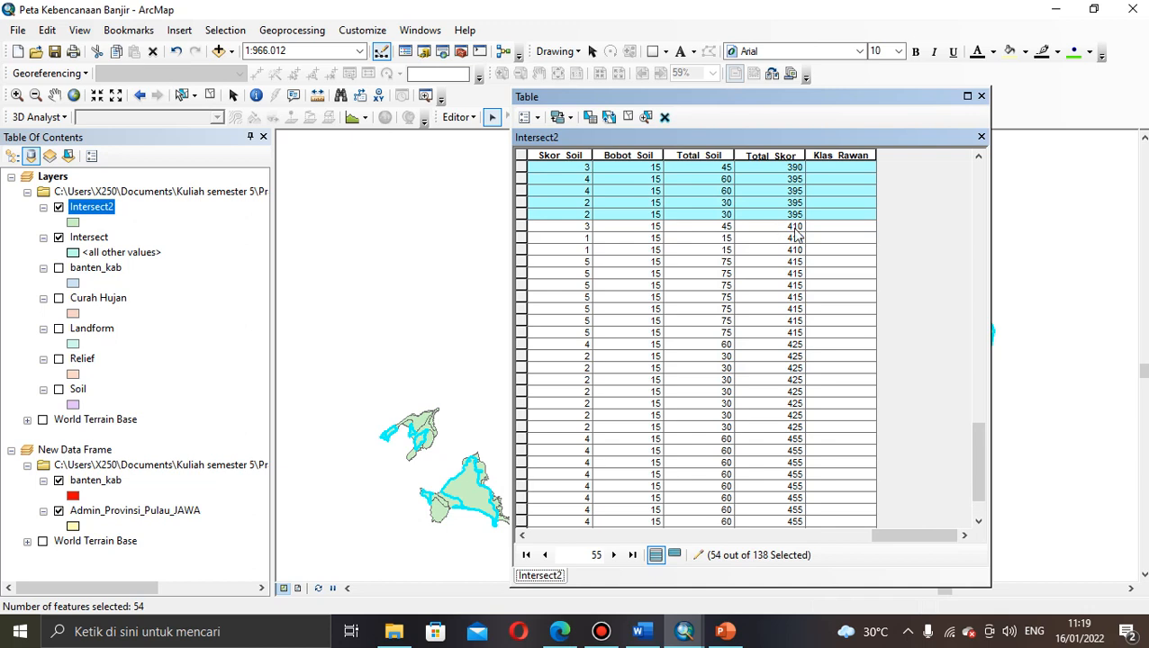
Step: Calculate Klas_Rawan as "Tinggi" for the selected records
right_click(841, 155)
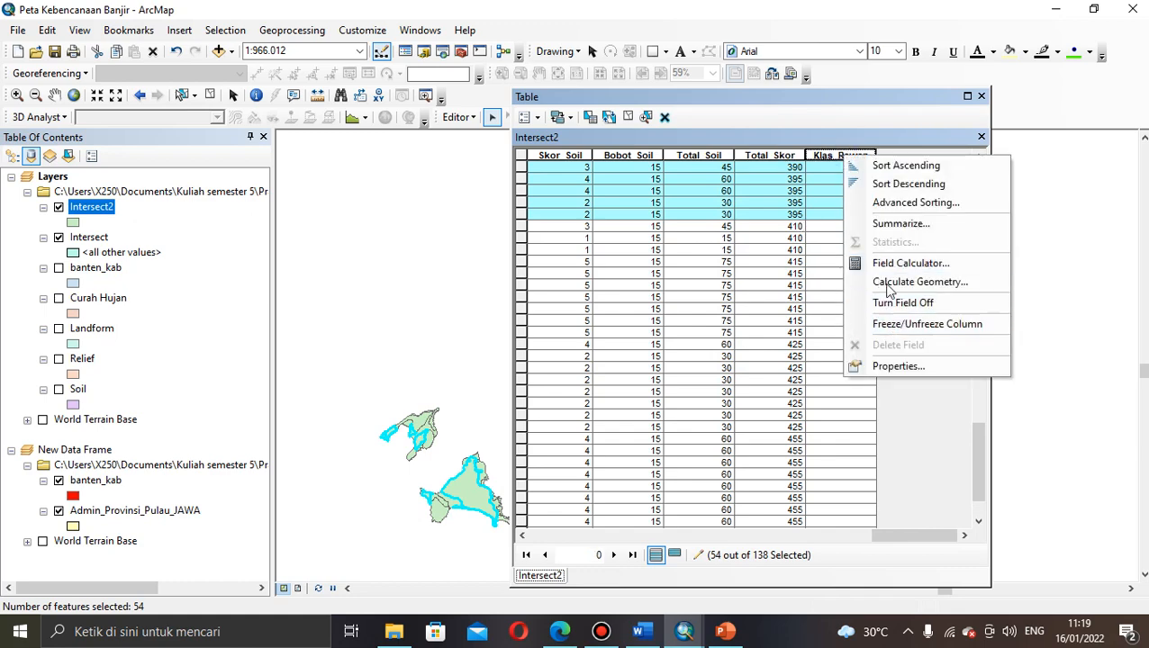
click(887, 264)
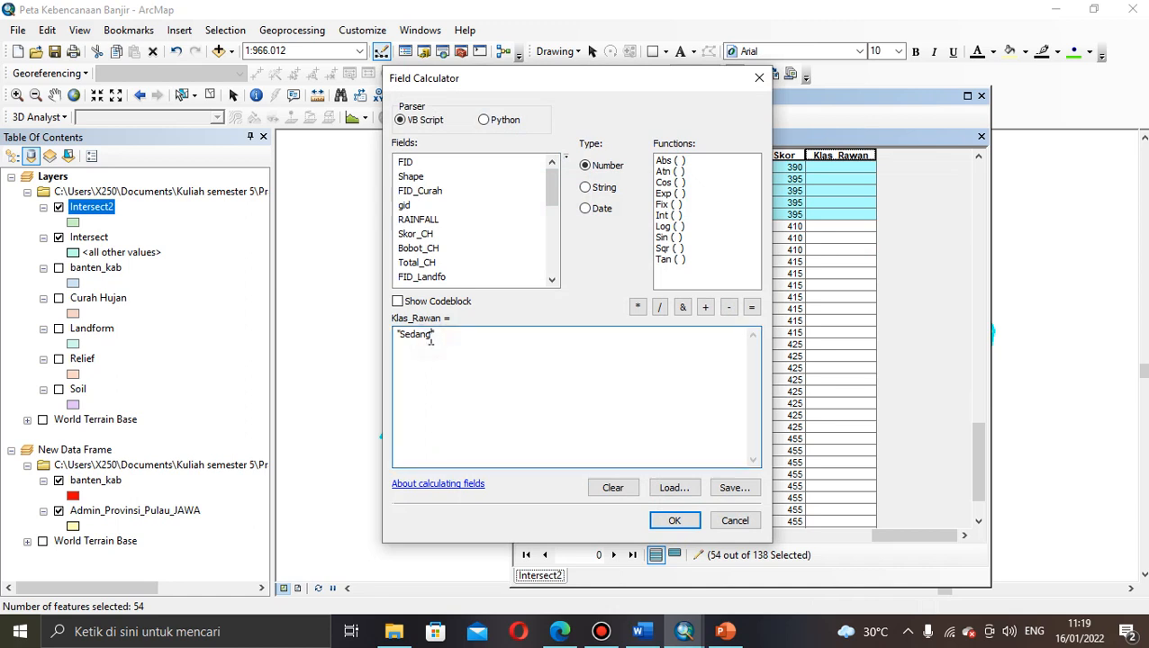
key(BackSpace)
key(BackSpace)
key(BackSpace)
key(BackSpace)
key(BackSpace)
key(BackSpace)
text(Tinggi)
click(673, 523)
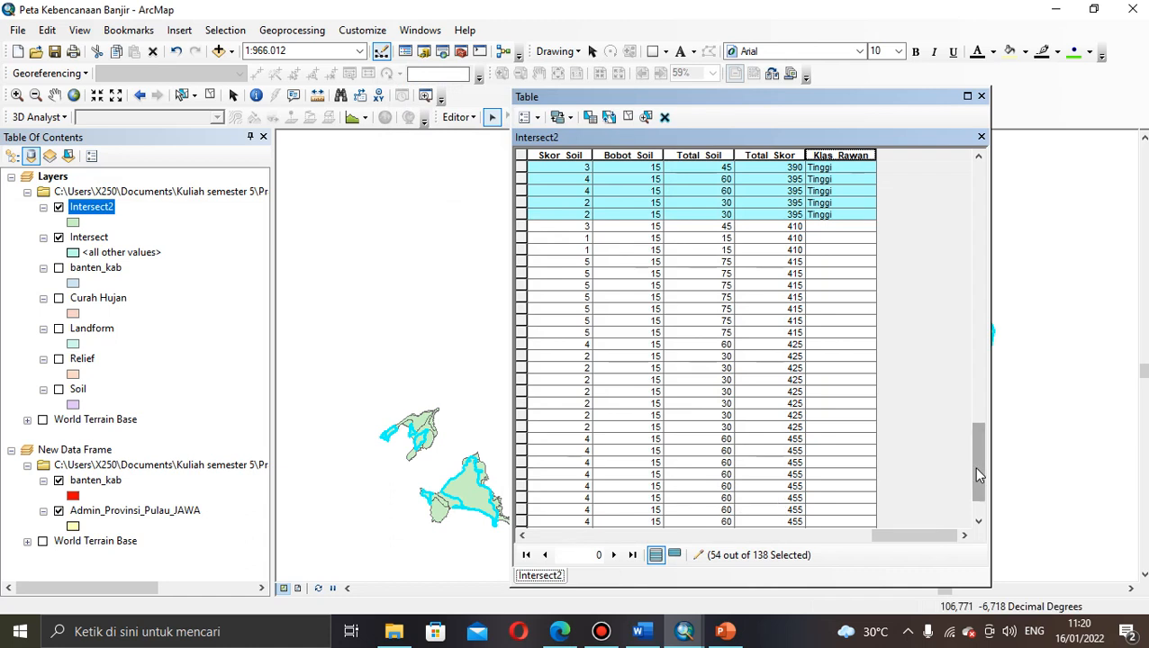
Step: Select the 30 records scoring 410 through 470
mouse_move(973, 467)
mouse_down()
mouse_move(970, 328)
mouse_move(970, 484)
mouse_move(968, 449)
mouse_up()
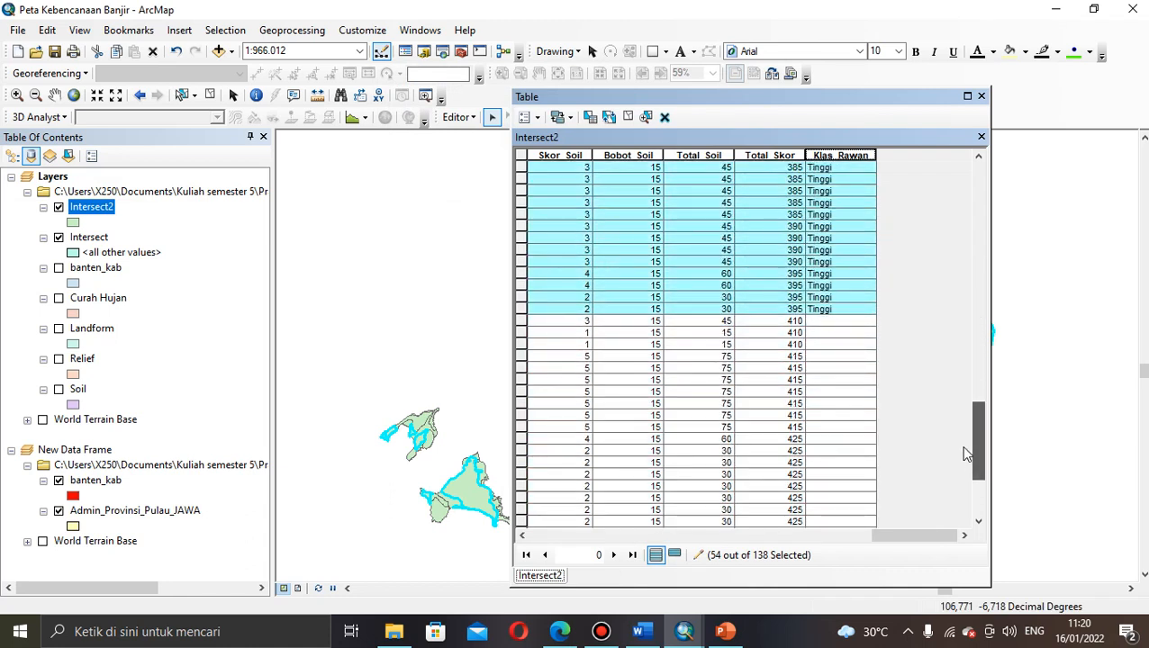
click(521, 322)
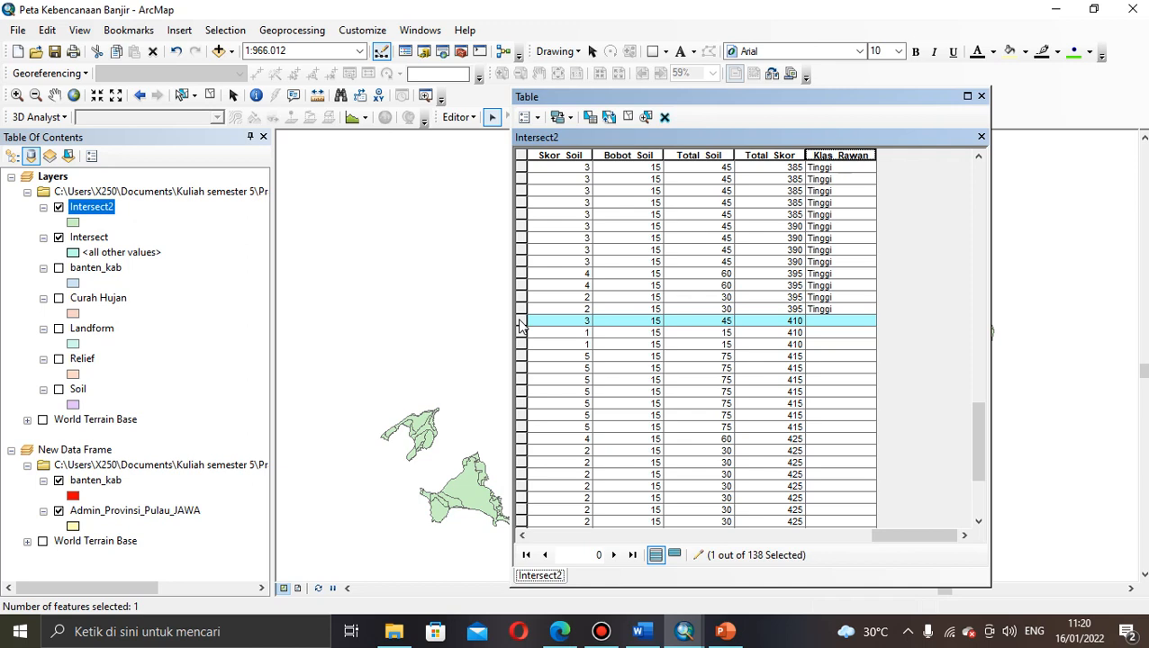
drag(521, 322, 532, 515)
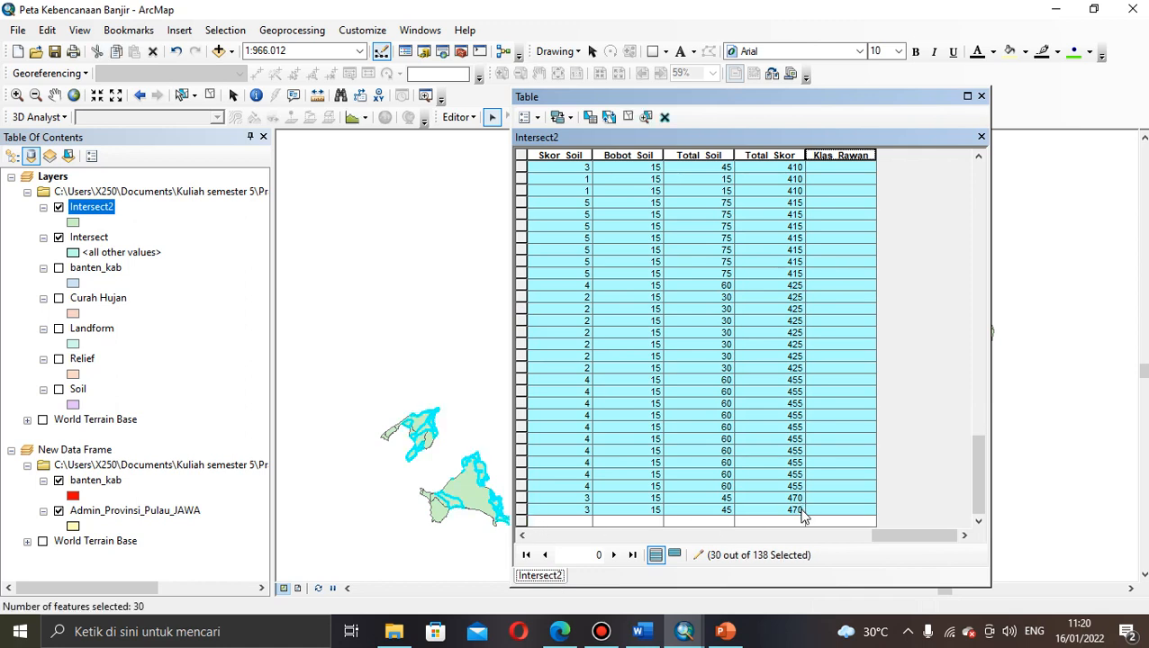
Step: Calculate Klas_Rawan as "Sangat Tinggi" for the selected 410–470 records
right_click(834, 153)
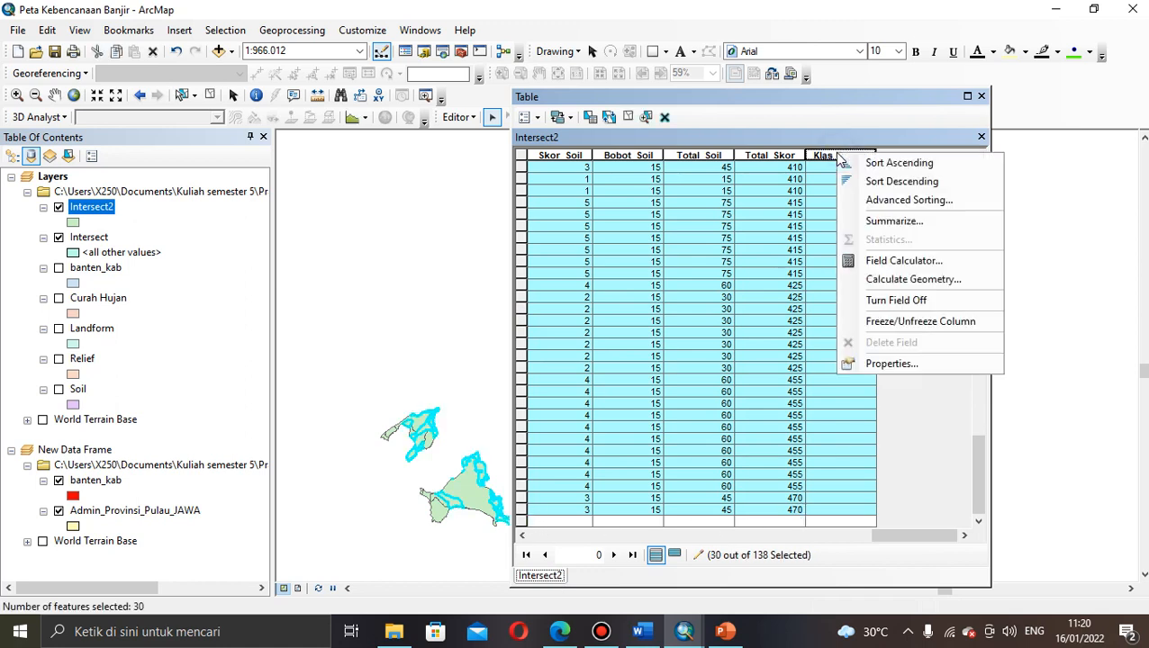
click(865, 262)
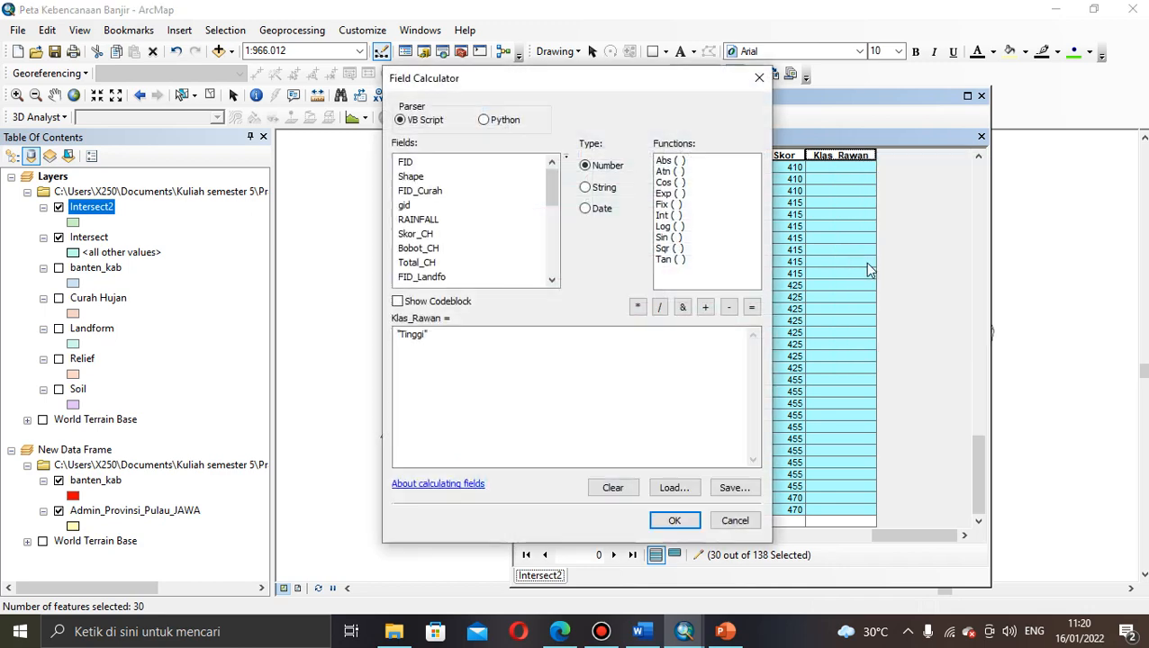
click(400, 337)
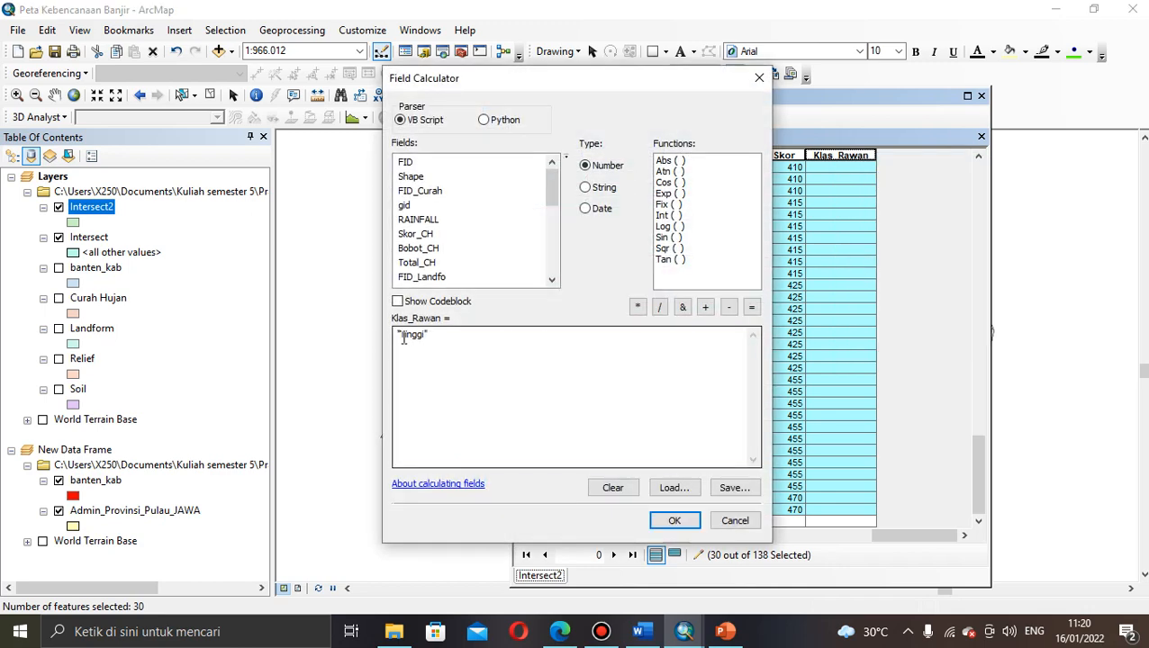
text(Sangat)
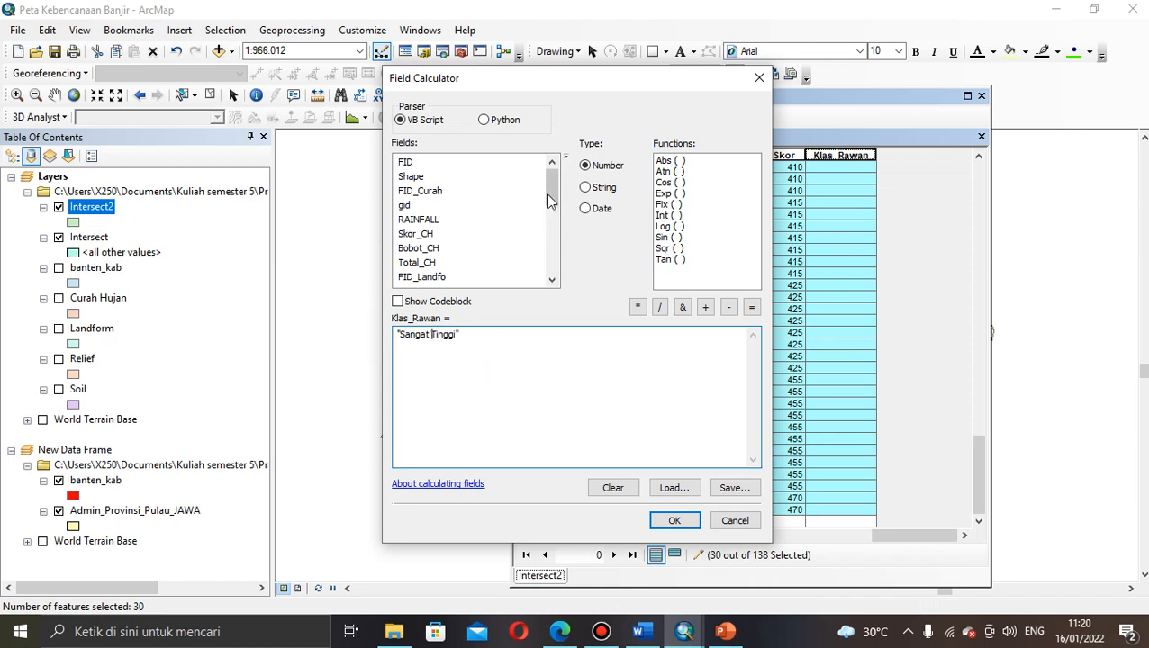
drag(549, 200, 549, 267)
click(421, 278)
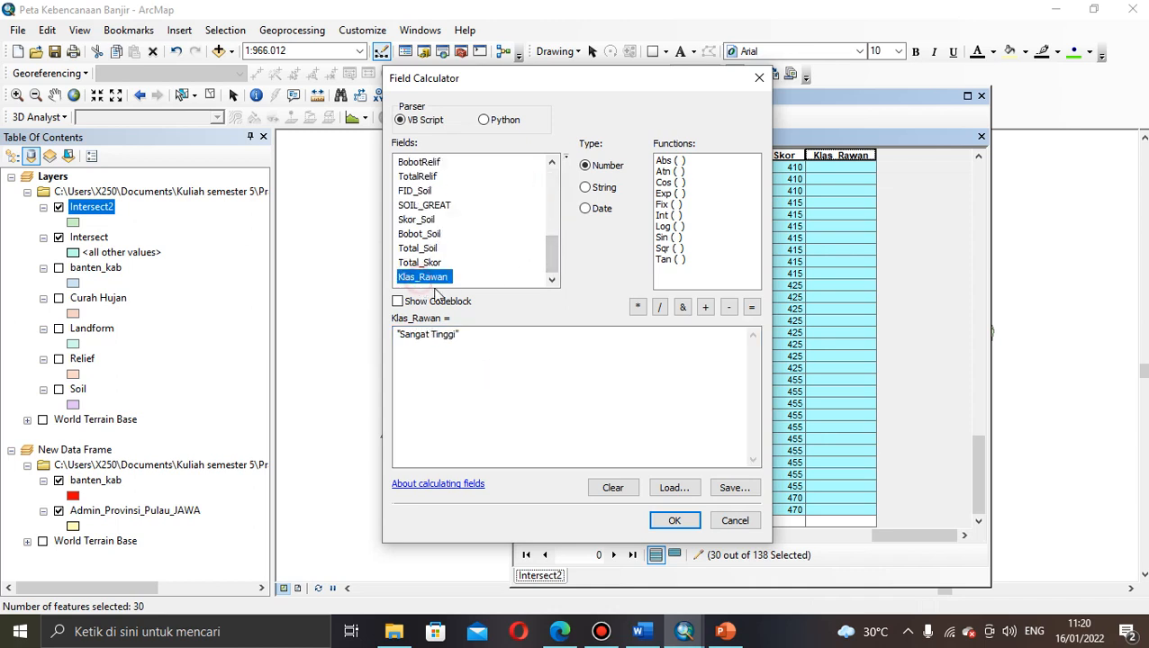
click(674, 520)
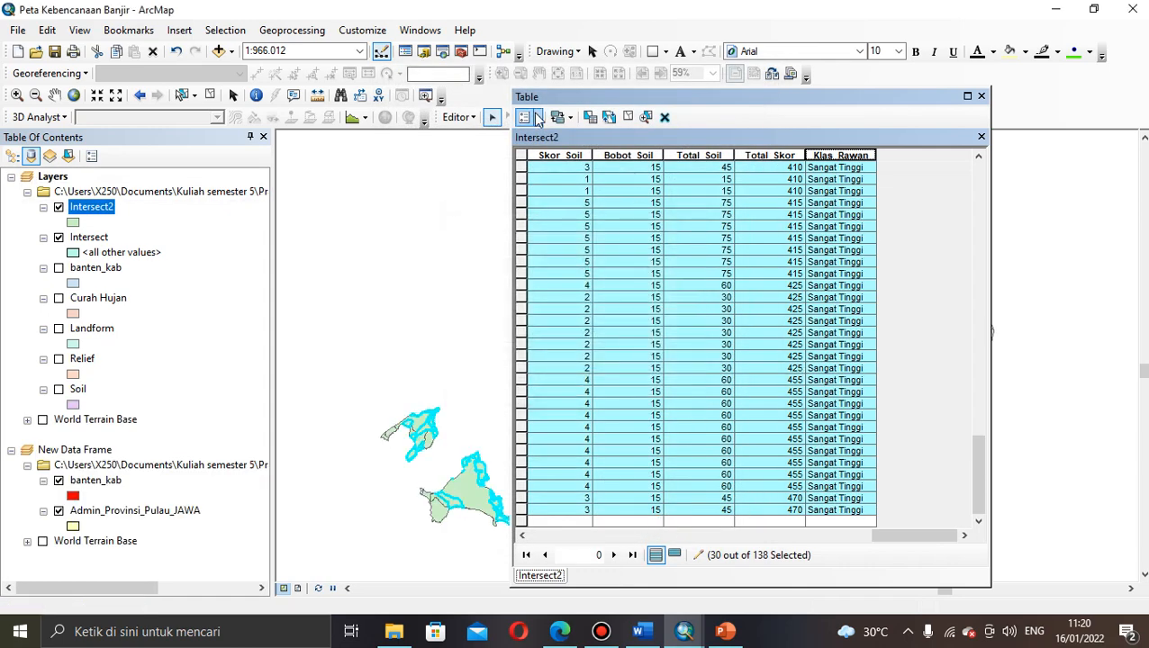
Step: Clear the record selection and close the Intersect2 attribute table
click(528, 117)
click(559, 178)
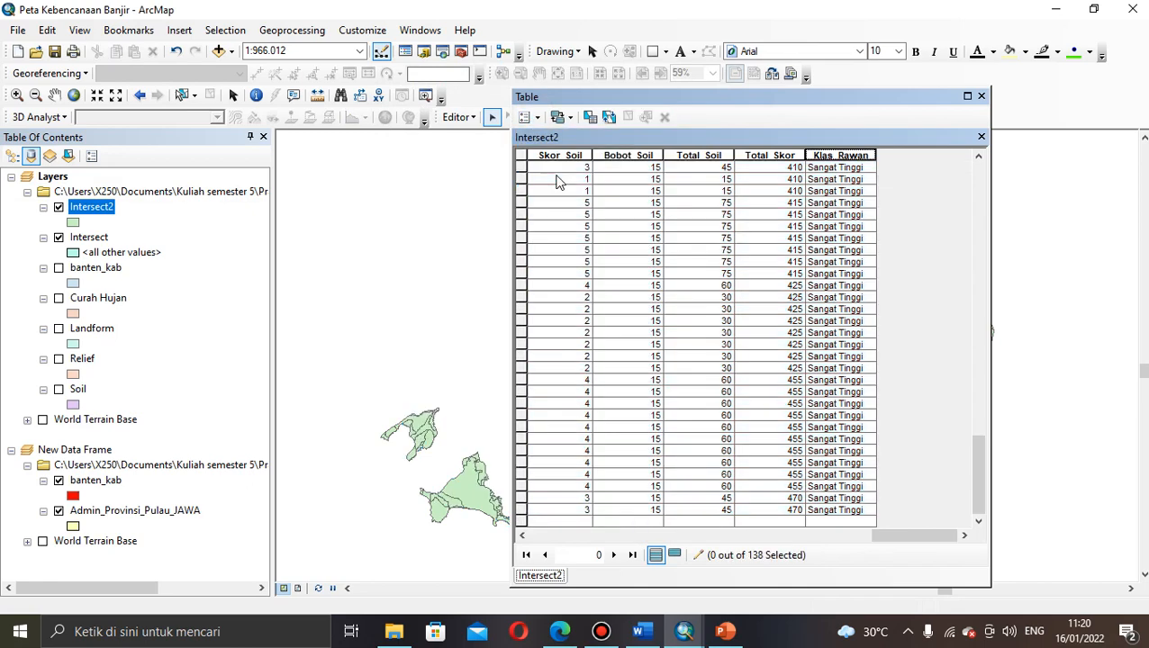
drag(976, 477, 979, 171)
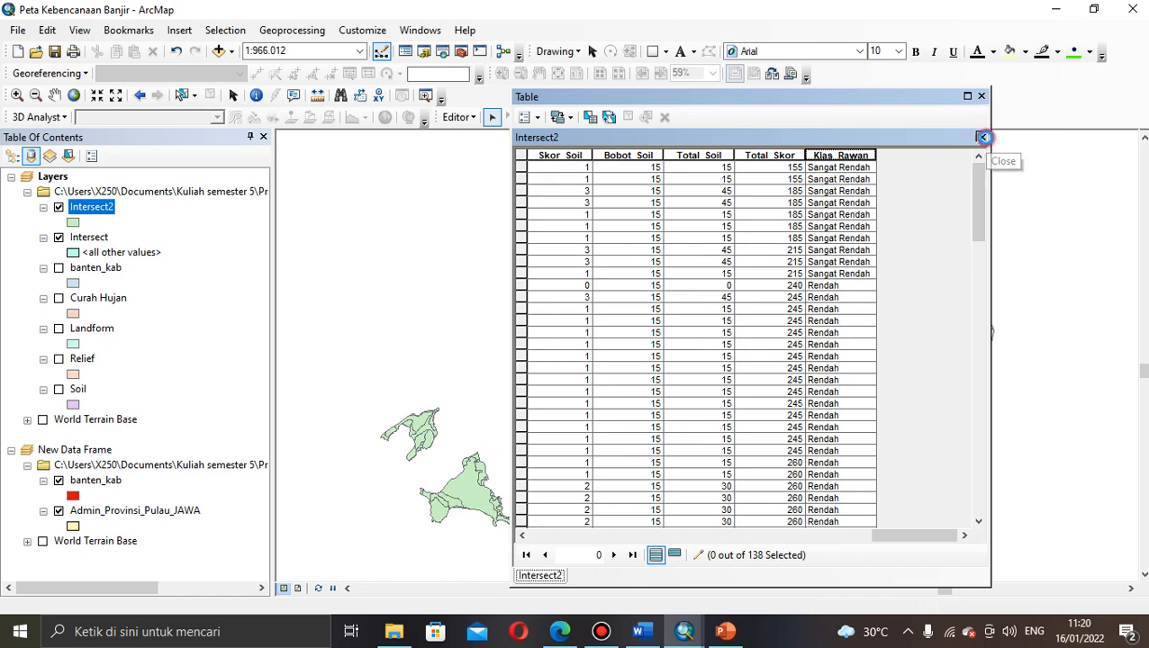
click(983, 136)
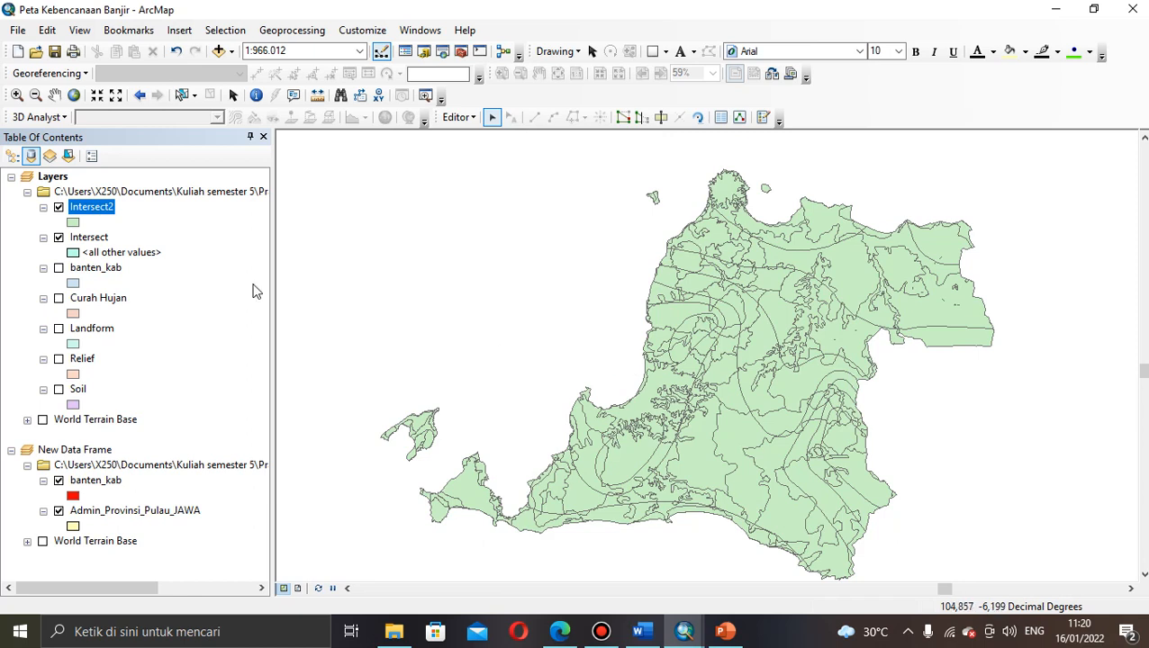
Step: Set Intersect2's symbology to Categories > Unique values and browse the value field list
right_click(94, 209)
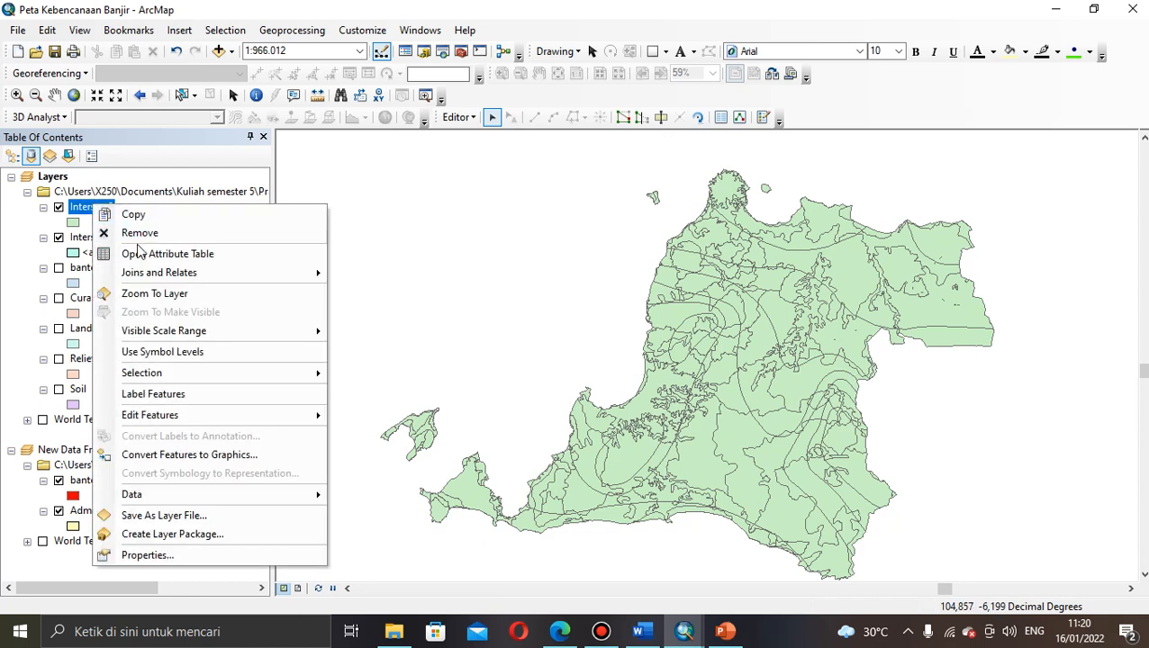
click(135, 554)
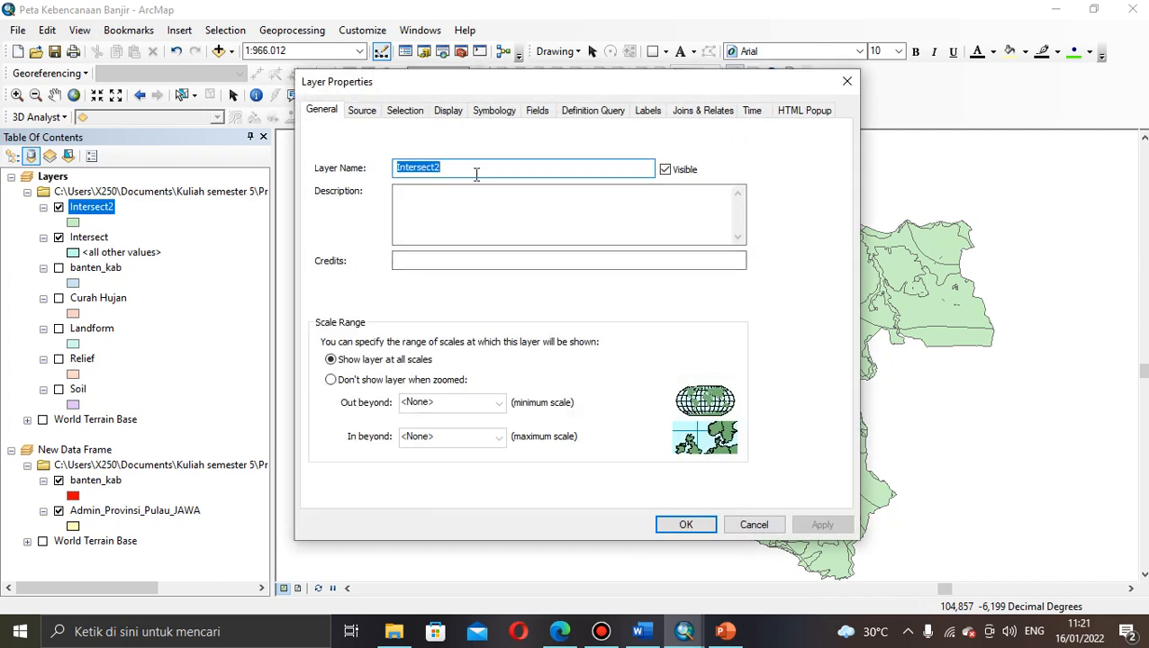
click(486, 111)
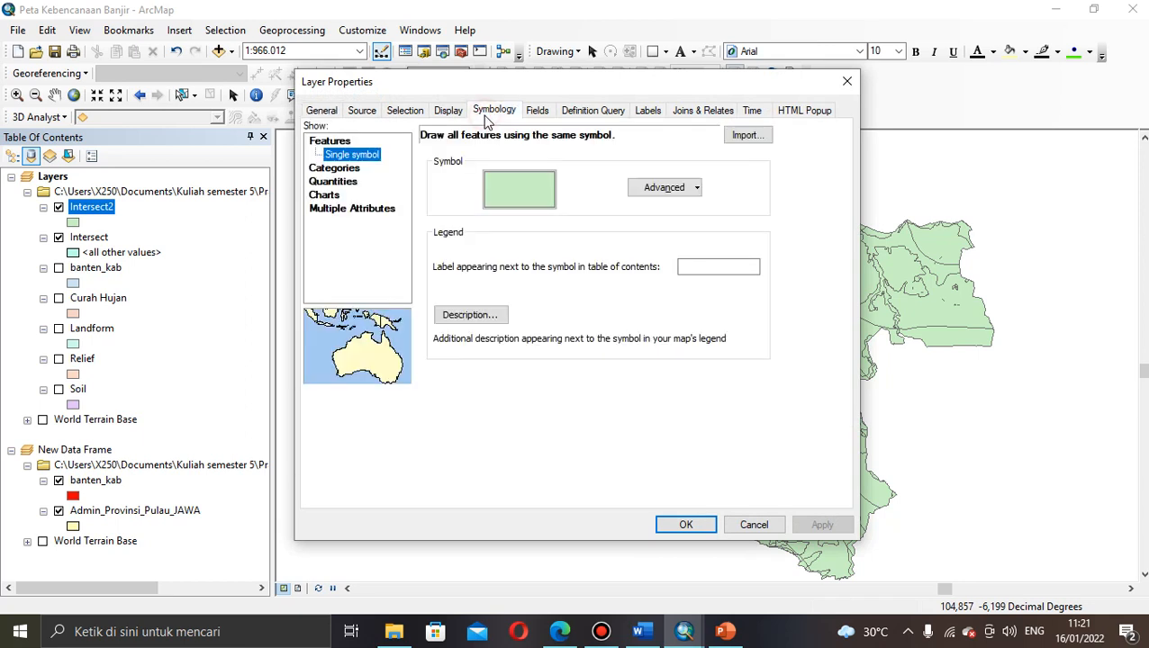
click(345, 168)
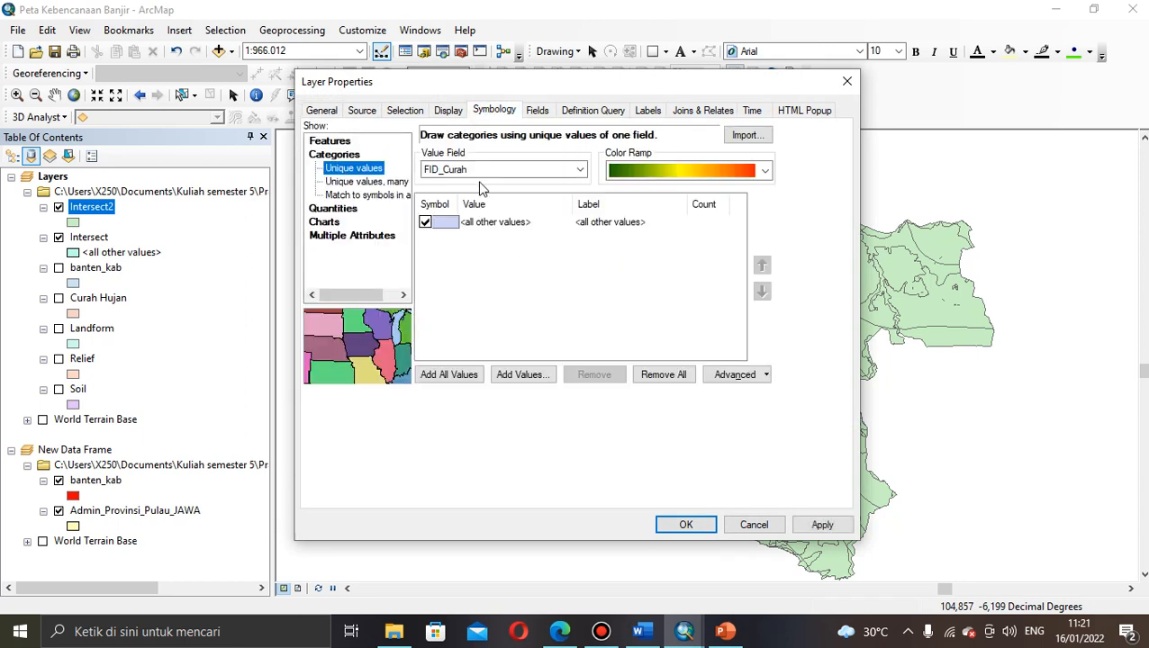
click(571, 172)
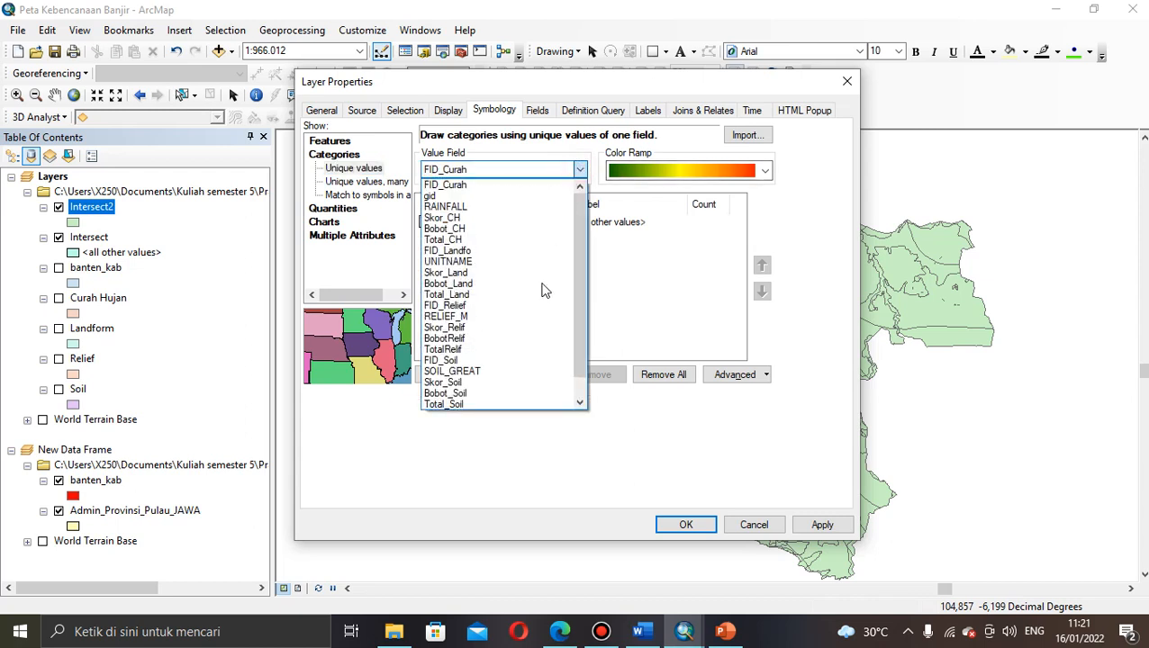
scroll(582, 293, down, 1)
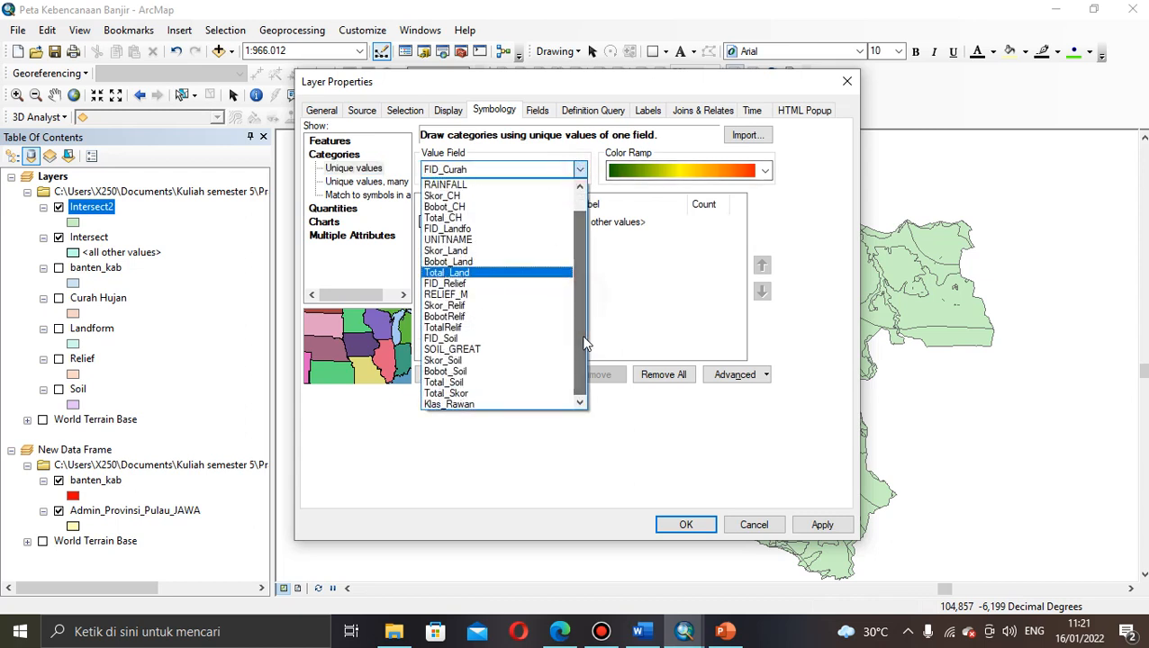
Step: Categorize Intersect2 by Klas_Rawan with a green-yellow-red ramp and add all values
click(456, 405)
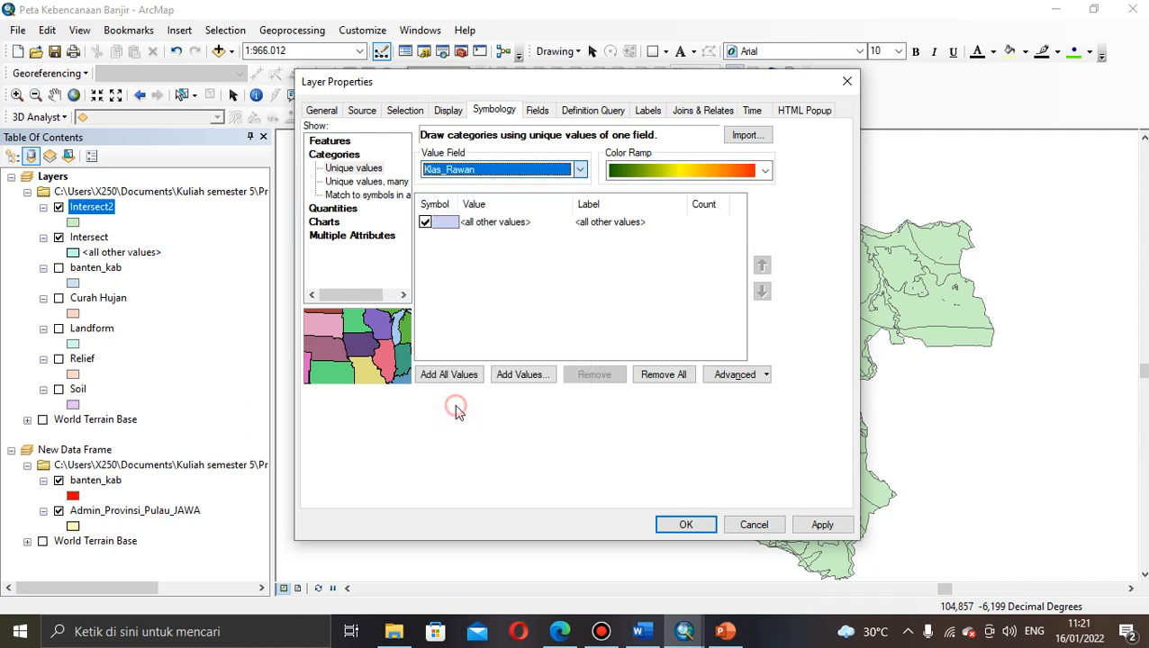
click(765, 172)
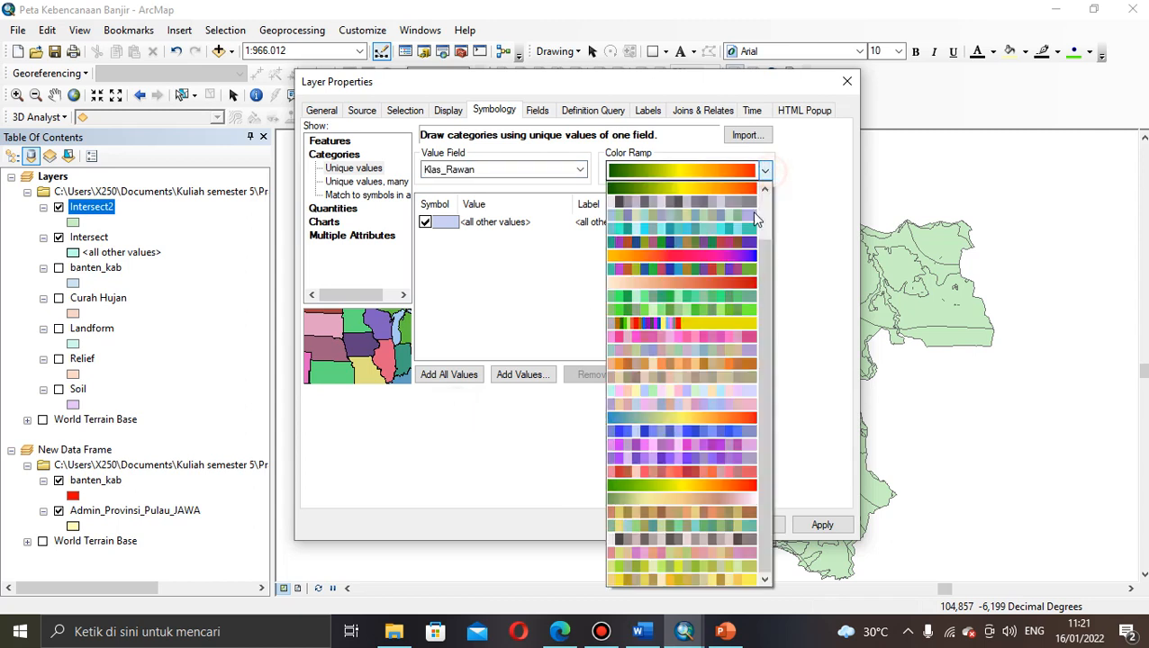
scroll(761, 304, down, 2)
mouse_move(762, 304)
mouse_down()
mouse_move(763, 274)
mouse_move(763, 308)
mouse_up()
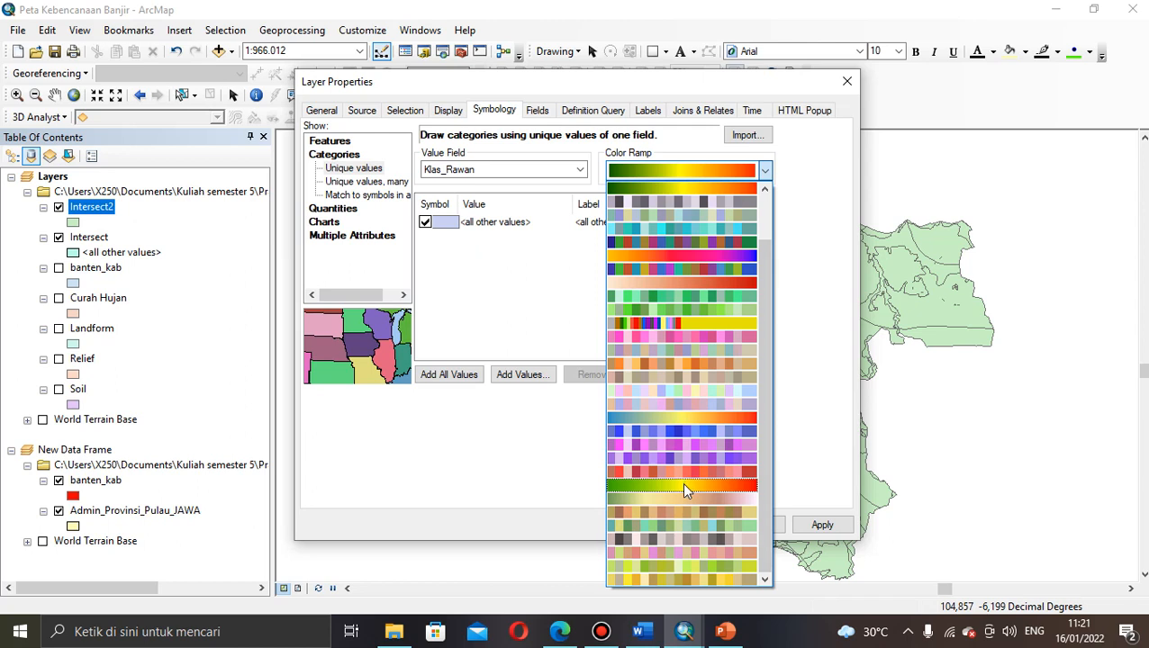
click(683, 484)
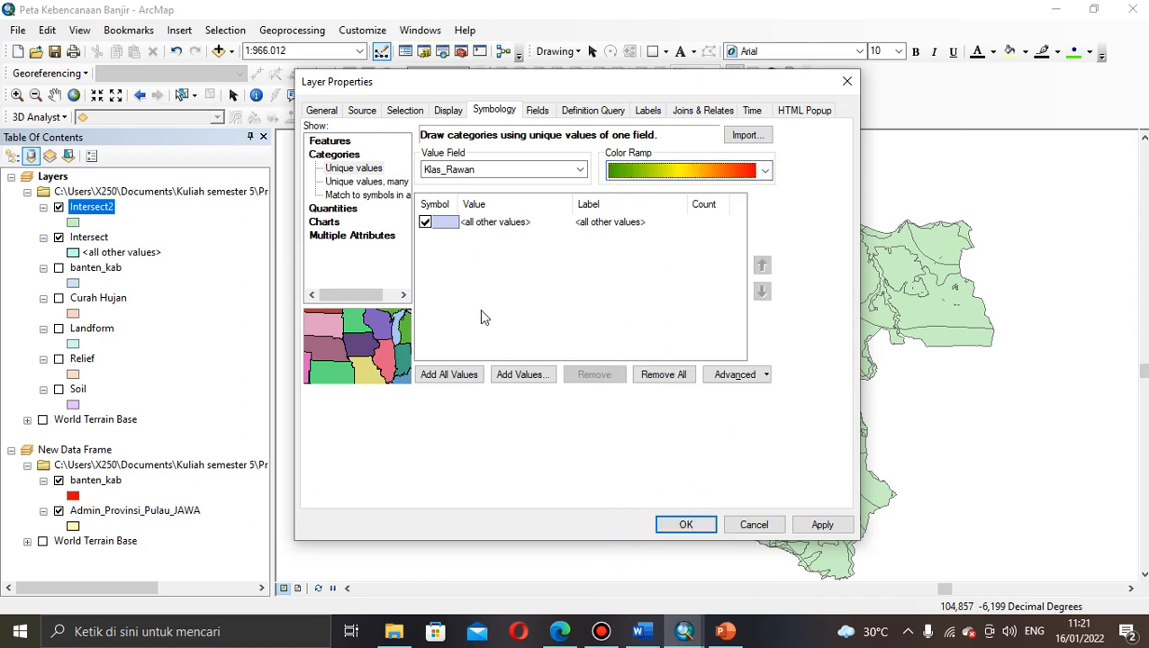
click(449, 377)
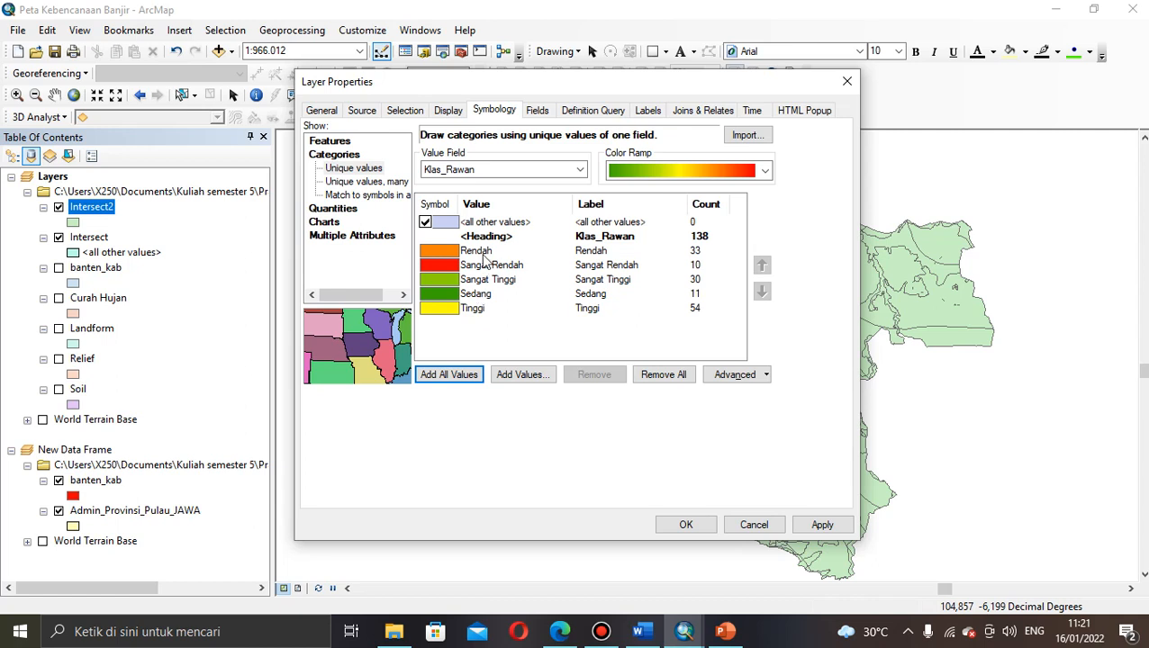
Step: Order the classes Sangat Rendah, Rendah, Sedang, Tinggi, Sangat Tinggi and apply the symbology
click(485, 266)
click(486, 280)
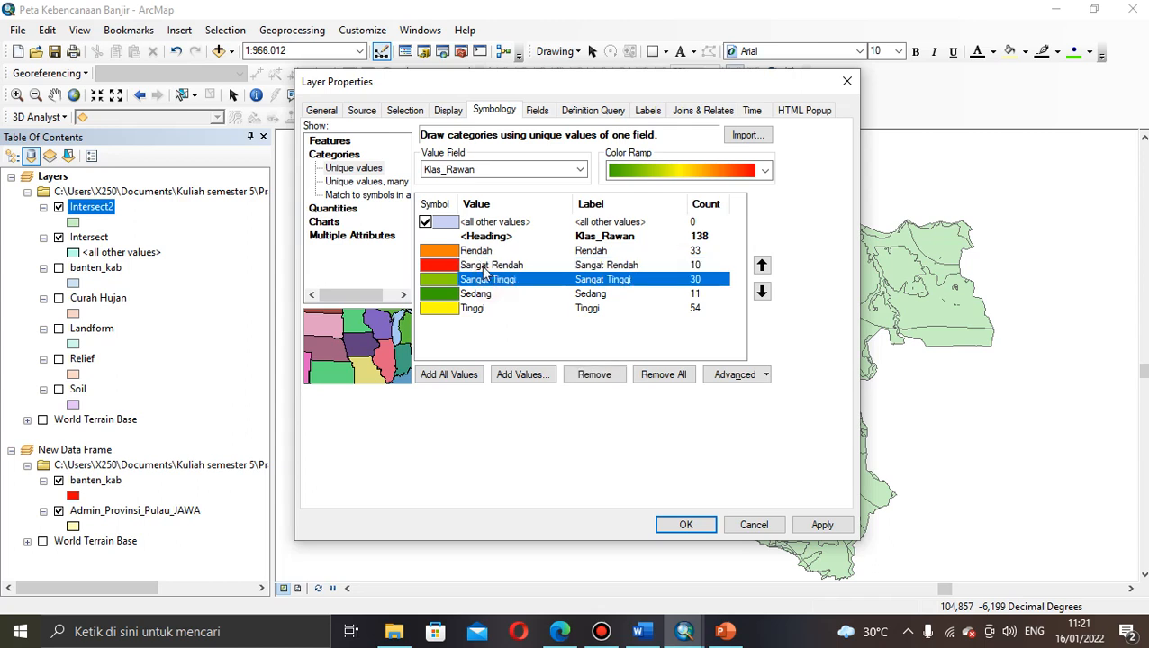
click(485, 267)
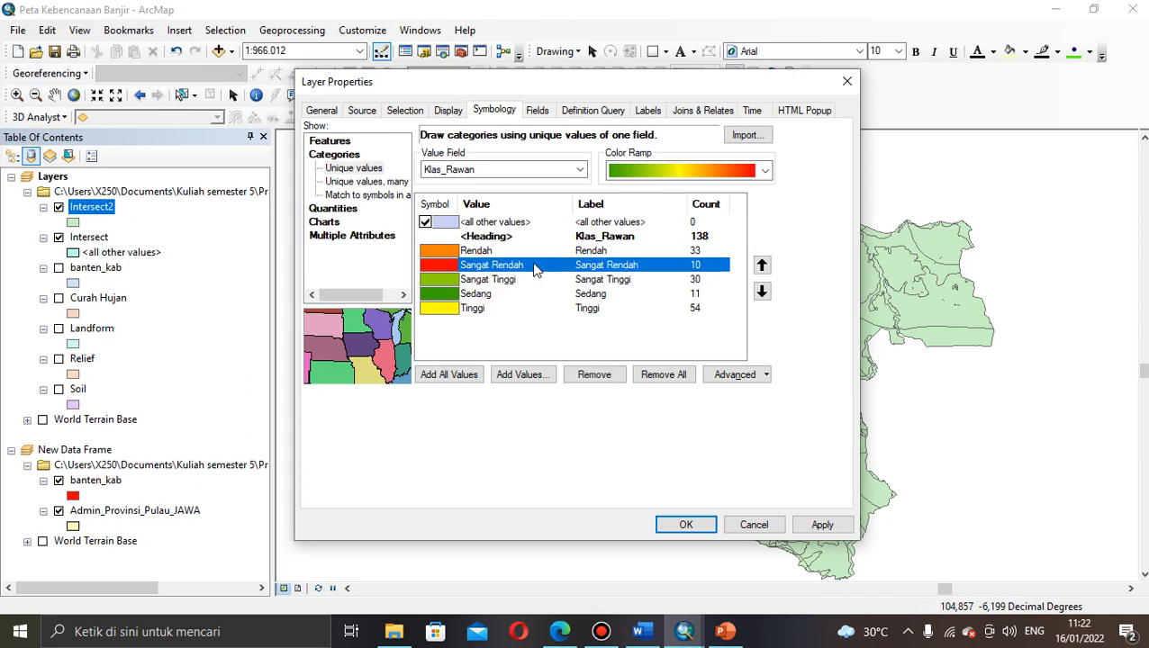
click(762, 265)
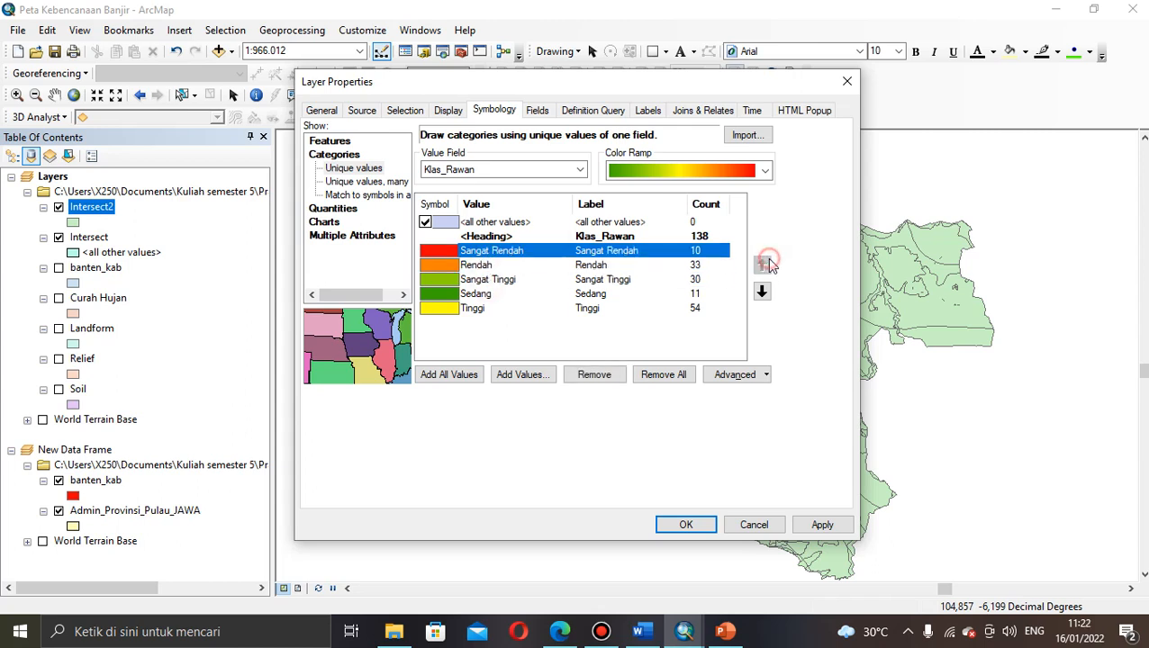
click(493, 295)
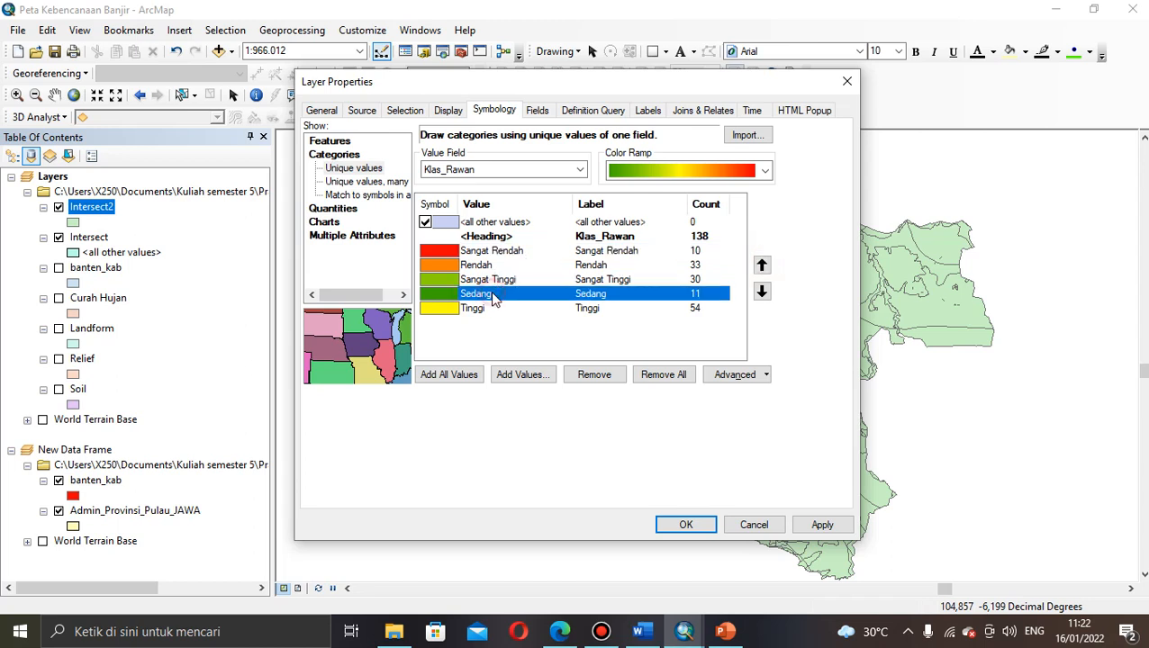
click(762, 264)
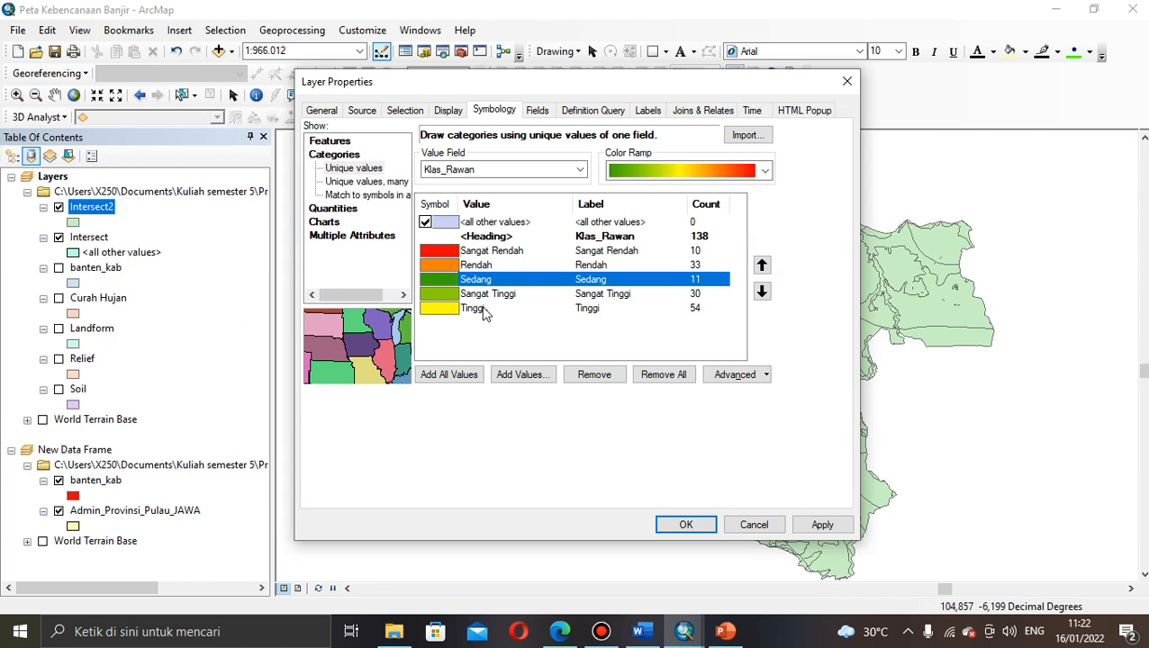
click(484, 310)
click(761, 265)
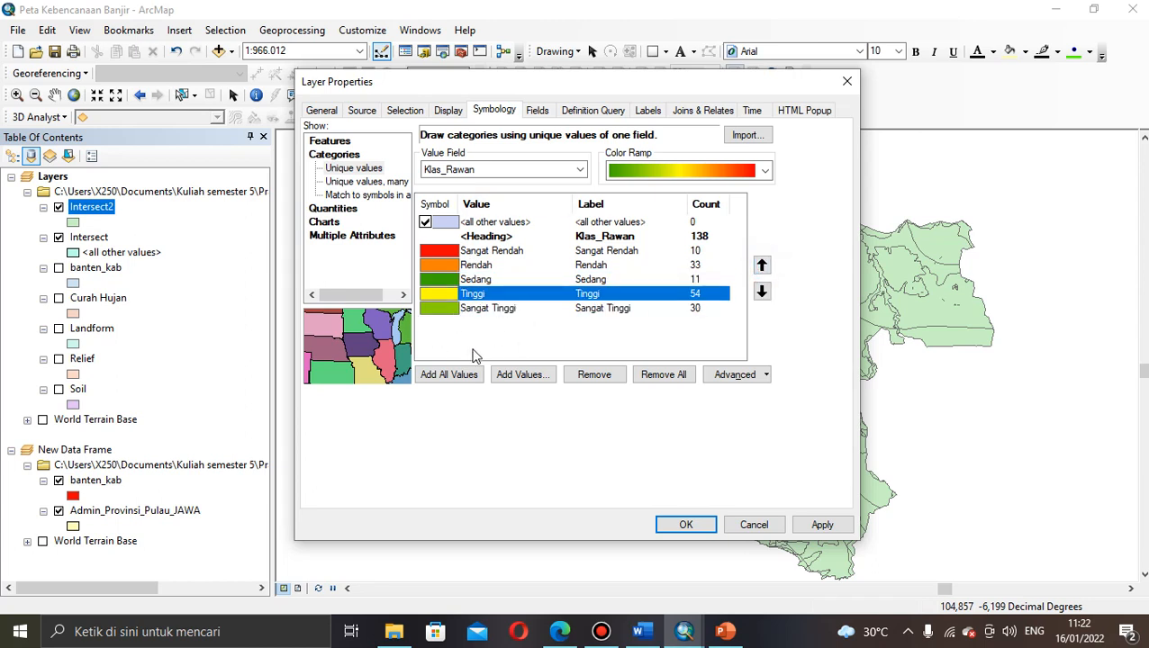
click(684, 526)
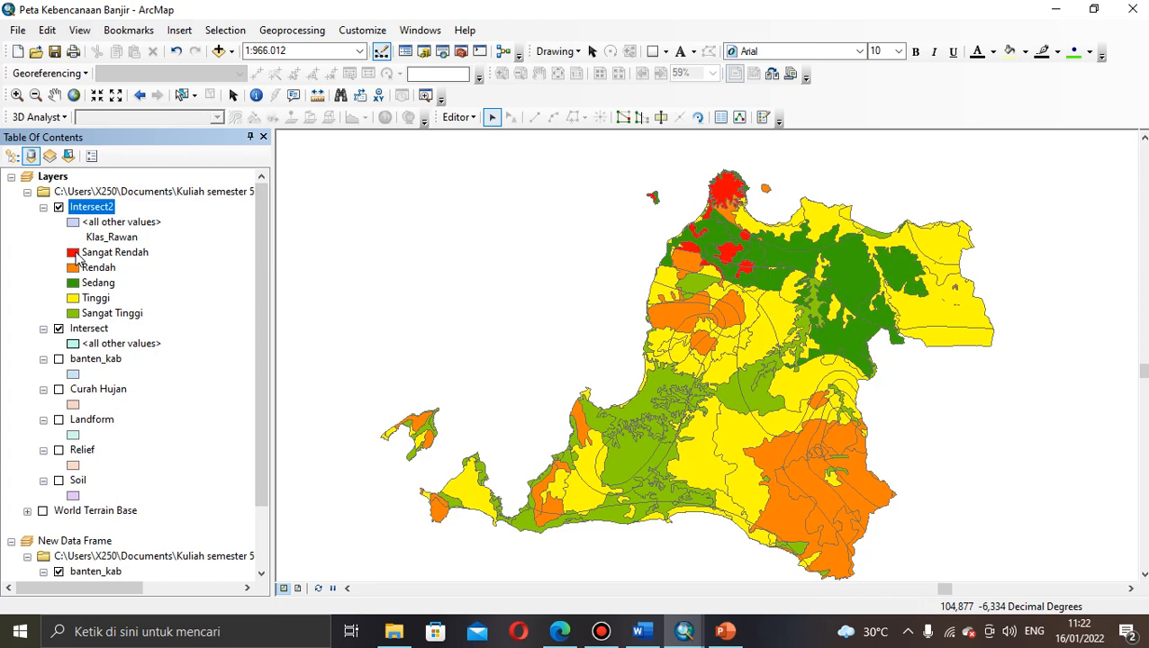
Step: Give the Sangat Tinggi class a red fill
click(76, 314)
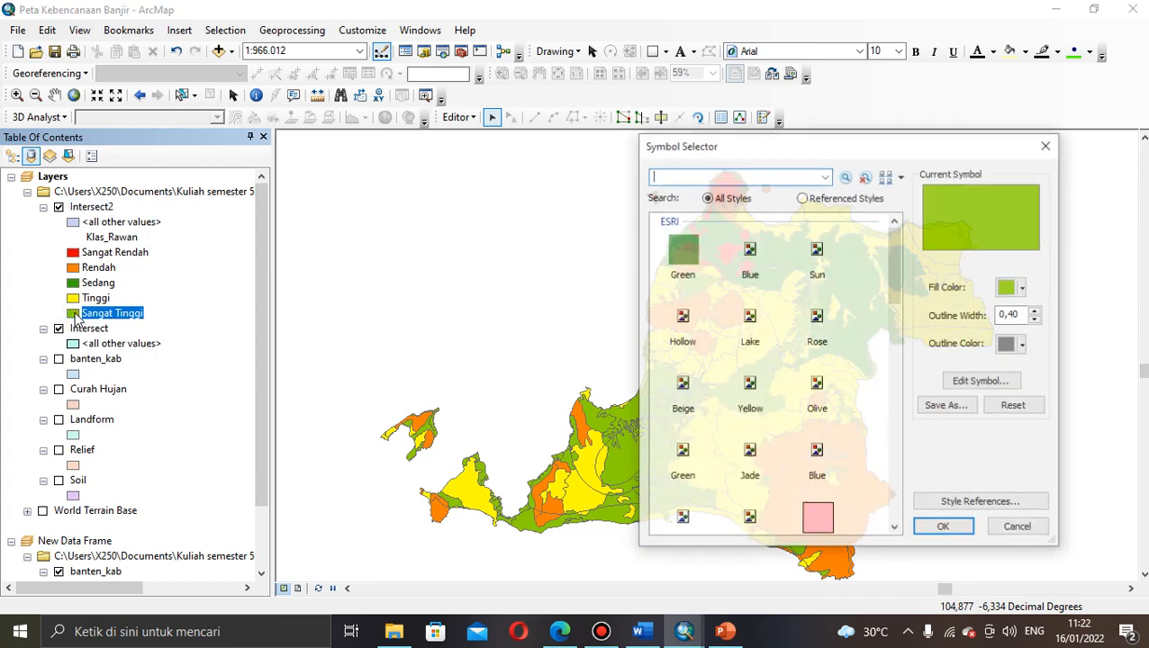
click(1024, 287)
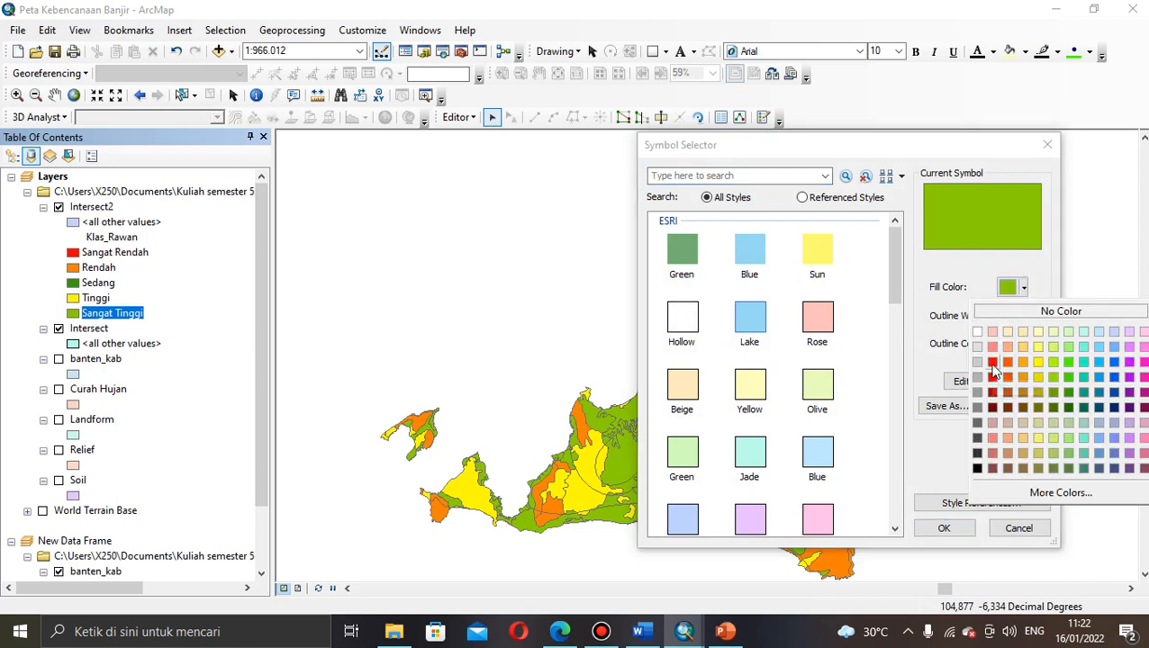
click(994, 364)
click(942, 529)
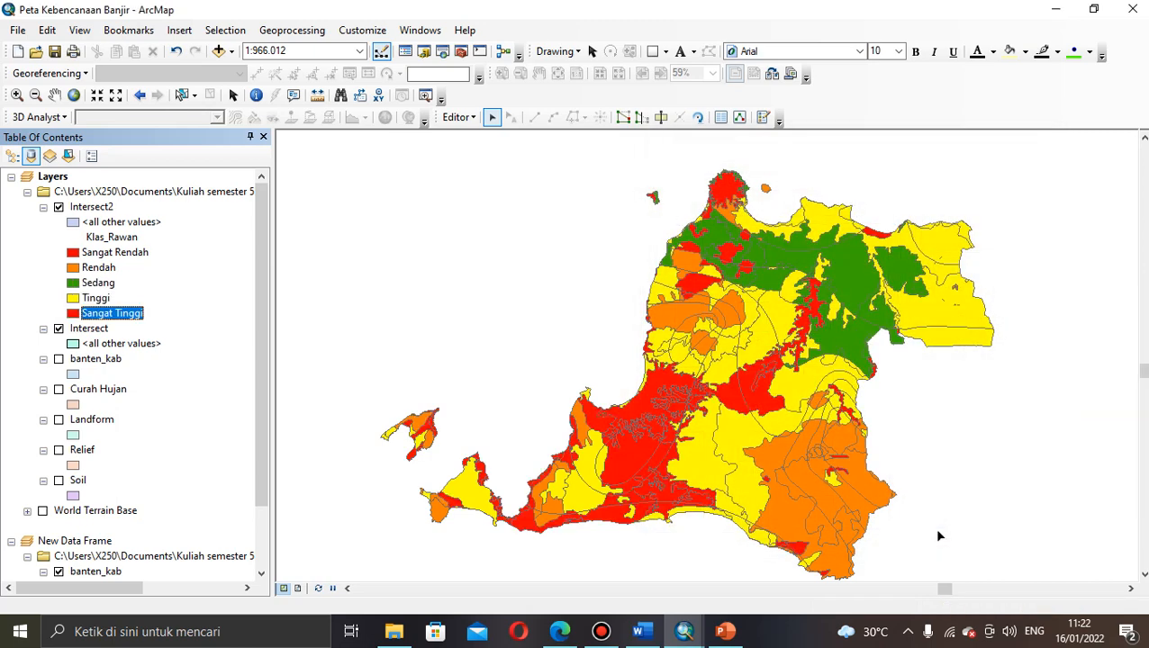
Step: Give the Sangat Rendah class the pale Green fill symbol
click(72, 256)
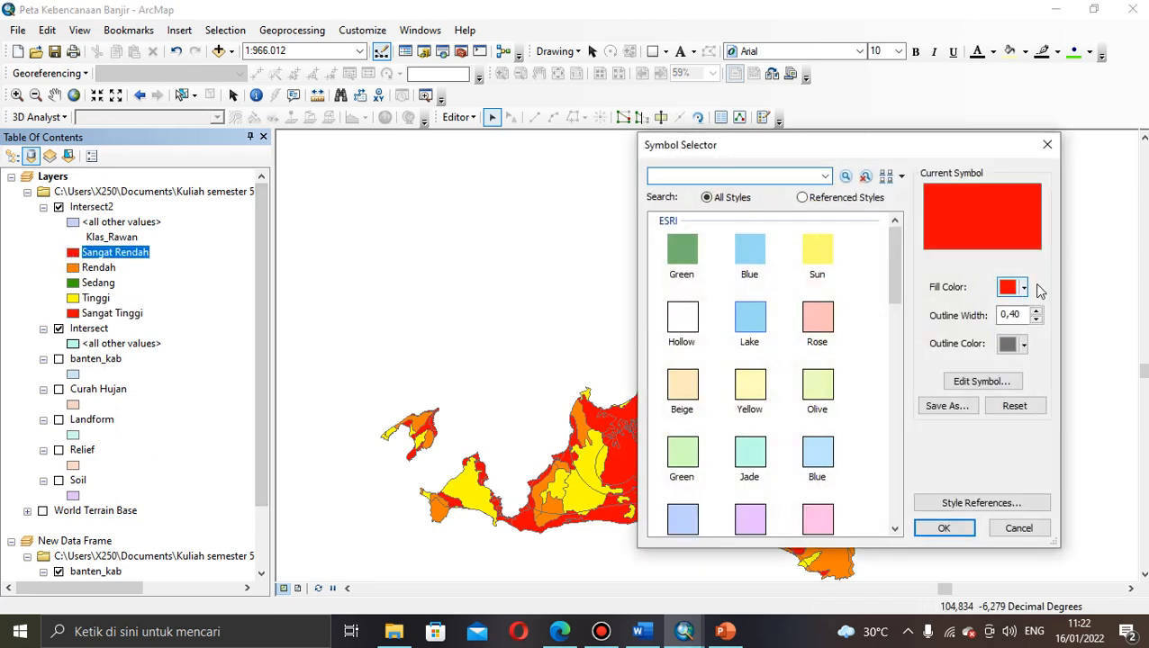
click(1026, 287)
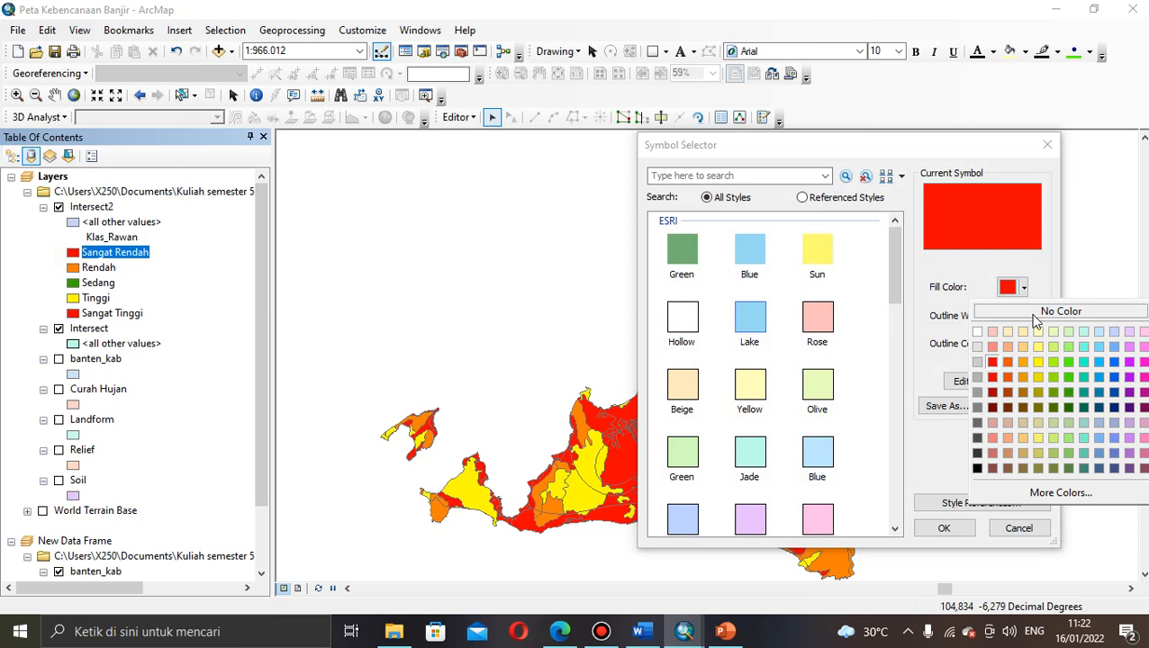
click(1069, 348)
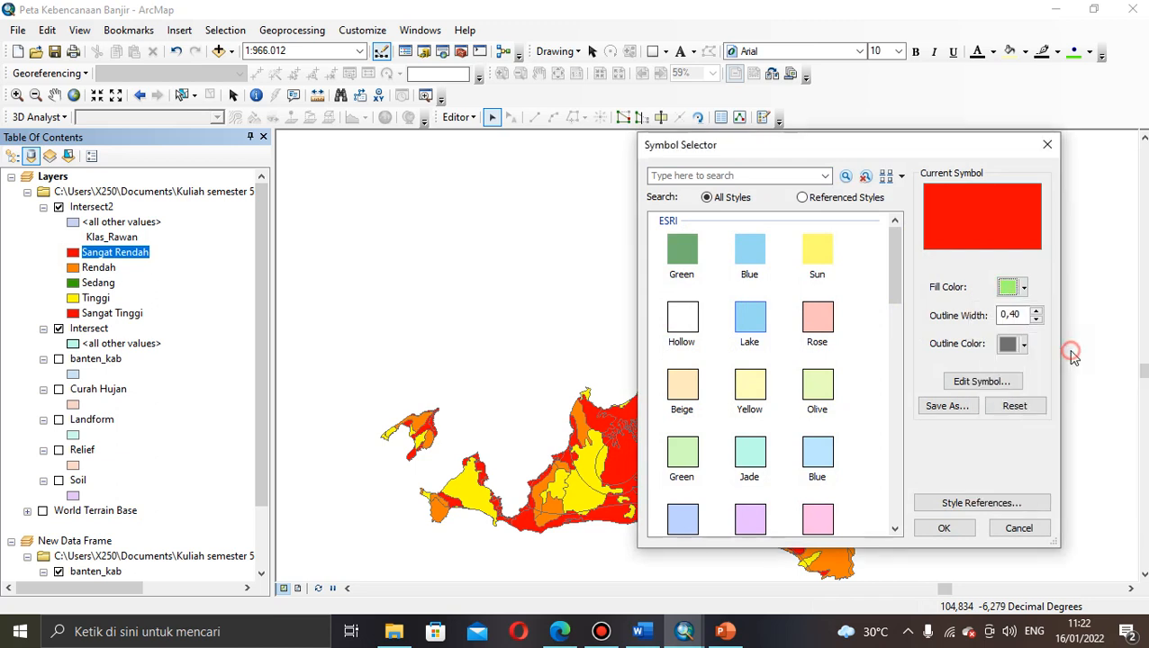
click(687, 467)
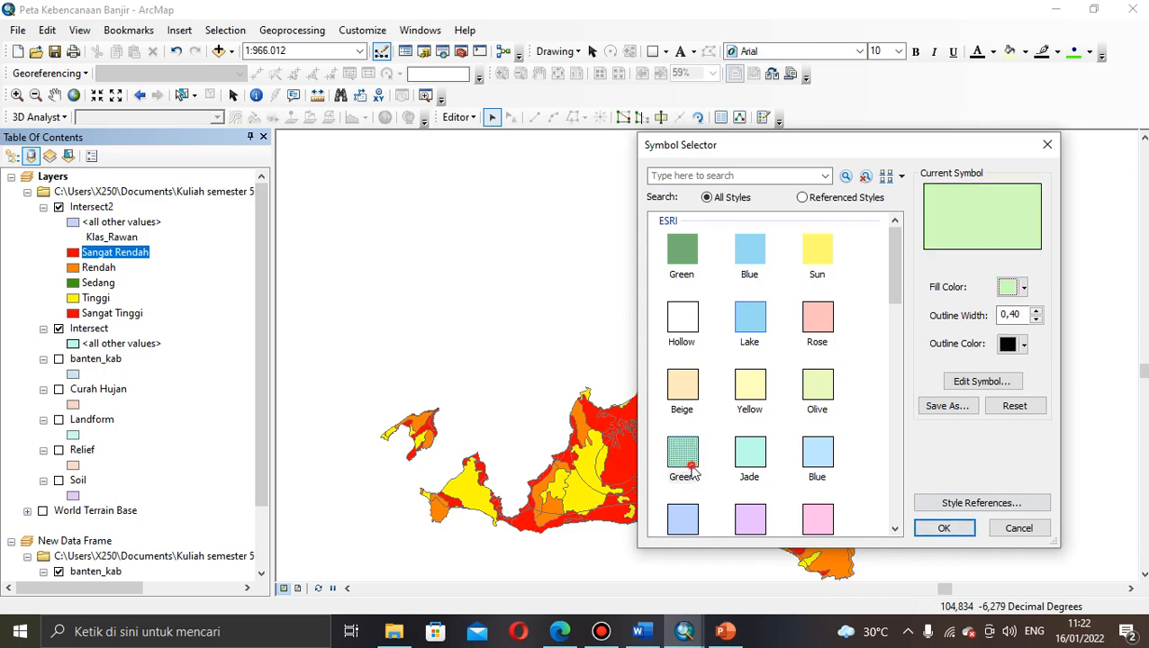
click(945, 528)
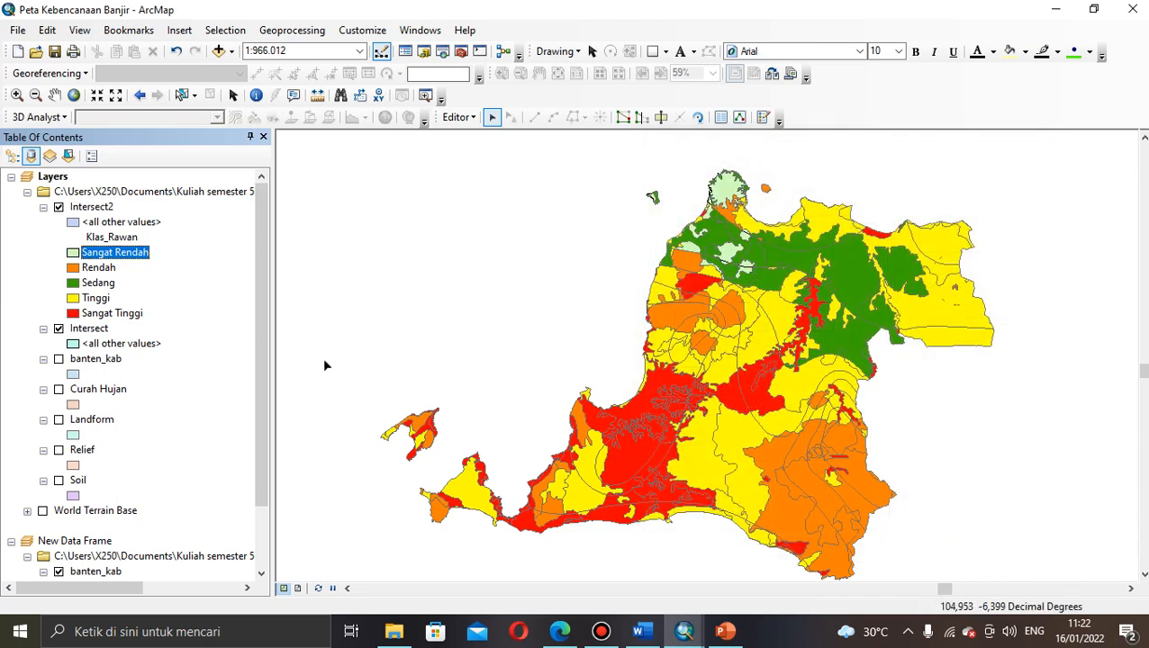
Step: Give the Rendah class the Green fill symbol
click(75, 269)
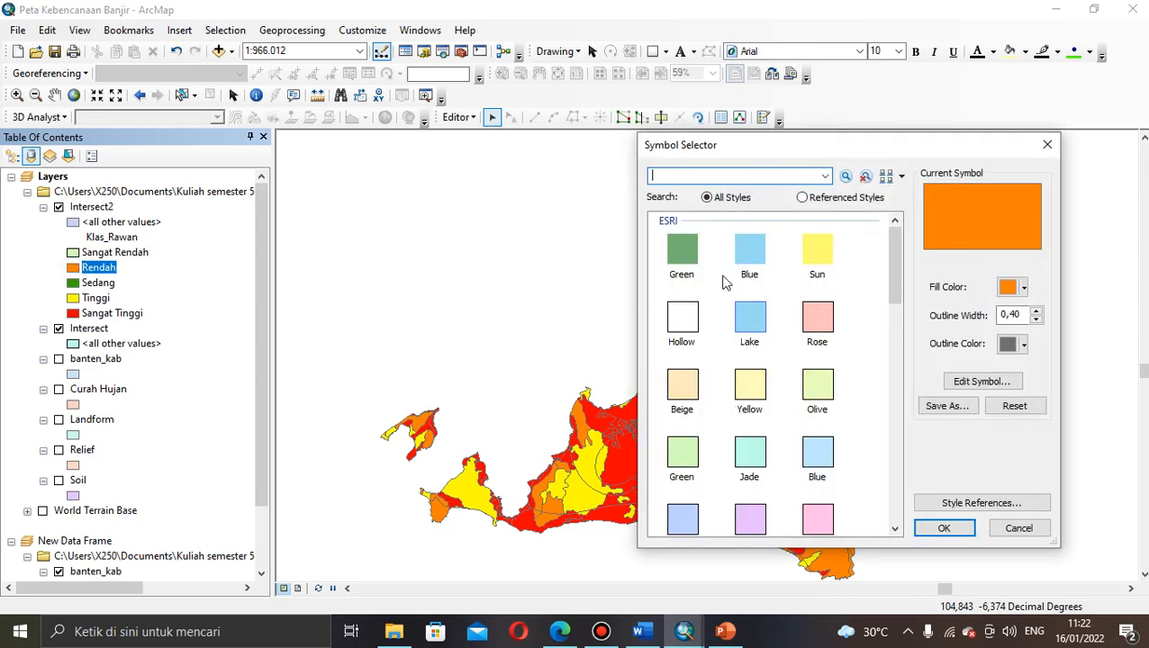
click(689, 254)
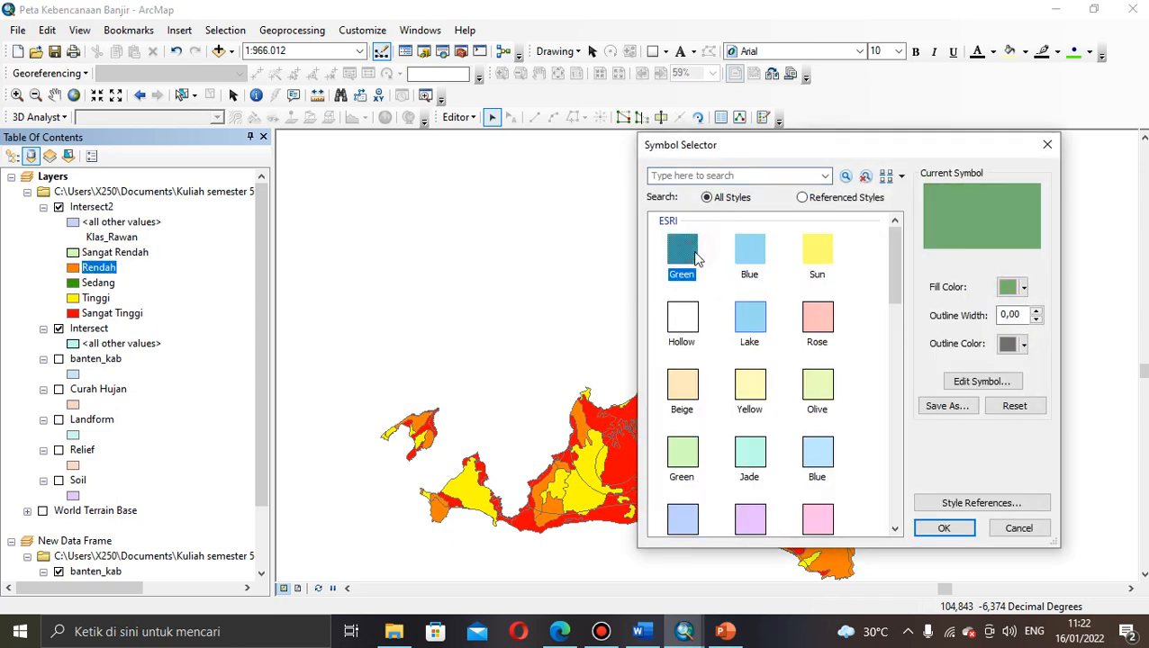
click(944, 529)
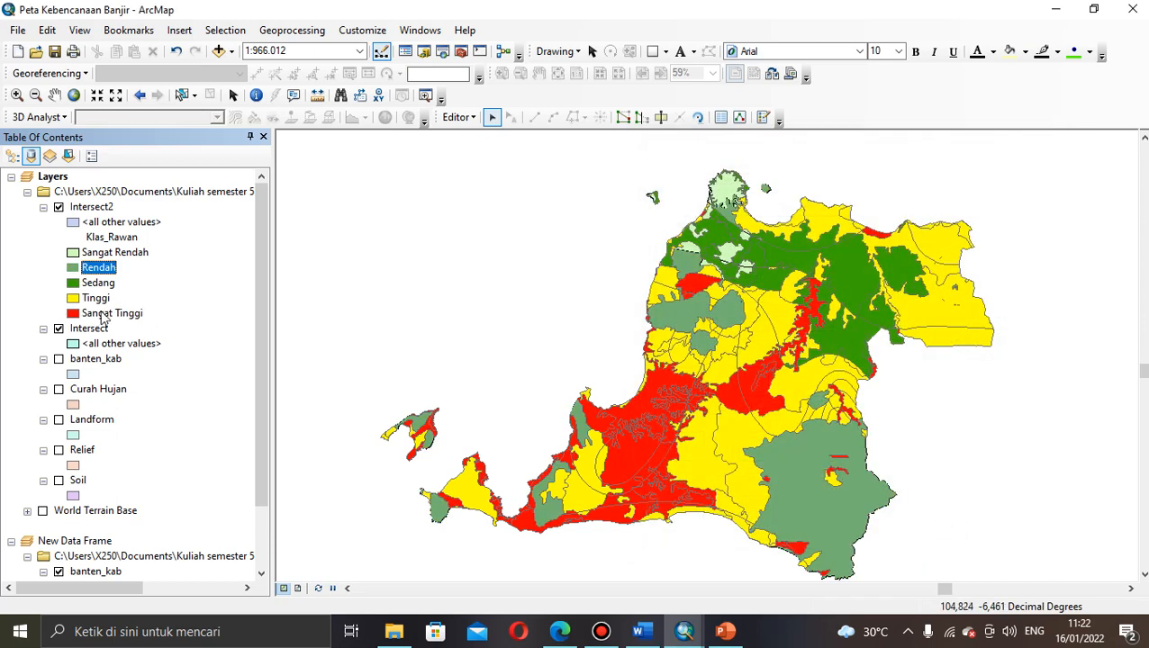
Step: Give the Sedang class the pale Yellow fill symbol
click(73, 284)
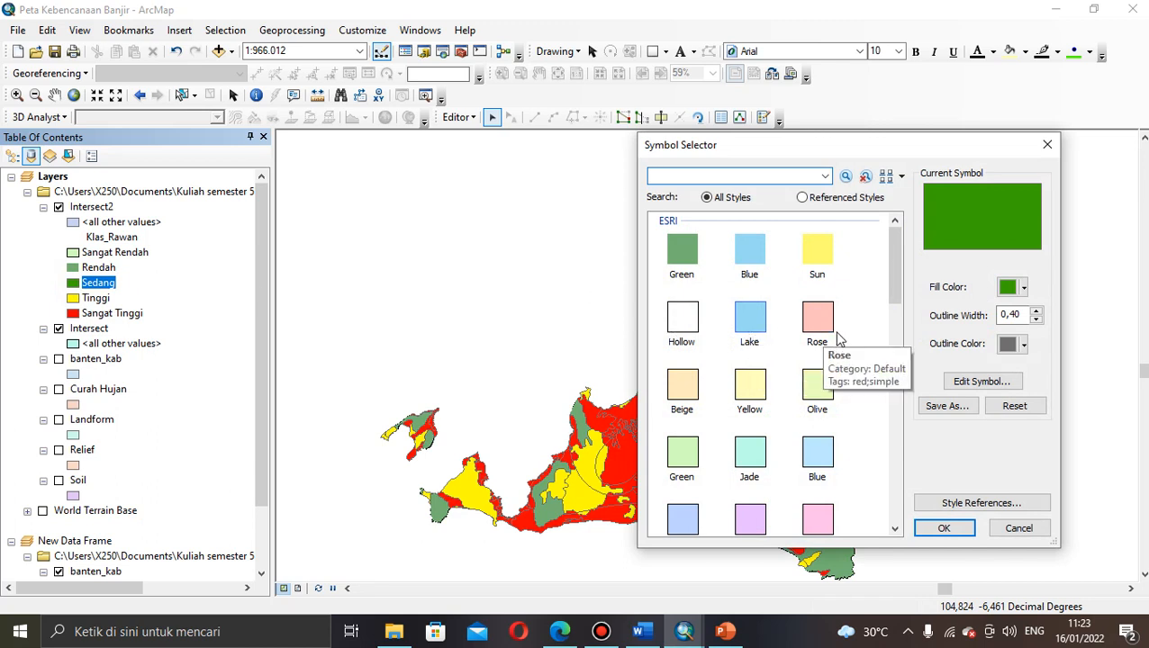
click(750, 387)
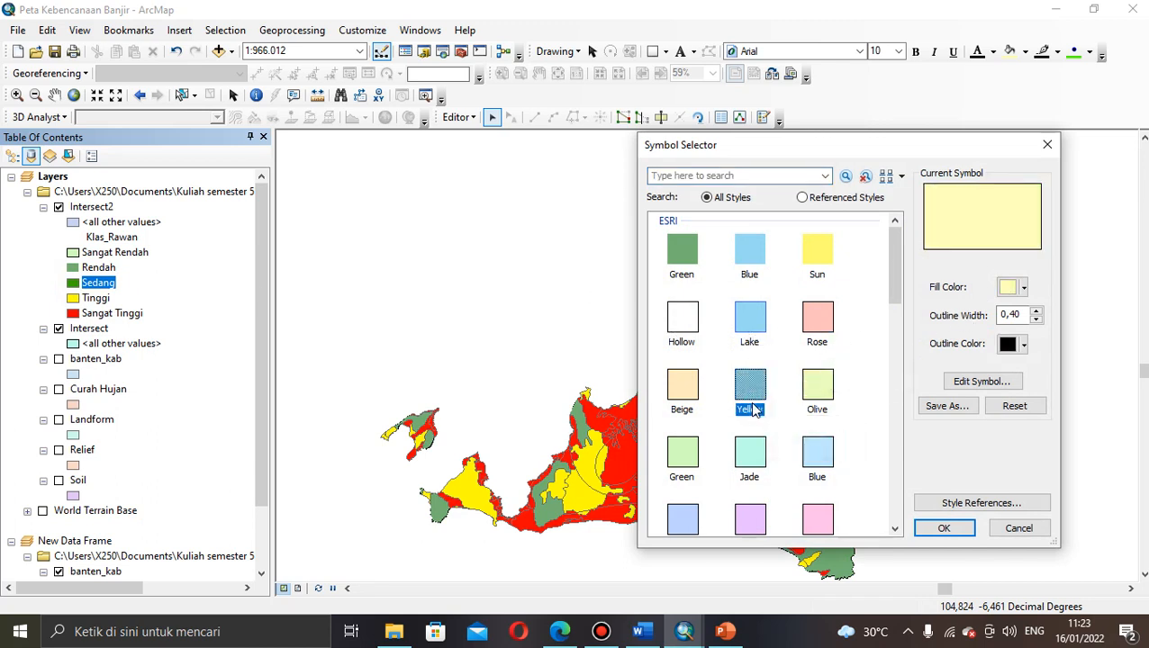
click(946, 529)
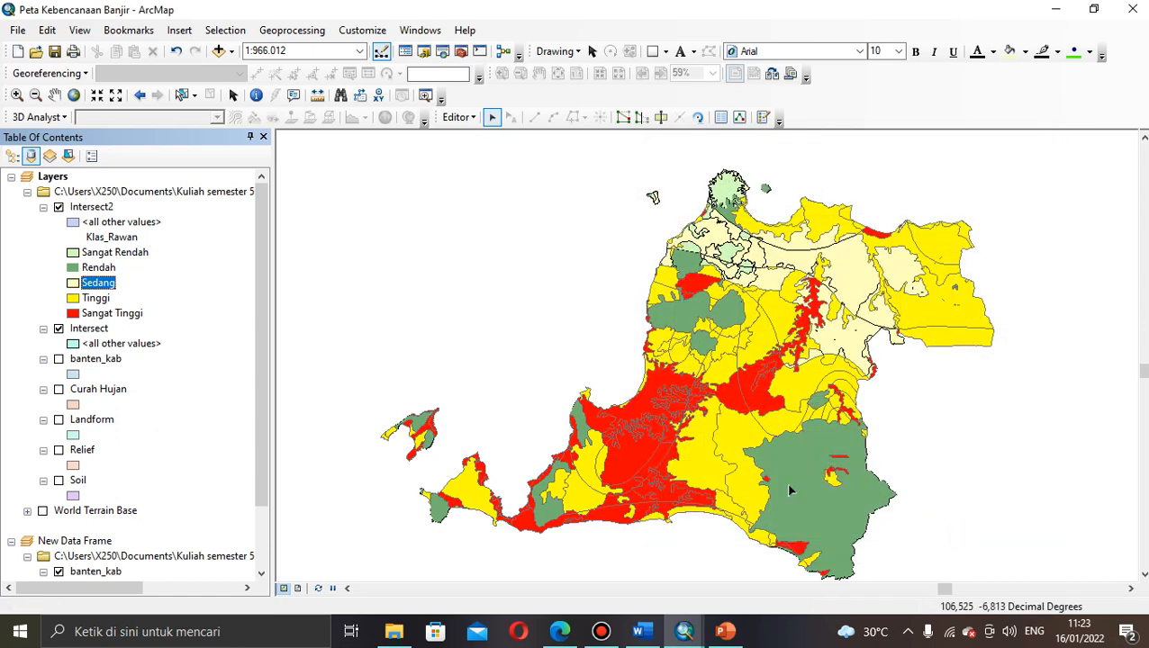
Step: Fill the Tinggi class with orange
double_click(74, 299)
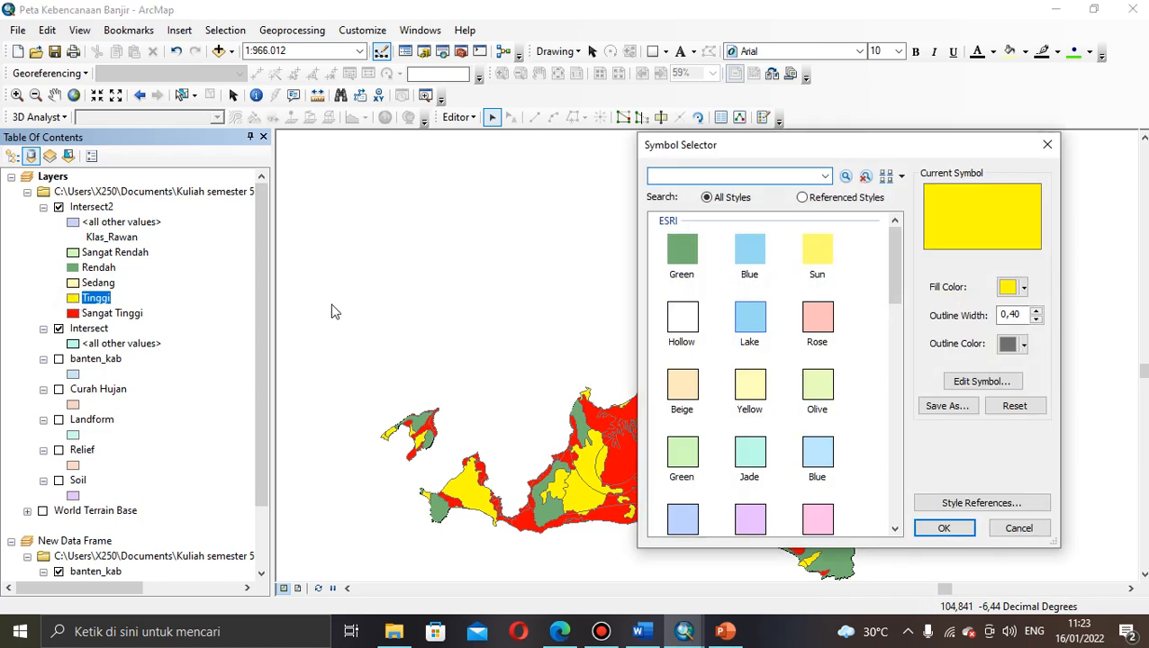
click(1025, 288)
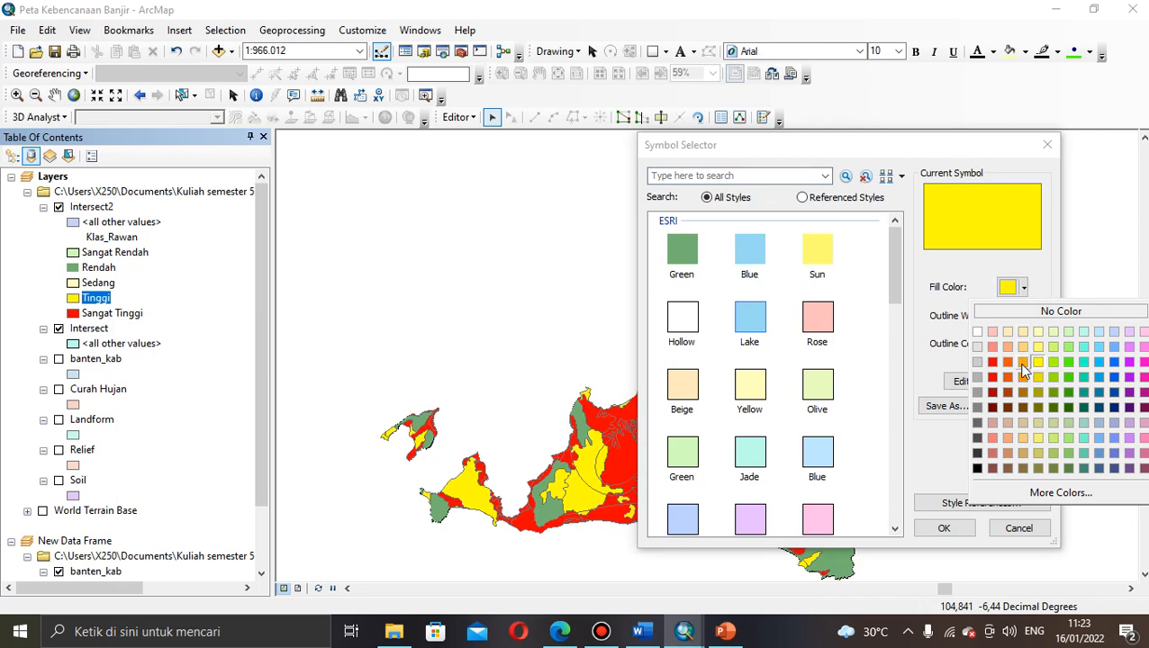
click(1023, 363)
click(933, 531)
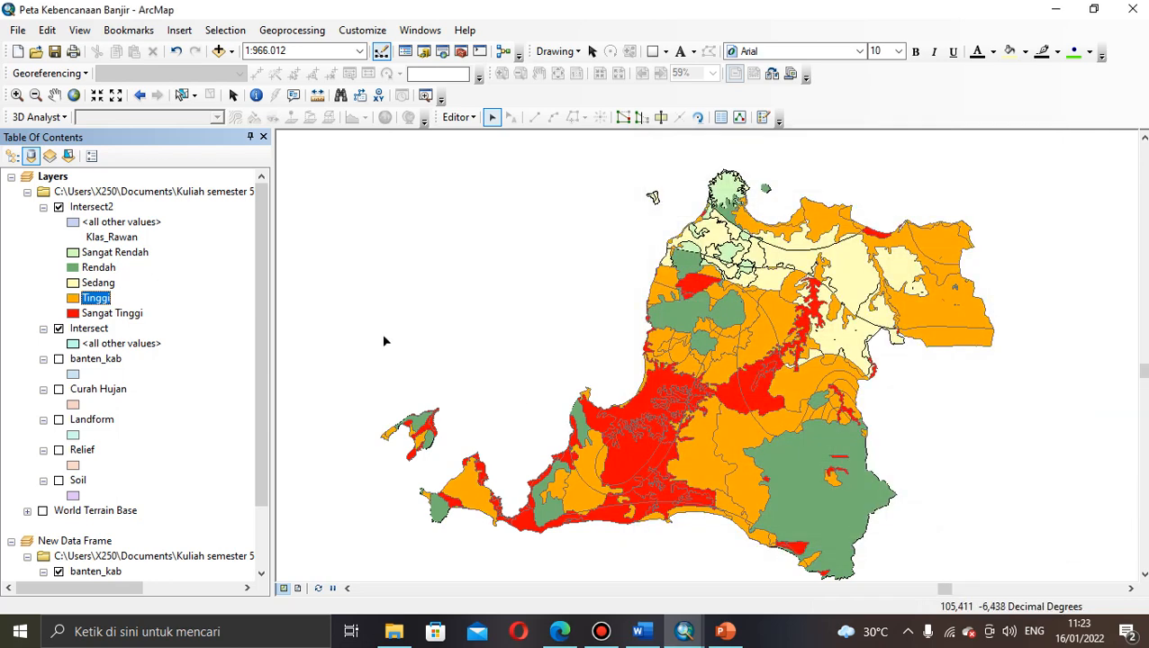
Step: Change the Sedang class fill to a bright yellow
double_click(77, 282)
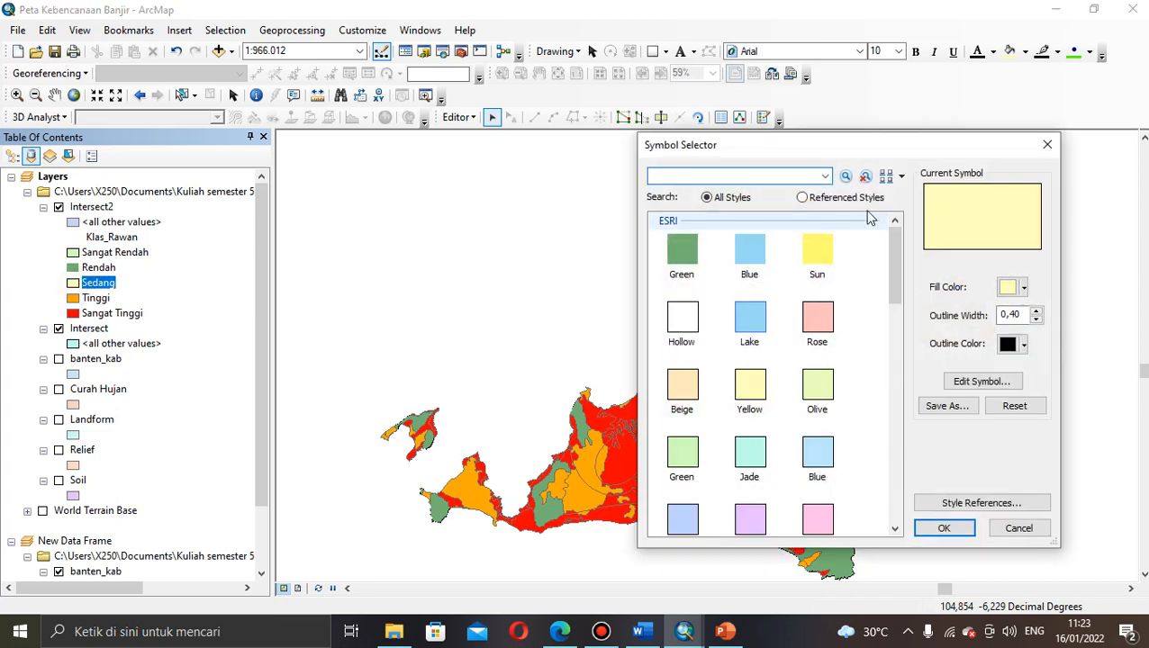
click(1024, 288)
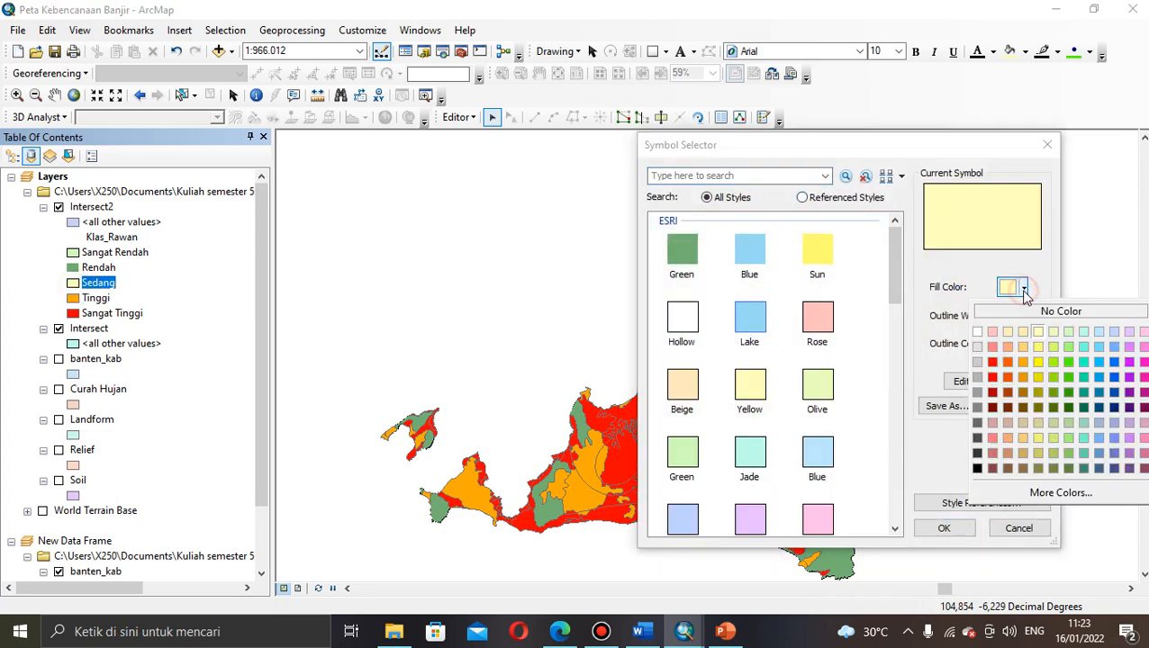
click(1036, 355)
click(945, 528)
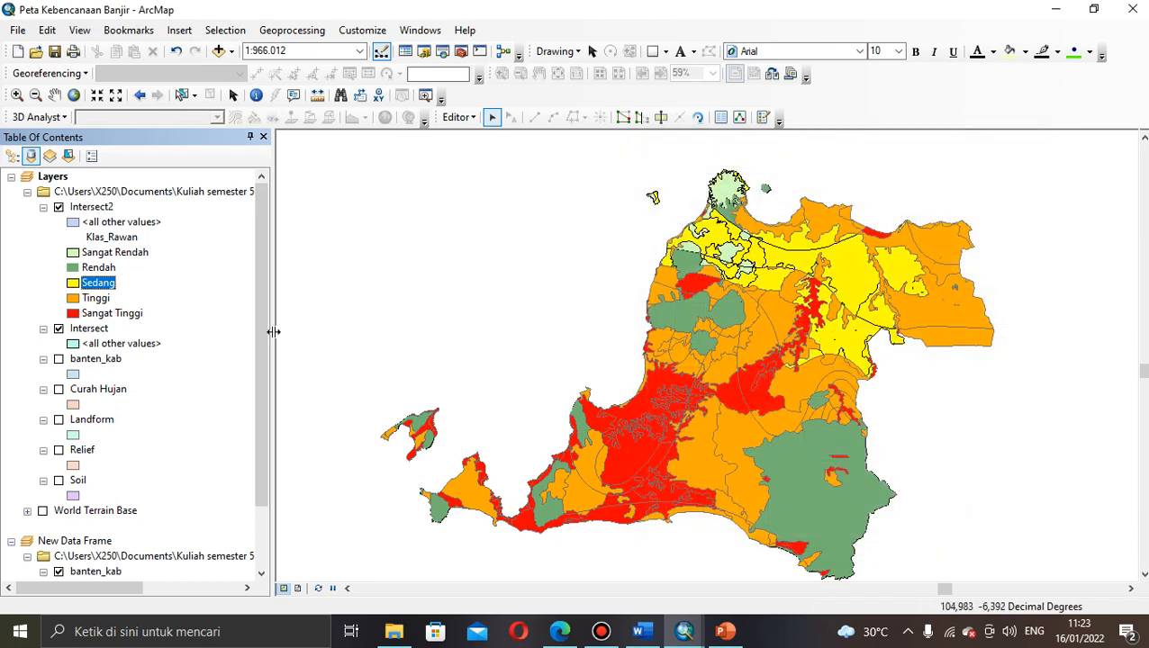
Step: Set the Rendah class fill colour to Leaf Green
click(74, 268)
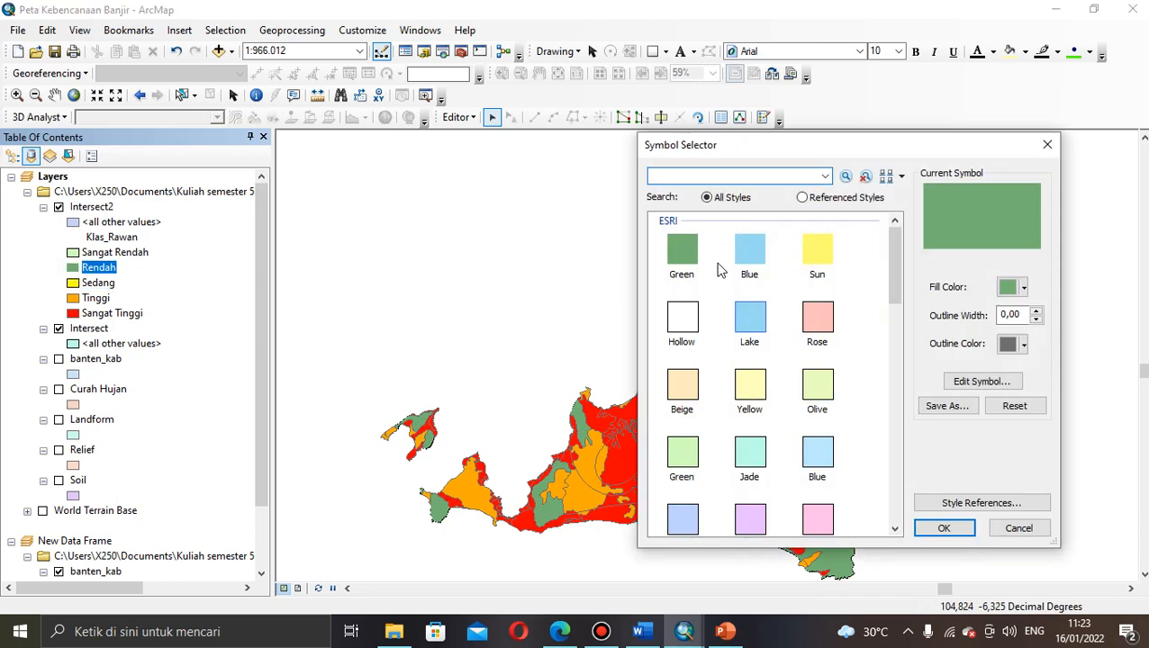
click(1024, 287)
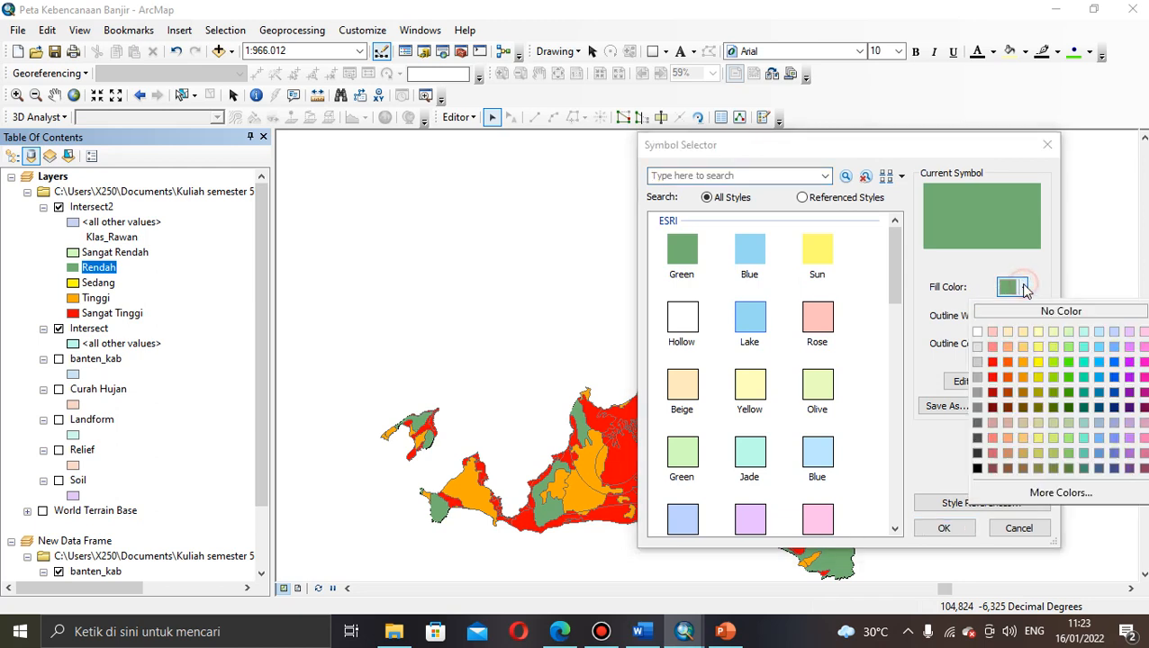
click(1069, 396)
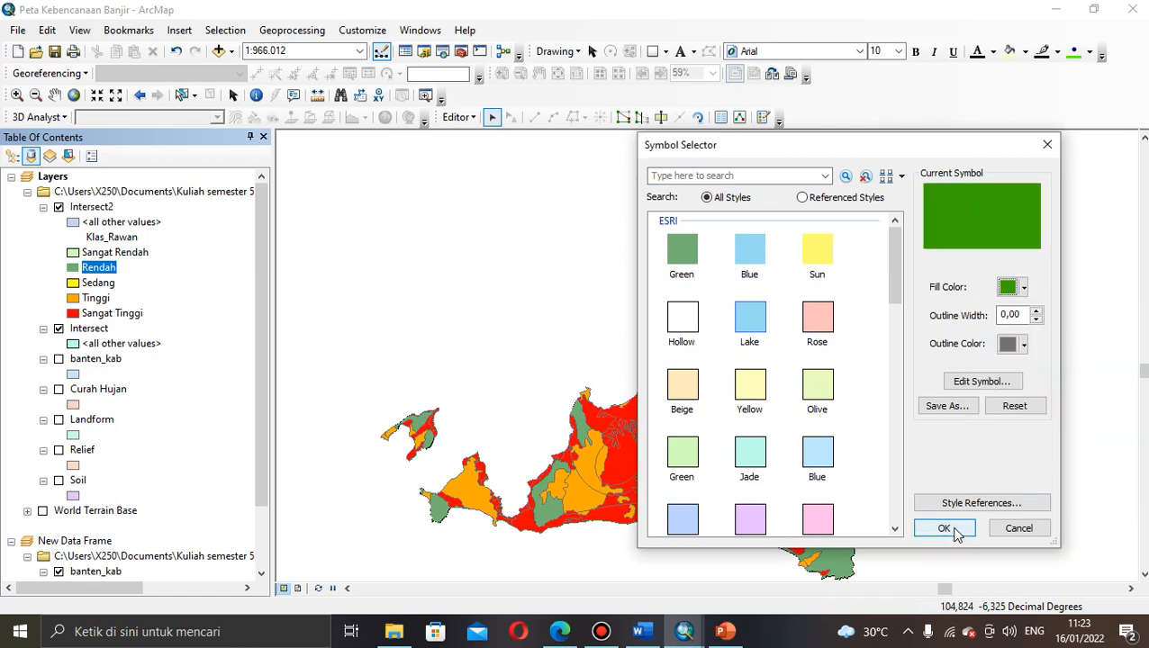
click(952, 530)
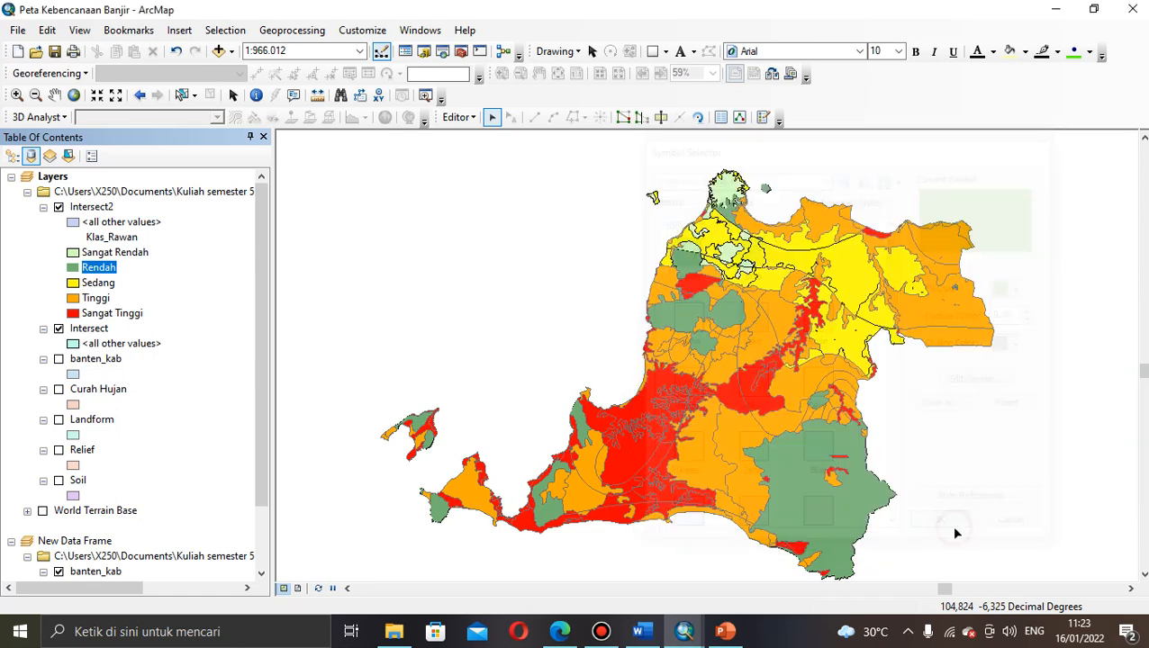
Step: Recolour Rendah from the quick palette, trying Tarragon Green then settling on a darker green
right_click(73, 268)
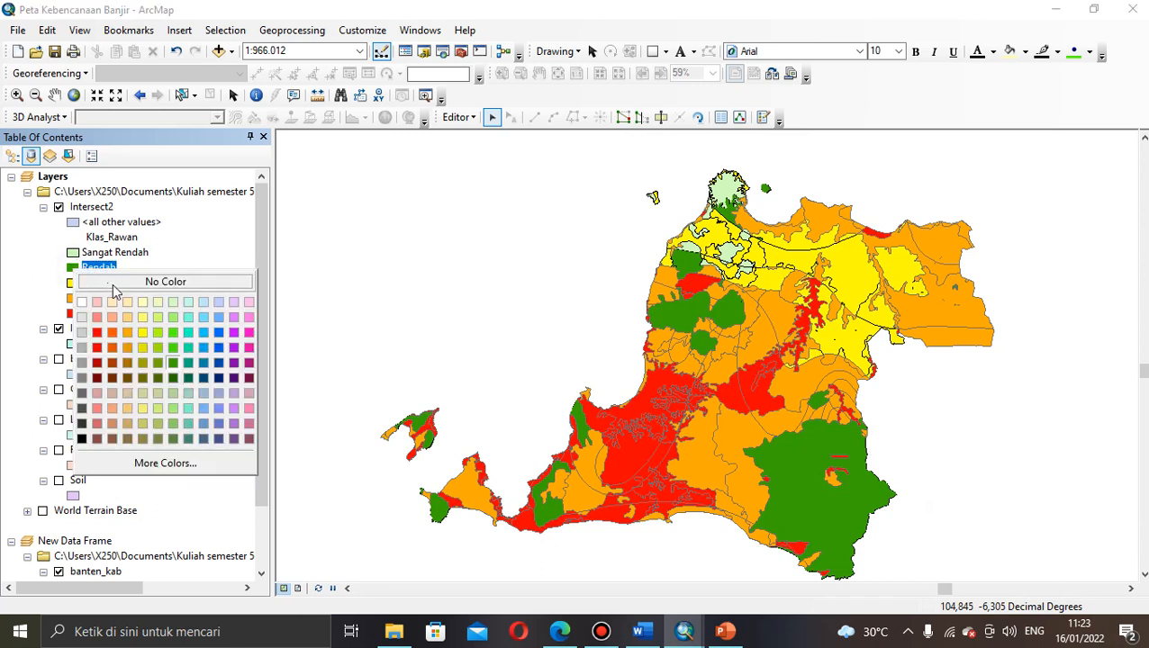
click(160, 364)
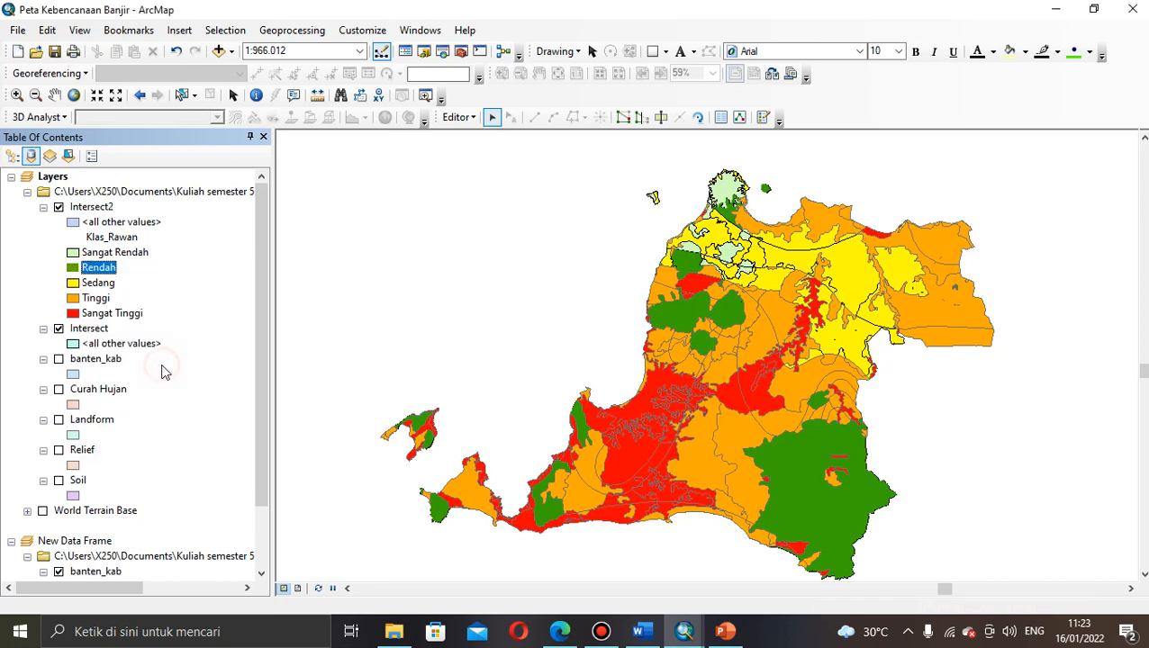
right_click(72, 270)
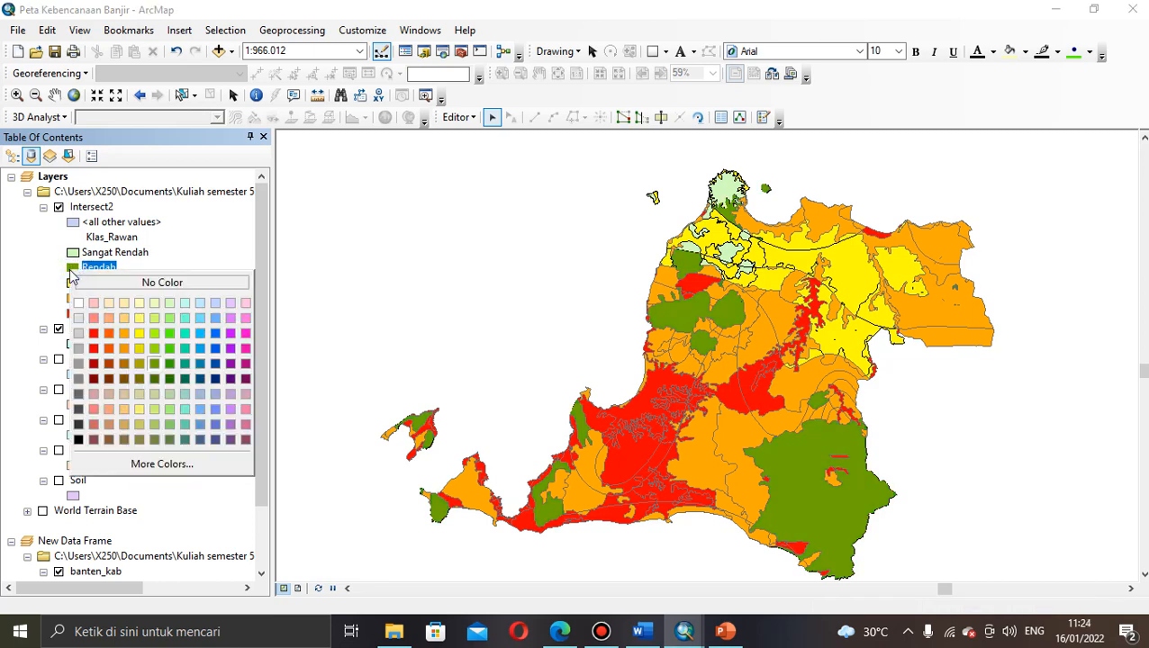
click(168, 381)
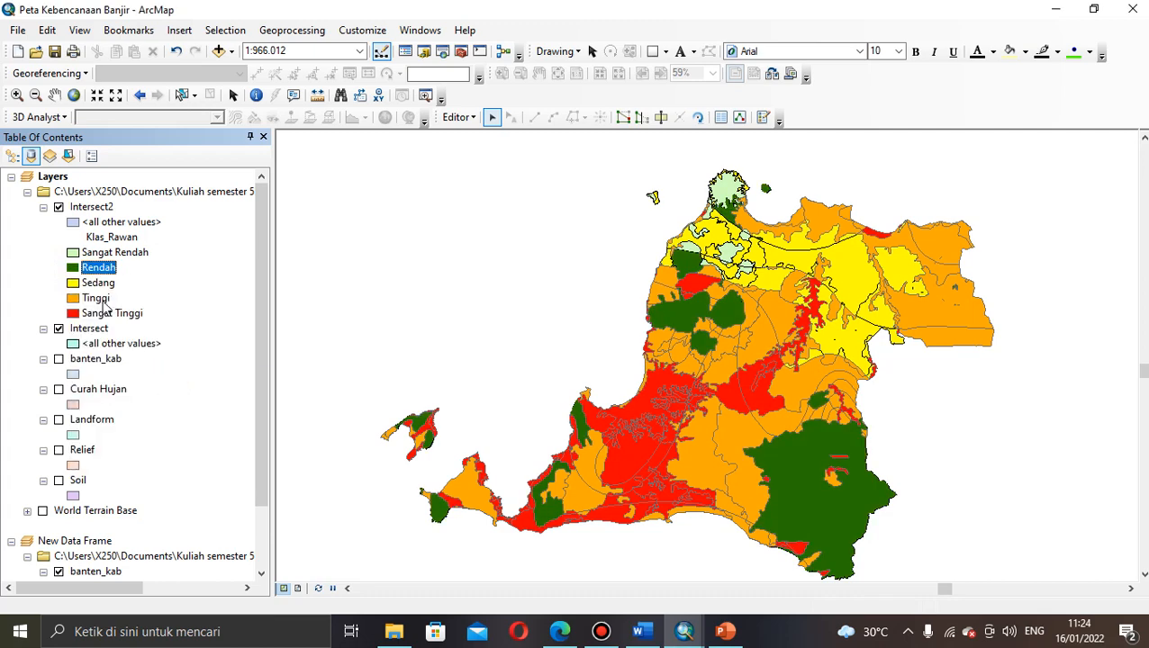
right_click(74, 269)
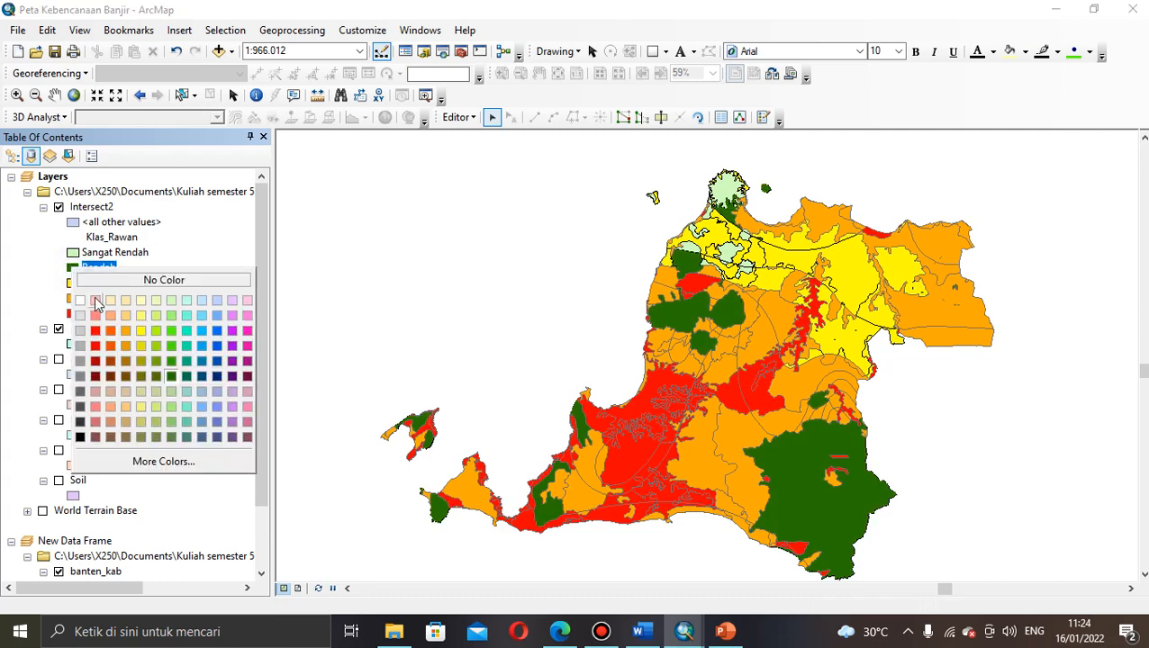
click(180, 256)
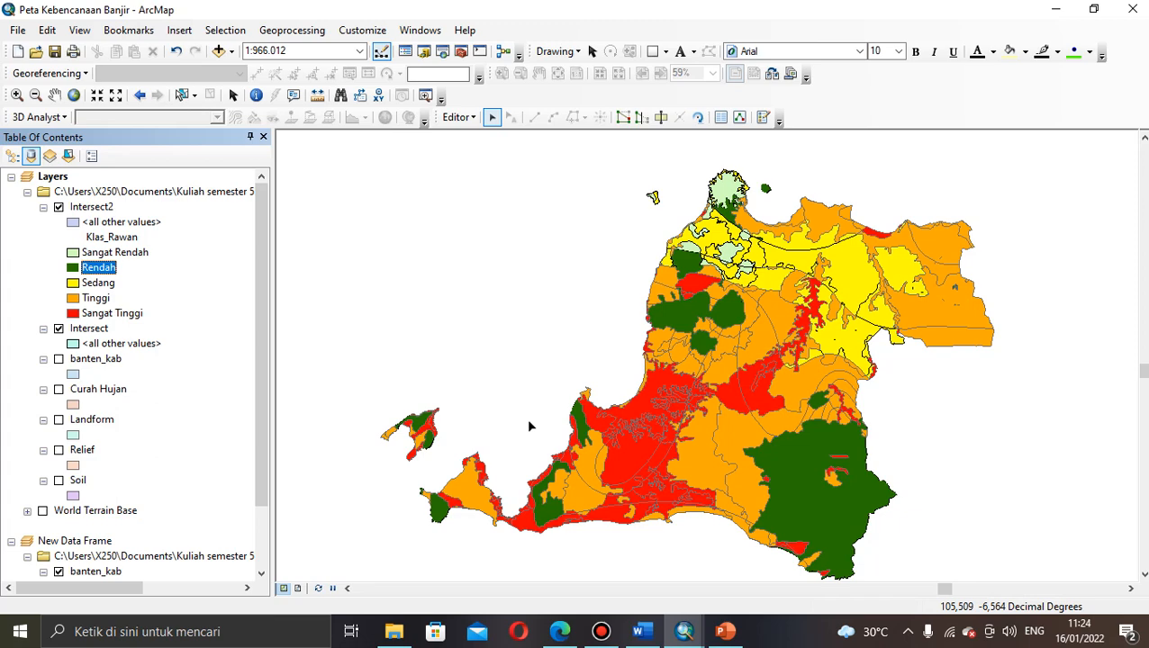
Step: Switch off the Intersect layer and open the File menu
click(58, 330)
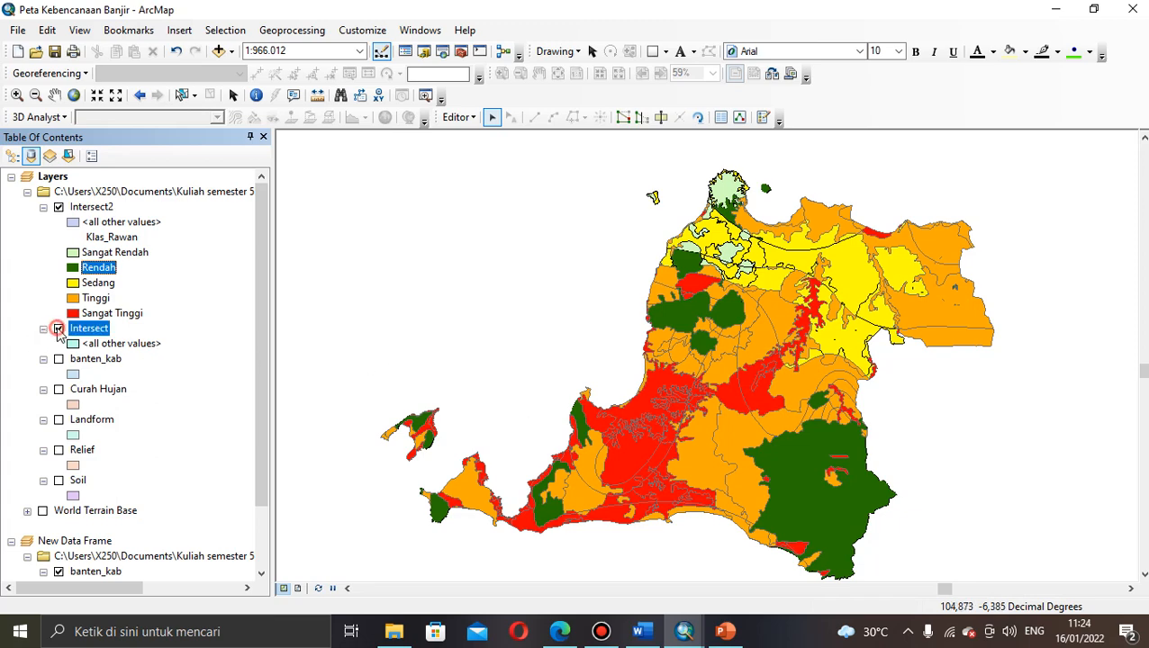
click(58, 330)
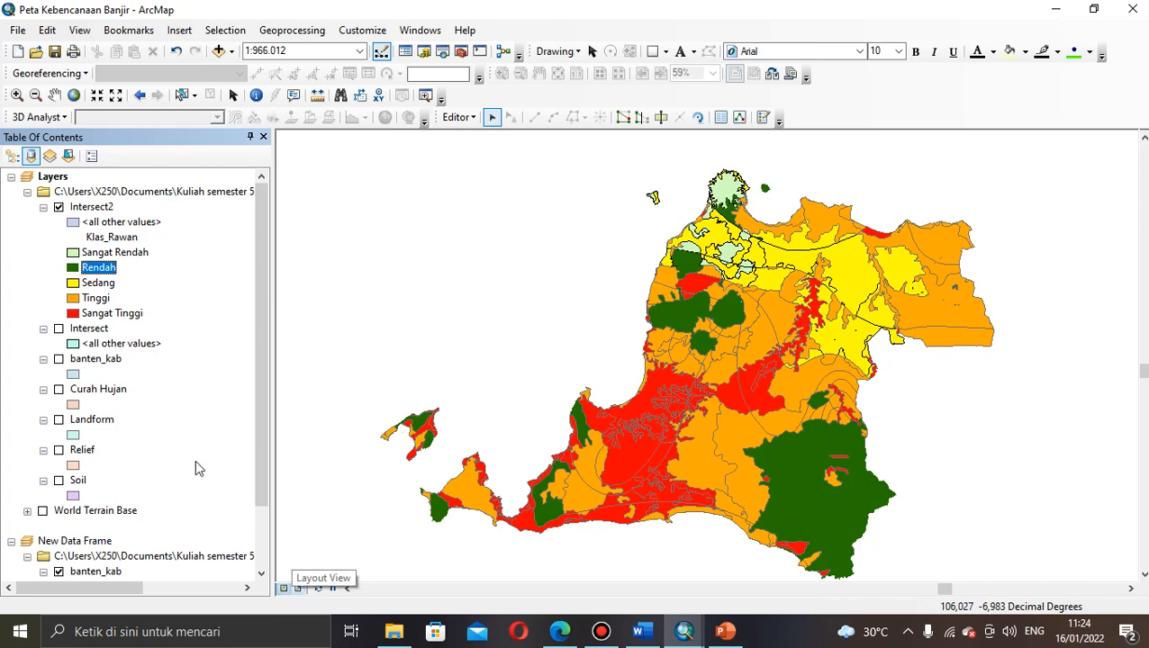
click(18, 30)
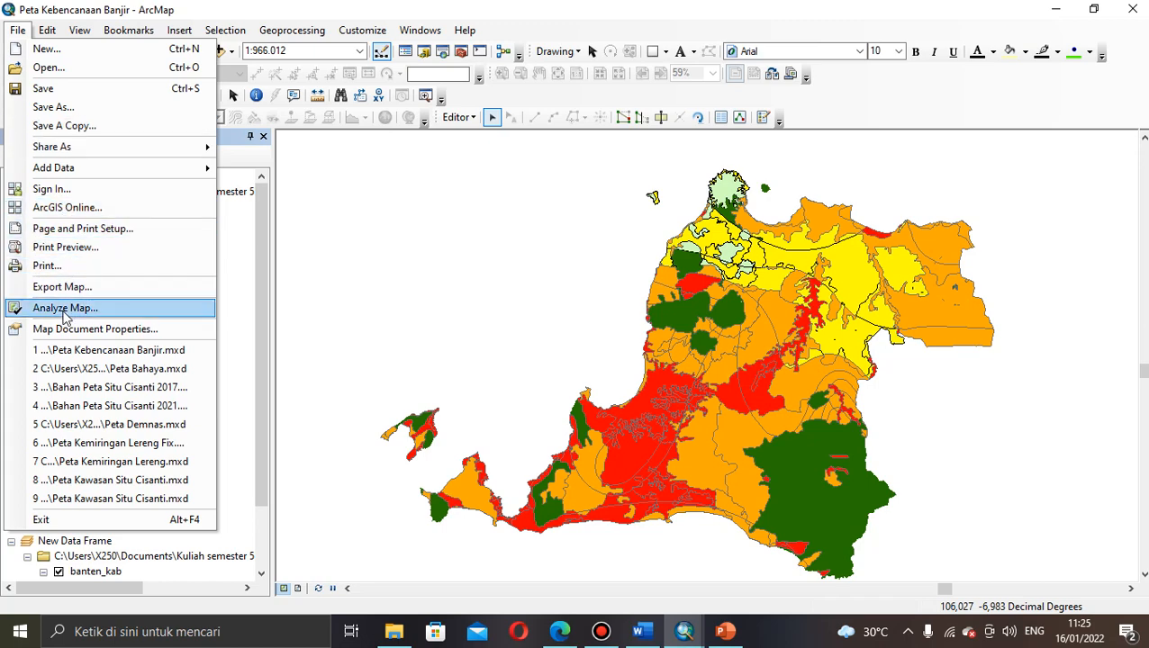
Step: Confirm A4 paper in landscape orientation in Page and Print Setup, then close it unchanged
click(69, 228)
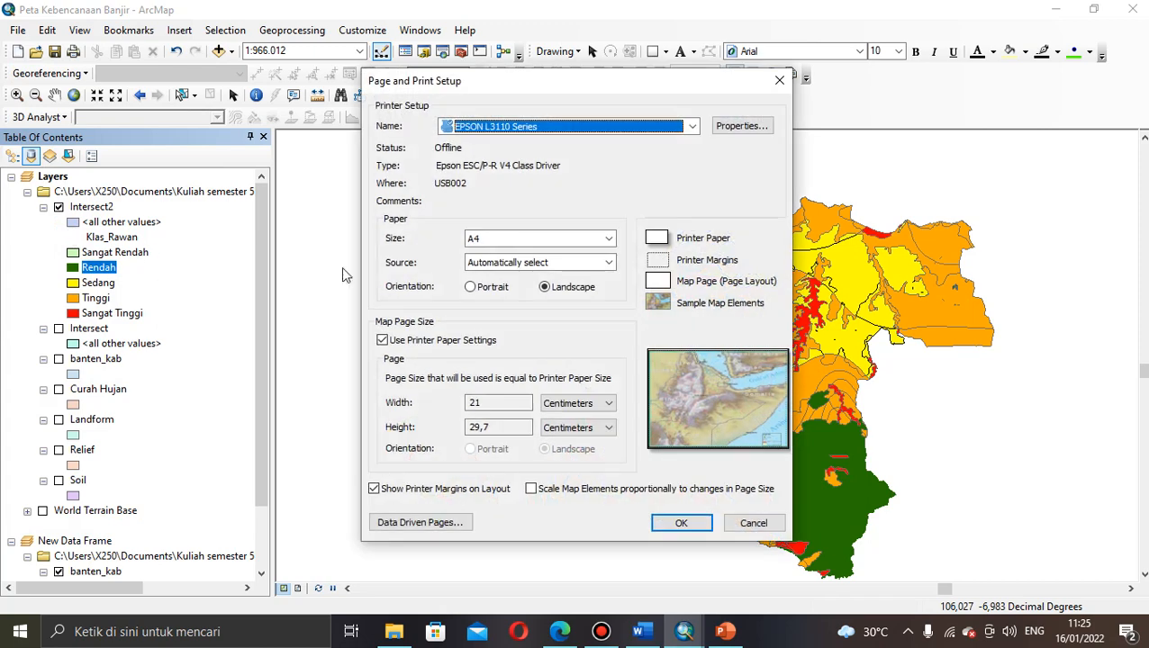
click(607, 239)
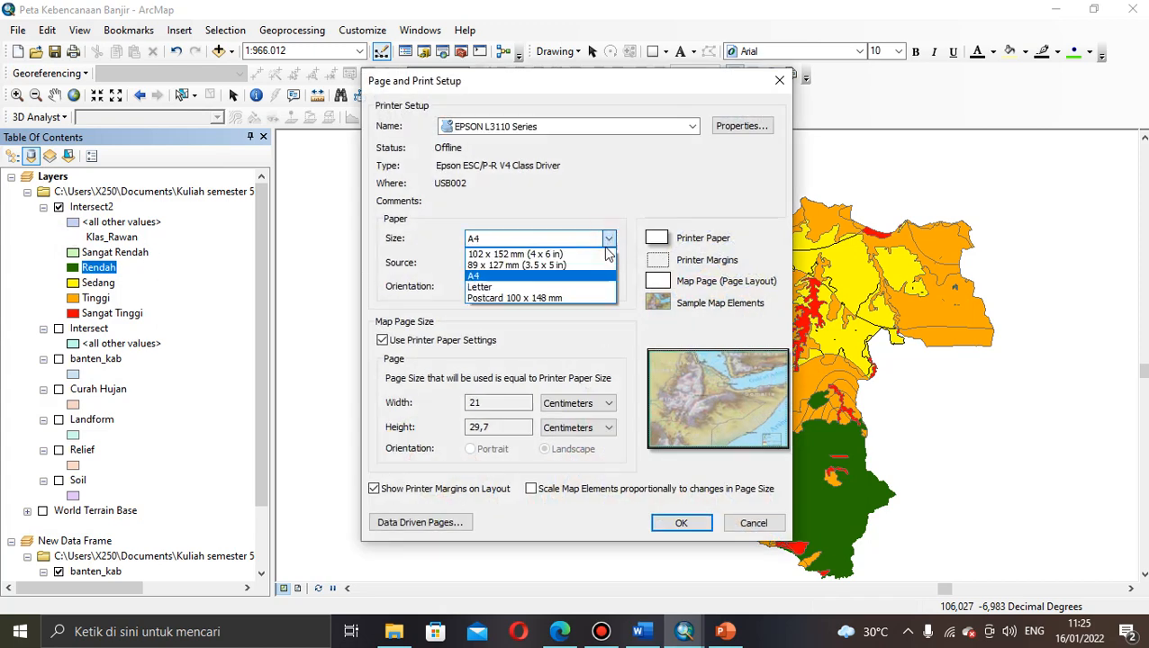
click(597, 319)
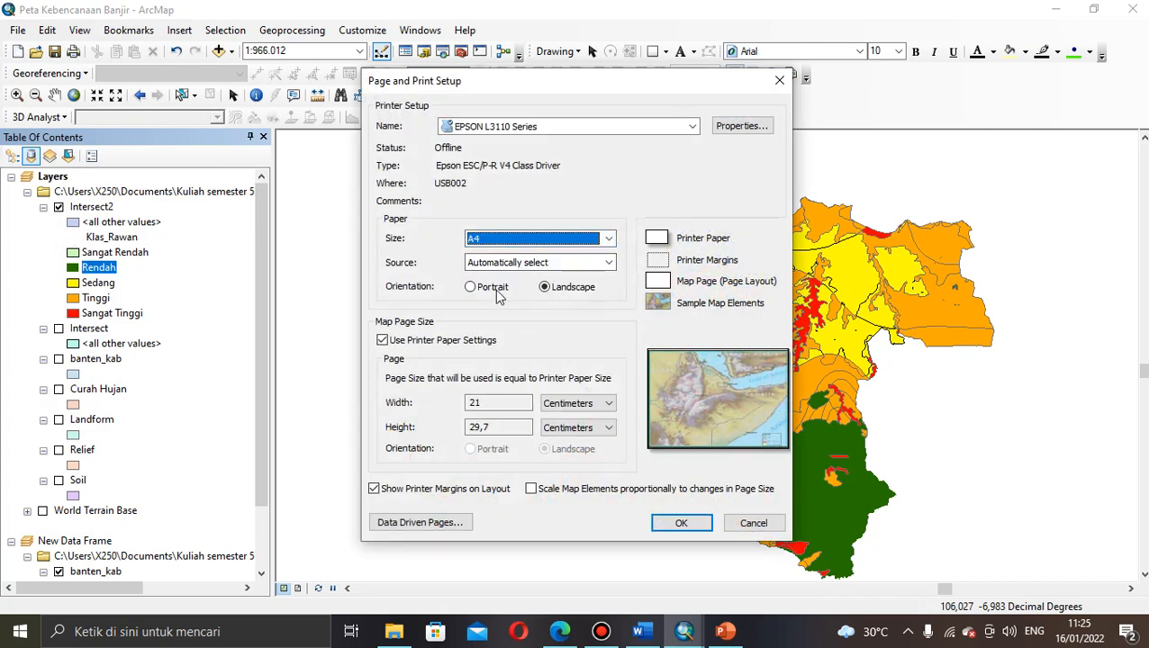
click(470, 288)
click(544, 289)
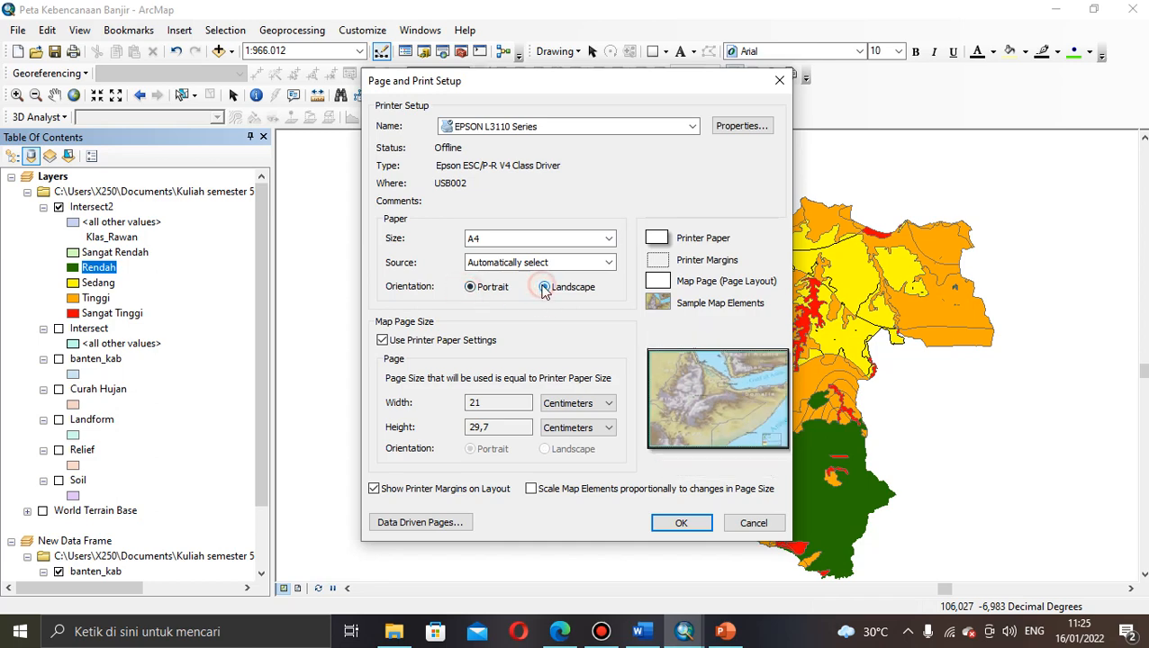
click(779, 81)
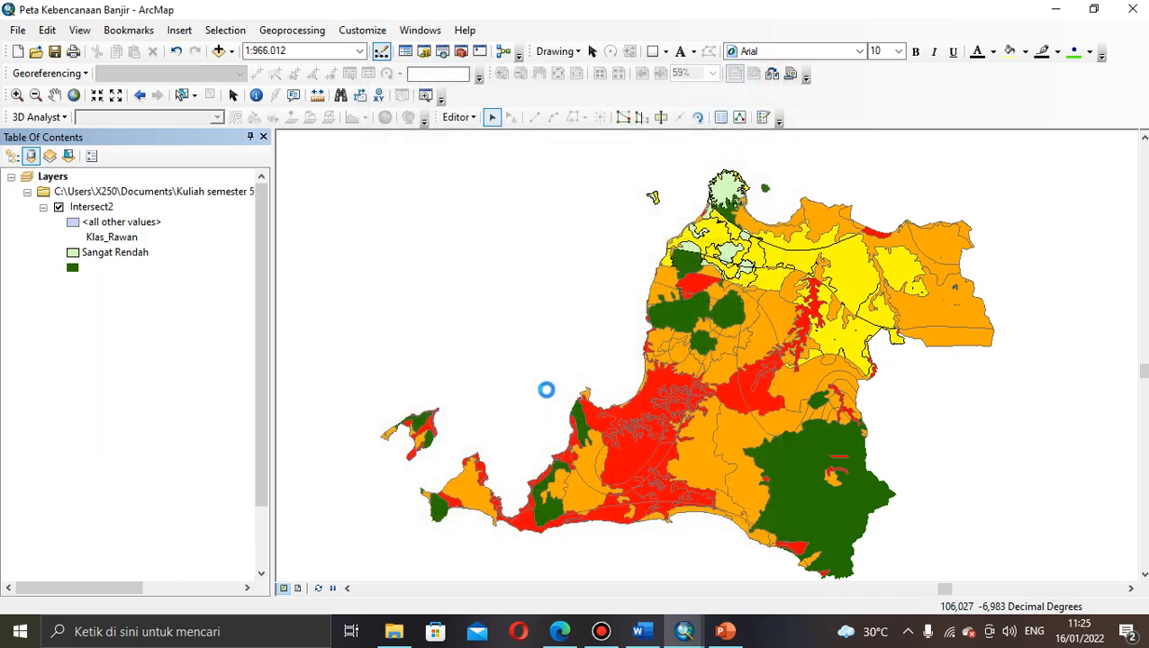
Step: Switch to Layout View and set the map scale to 1:1.000.000
click(298, 589)
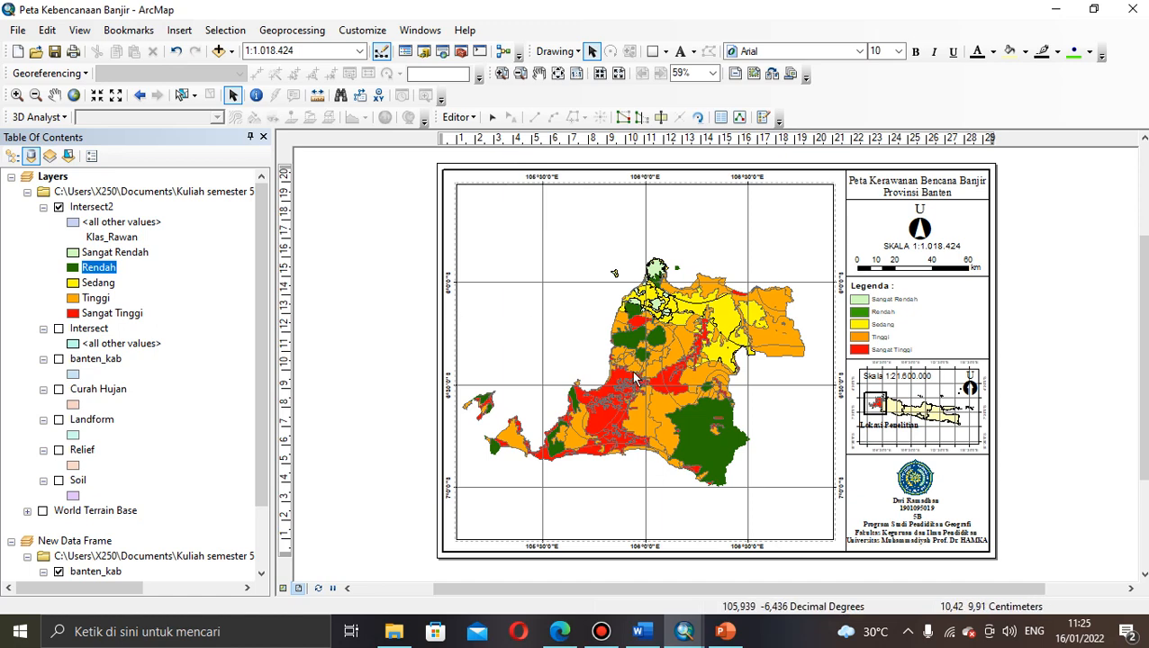
click(360, 51)
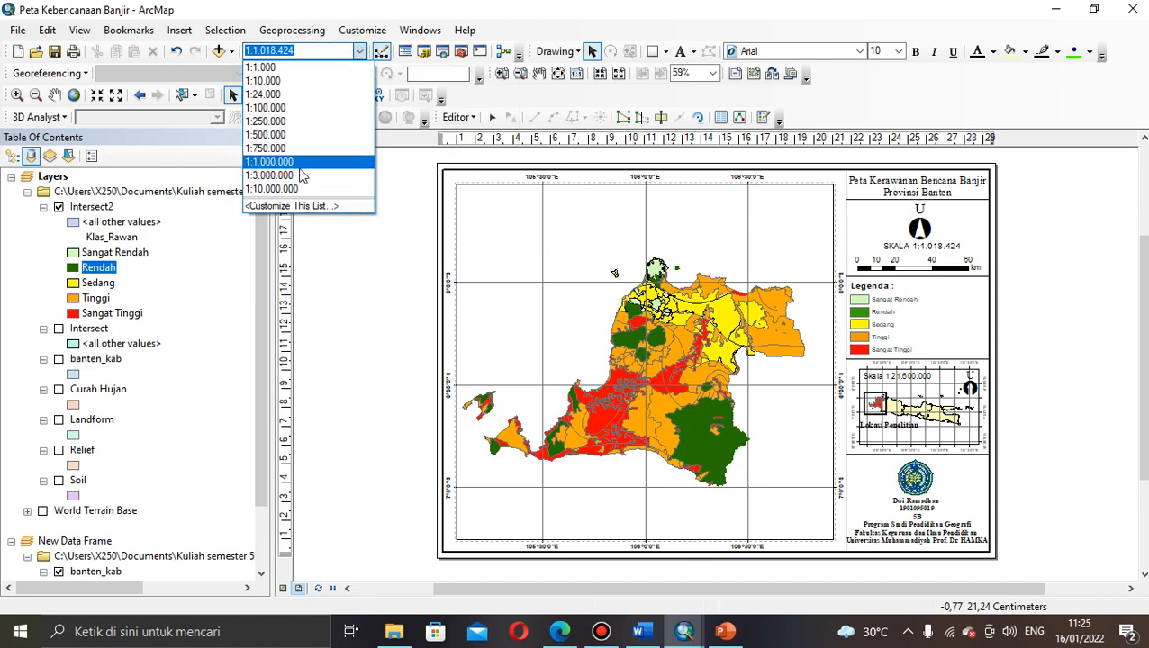
click(298, 164)
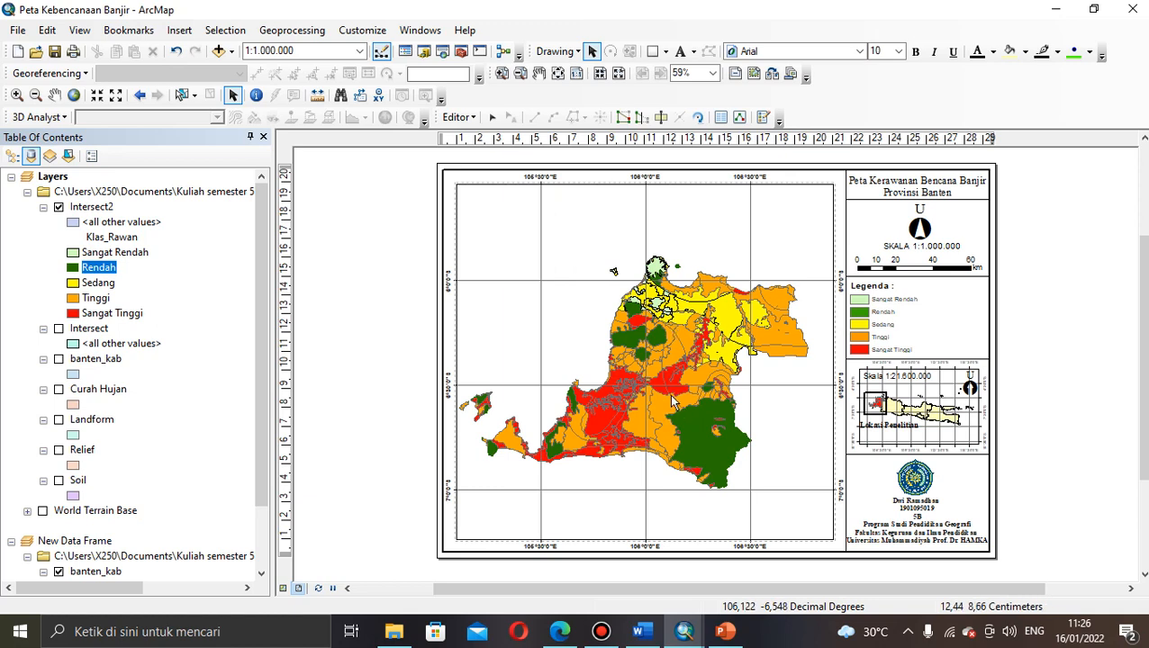
click(908, 631)
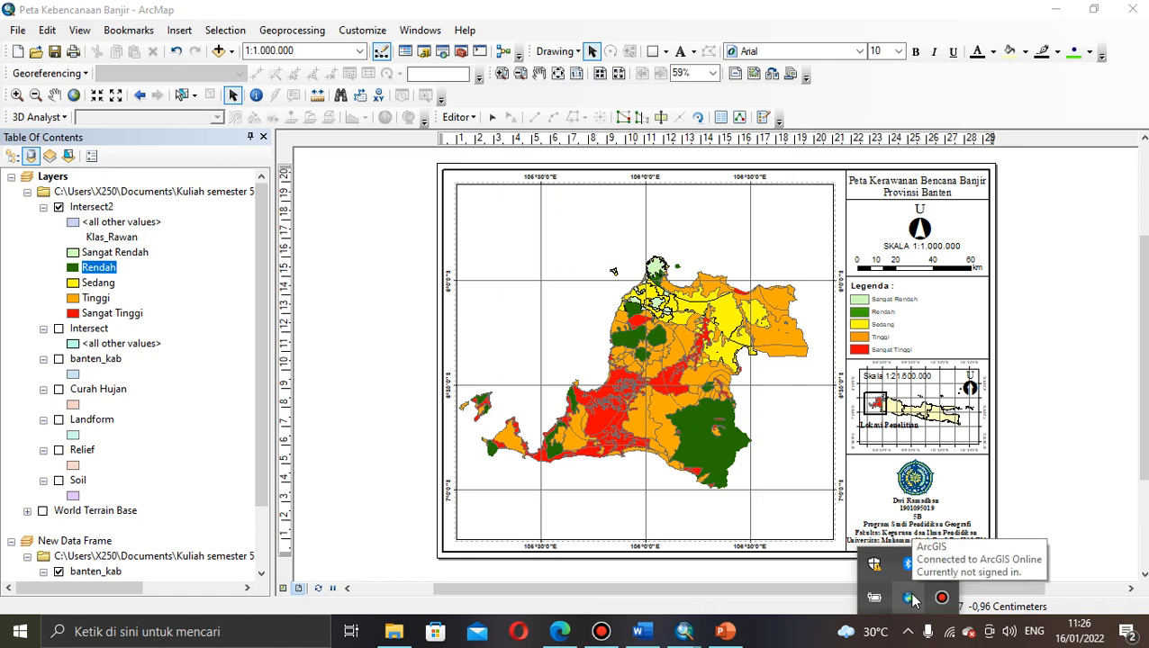
Step: Add the Terrain with Labels basemap to the main map frame
click(219, 52)
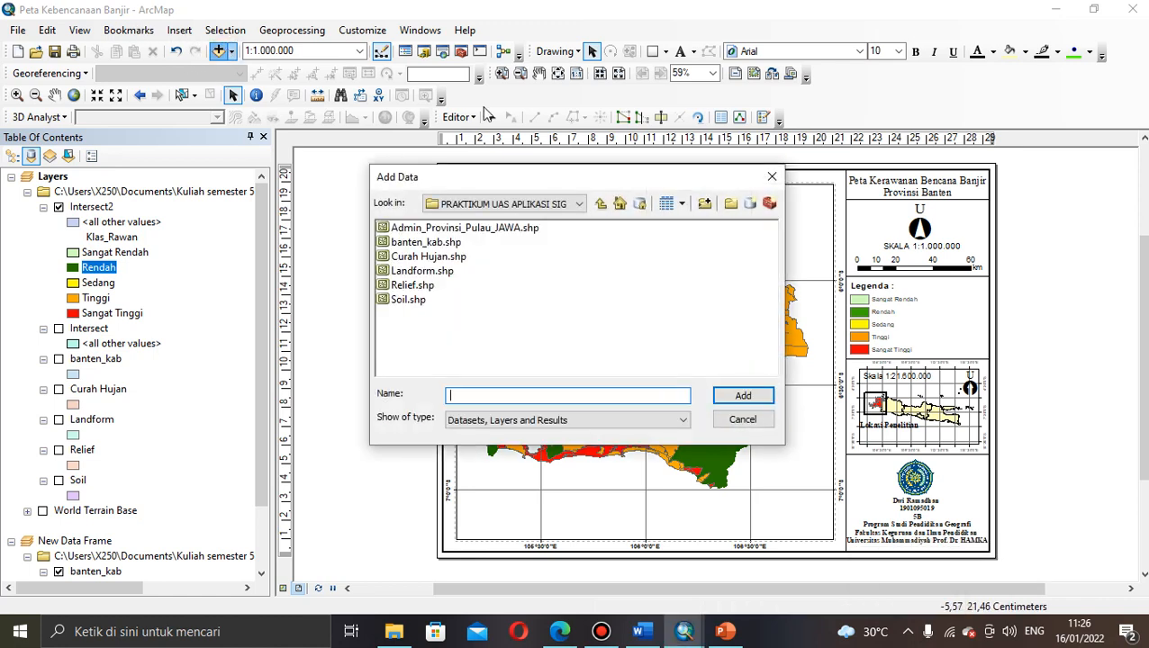
click(771, 176)
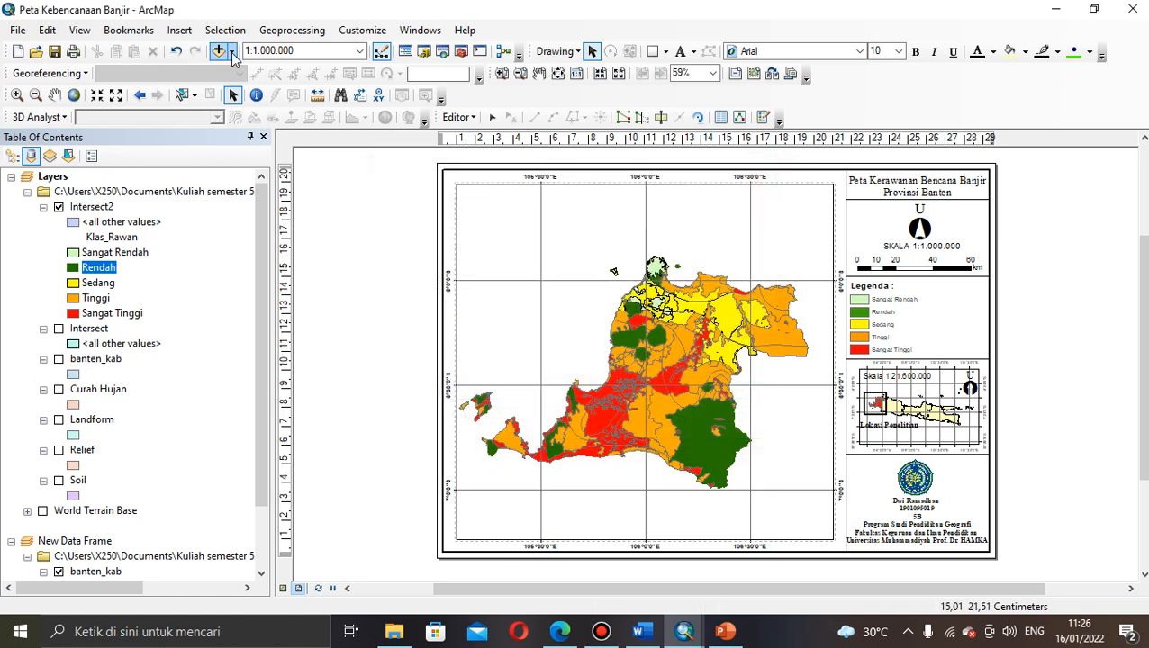
click(232, 53)
click(242, 90)
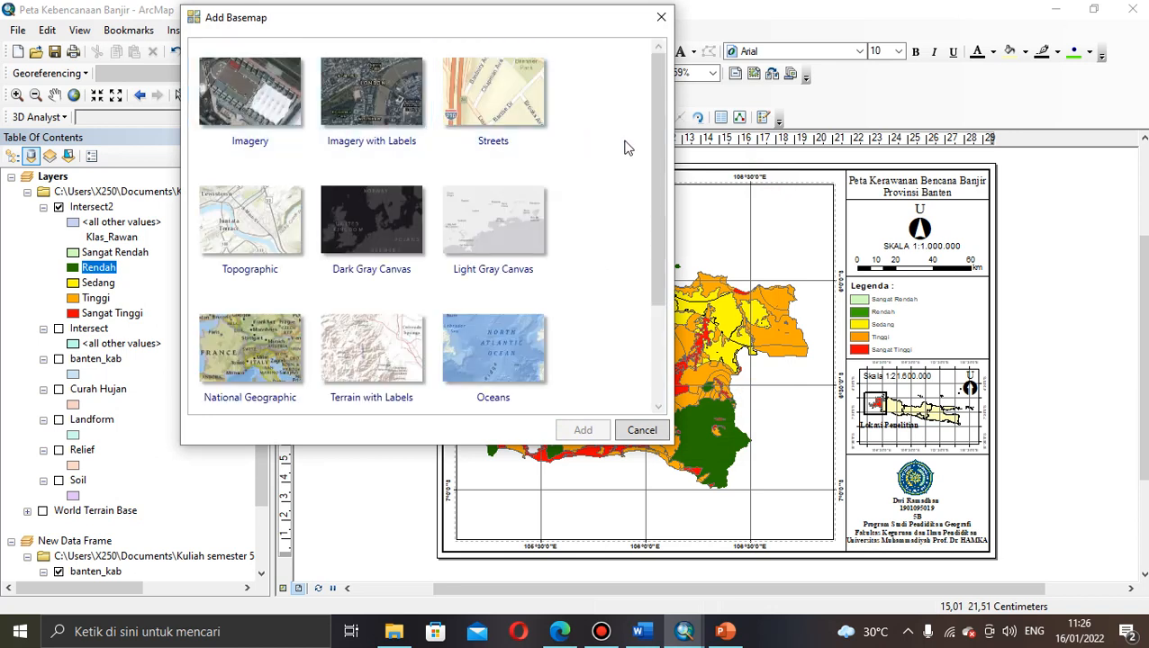
drag(650, 165, 648, 254)
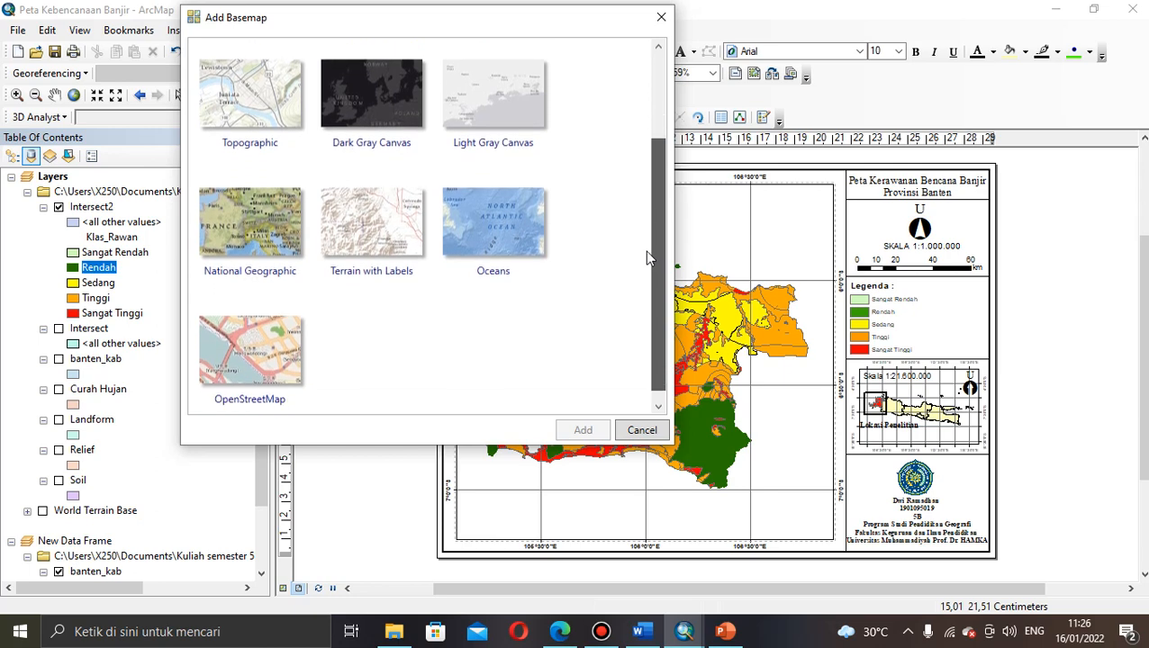
click(390, 265)
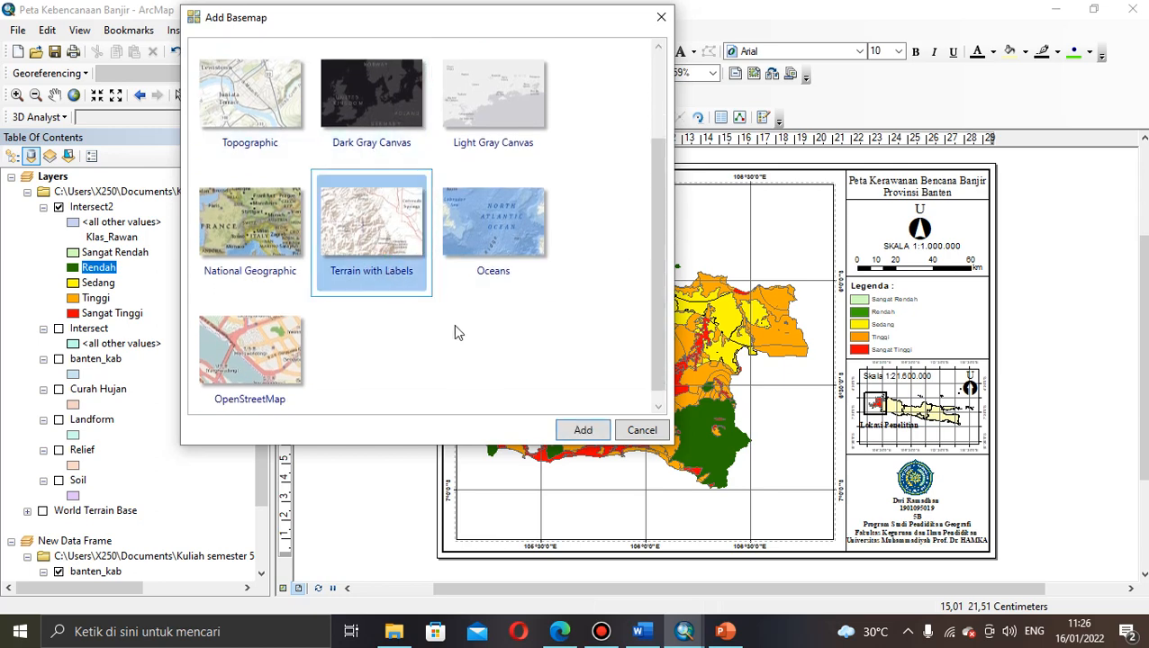
click(583, 431)
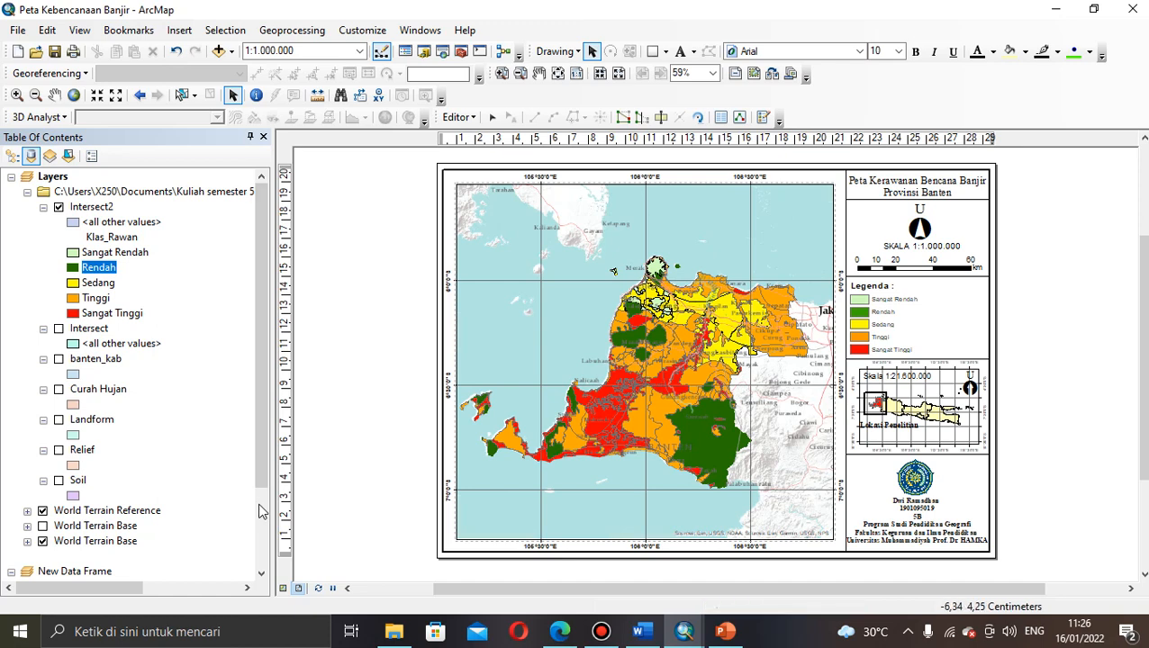
Step: Remove World Terrain Reference and the duplicate World Terrain Base, keeping the remaining World Terrain Base turned on
click(106, 512)
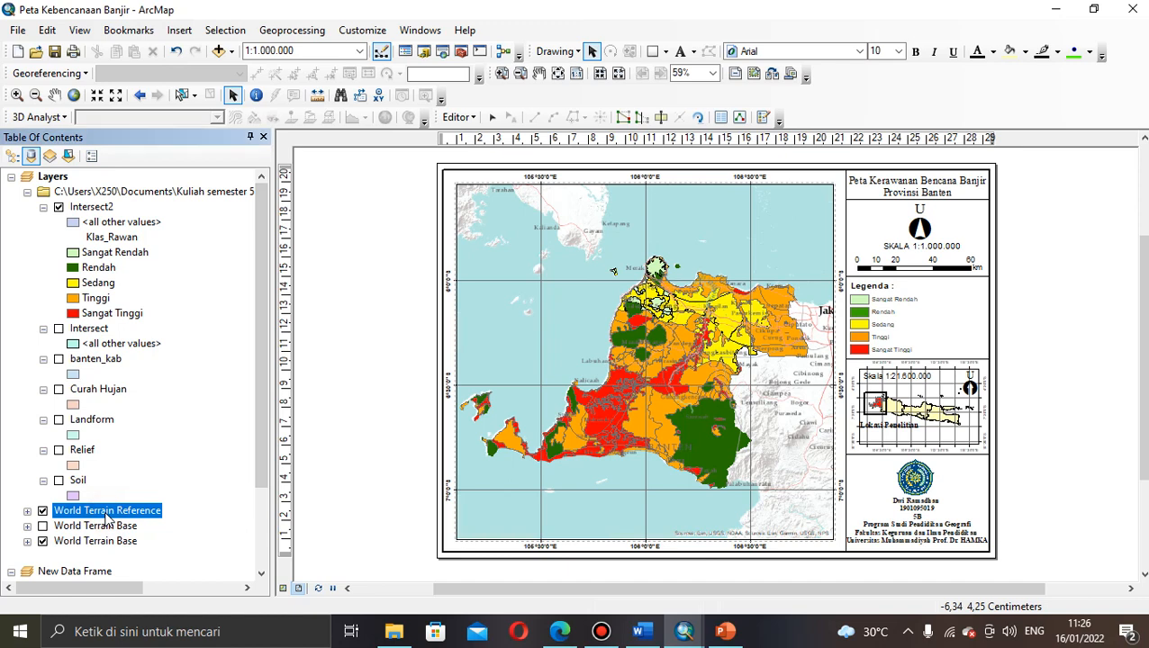
right_click(106, 512)
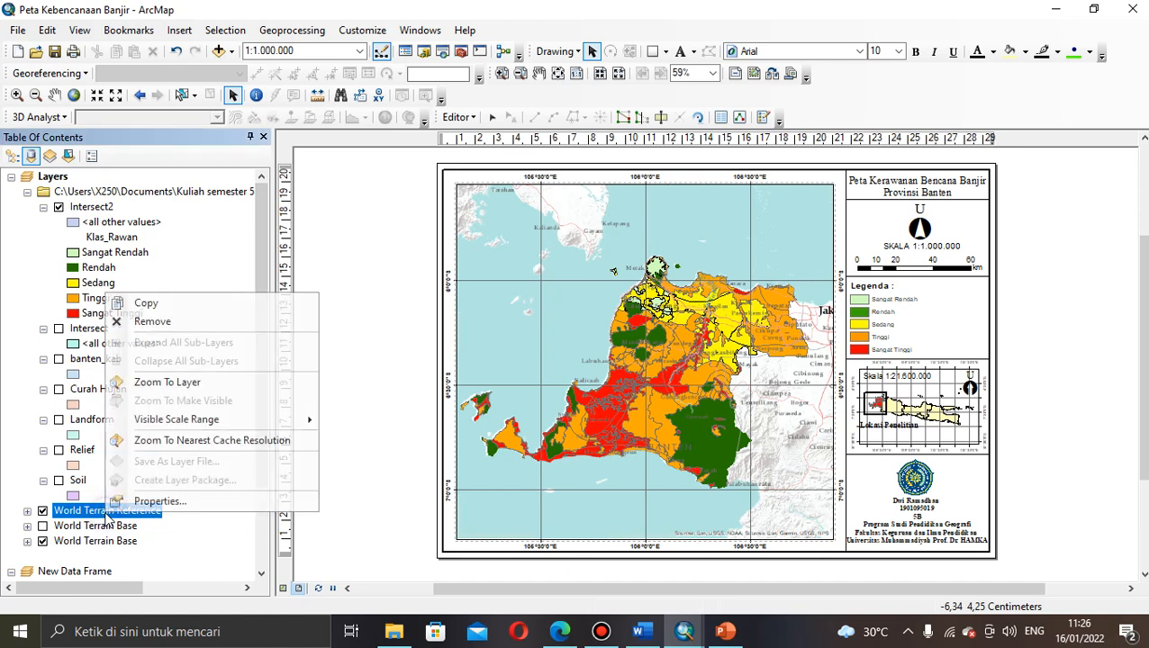
click(153, 321)
click(111, 531)
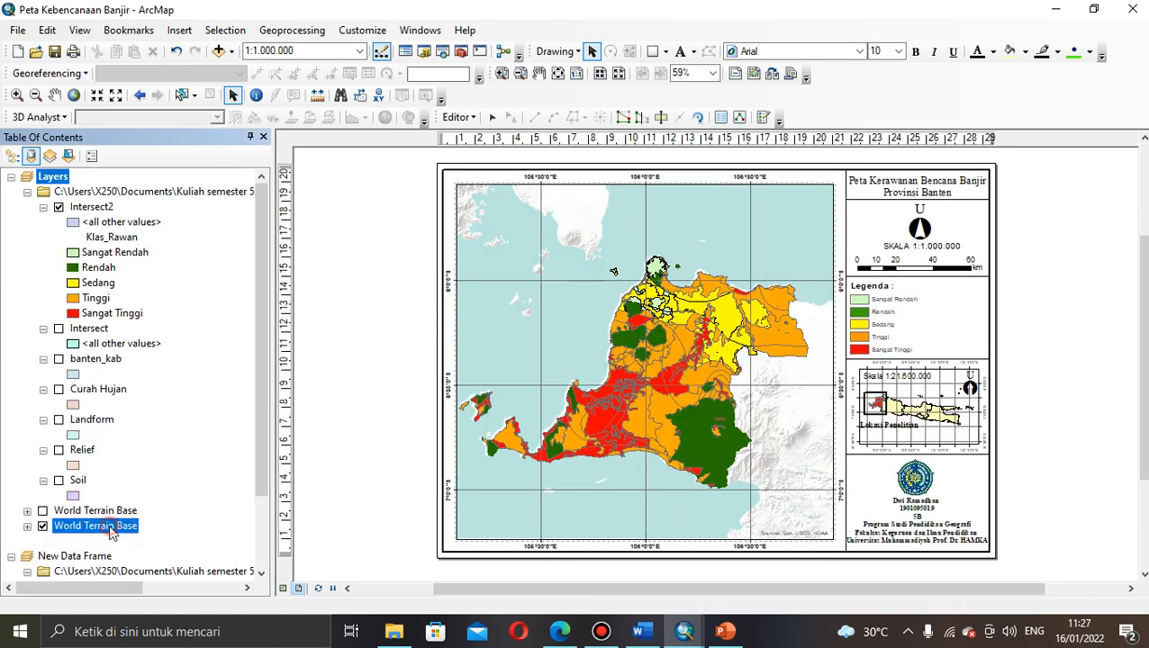
right_click(111, 531)
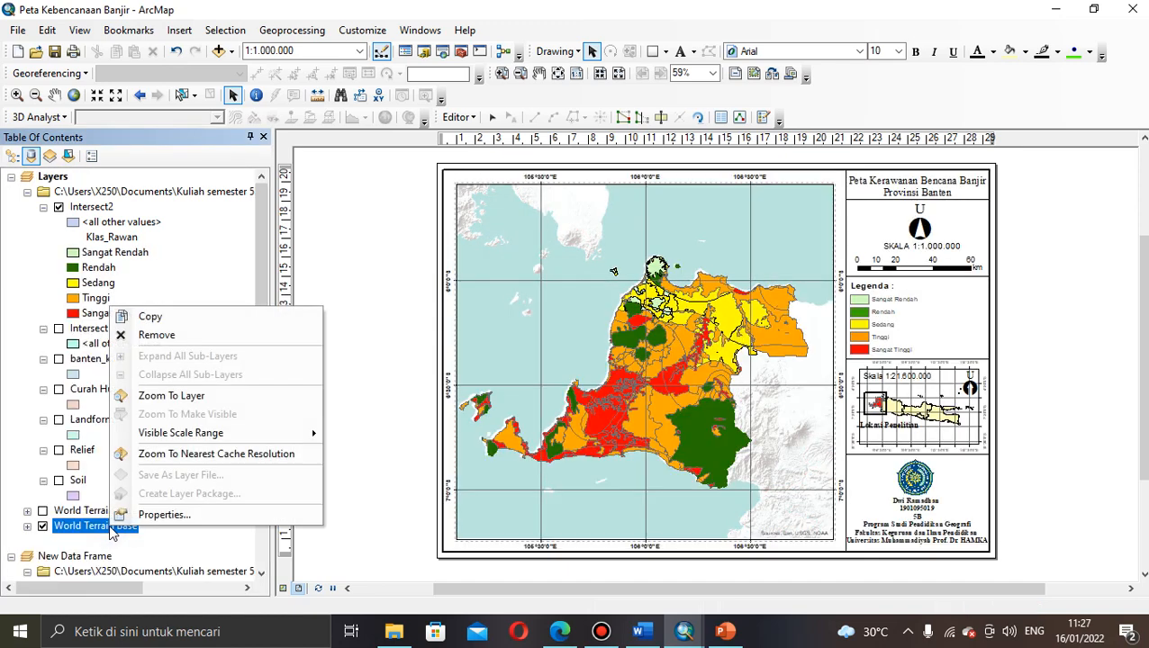
click(160, 335)
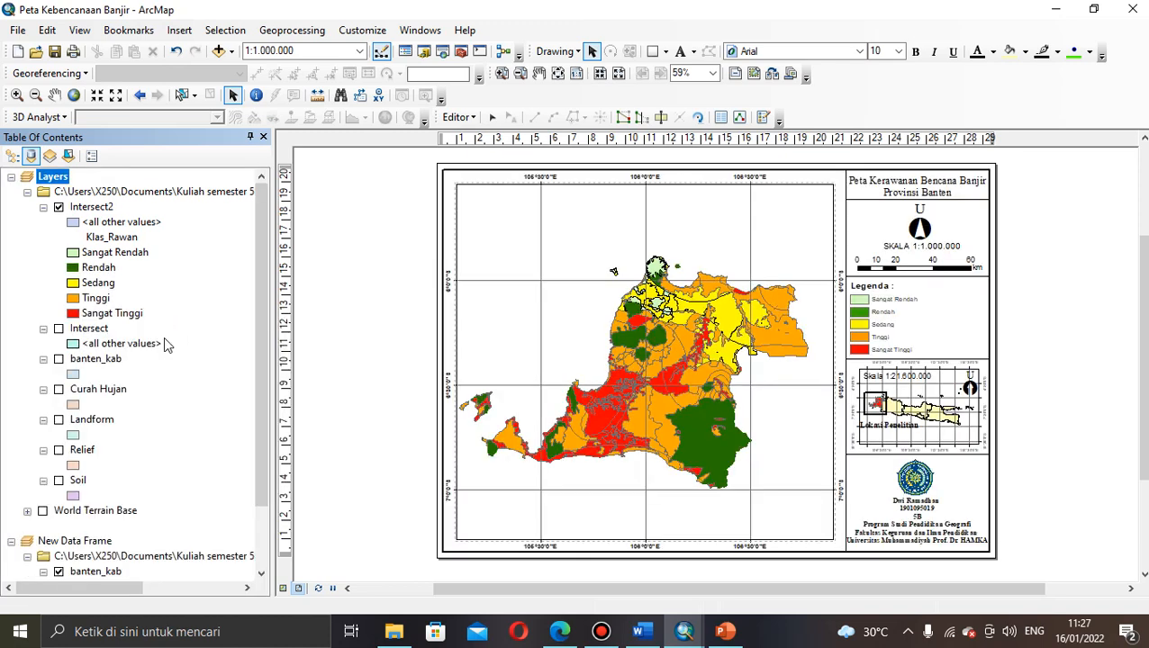
click(43, 511)
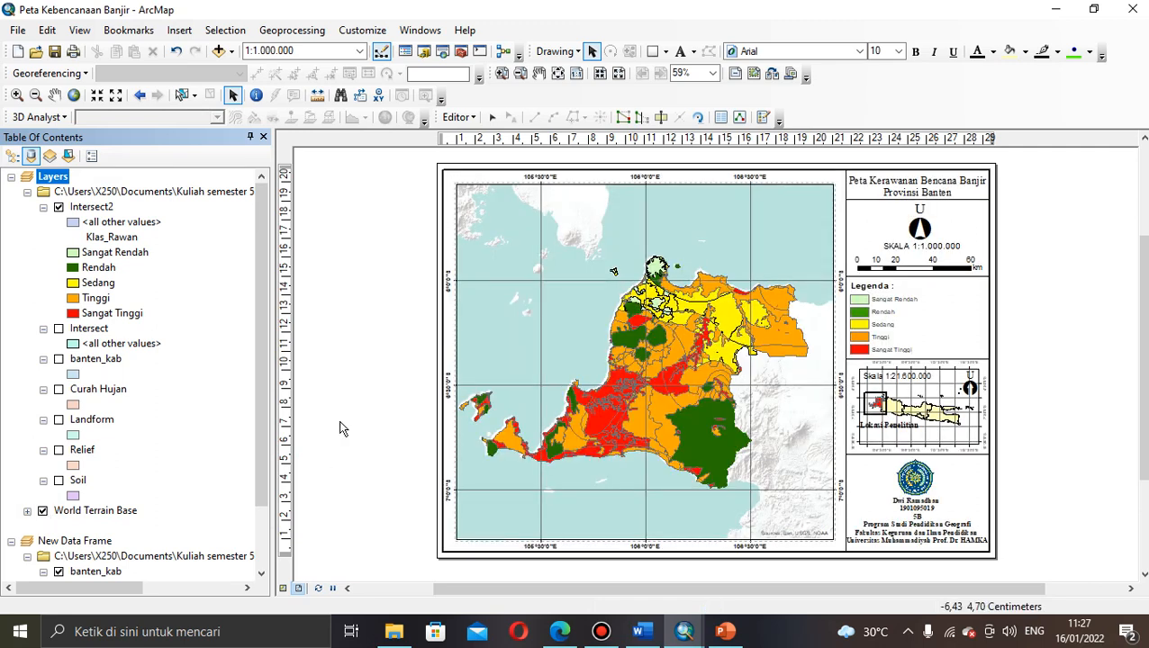
Step: Turn on World Terrain Base under New Data Frame so terrain appears behind the inset map
scroll(259, 369, down, 2)
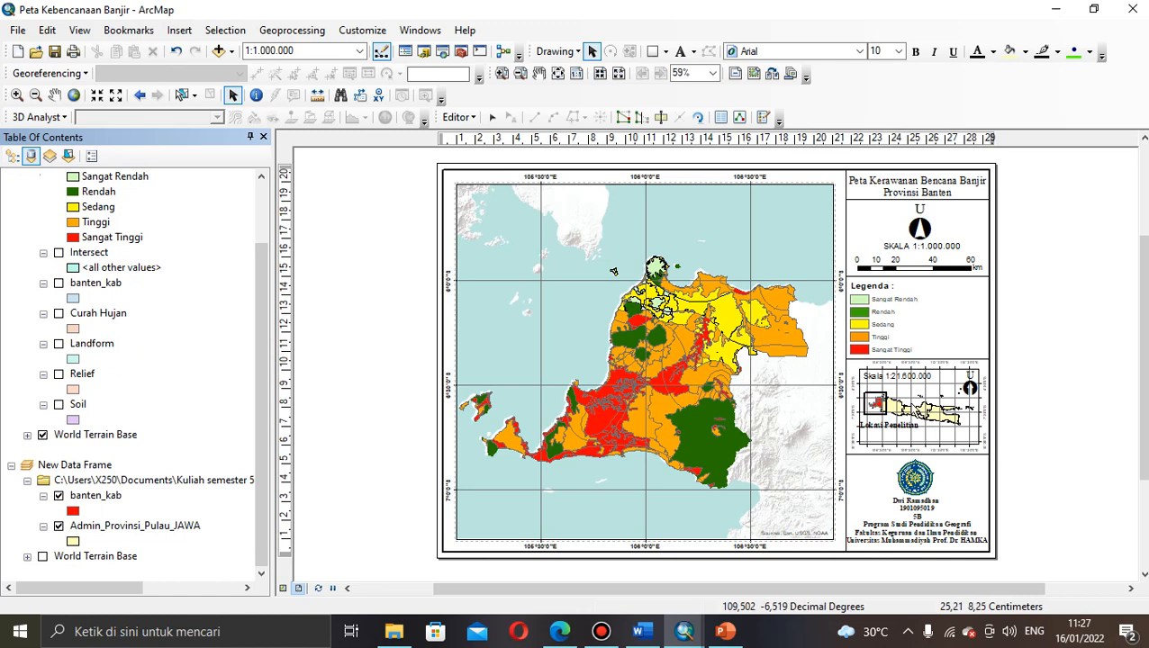
click(42, 556)
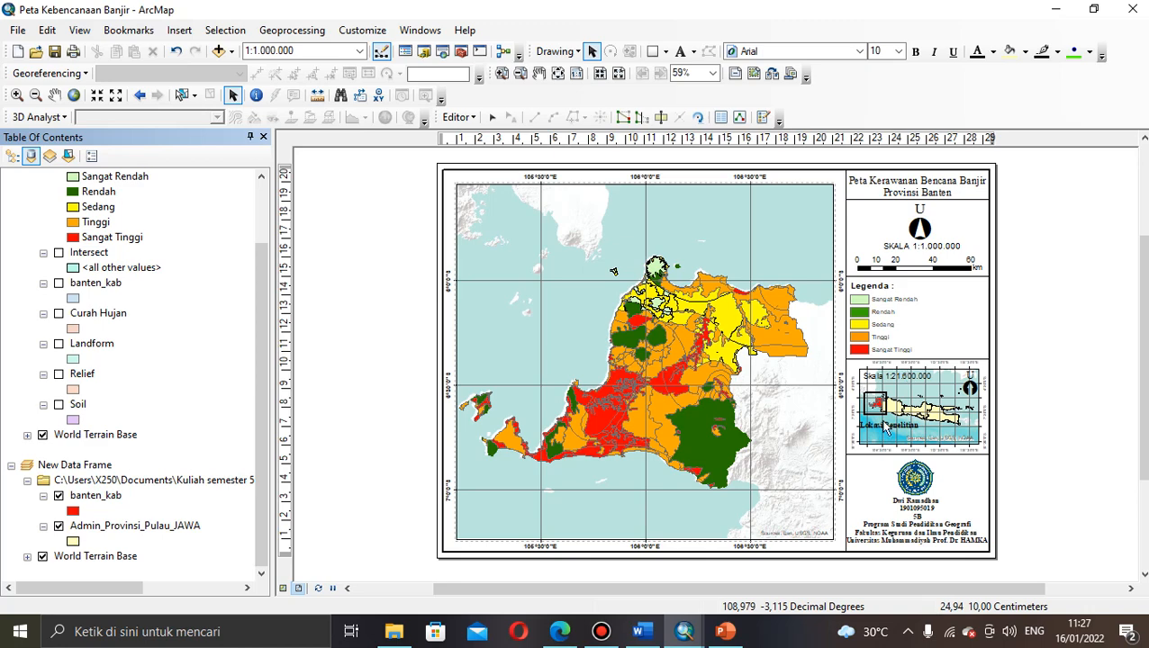
mouse_move(603, 639)
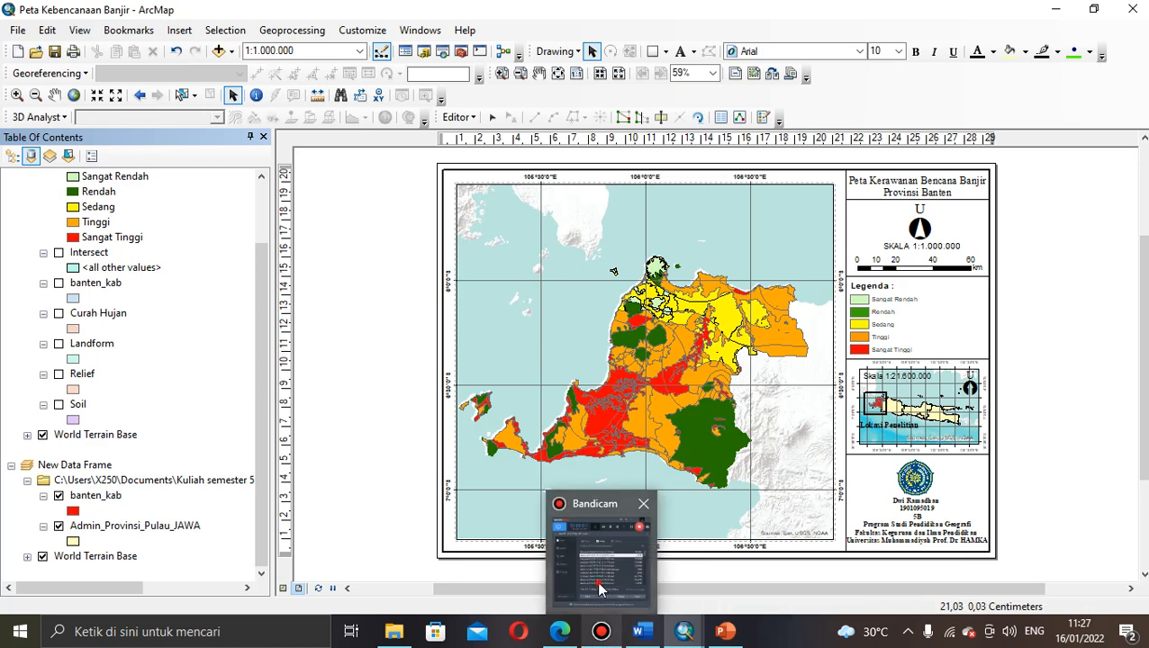